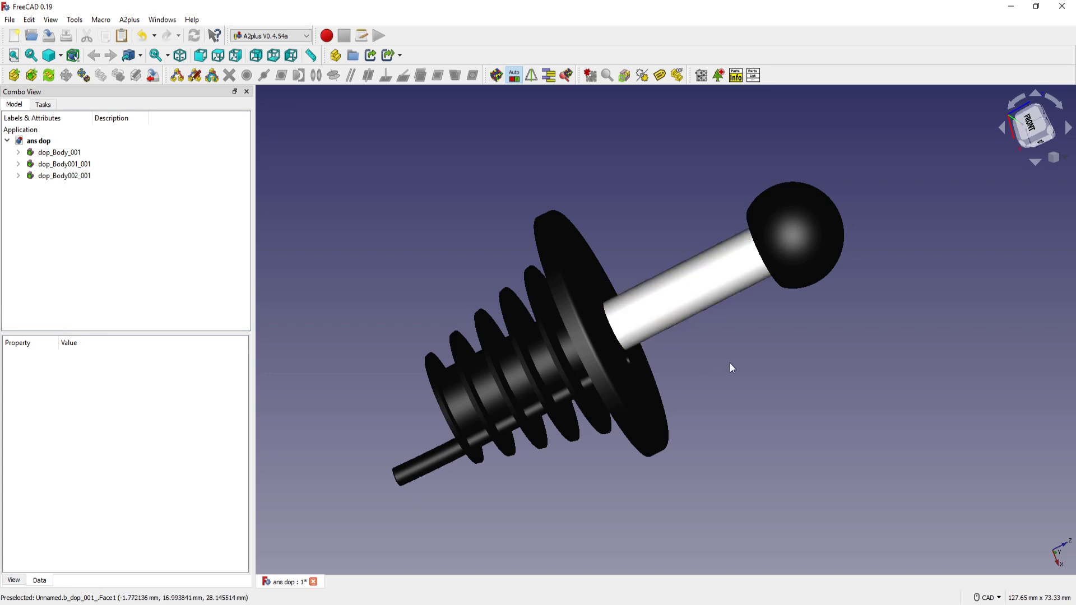
# Step: Start a new document and switch to the Part Design workbench
pyautogui.moveTo(712, 388)
pyautogui.mouseDown(button='middle')
pyautogui.moveTo(648, 230)
pyautogui.moveTo(612, 308)
pyautogui.mouseUp(button='middle')
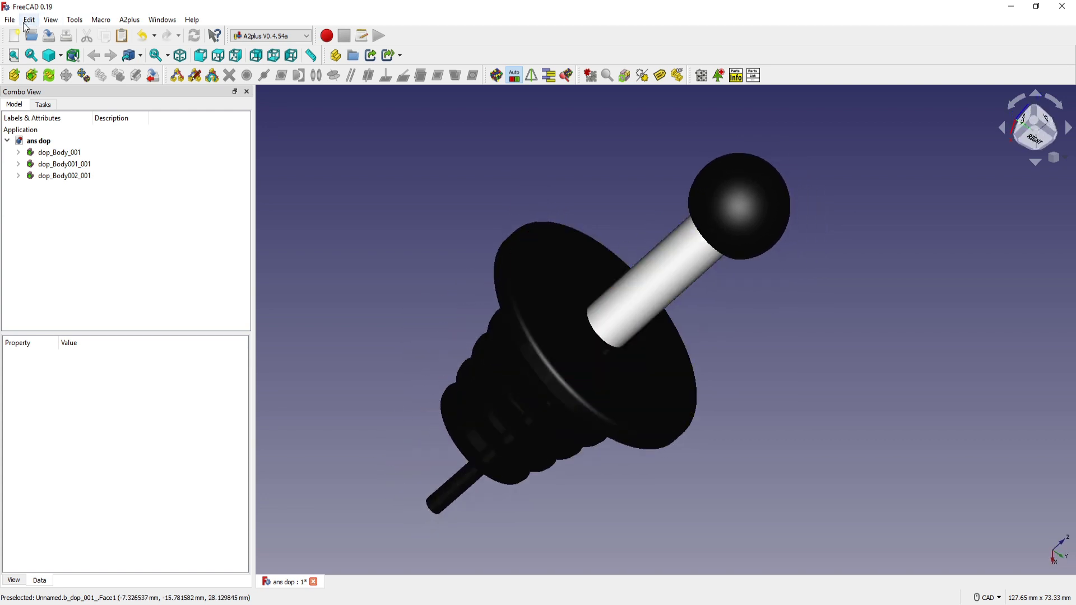
pyautogui.click(9, 20)
pyautogui.click(35, 36)
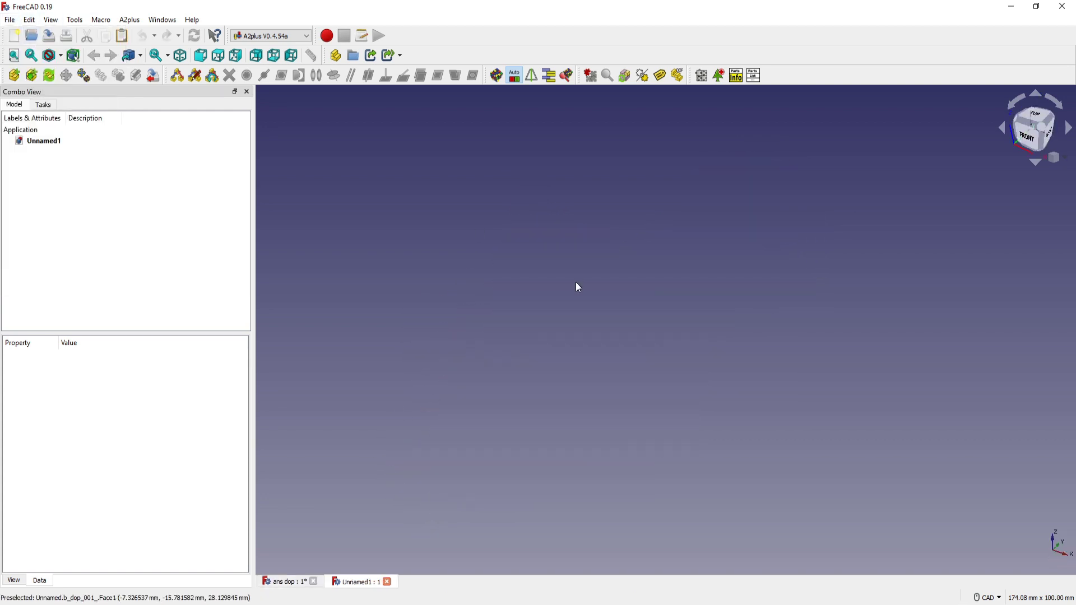
pyautogui.click(275, 35)
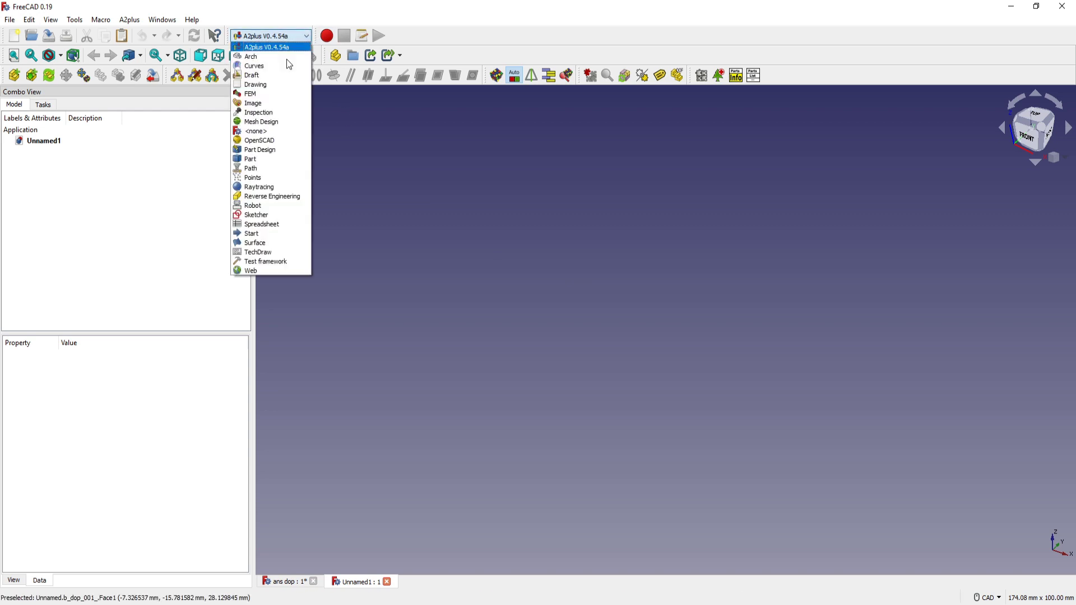
pyautogui.click(265, 150)
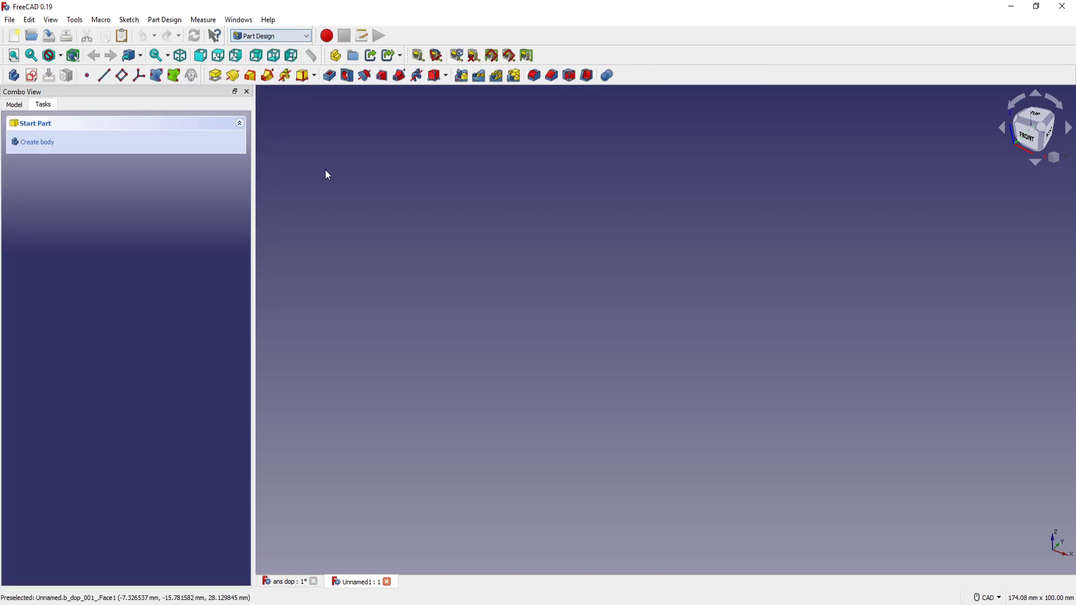
# Step: Create a body and open a new sketch on its XZ_Plane
pyautogui.click(14, 105)
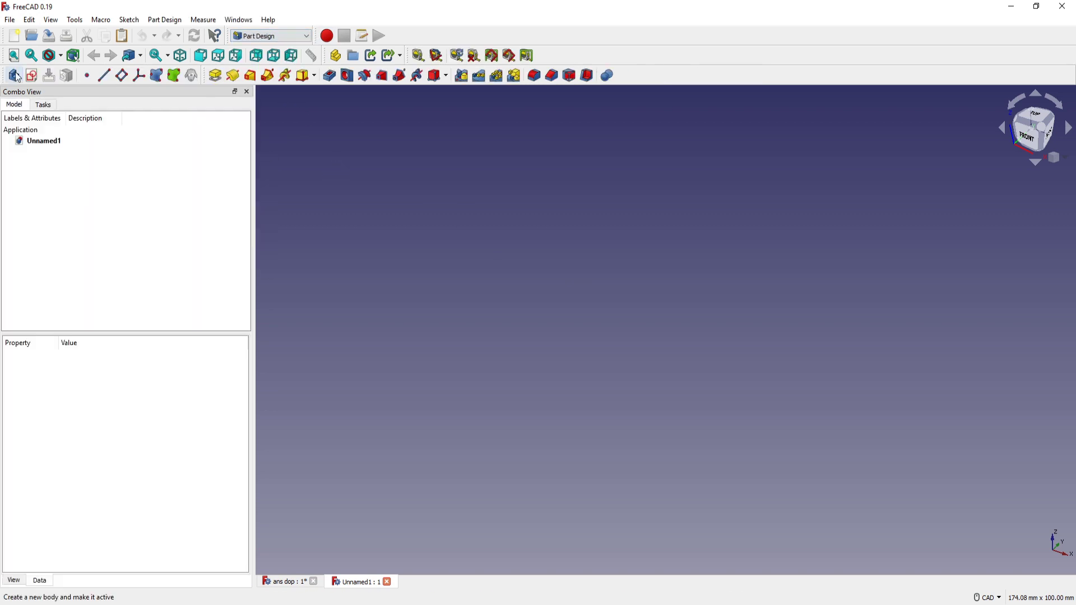
pyautogui.click(13, 75)
pyautogui.click(403, 217)
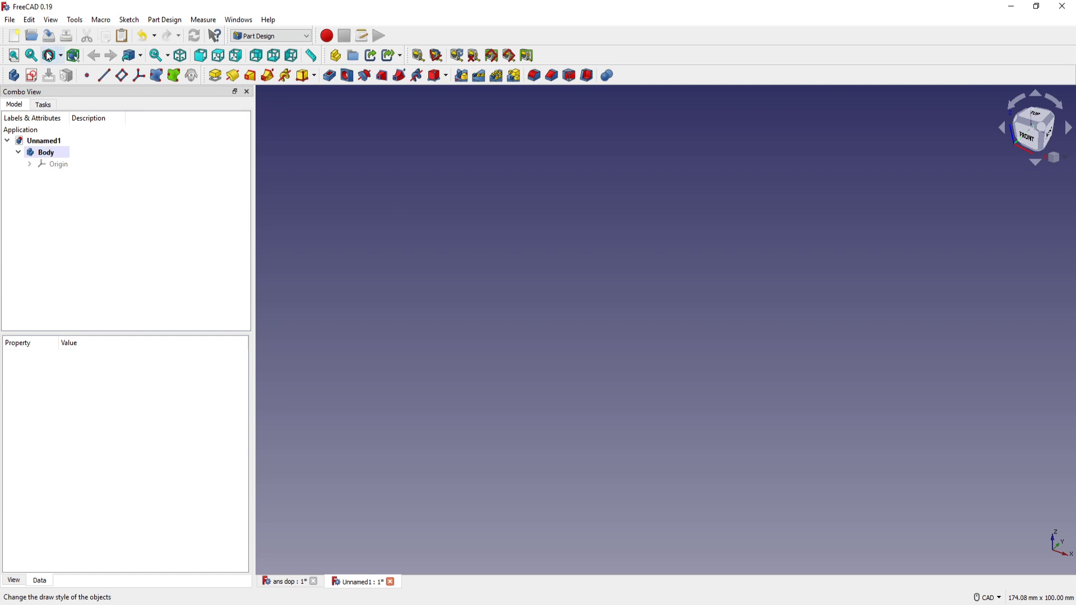
pyautogui.click(32, 77)
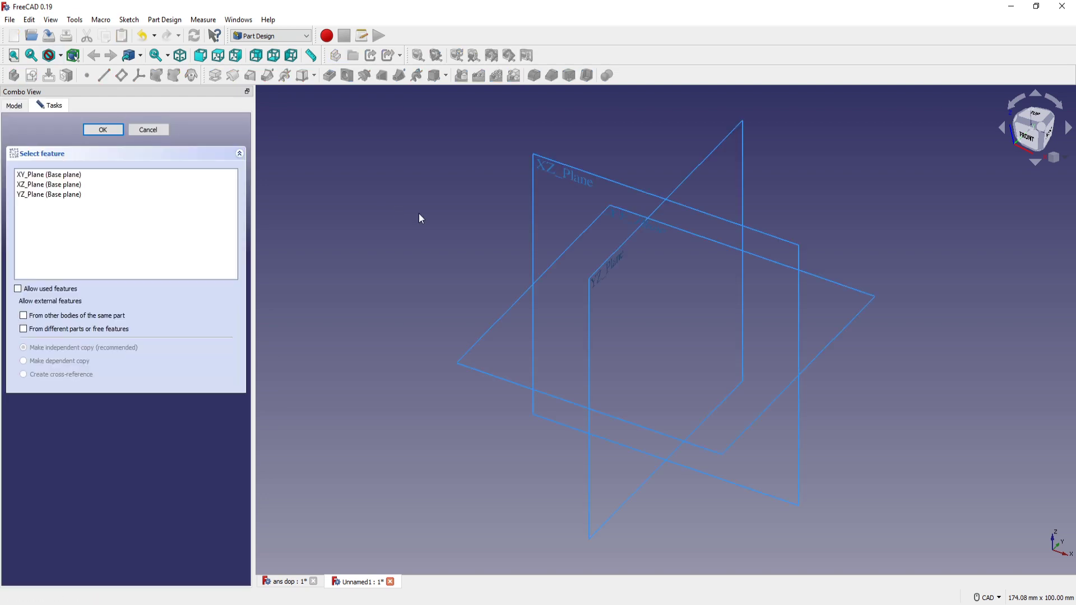
pyautogui.click(60, 186)
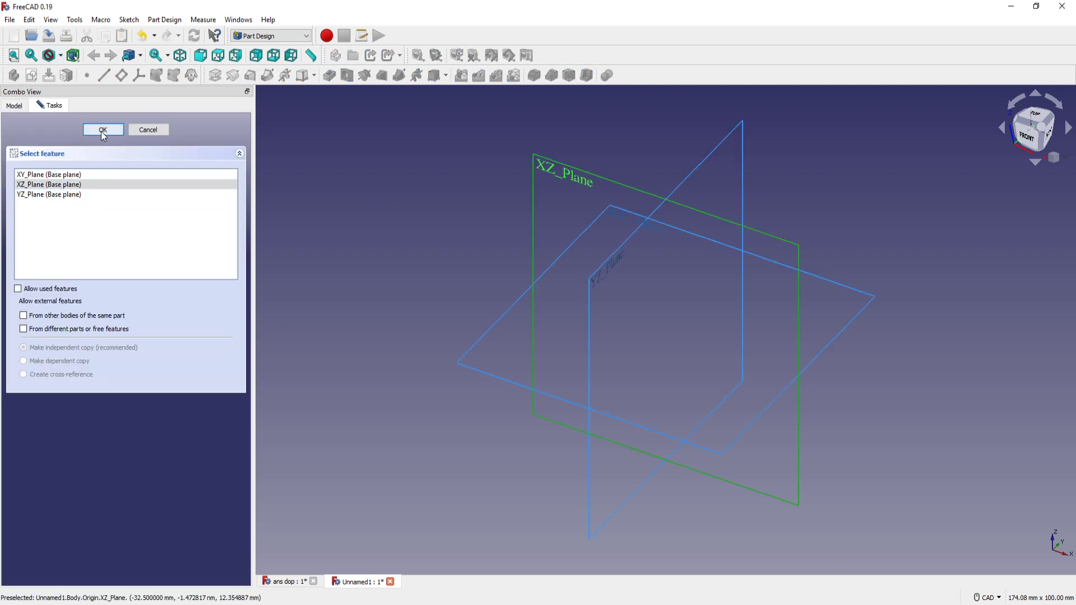
pyautogui.click(103, 129)
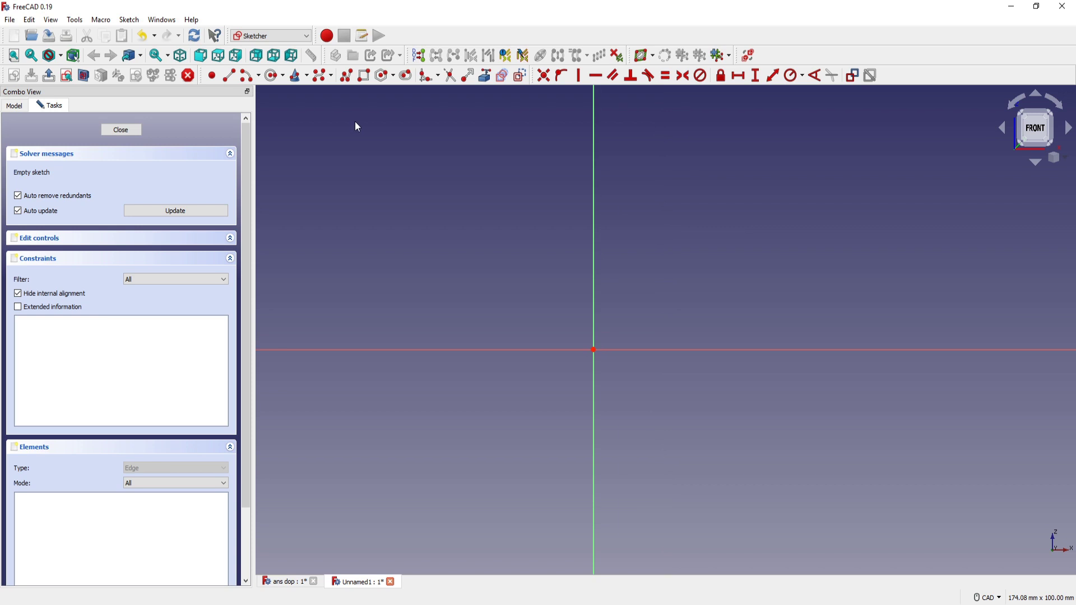
# Step: Draw a closed four-line polyline from the origin, with a slanted right side touching both axes
pyautogui.click(346, 76)
pyautogui.click(593, 349)
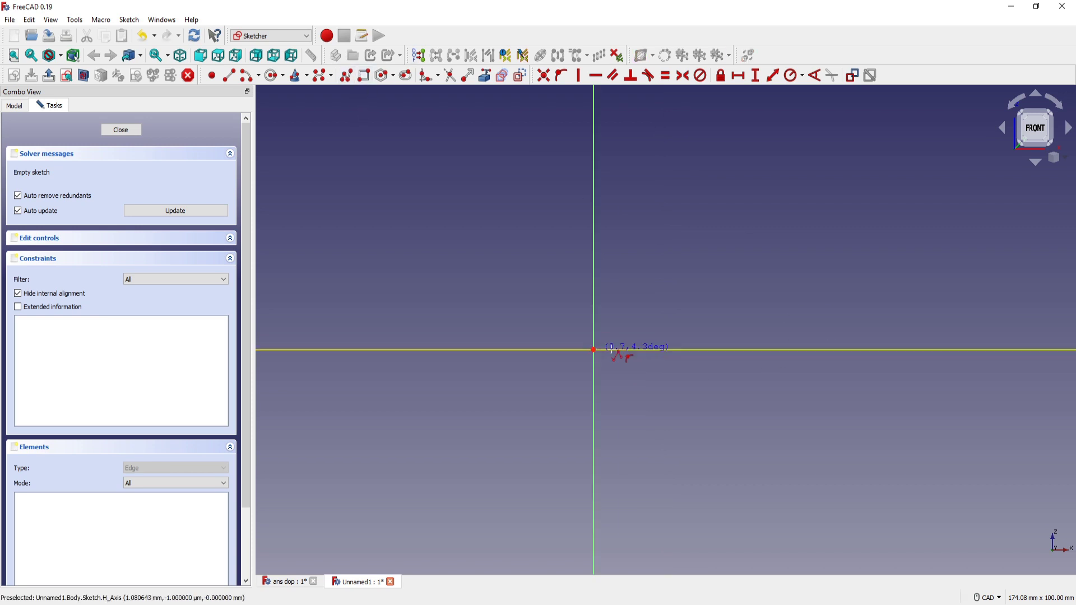
pyautogui.click(672, 349)
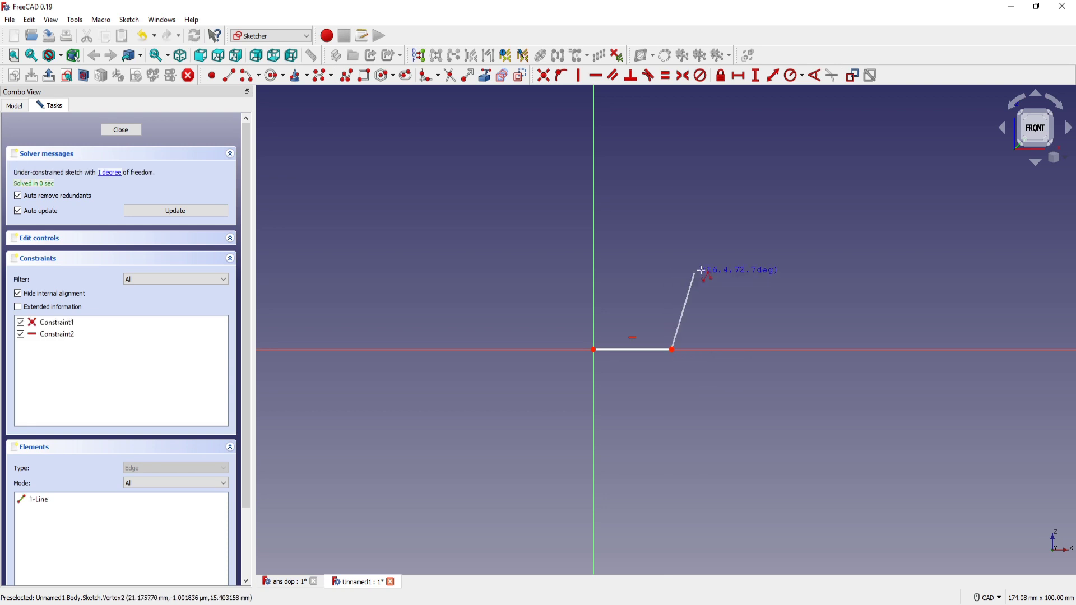
pyautogui.click(720, 245)
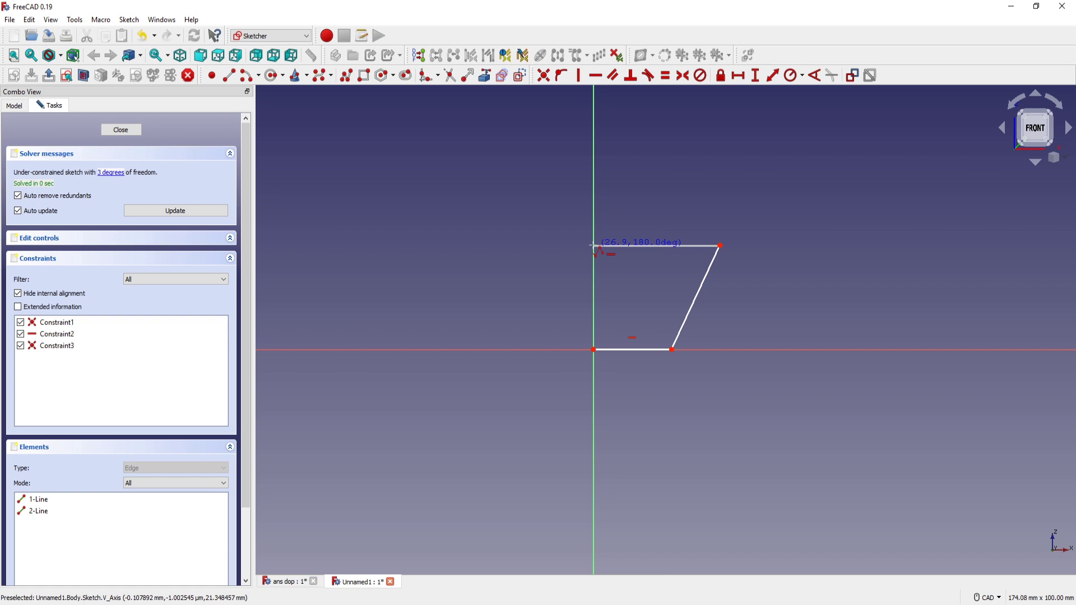
pyautogui.click(593, 246)
pyautogui.click(593, 349)
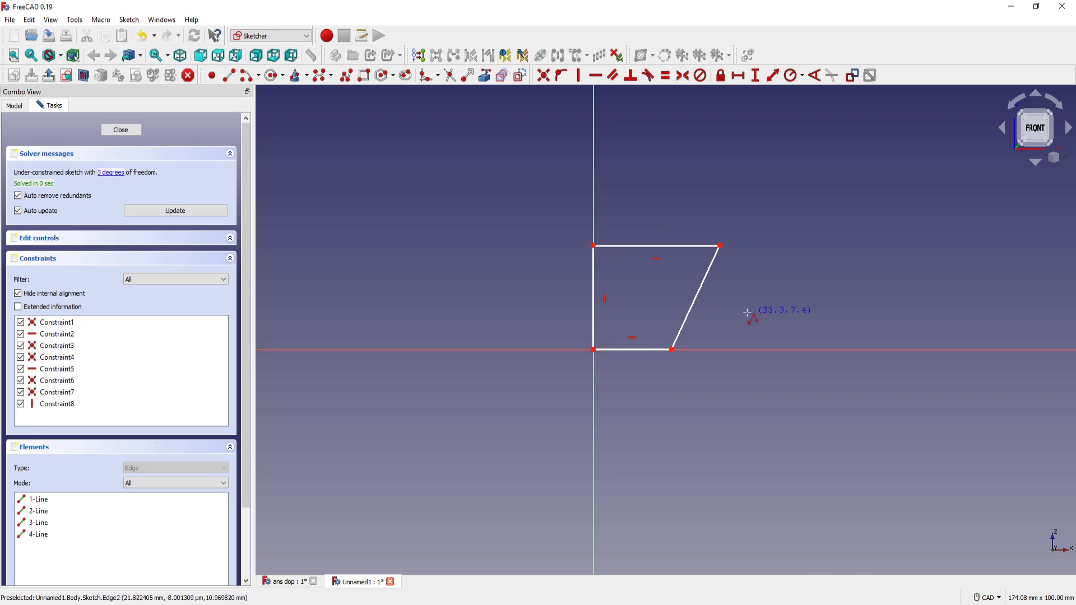
pyautogui.scroll(2, 728, 308)
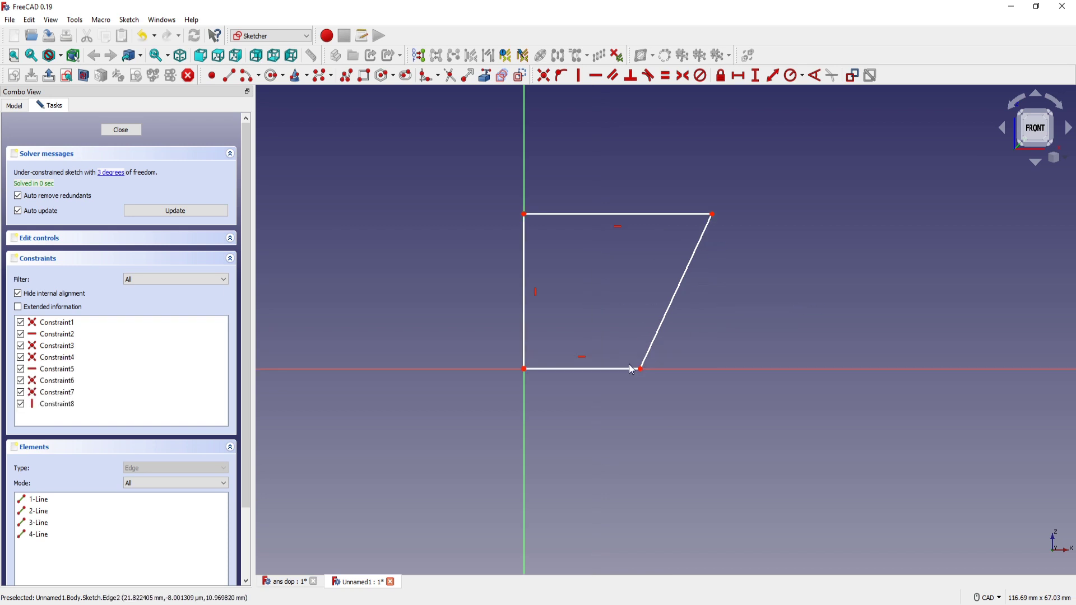
# Step: Constrain the profile's bottom edge to 9 mm and top edge to 15 mm
pyautogui.click(604, 373)
pyautogui.click(771, 77)
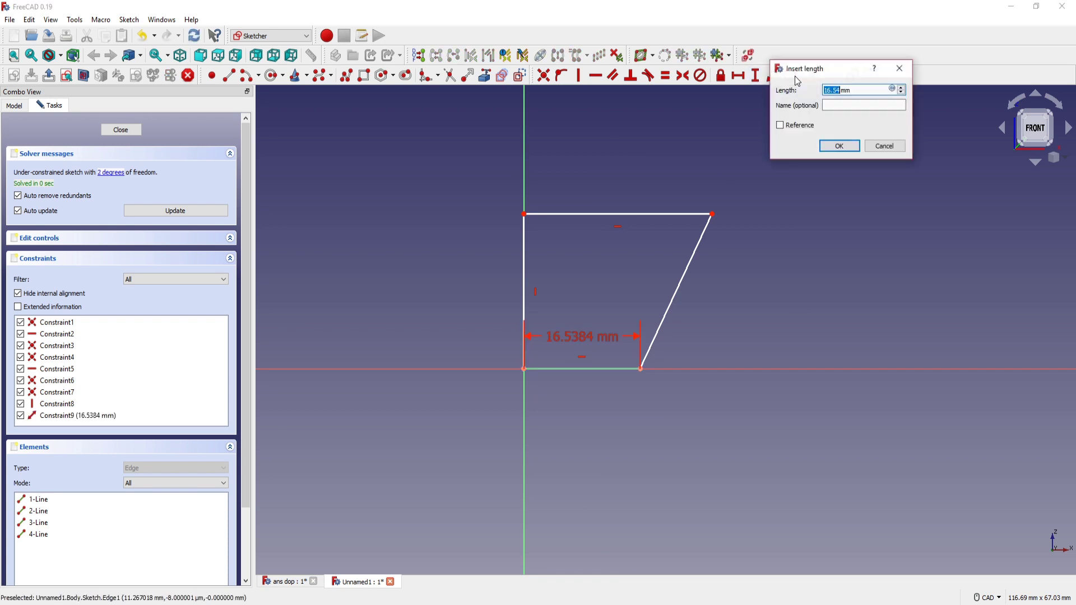
pyautogui.press('Return')
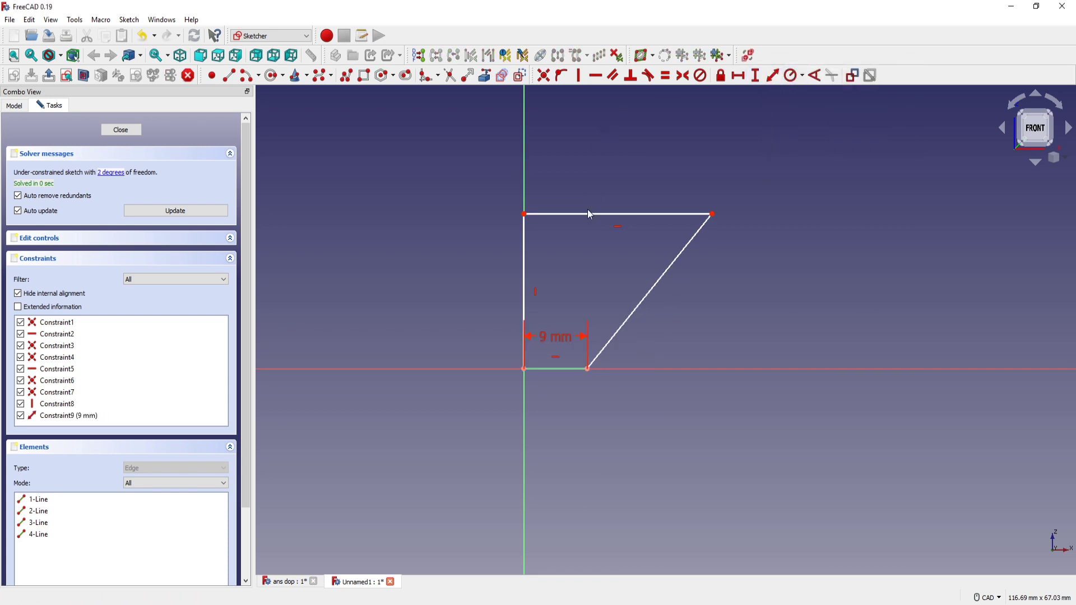
pyautogui.click(588, 213)
pyautogui.click(773, 75)
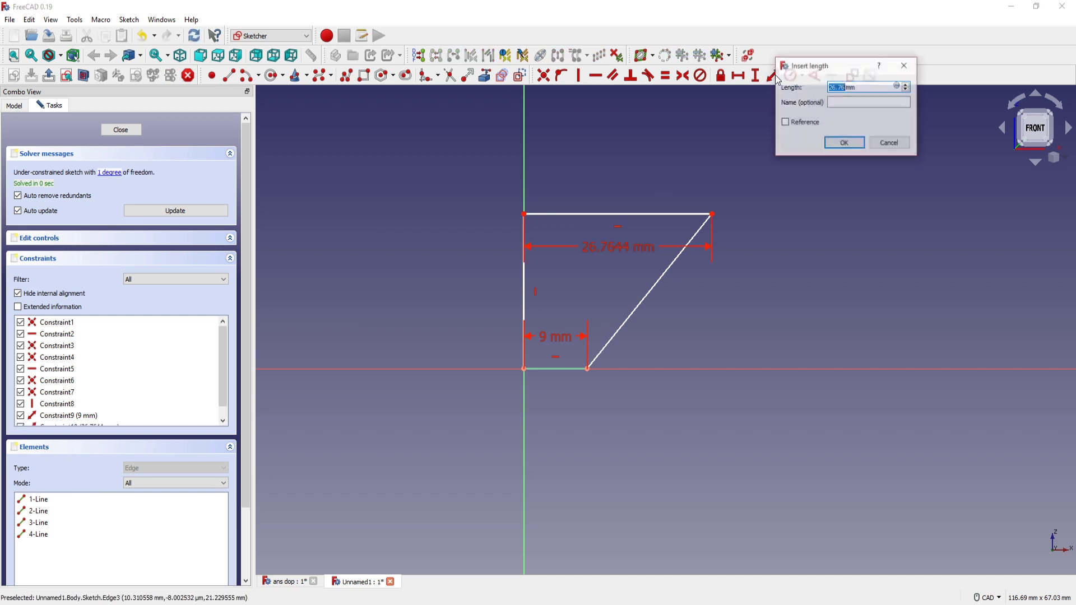
pyautogui.write('15')
pyautogui.press('Return')
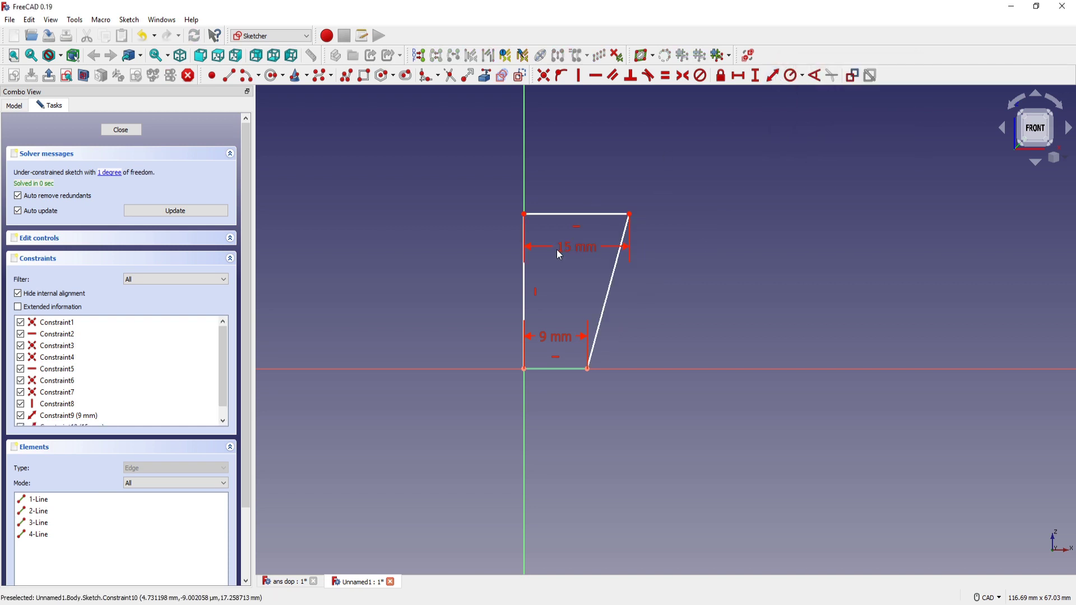
# Step: Set the left edge height to 25 mm and close the sketch
pyautogui.click(526, 285)
pyautogui.click(773, 75)
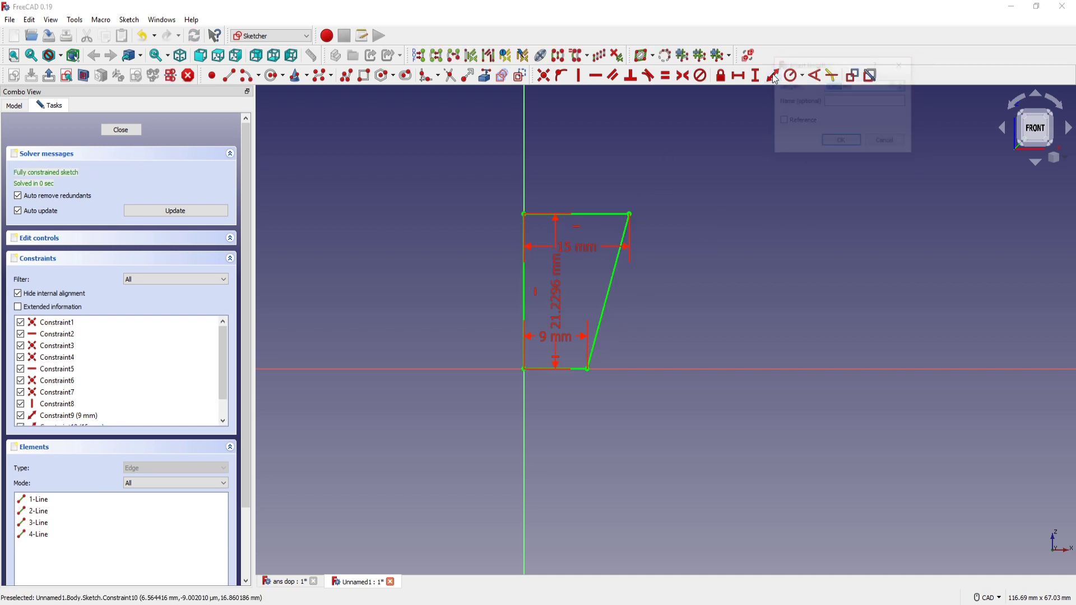
pyautogui.write('25mm')
pyautogui.press('Return')
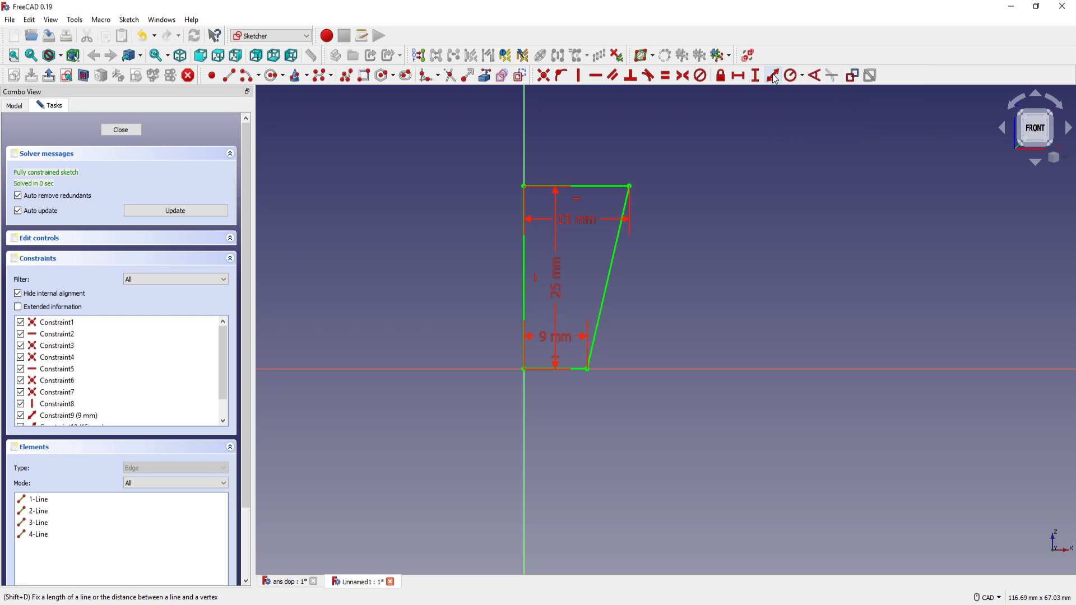
pyautogui.moveTo(679, 263)
pyautogui.mouseDown(button='middle')
pyautogui.moveTo(724, 303)
pyautogui.moveTo(712, 306)
pyautogui.mouseUp(button='middle')
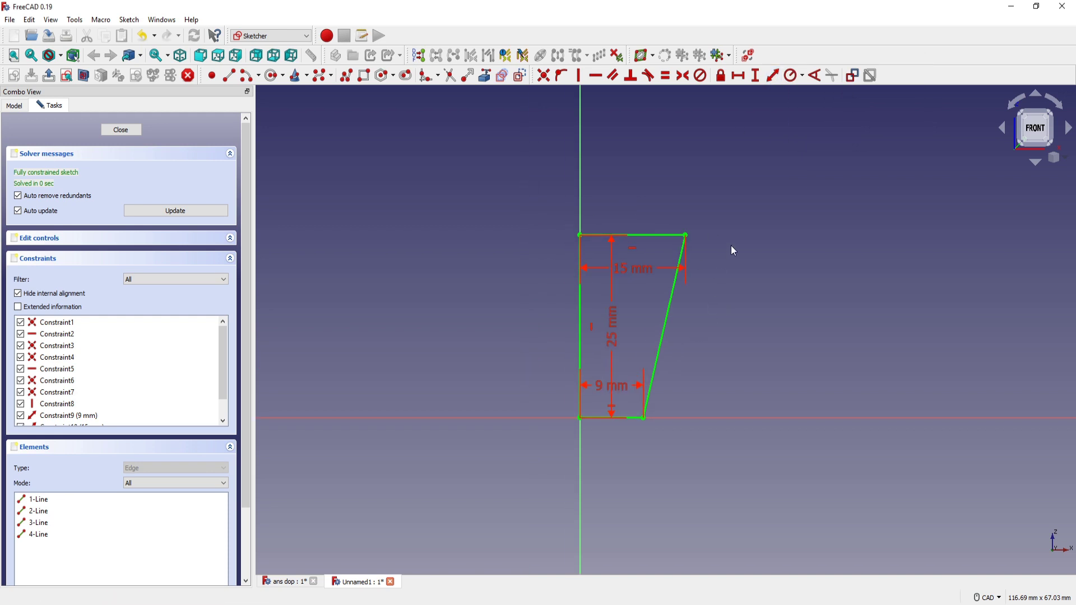
pyautogui.scroll(-1, 734, 244)
pyautogui.press('Escape')
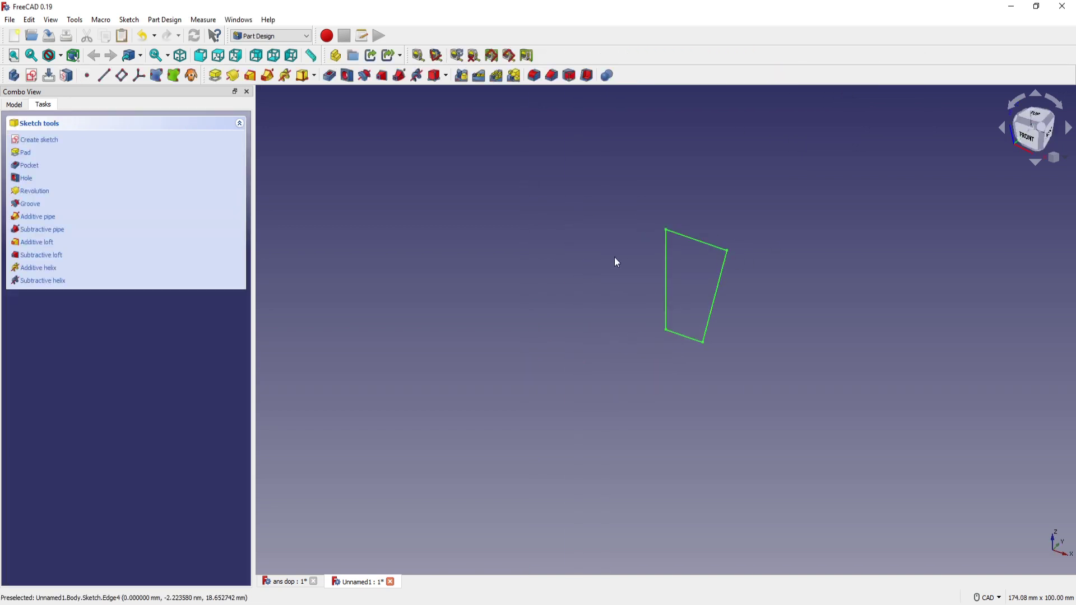
# Step: Revolve the sketch 360° about the Base Z axis with Reversed unchecked
pyautogui.click(16, 106)
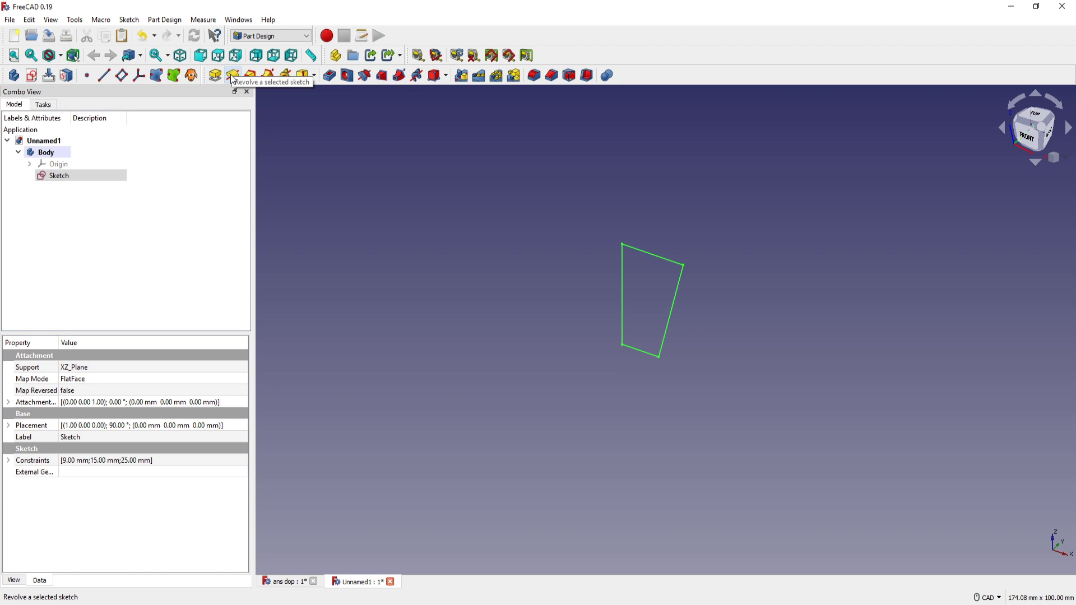
pyautogui.click(232, 76)
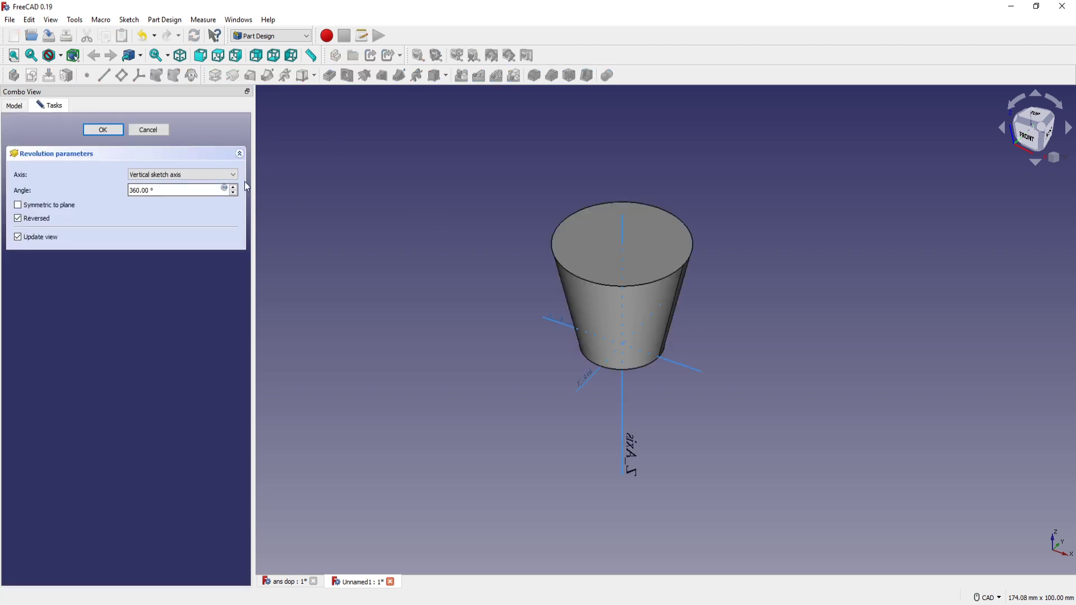
pyautogui.click(224, 174)
pyautogui.click(178, 215)
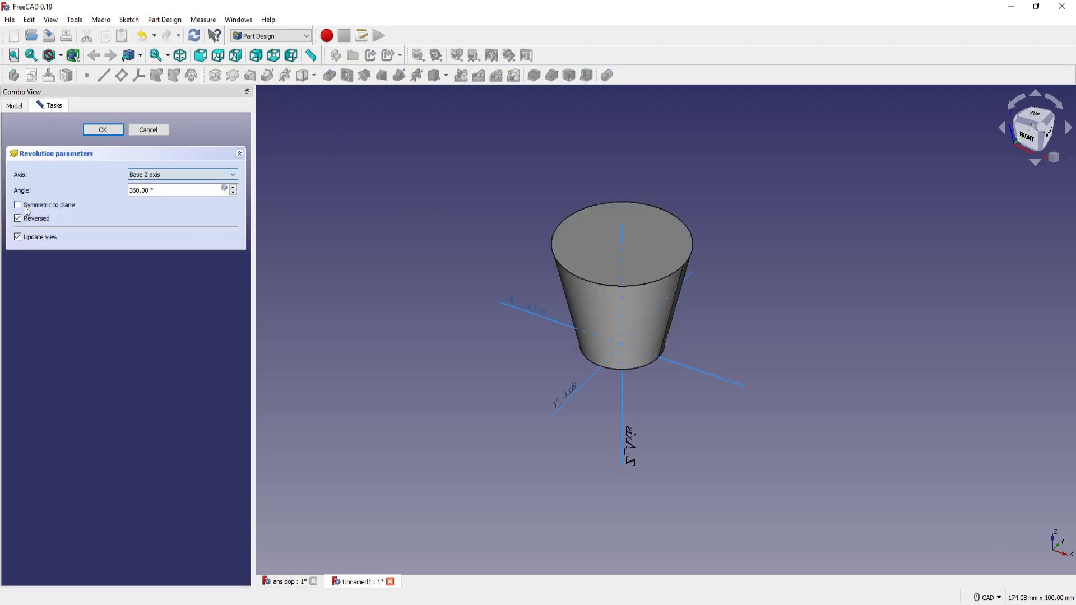
pyautogui.click(18, 218)
pyautogui.click(106, 131)
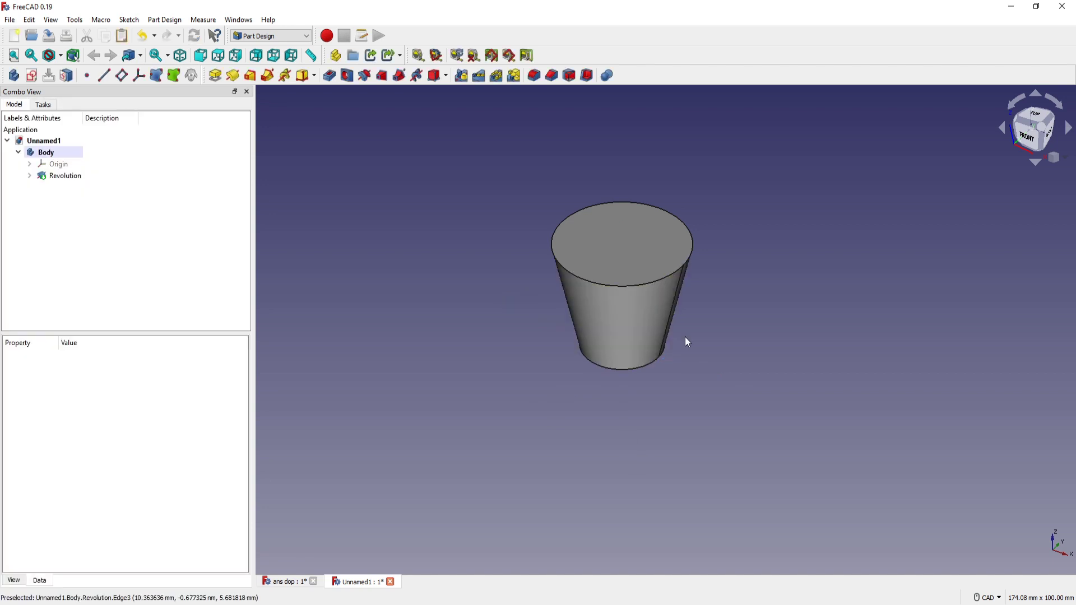
pyautogui.moveTo(698, 318)
pyautogui.mouseDown(button='middle')
pyautogui.moveTo(683, 334)
pyautogui.moveTo(699, 331)
pyautogui.mouseUp(button='middle')
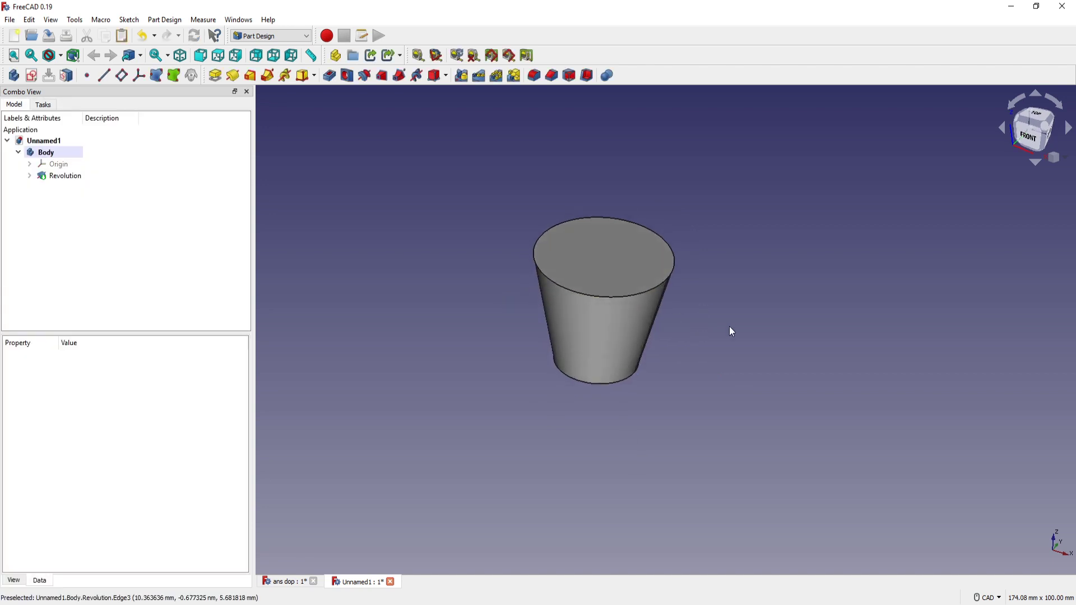
# Step: Open a new sketch on the XZ plane
pyautogui.click(31, 75)
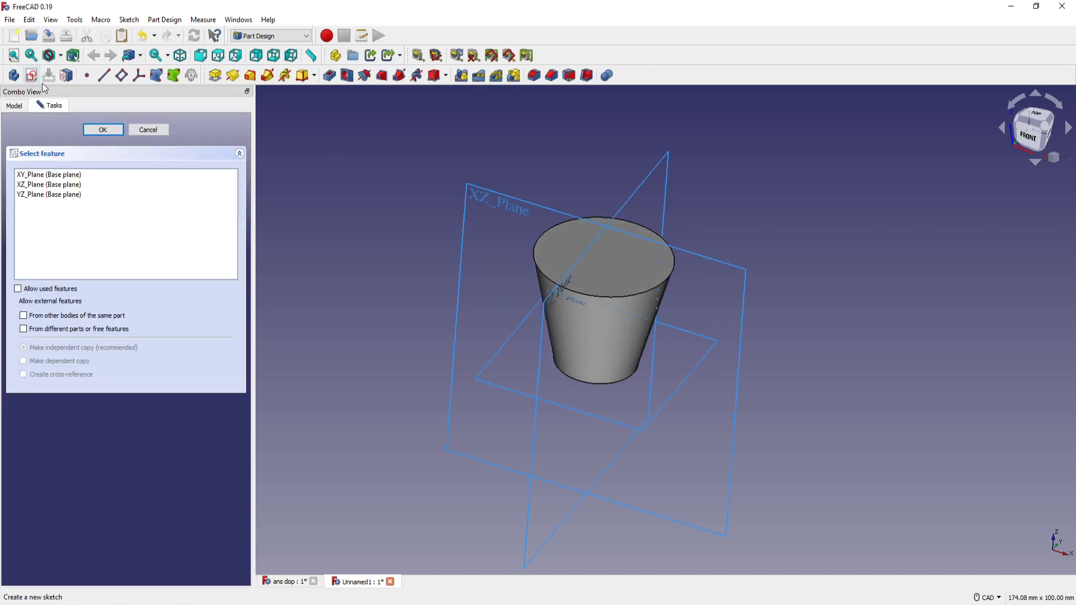
pyautogui.click(49, 184)
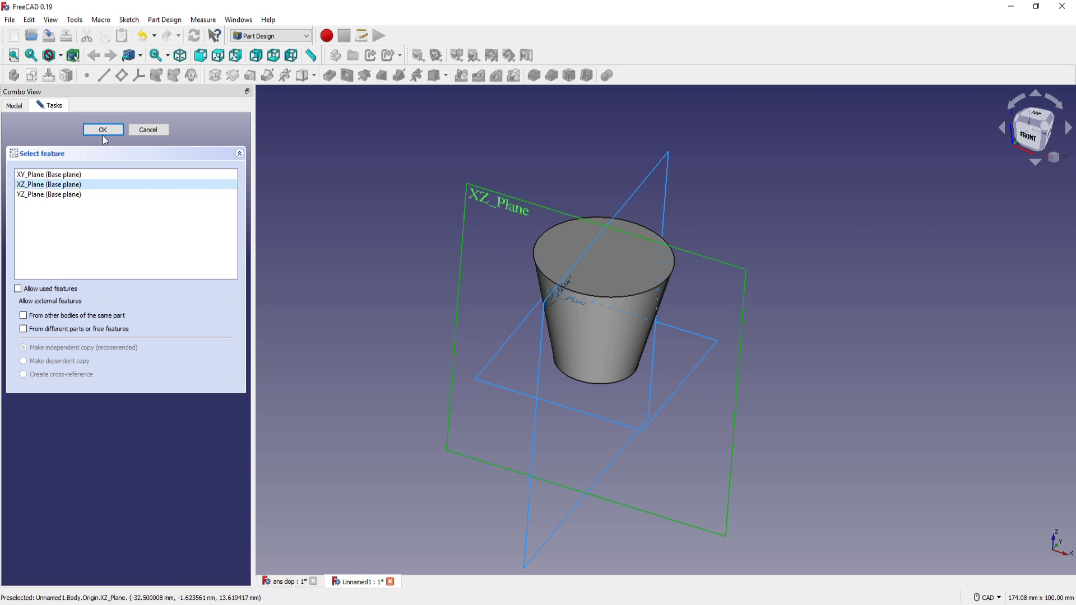
pyautogui.click(105, 130)
pyautogui.moveTo(850, 356); pyautogui.dragTo(839, 355, button='middle')
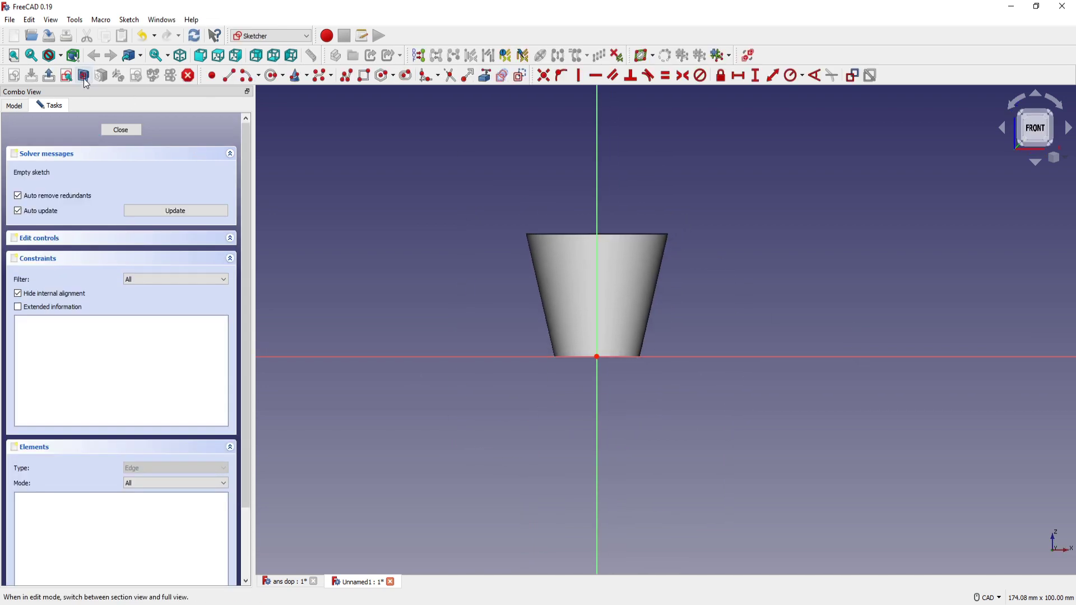
pyautogui.moveTo(701, 308); pyautogui.dragTo(691, 309, button='middle')
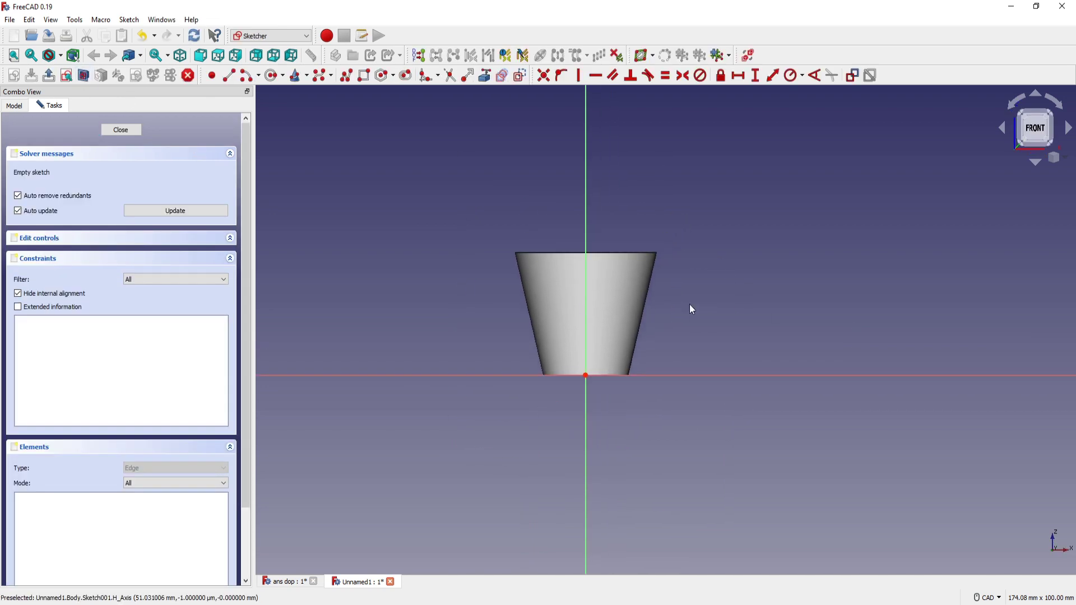
# Step: Draw a rectangle to the right of the vertical axis near the body's base
pyautogui.click(363, 75)
pyautogui.click(615, 323)
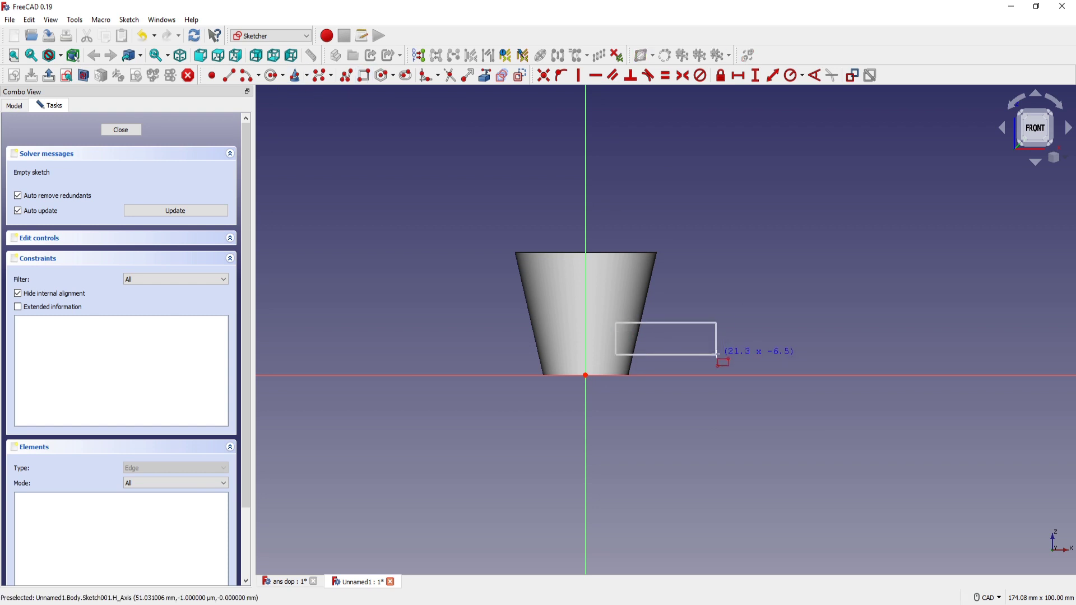
pyautogui.click(715, 350)
pyautogui.scroll(1, 767, 325)
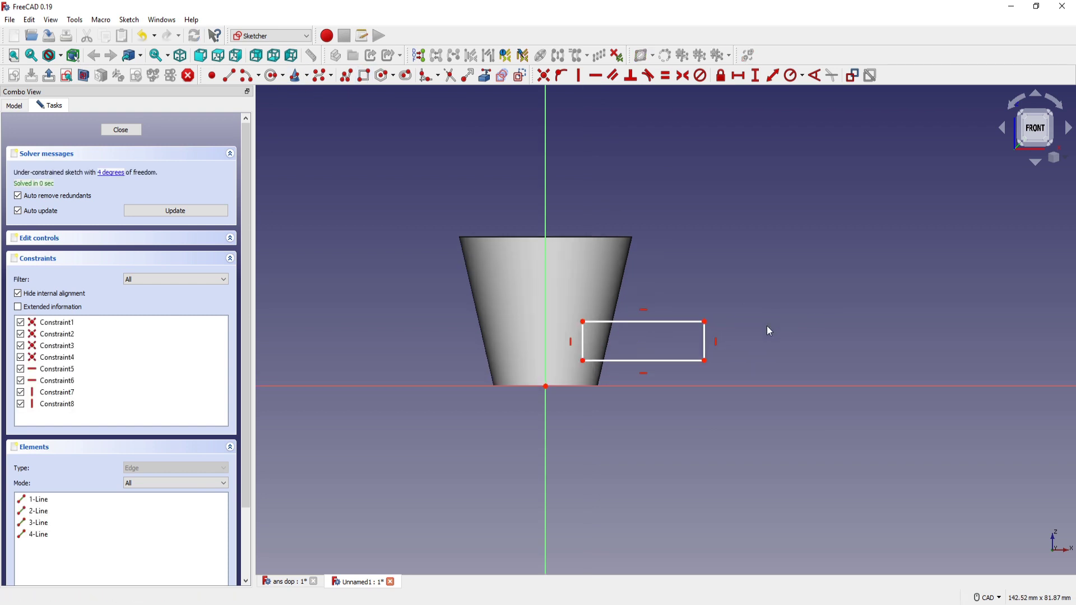
pyautogui.click(582, 360)
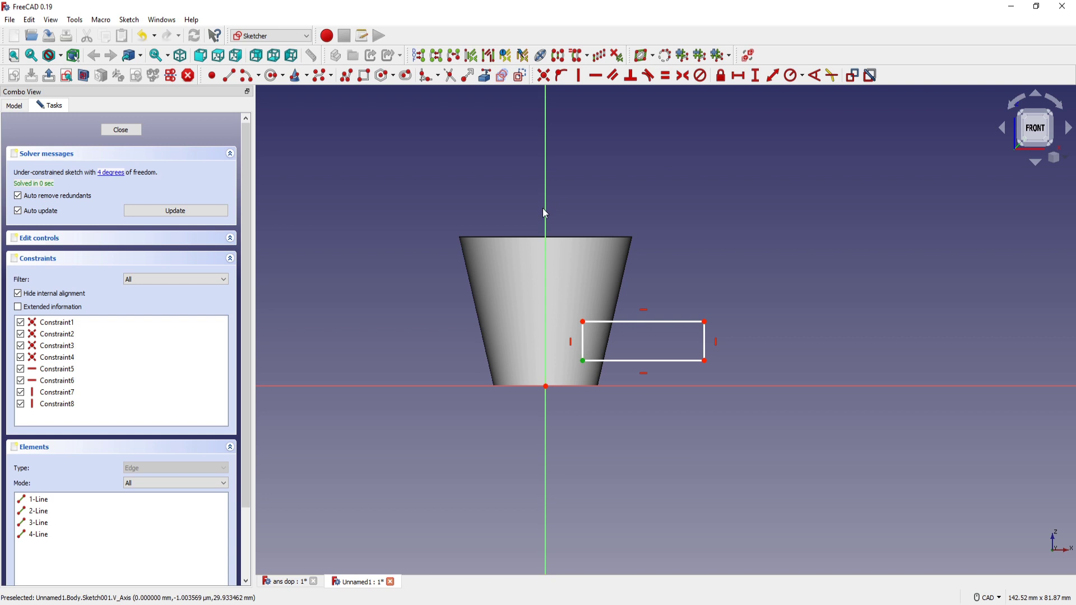
# Step: Place the rectangle 6 mm from the vertical axis and make it 4.2 mm tall
pyautogui.click(556, 196)
pyautogui.click(772, 75)
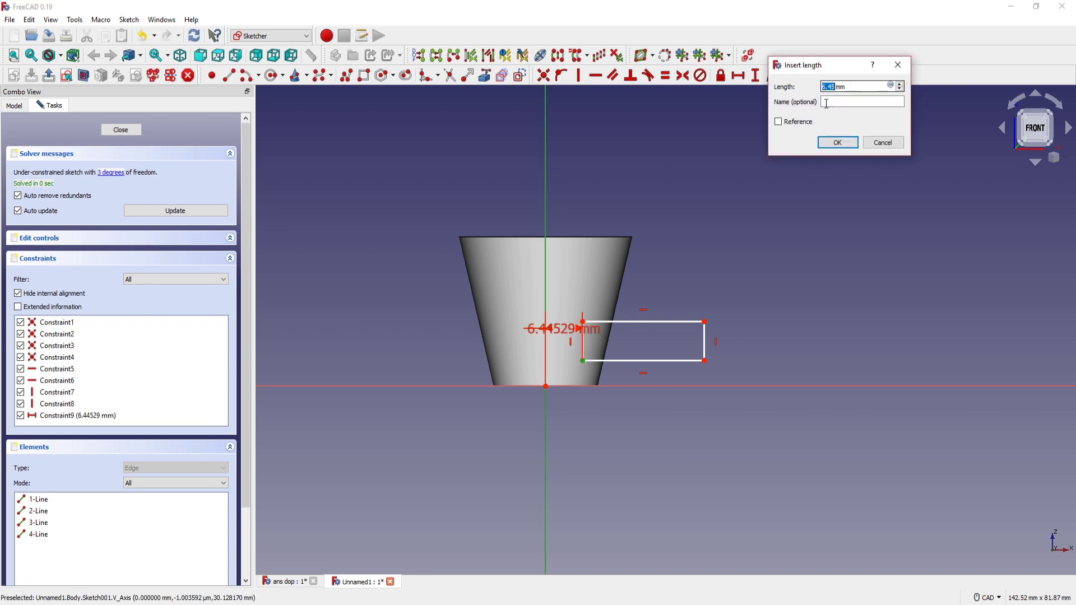
pyautogui.write('6')
pyautogui.press('Return')
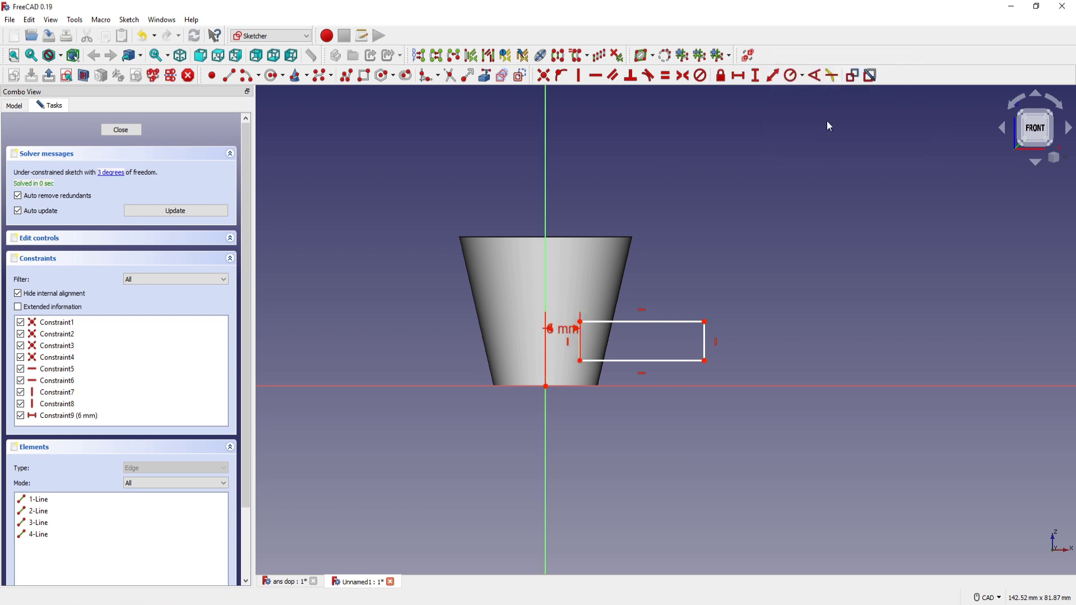
pyautogui.scroll(2, 782, 291)
pyautogui.moveTo(466, 350); pyautogui.dragTo(469, 481)
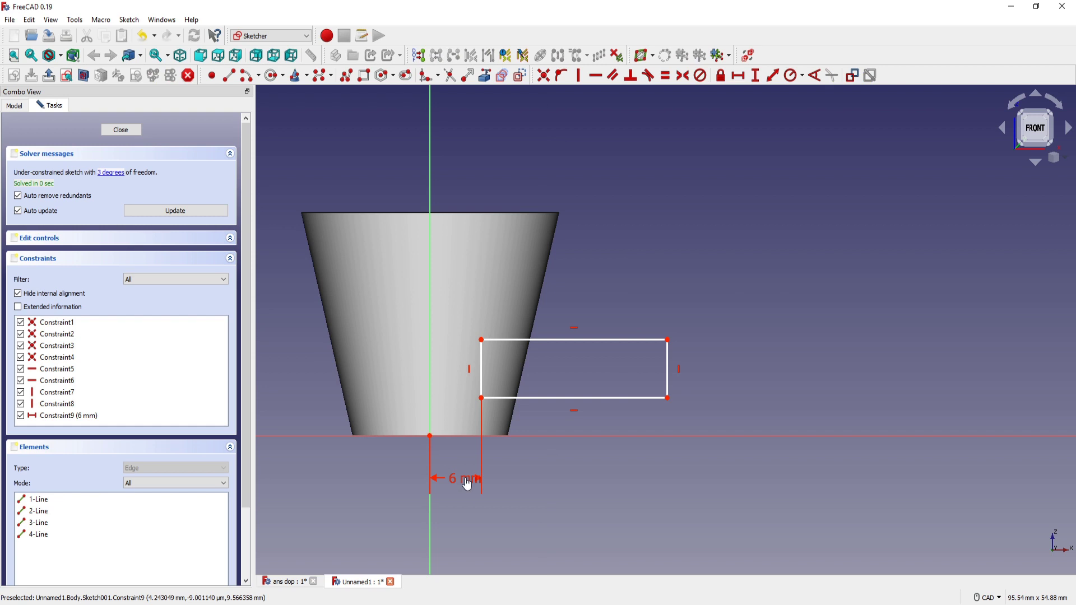
pyautogui.click(667, 376)
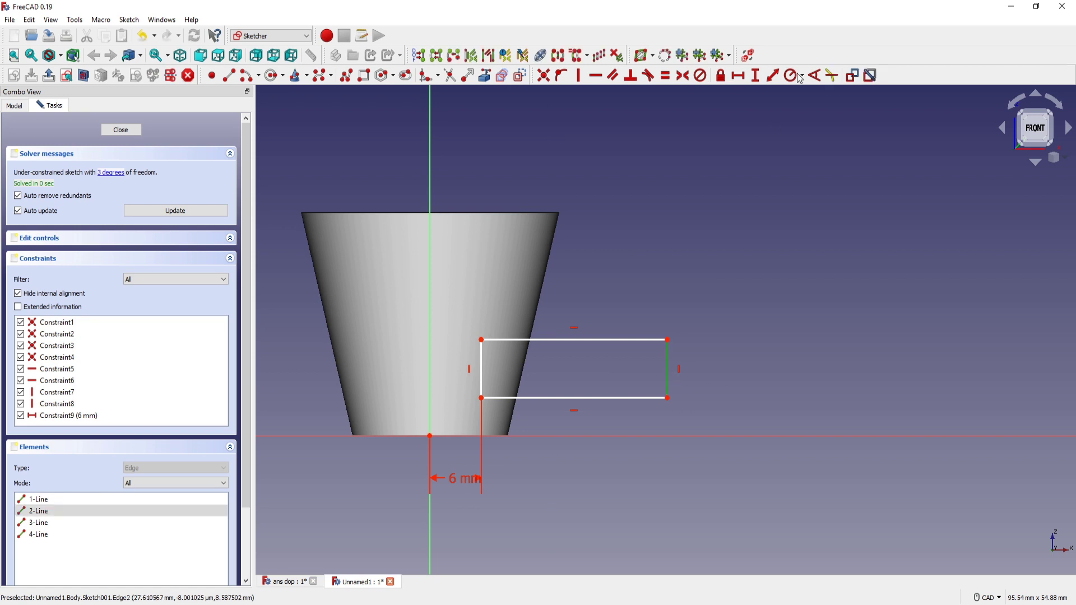
pyautogui.click(772, 75)
pyautogui.write('4')
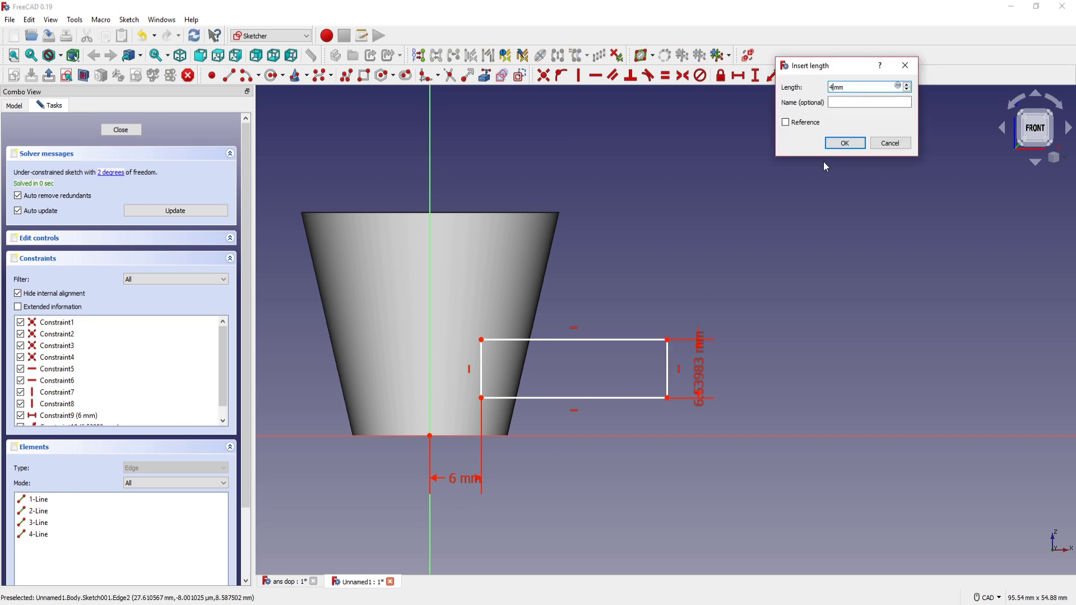
pyautogui.write('.2')
pyautogui.press('Return')
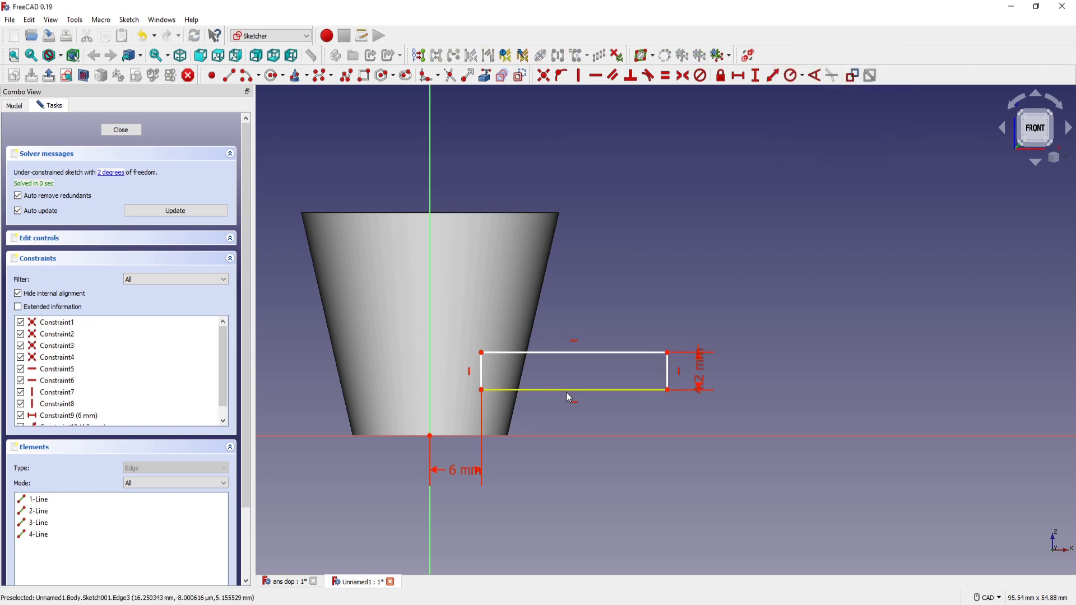
# Step: Offset the rectangle 0.8 mm above the horizontal axis, give it 15 mm width, and close the sketch
pyautogui.click(667, 390)
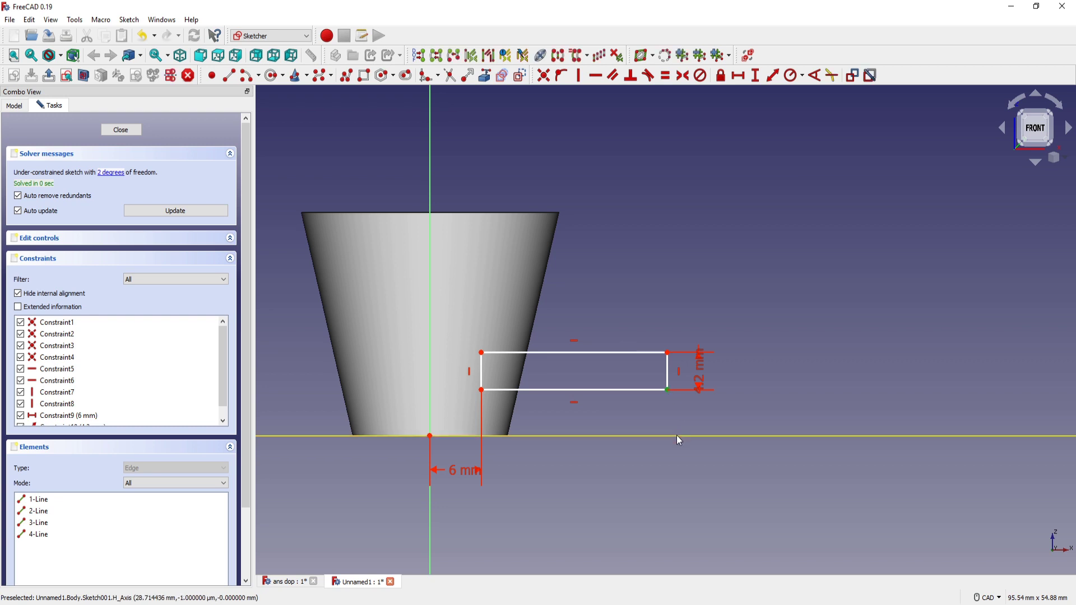
pyautogui.click(676, 435)
pyautogui.click(773, 76)
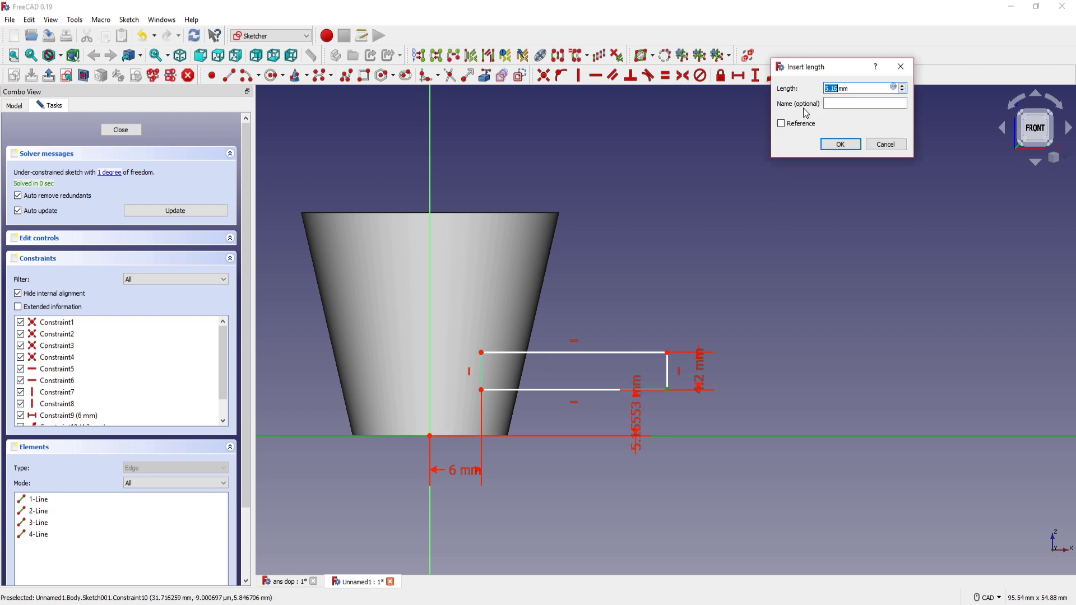
pyautogui.press('Return')
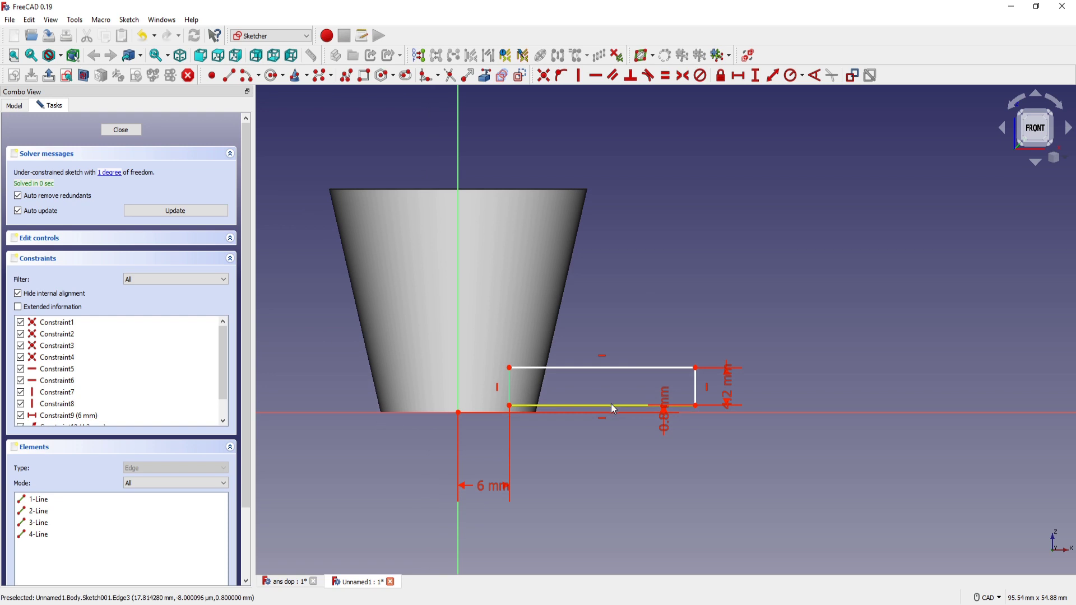
pyautogui.click(613, 405)
pyautogui.click(773, 75)
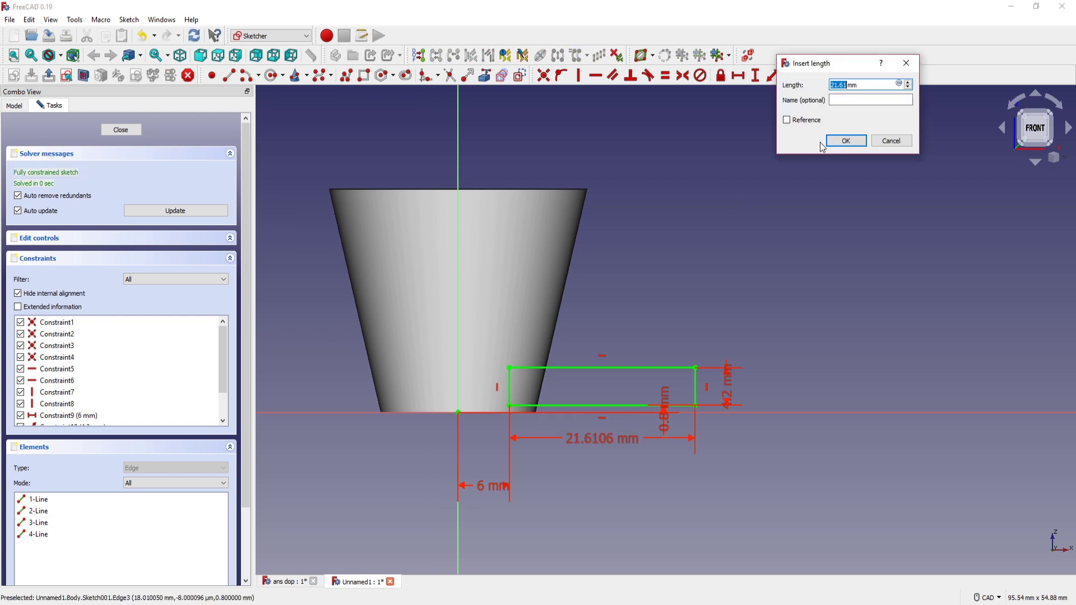
pyautogui.press('Return')
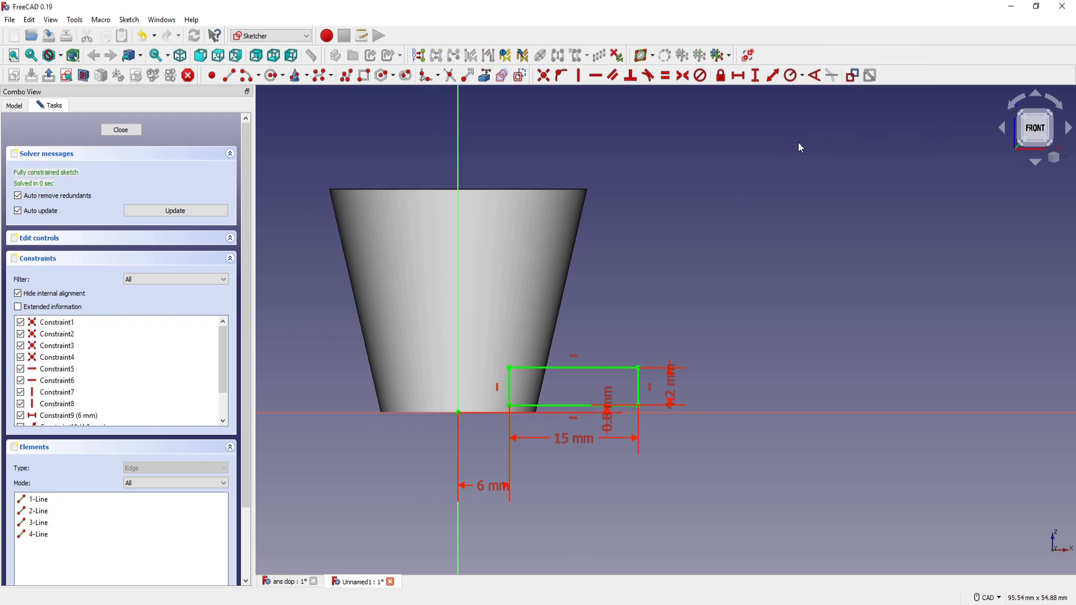
pyautogui.press('Escape')
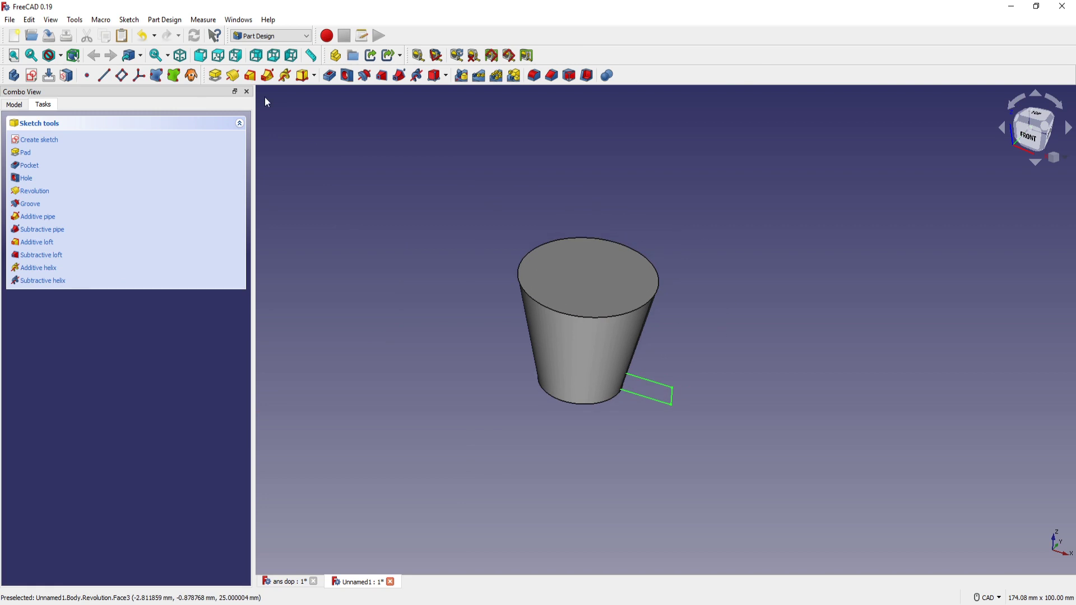
# Step: Cut a 360° Groove from Sketch001 about the Base Z axis, then select the Groove
pyautogui.click(17, 106)
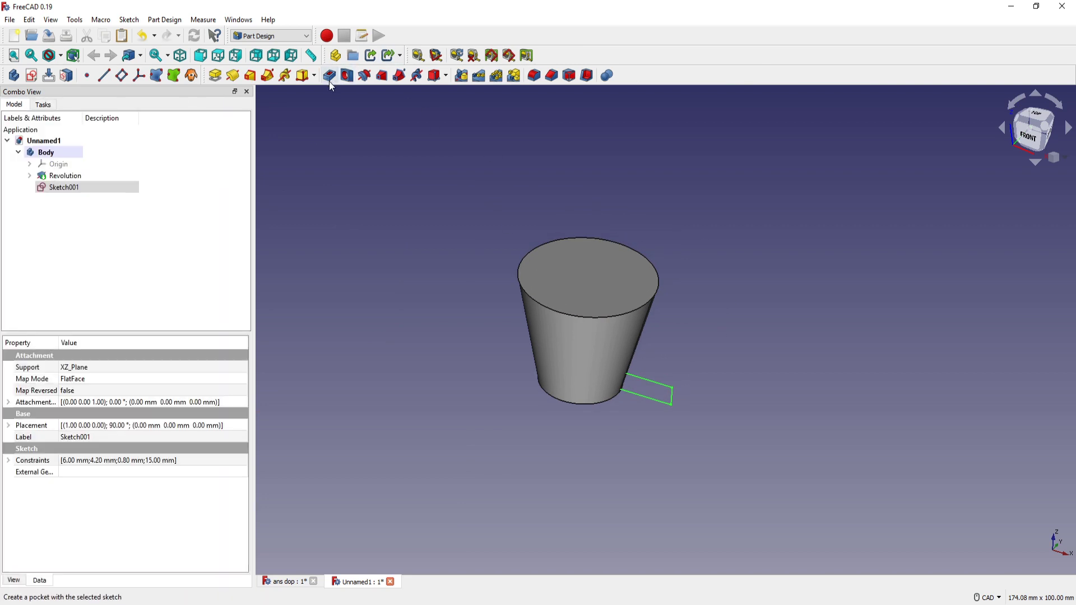
pyautogui.click(363, 76)
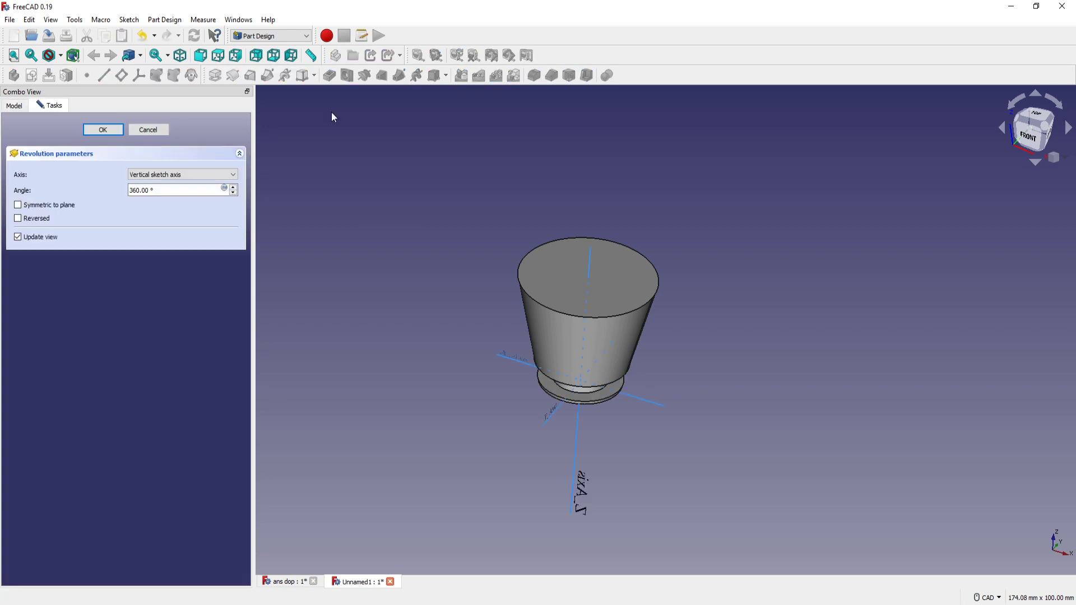
pyautogui.click(179, 174)
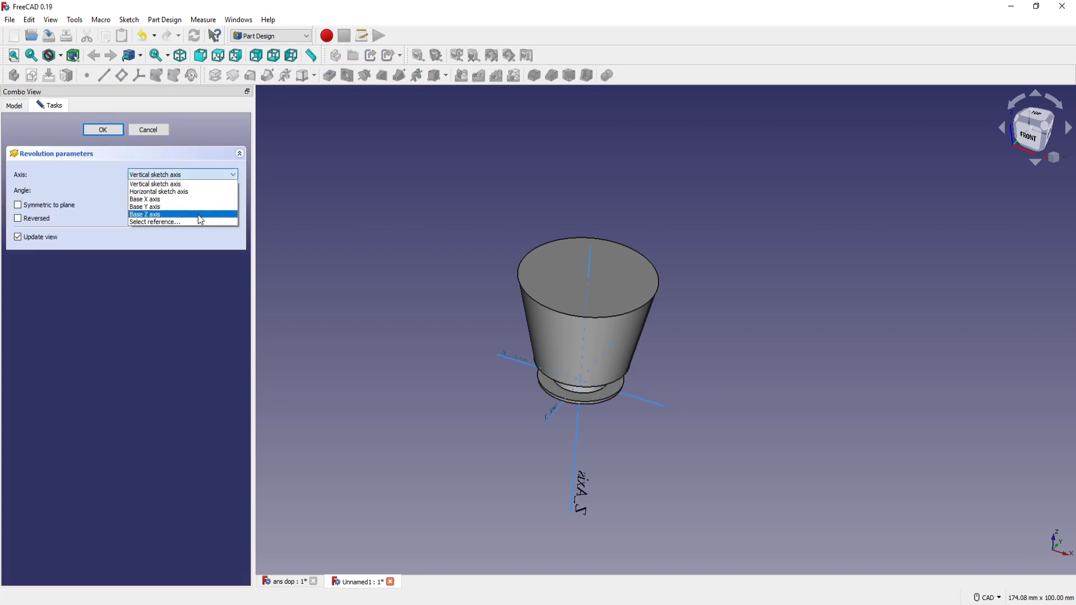
pyautogui.click(197, 218)
pyautogui.press('Down')
pyautogui.press('Down')
pyautogui.press('Down')
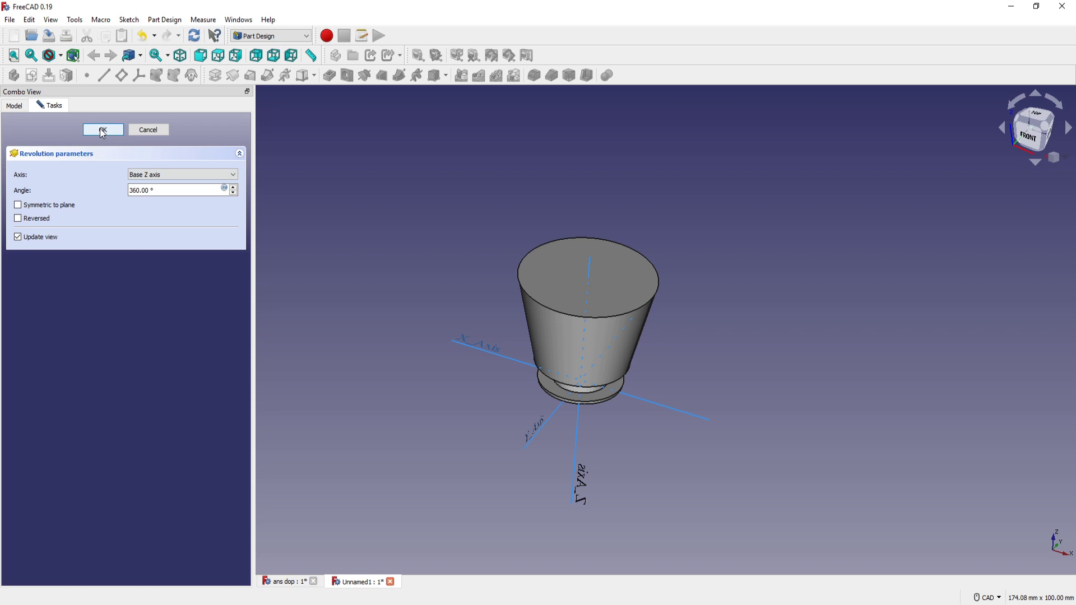
pyautogui.click(103, 134)
pyautogui.moveTo(687, 375)
pyautogui.mouseDown(button='middle')
pyautogui.moveTo(704, 334)
pyautogui.moveTo(675, 332)
pyautogui.mouseUp(button='middle')
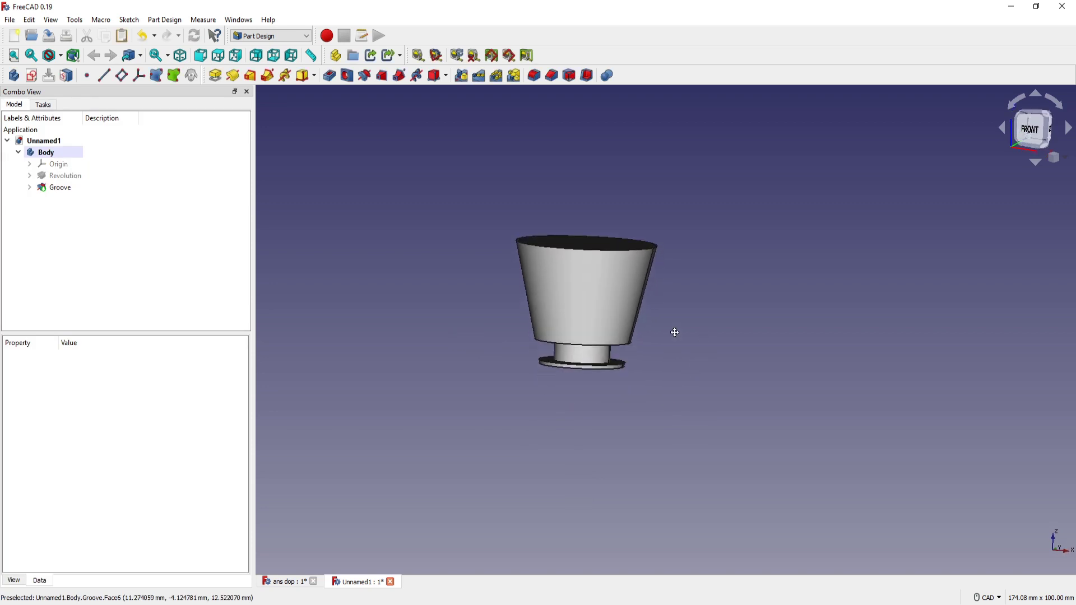
pyautogui.click(57, 191)
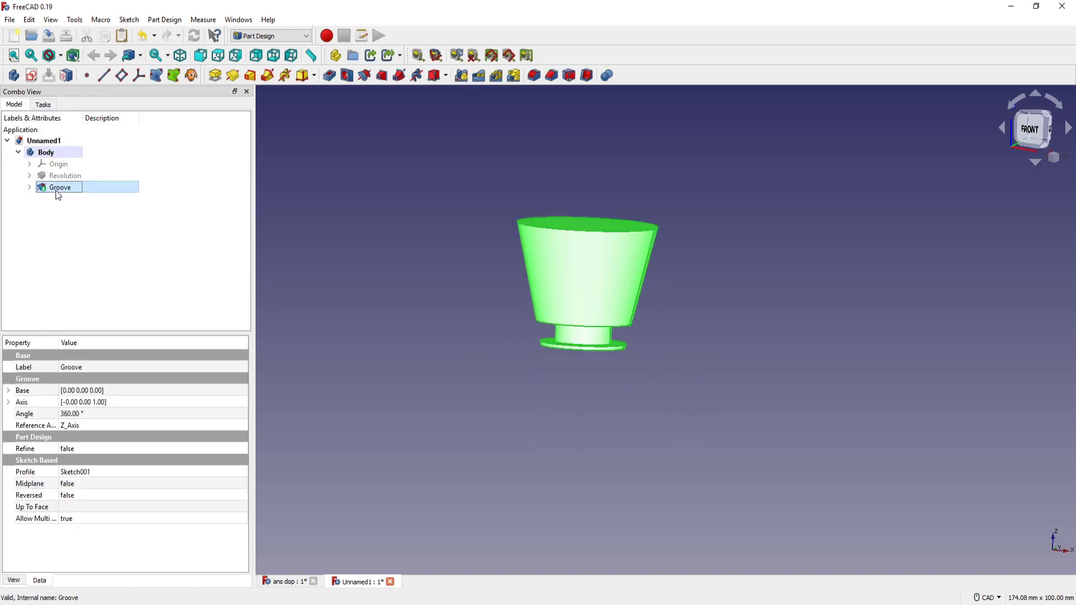
# Step: Linear-pattern the groove along the Base Z axis over 20 mm with 5 occurrences
pyautogui.click(478, 75)
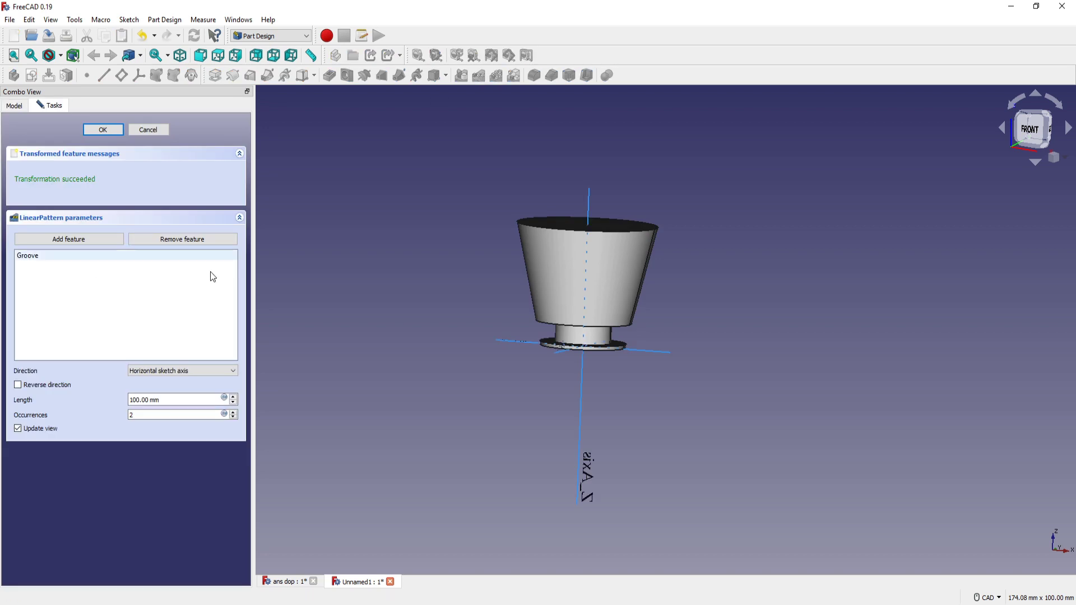
pyautogui.click(235, 370)
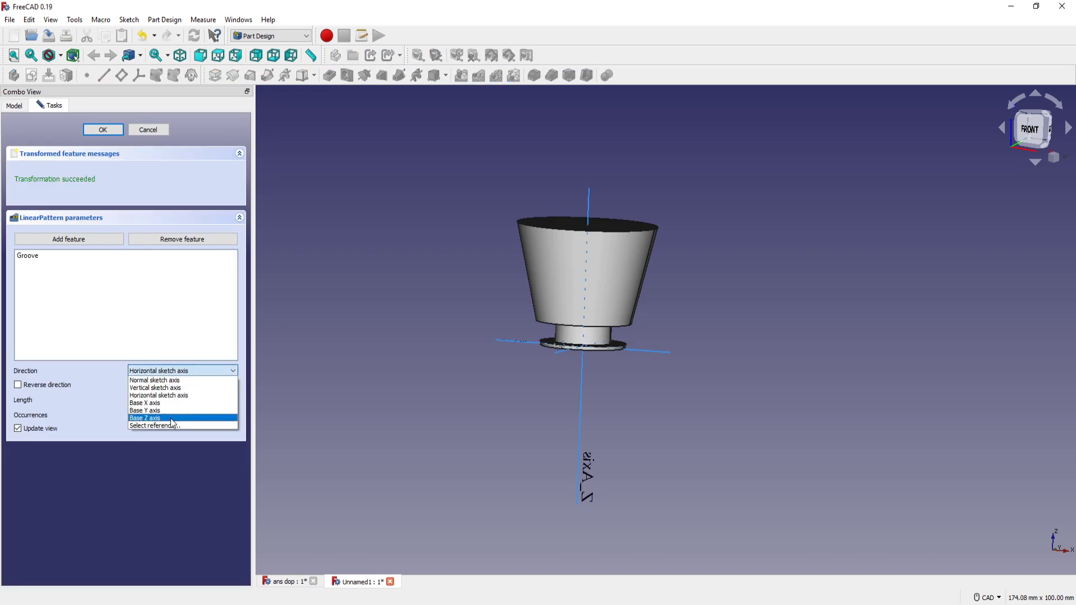
pyautogui.click(185, 418)
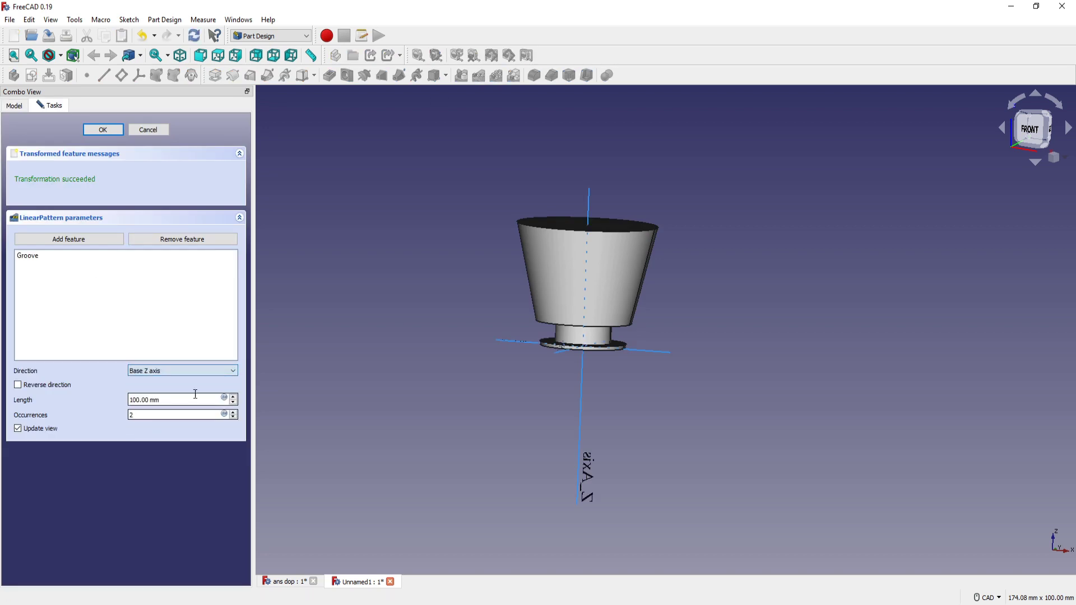
pyautogui.doubleClick(133, 394)
pyautogui.write('20')
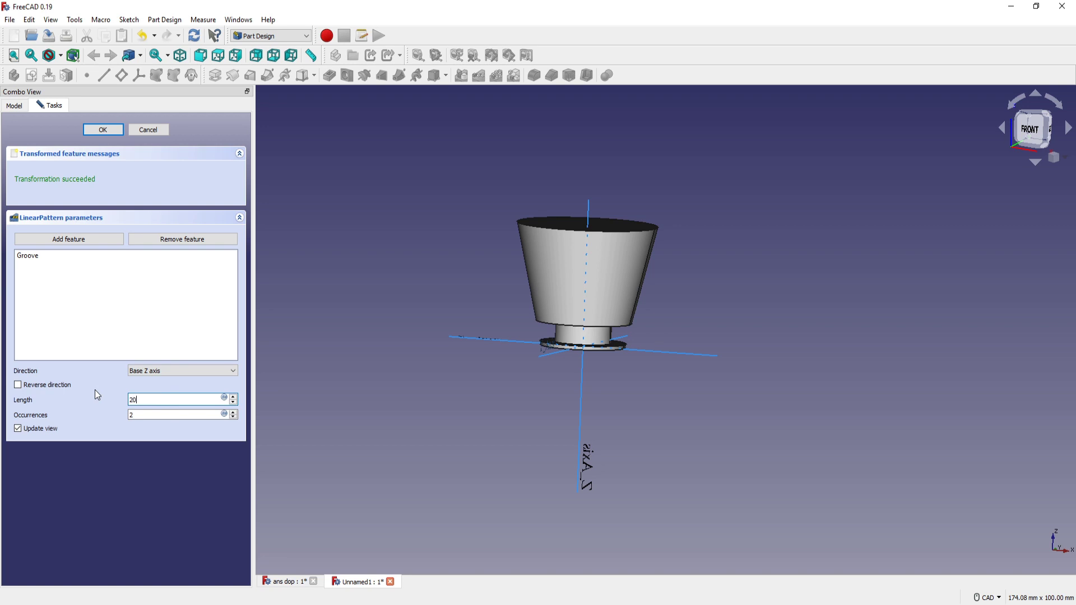
pyautogui.press('Tab')
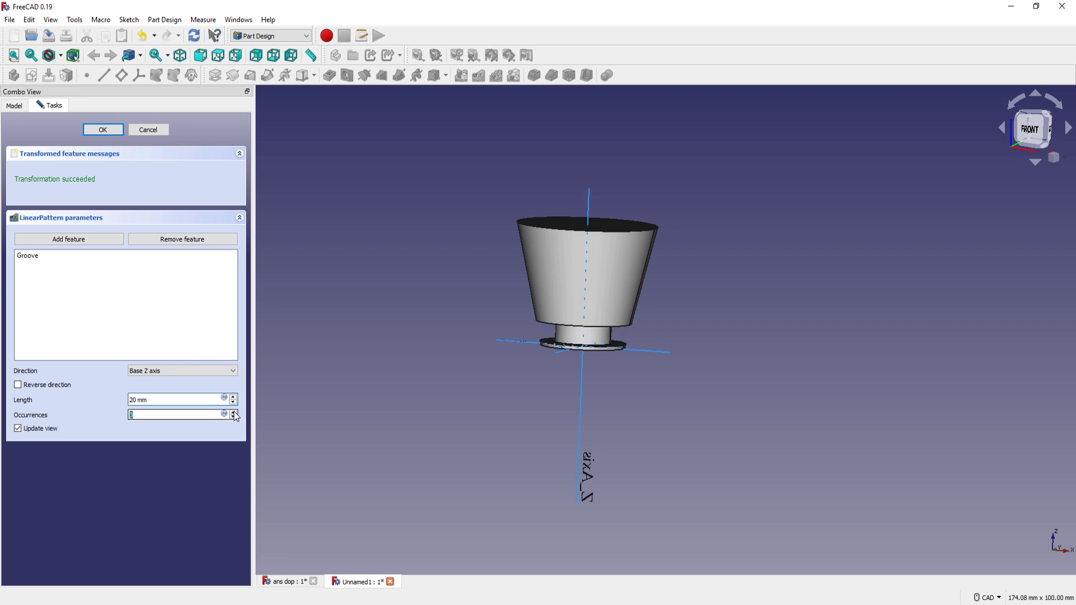
pyautogui.click(233, 412)
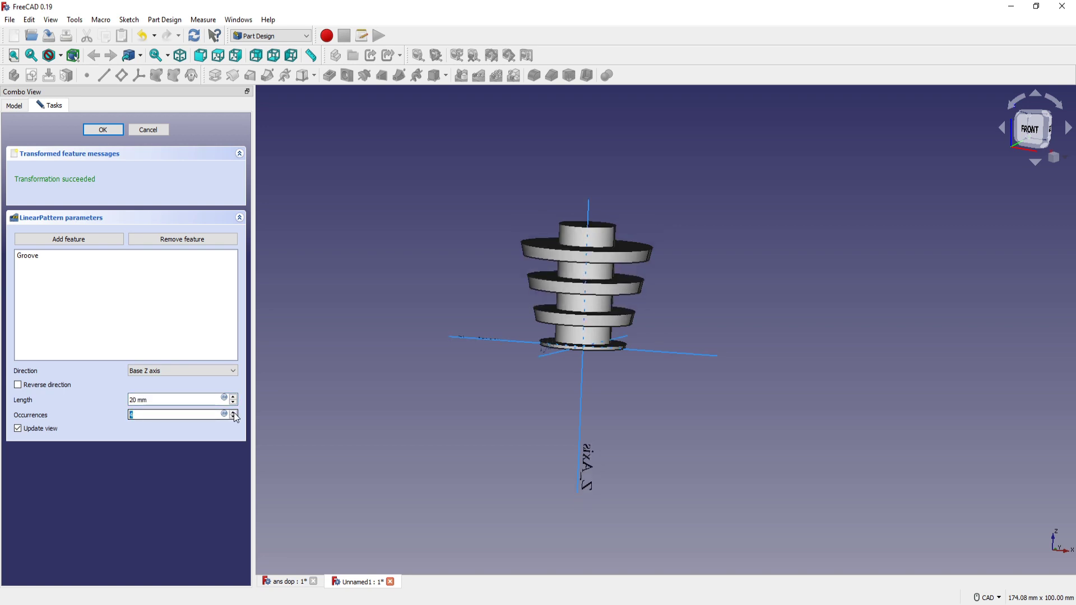
pyautogui.click(233, 413)
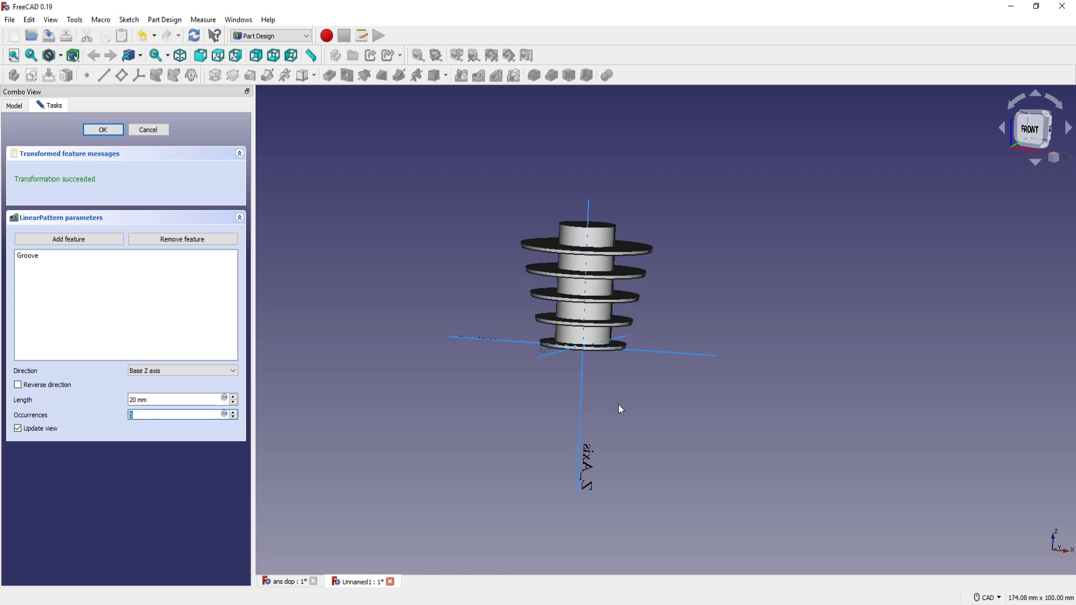
pyautogui.moveTo(618, 404); pyautogui.dragTo(628, 419, button='middle')
pyautogui.scroll(3, 631, 400)
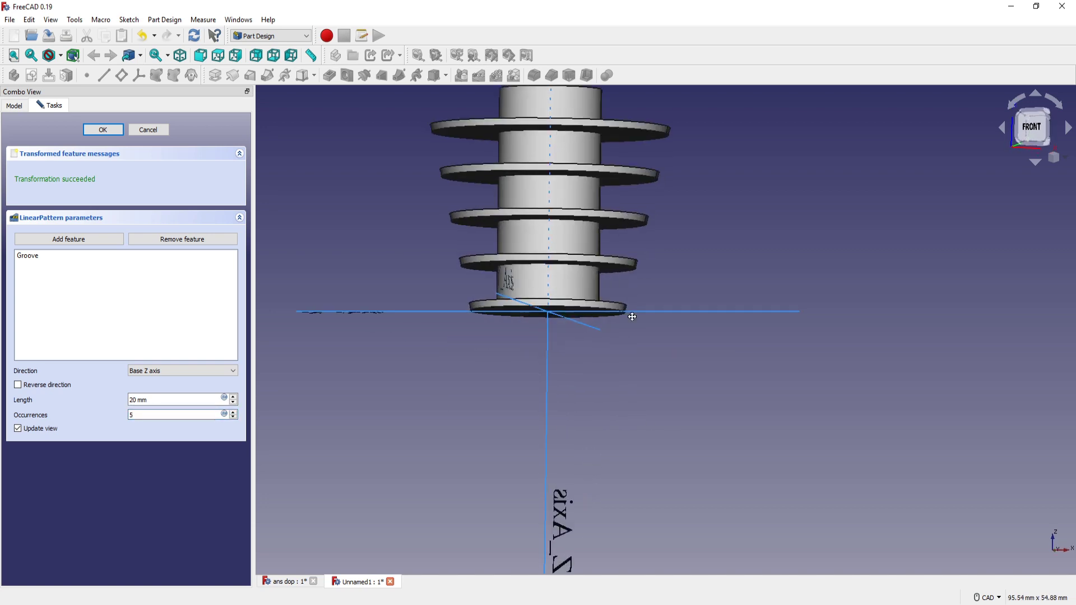
pyautogui.scroll(1, 635, 343)
pyautogui.moveTo(634, 344); pyautogui.dragTo(671, 355, button='middle')
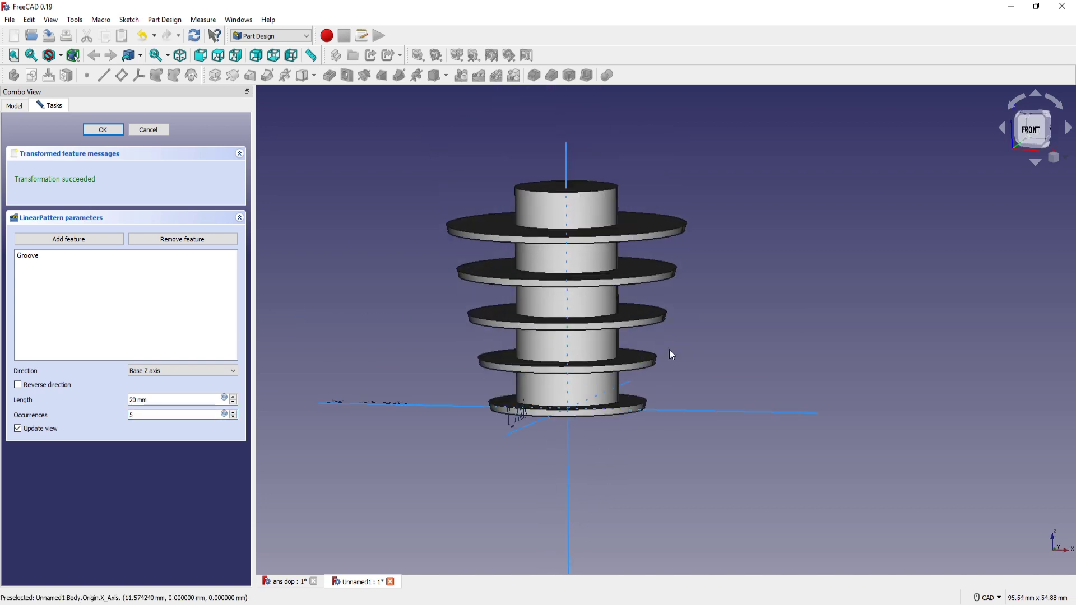
pyautogui.moveTo(685, 292); pyautogui.dragTo(674, 307, button='middle')
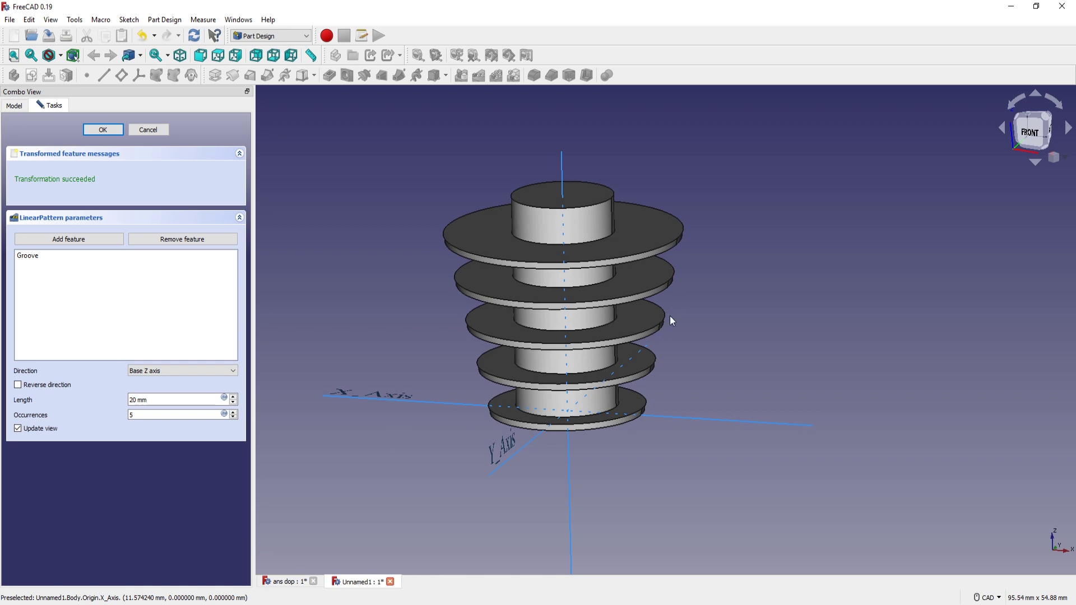
pyautogui.click(107, 133)
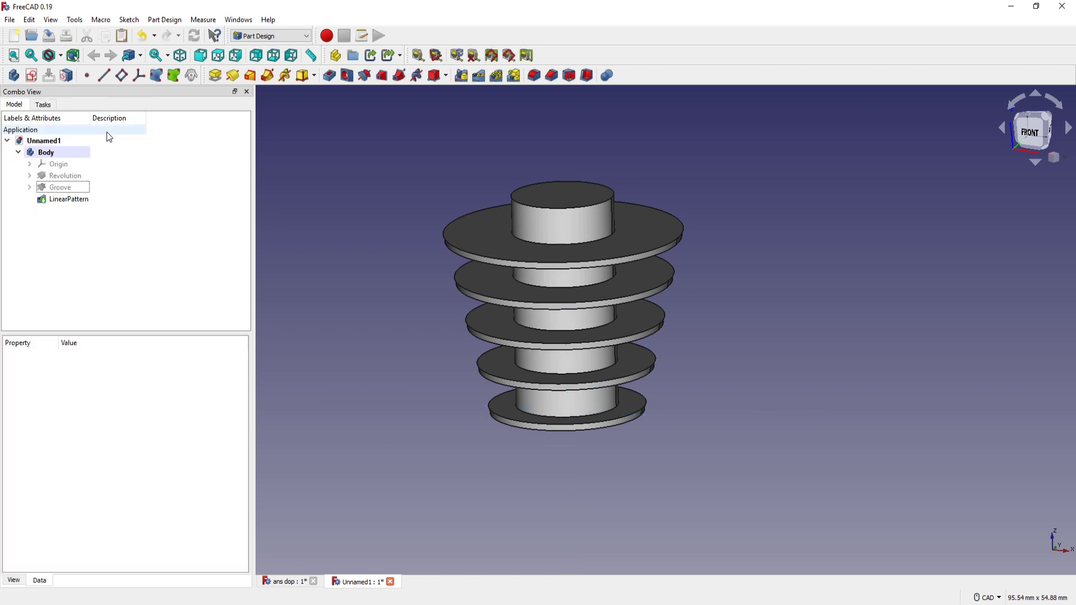
pyautogui.moveTo(641, 413); pyautogui.dragTo(637, 402, button='middle')
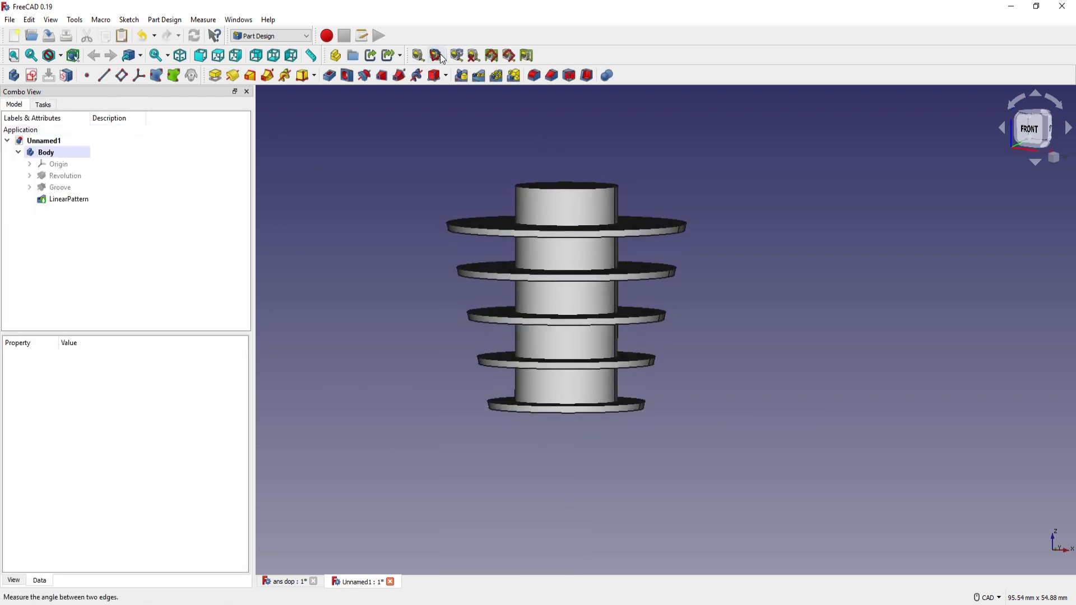
pyautogui.click(417, 55)
pyautogui.moveTo(674, 364); pyautogui.dragTo(631, 361, button='middle')
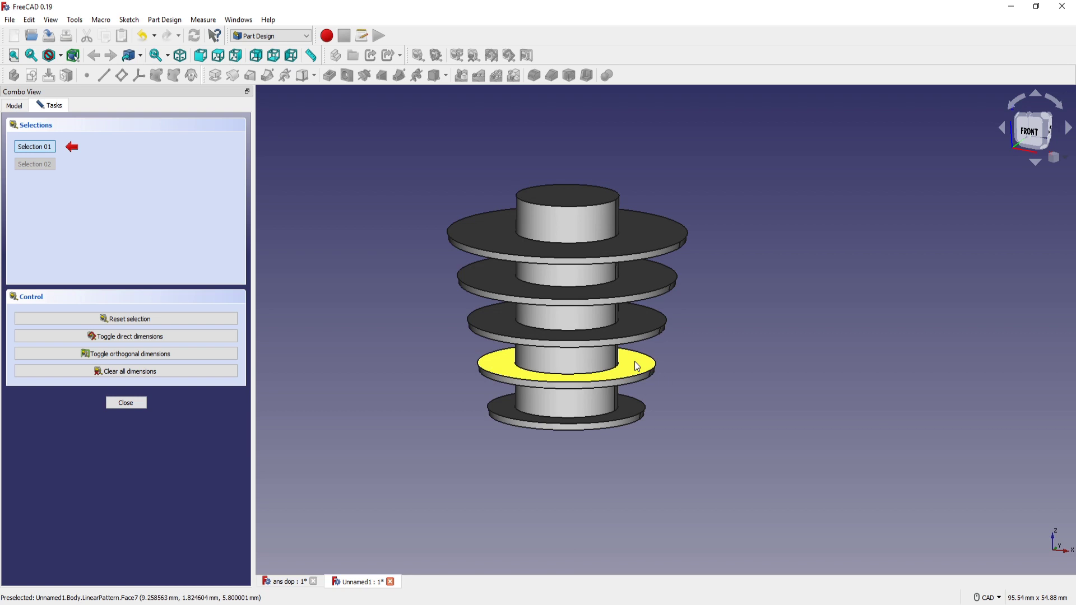
pyautogui.click(631, 360)
pyautogui.moveTo(676, 395); pyautogui.dragTo(675, 352, button='middle')
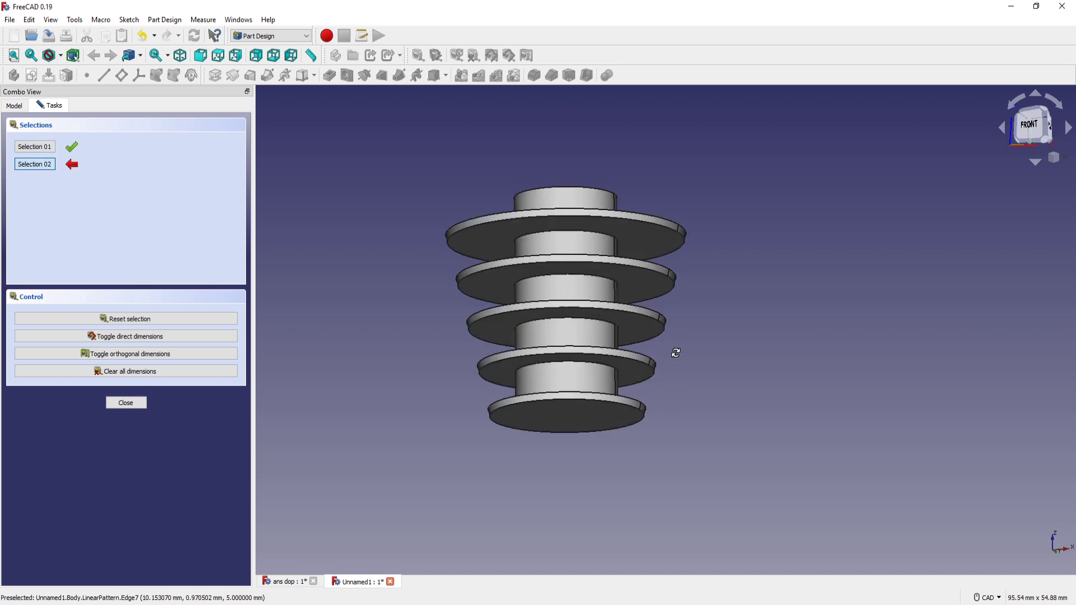
pyautogui.click(627, 372)
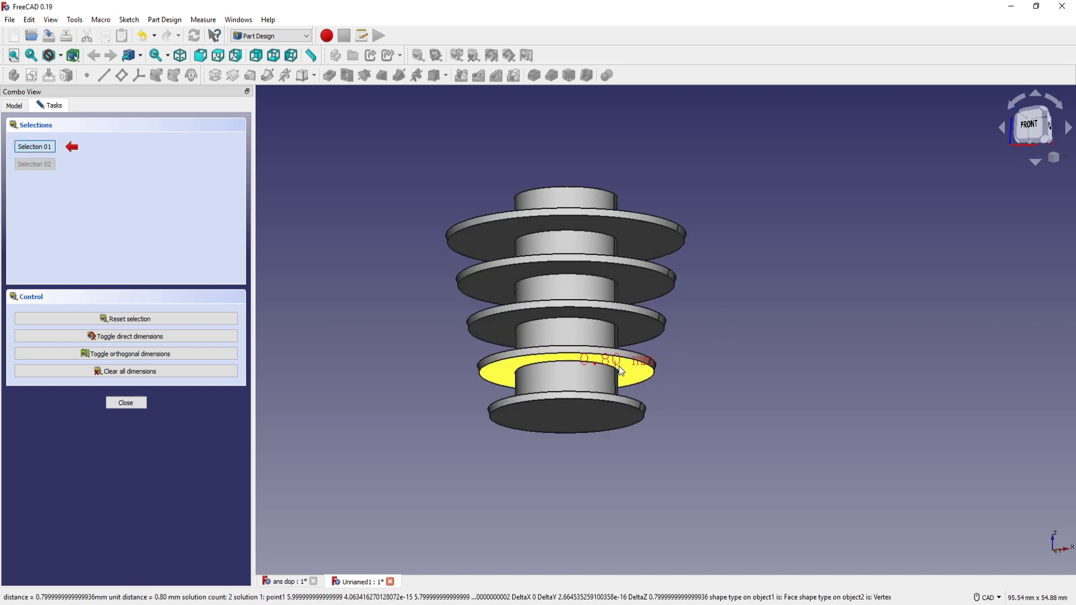
pyautogui.moveTo(618, 366); pyautogui.dragTo(627, 405, button='middle')
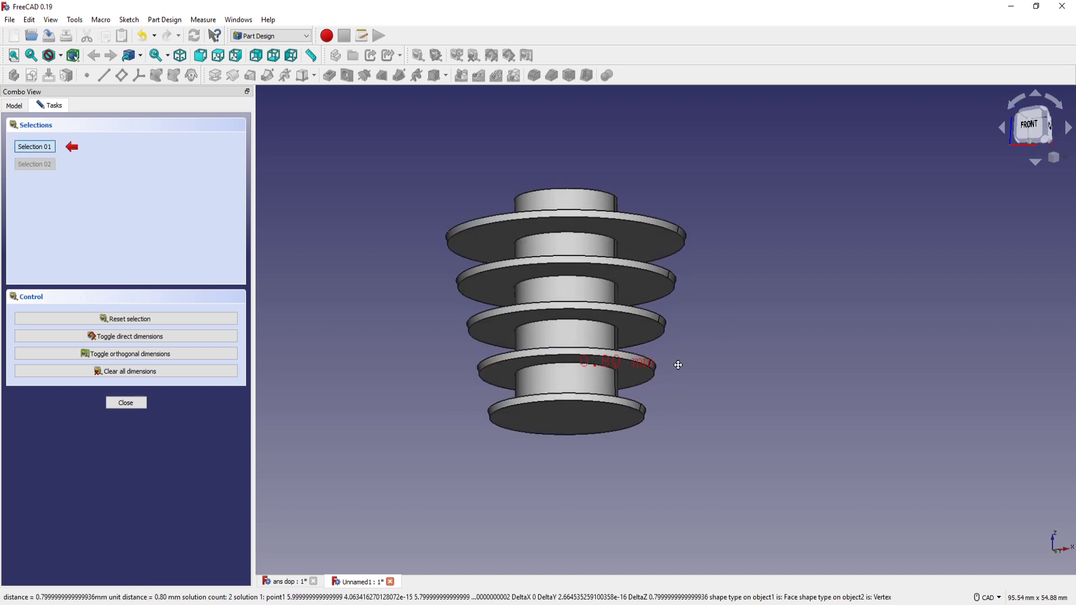
pyautogui.click(629, 405)
pyautogui.moveTo(636, 457); pyautogui.dragTo(638, 399, button='middle')
pyautogui.click(623, 435)
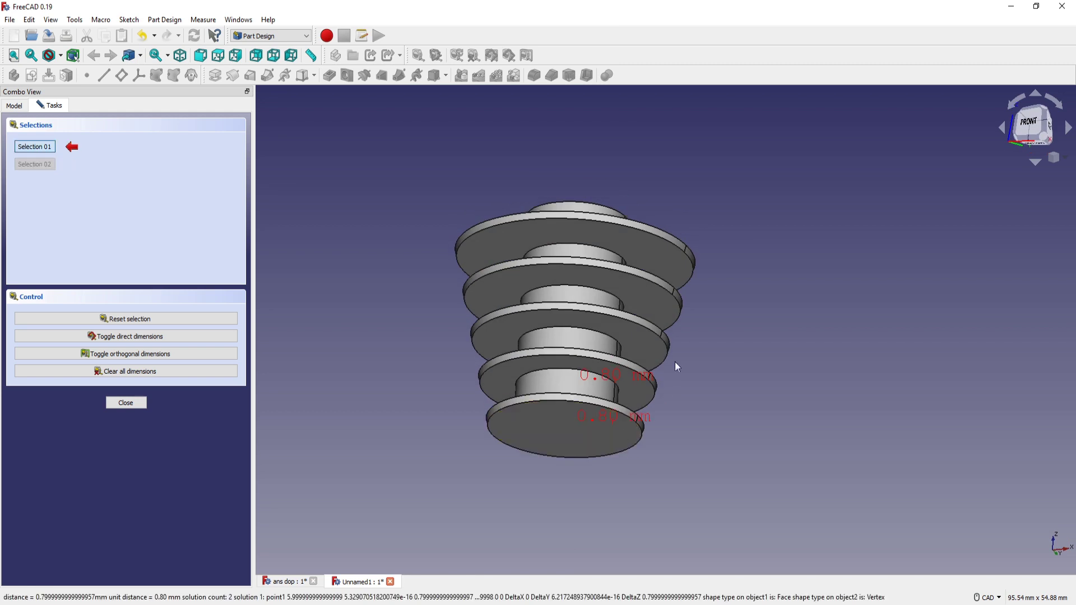
pyautogui.moveTo(675, 362)
pyautogui.mouseDown(button='middle')
pyautogui.moveTo(696, 351)
pyautogui.moveTo(666, 338)
pyautogui.moveTo(690, 381)
pyautogui.moveTo(703, 355)
pyautogui.mouseUp(button='middle')
pyautogui.click(652, 341)
pyautogui.click(654, 341)
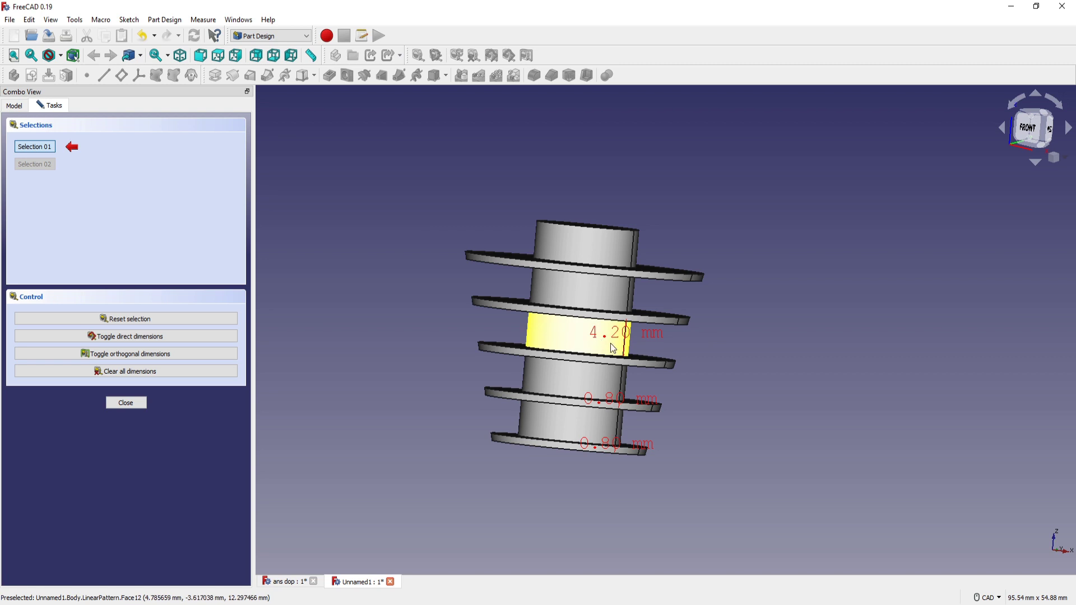
pyautogui.moveTo(674, 301)
pyautogui.mouseDown(button='middle')
pyautogui.moveTo(662, 323)
pyautogui.moveTo(662, 295)
pyautogui.mouseUp(button='middle')
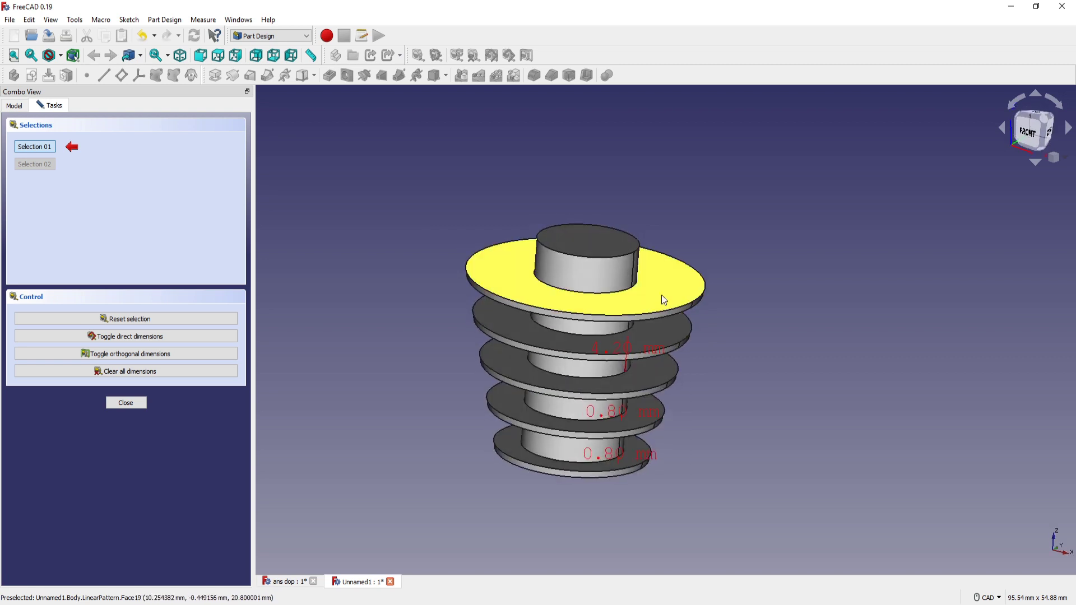
pyautogui.click(661, 292)
pyautogui.click(623, 244)
pyautogui.moveTo(725, 307); pyautogui.dragTo(740, 283, button='middle')
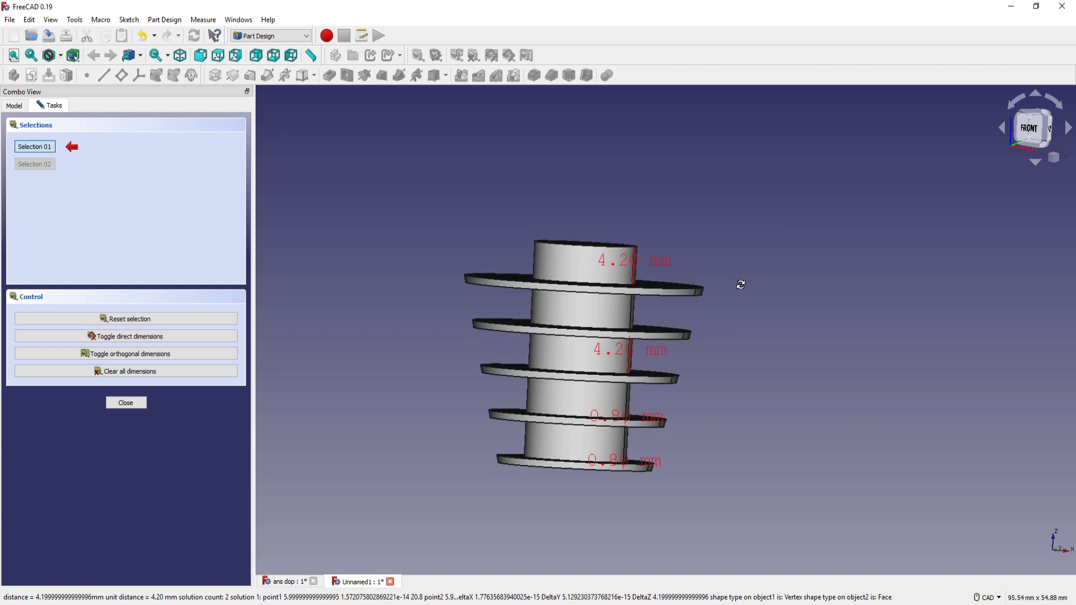
pyautogui.click(144, 369)
pyautogui.click(126, 402)
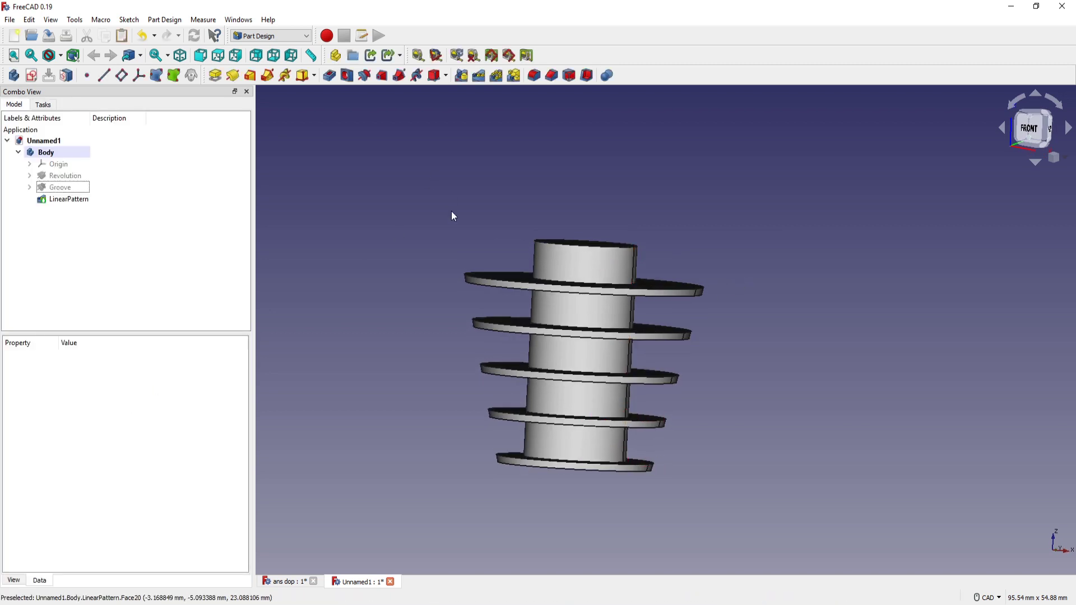
pyautogui.moveTo(453, 217); pyautogui.dragTo(452, 237, button='middle')
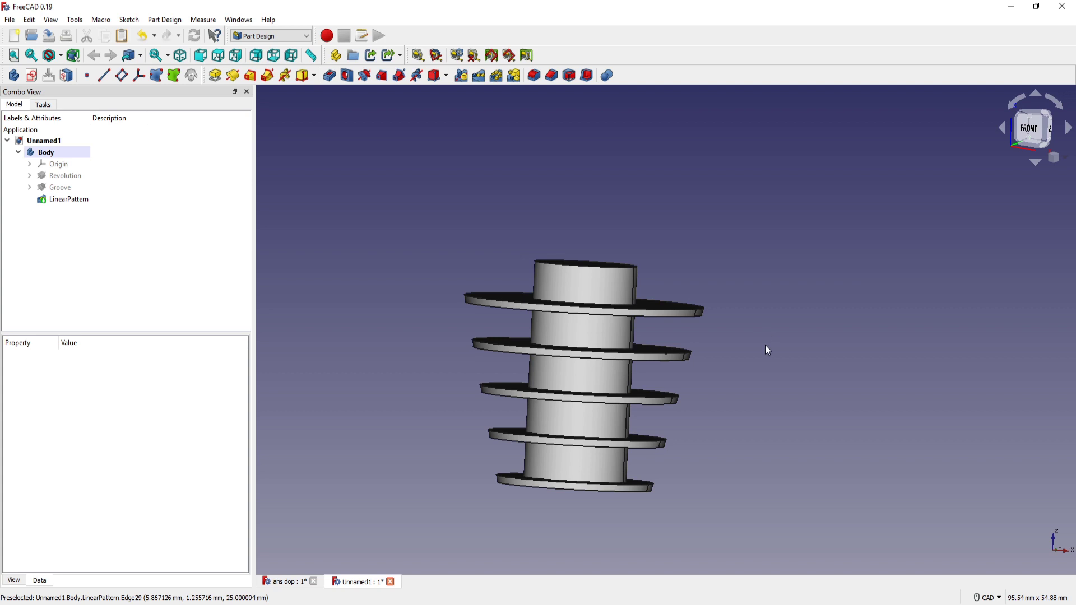
pyautogui.moveTo(765, 344); pyautogui.dragTo(757, 319, button='middle')
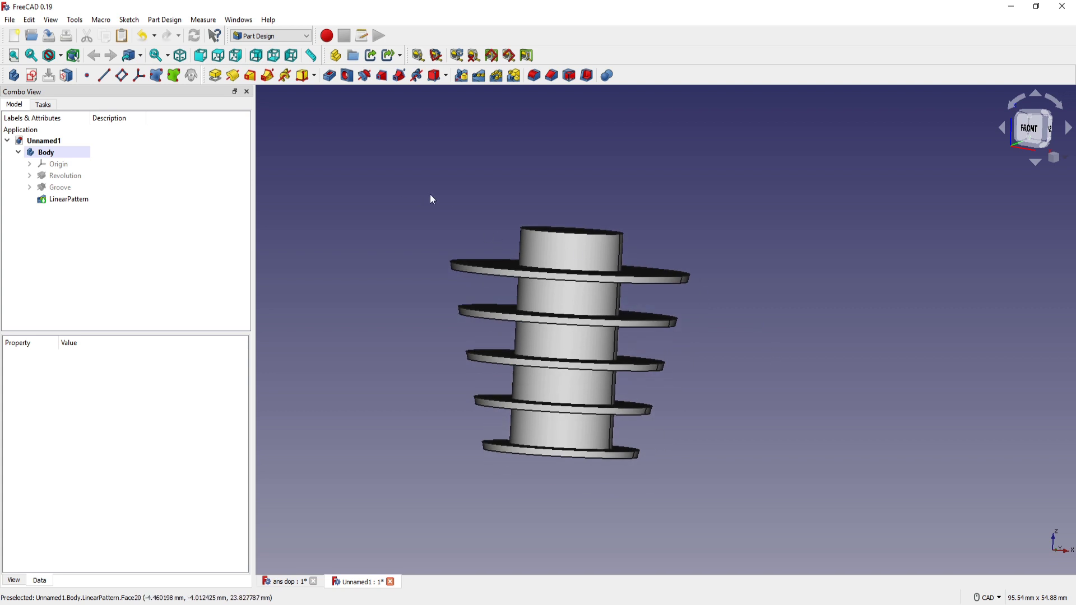
# Step: Open a new sketch on the XZ plane
pyautogui.click(31, 77)
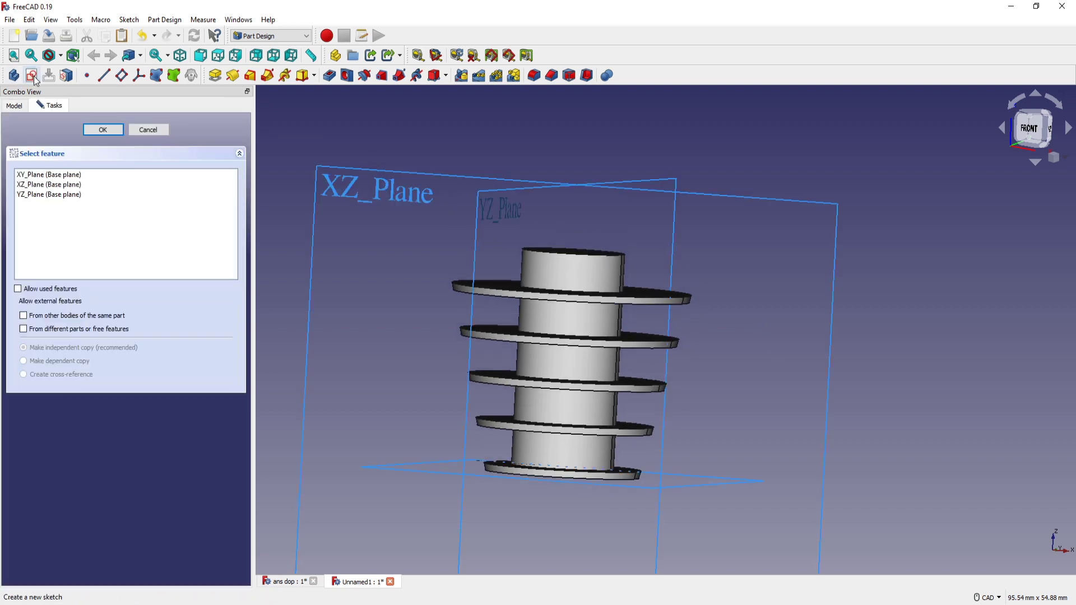
pyautogui.click(40, 187)
pyautogui.click(103, 130)
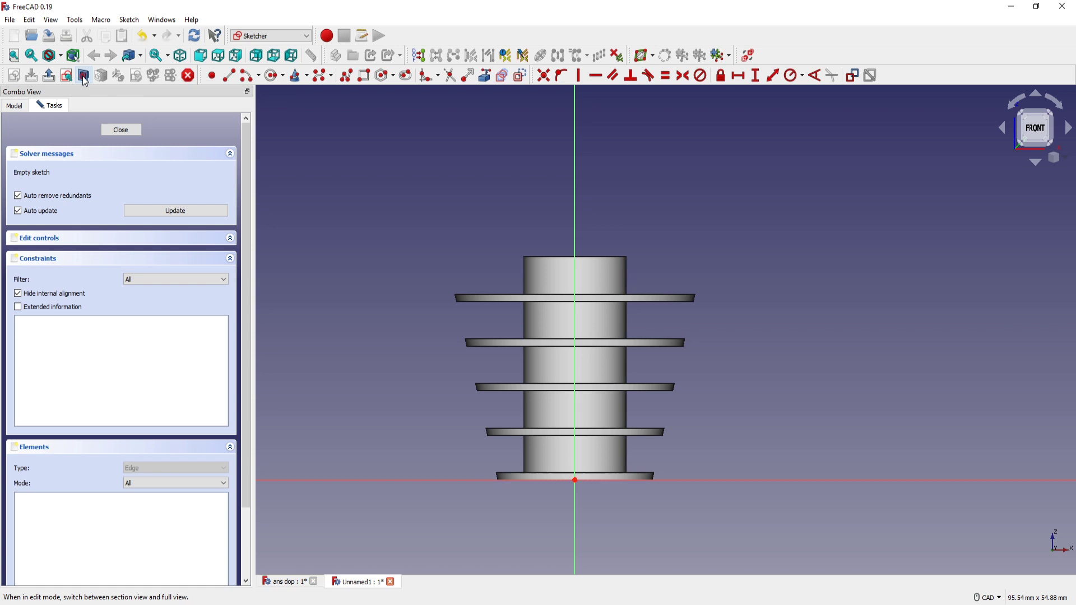
pyautogui.moveTo(703, 244); pyautogui.dragTo(684, 269, button='middle')
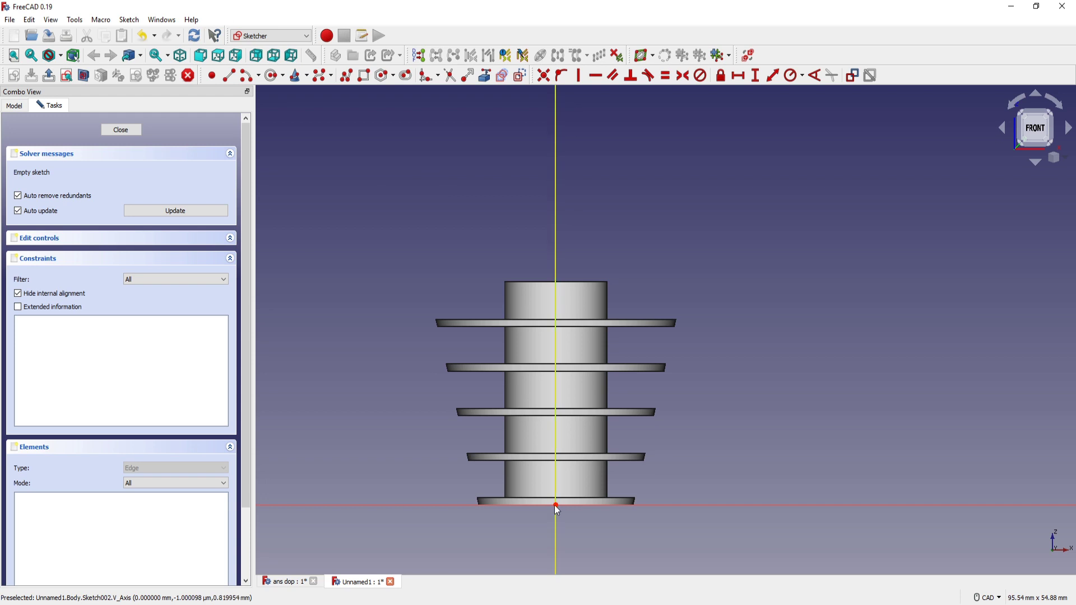
pyautogui.moveTo(512, 193)
pyautogui.mouseDown(button='middle')
pyautogui.moveTo(523, 200)
pyautogui.moveTo(517, 169)
pyautogui.mouseUp(button='middle')
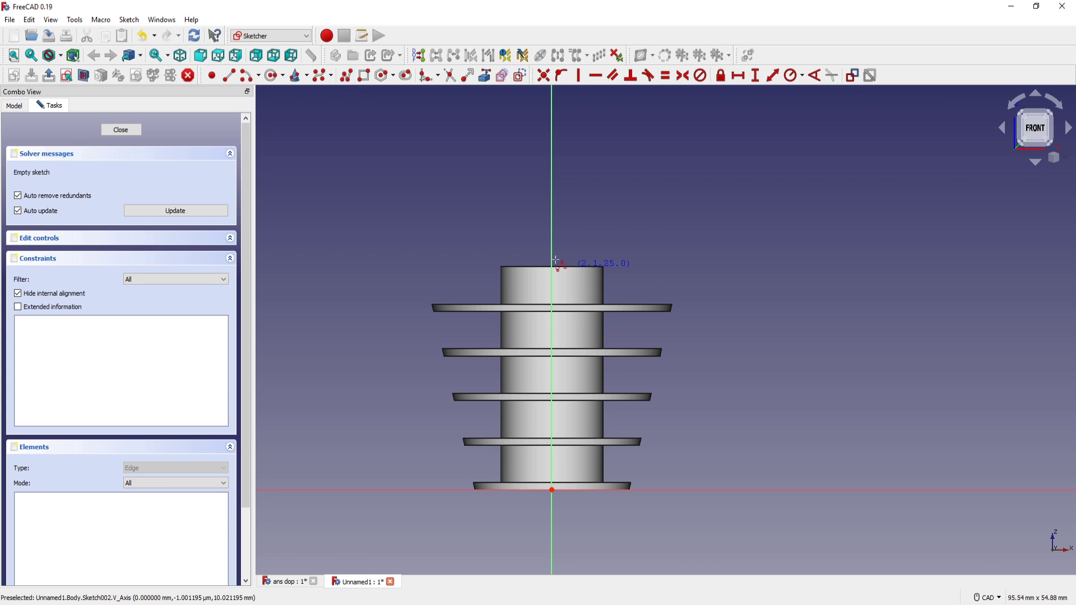
# Step: Draw a closed four-sided profile with a sloping top, starting on the axis above the body
pyautogui.click(552, 207)
pyautogui.click(682, 232)
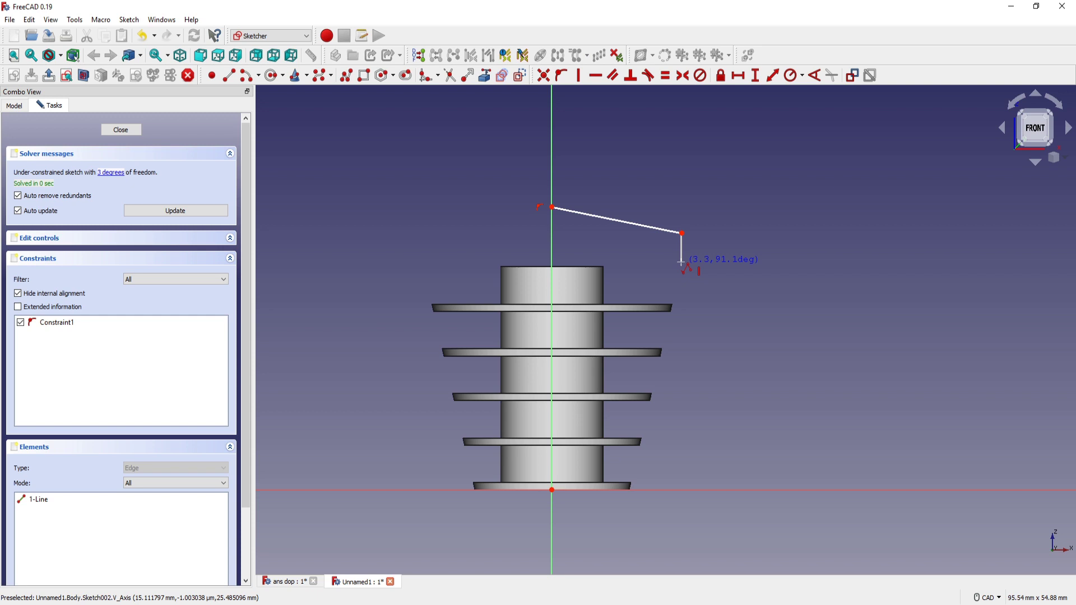
pyautogui.click(681, 261)
pyautogui.click(552, 261)
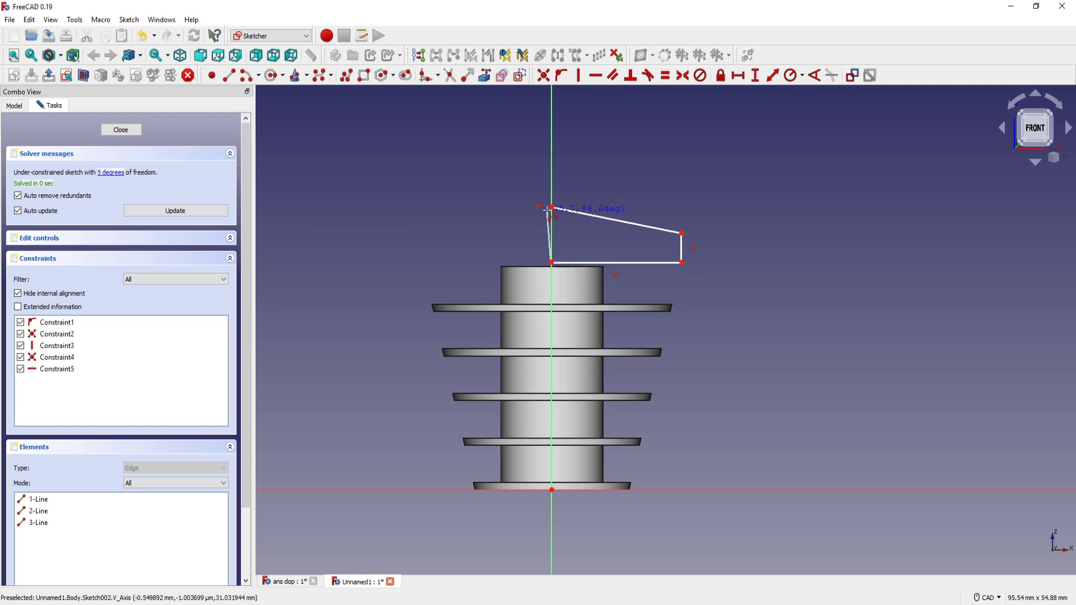
pyautogui.click(552, 208)
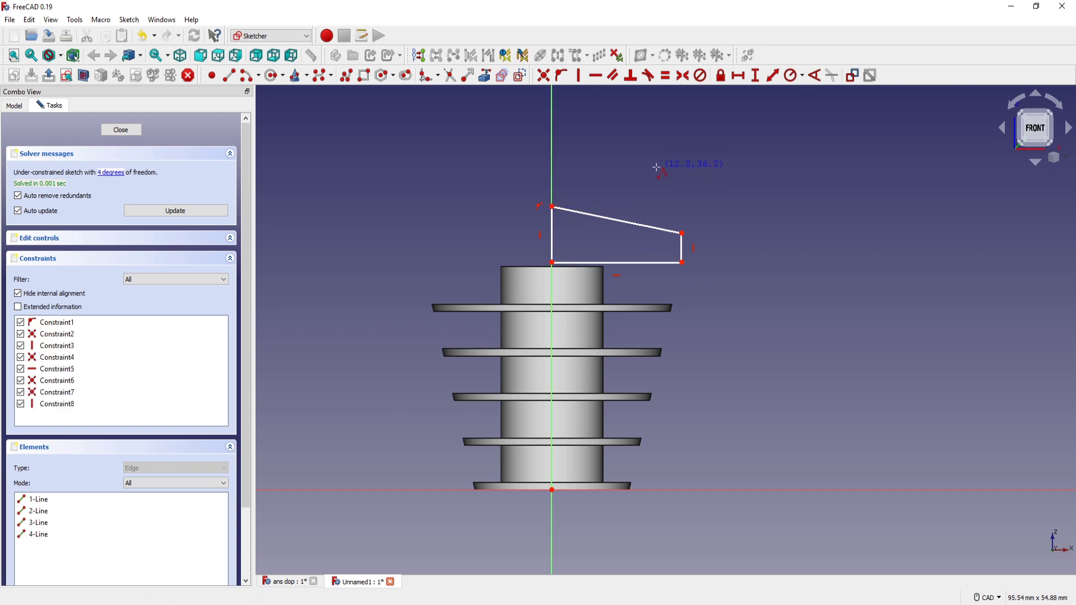
pyautogui.scroll(2, 637, 186)
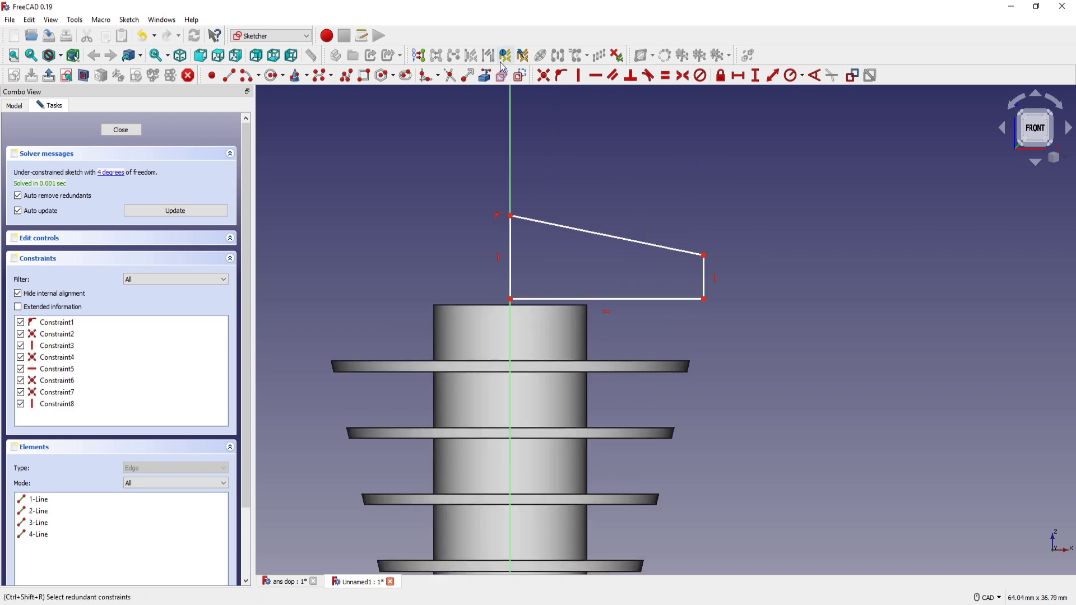
# Step: Import the cylinder's top edge as reference and lock the profile's bottom-right corner onto it
pyautogui.click(493, 304)
pyautogui.scroll(-1, 639, 308)
pyautogui.scroll(-1, 639, 308)
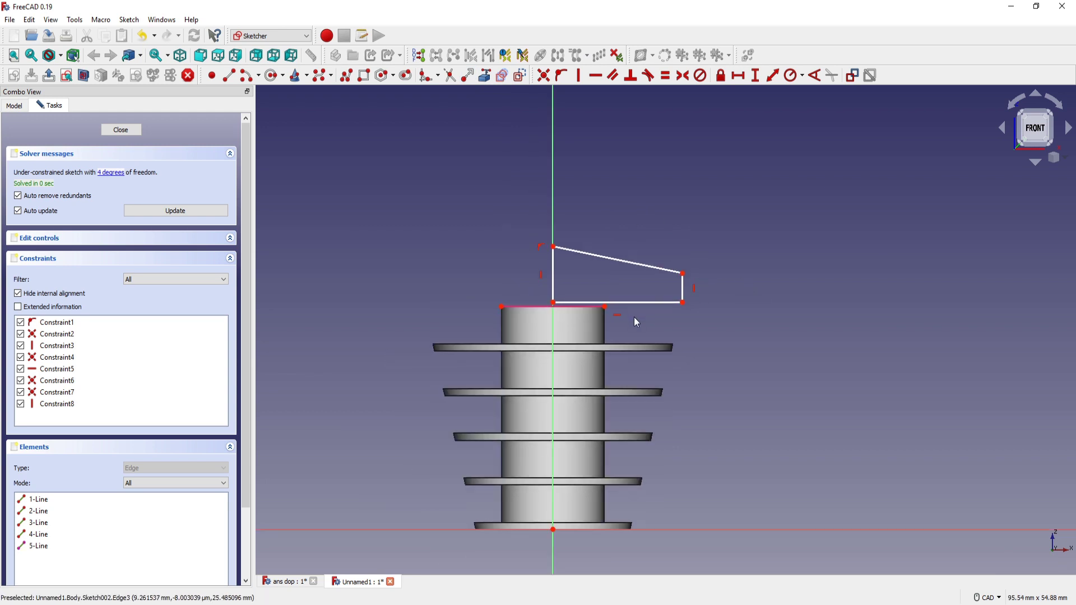
pyautogui.scroll(2, 634, 317)
pyautogui.click(708, 296)
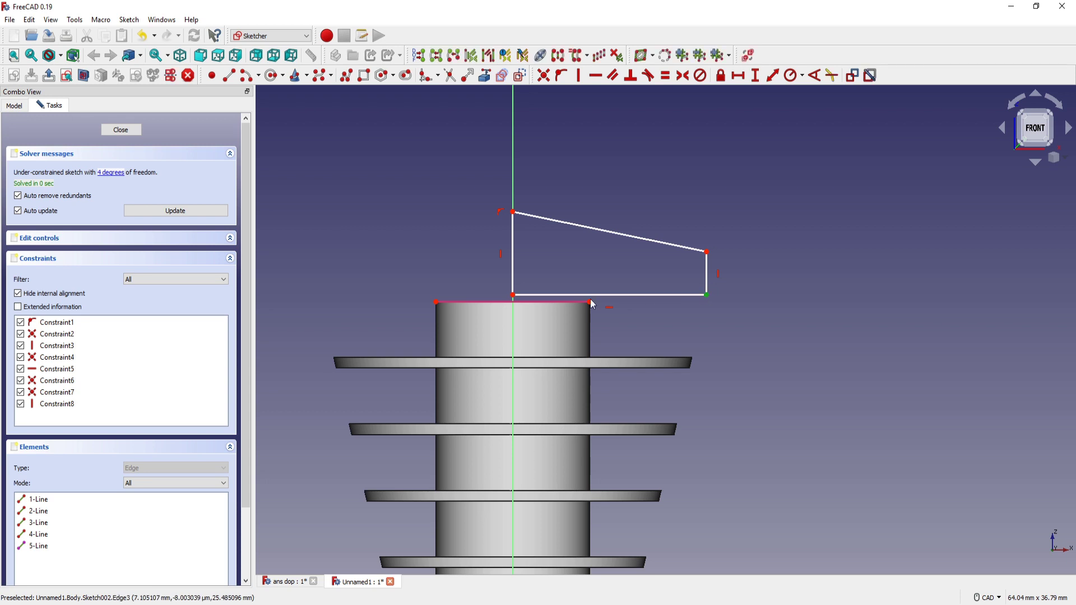
pyautogui.click(577, 302)
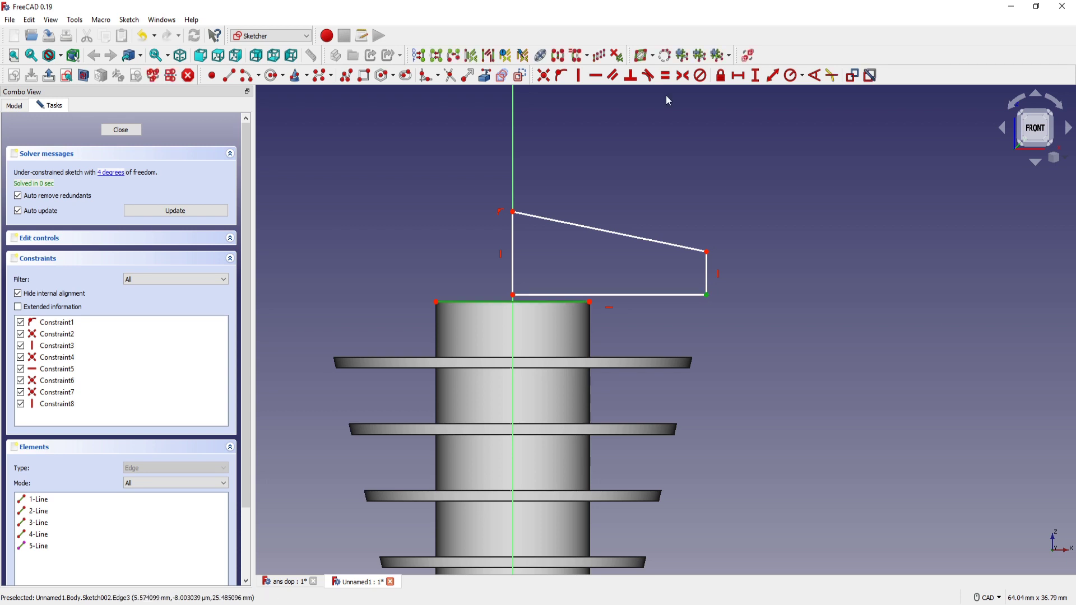
pyautogui.click(561, 75)
# Step: Constrain the left vertical edge to 4 mm and the right edge to 3 mm
pyautogui.click(516, 257)
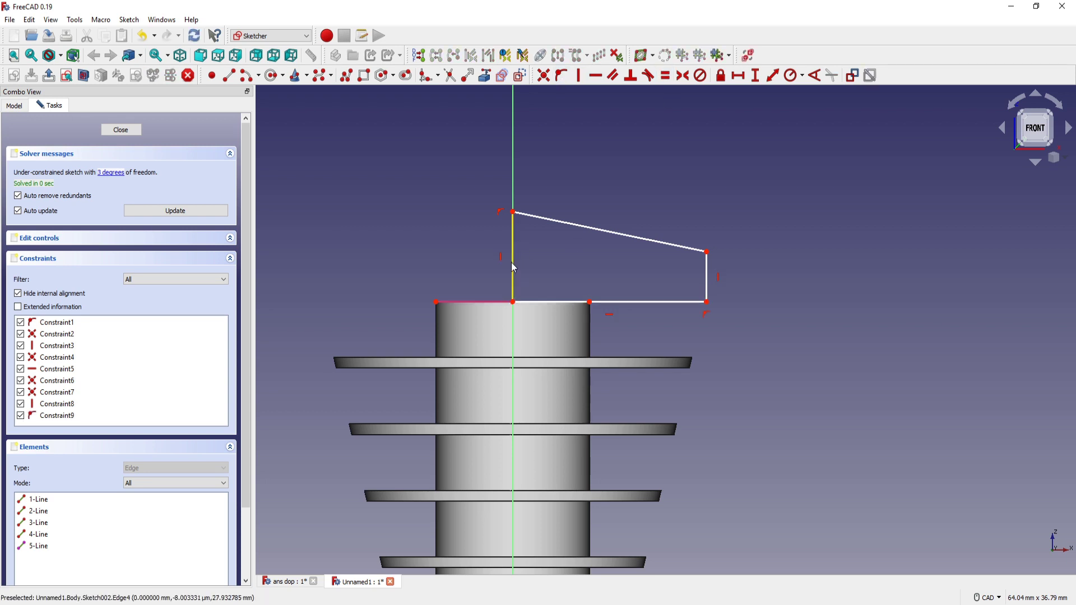
pyautogui.click(773, 76)
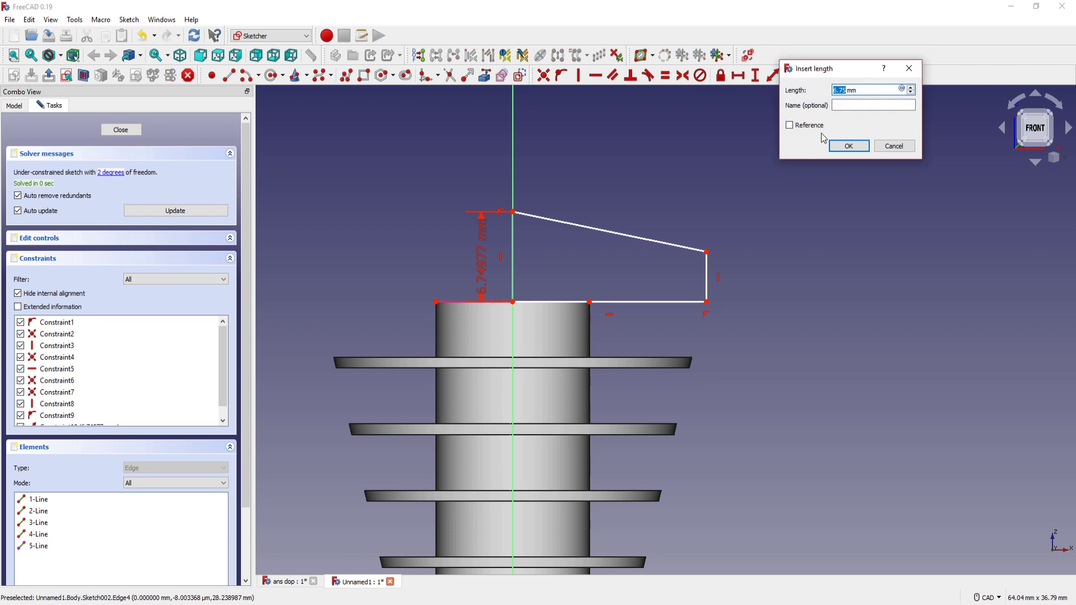
pyautogui.write('4')
pyautogui.press('Return')
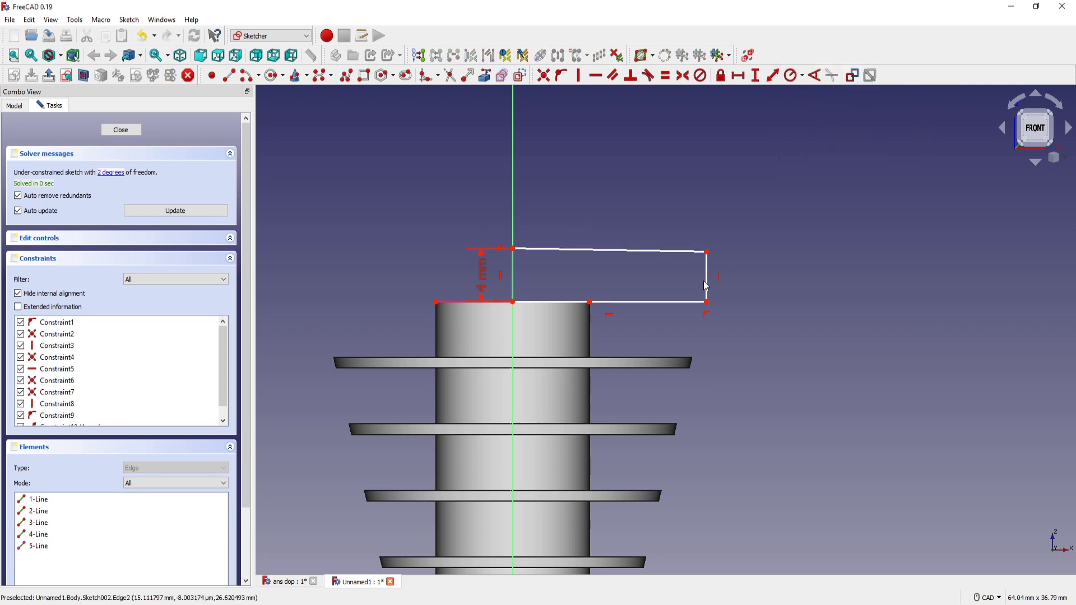
pyautogui.click(706, 286)
pyautogui.click(773, 76)
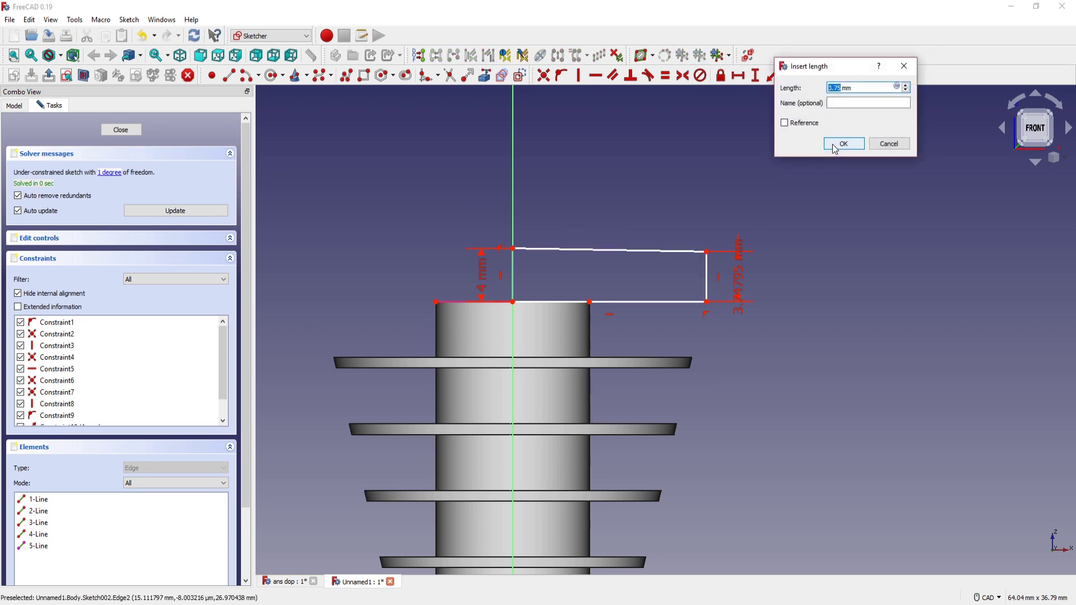
pyautogui.write('3')
pyautogui.click(833, 145)
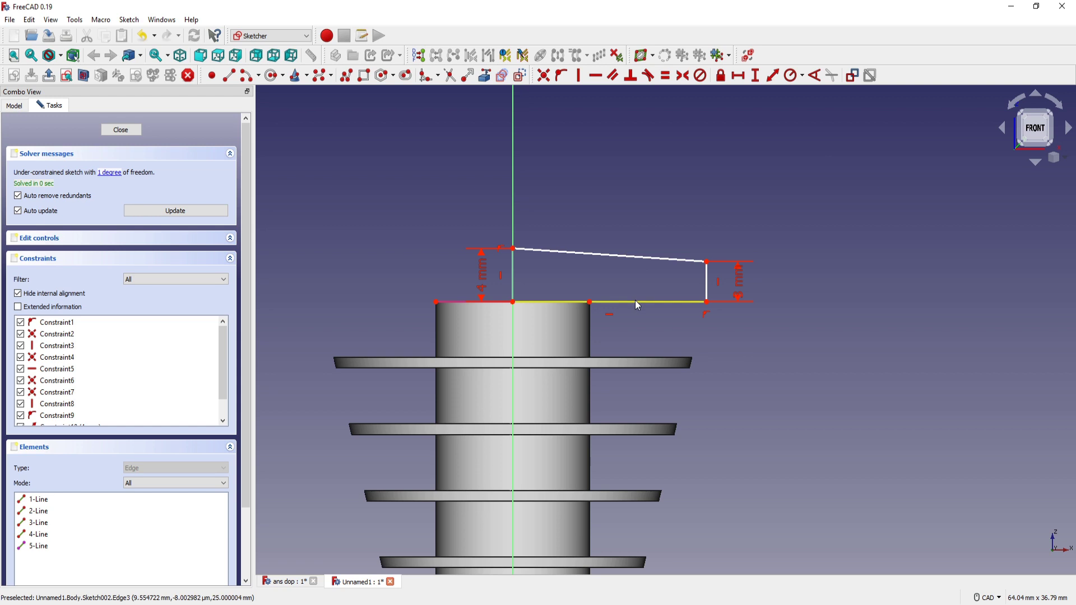
# Step: Set the bottom edge length to 20 mm and close the sketch
pyautogui.click(634, 301)
pyautogui.click(774, 76)
pyautogui.write('20')
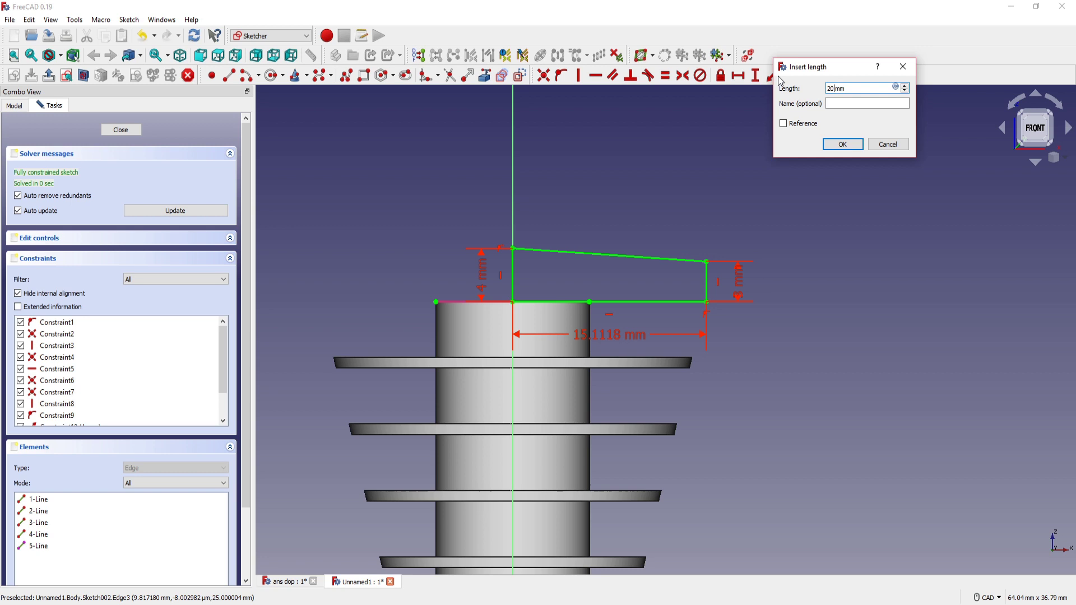
pyautogui.press('Return')
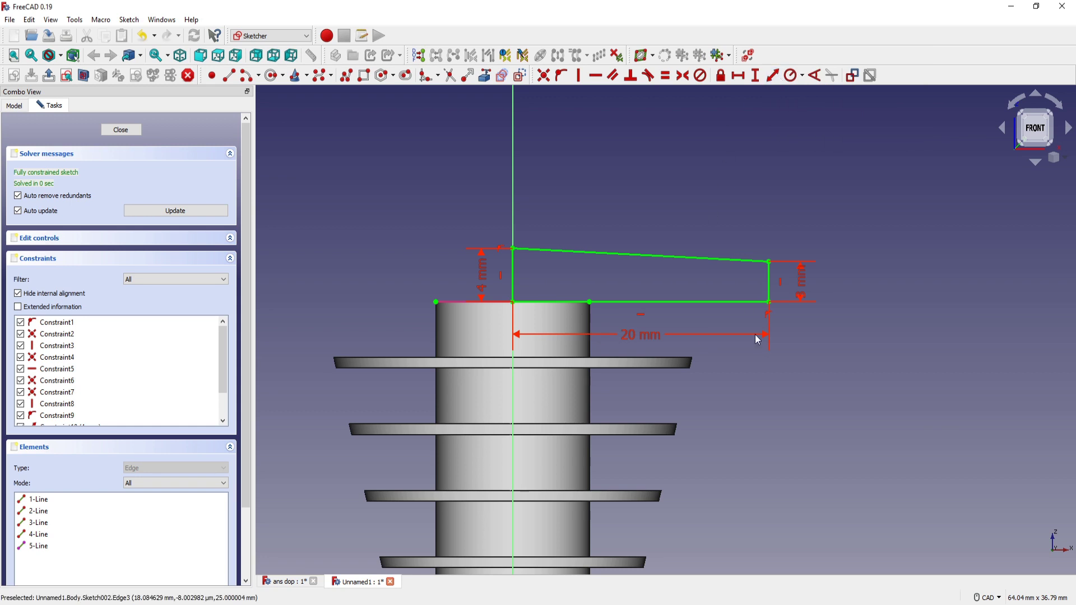
pyautogui.moveTo(740, 343); pyautogui.dragTo(738, 285, button='middle')
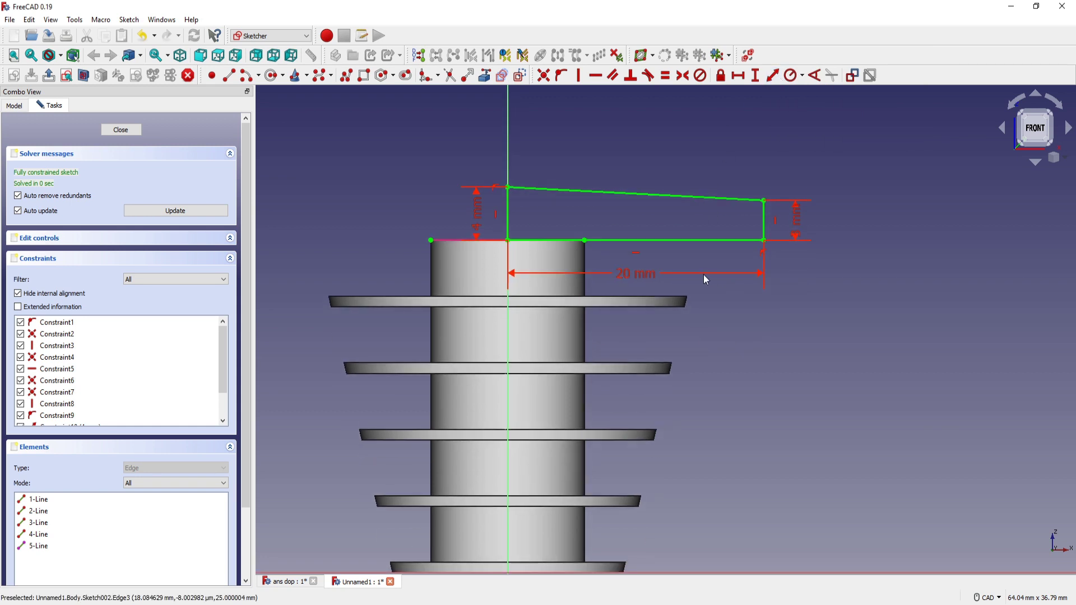
pyautogui.moveTo(690, 259); pyautogui.dragTo(738, 275, button='middle')
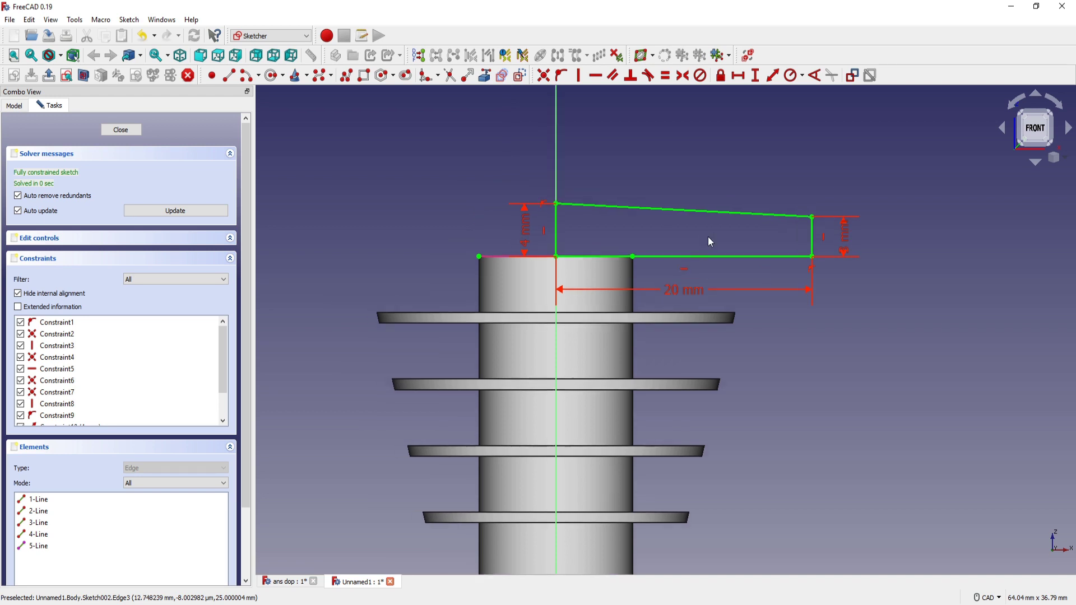
pyautogui.press('Escape')
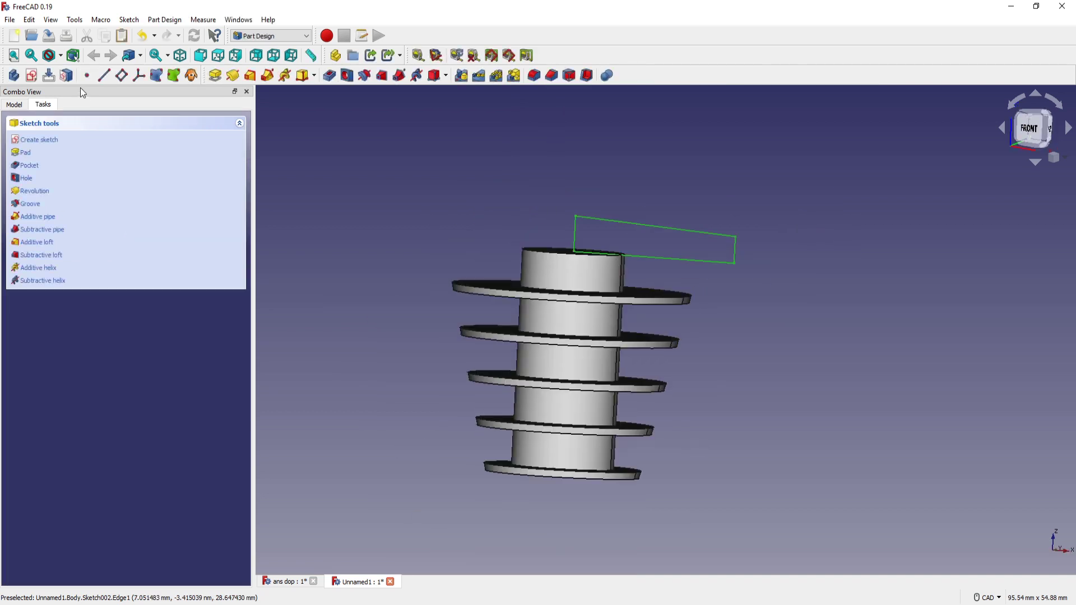
# Step: Revolve Sketch002 360° about the Base Z axis with Reversed unchecked
pyautogui.click(14, 105)
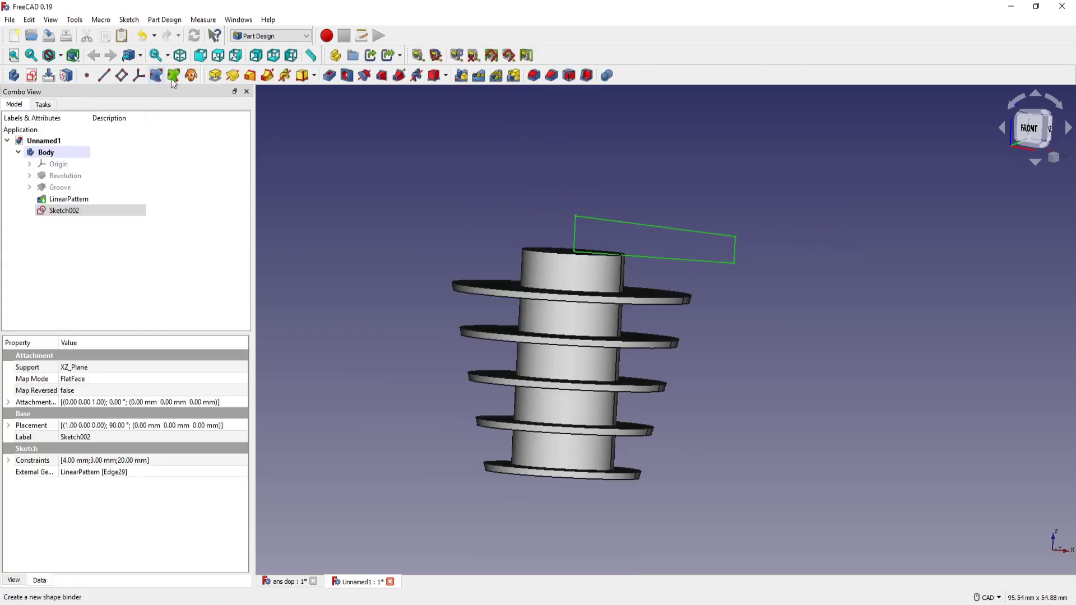
pyautogui.click(233, 76)
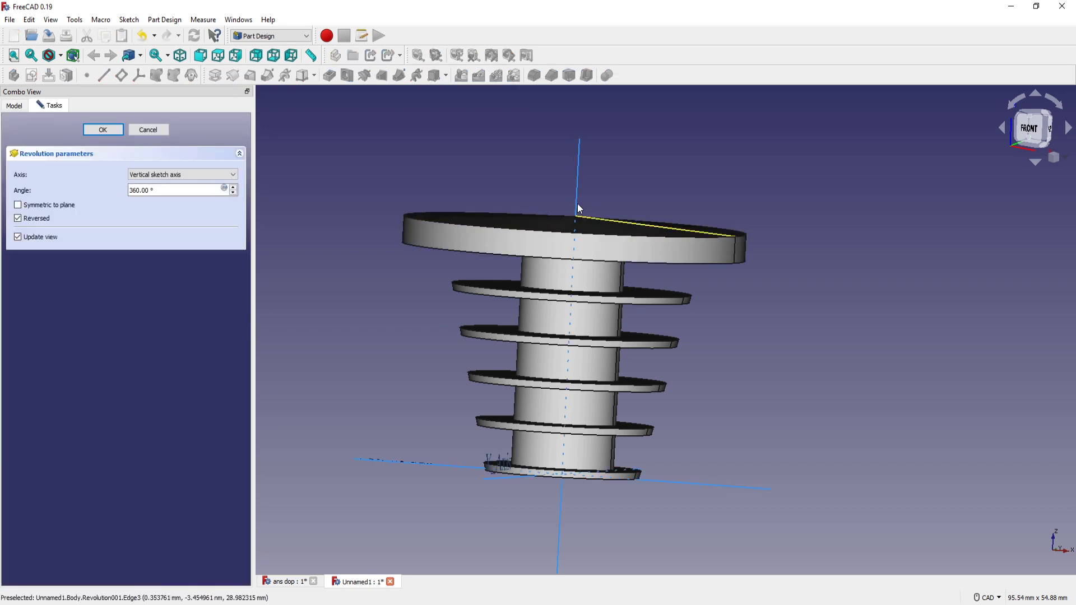
pyautogui.click(212, 174)
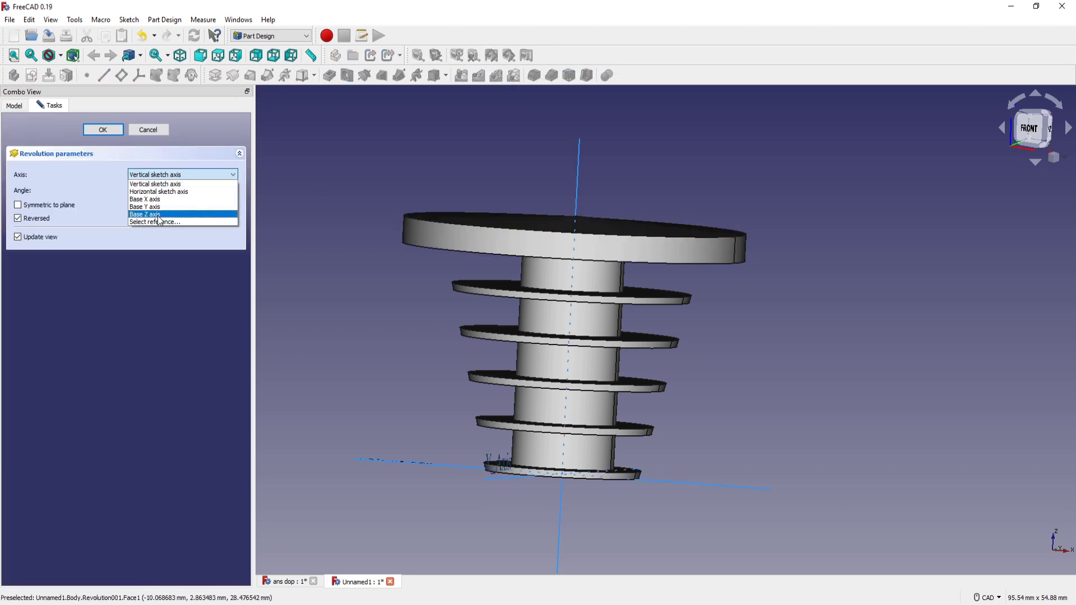
pyautogui.click(159, 215)
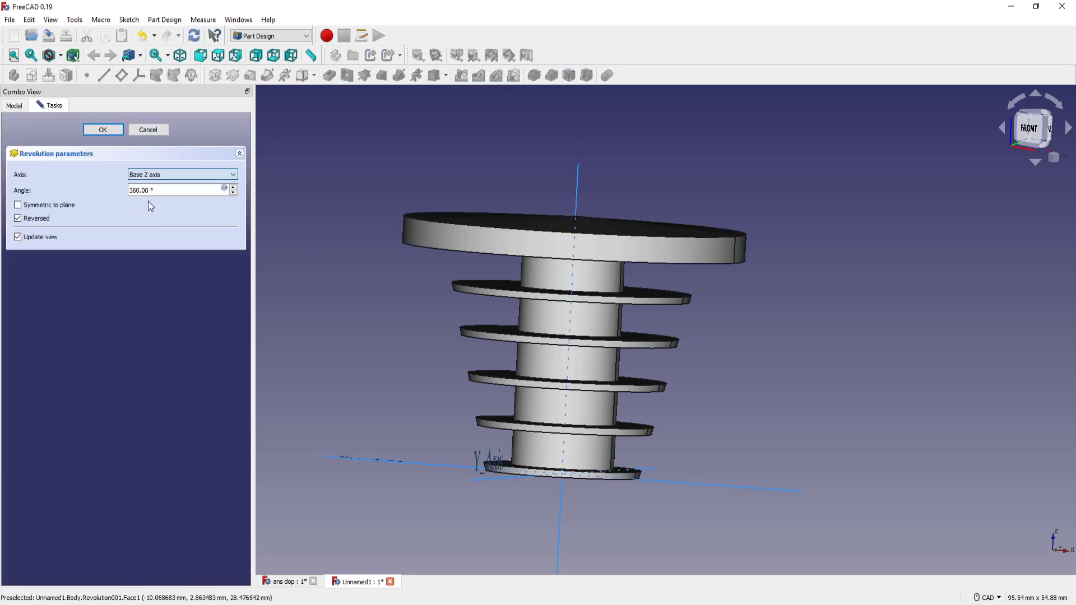
pyautogui.click(18, 219)
pyautogui.click(103, 130)
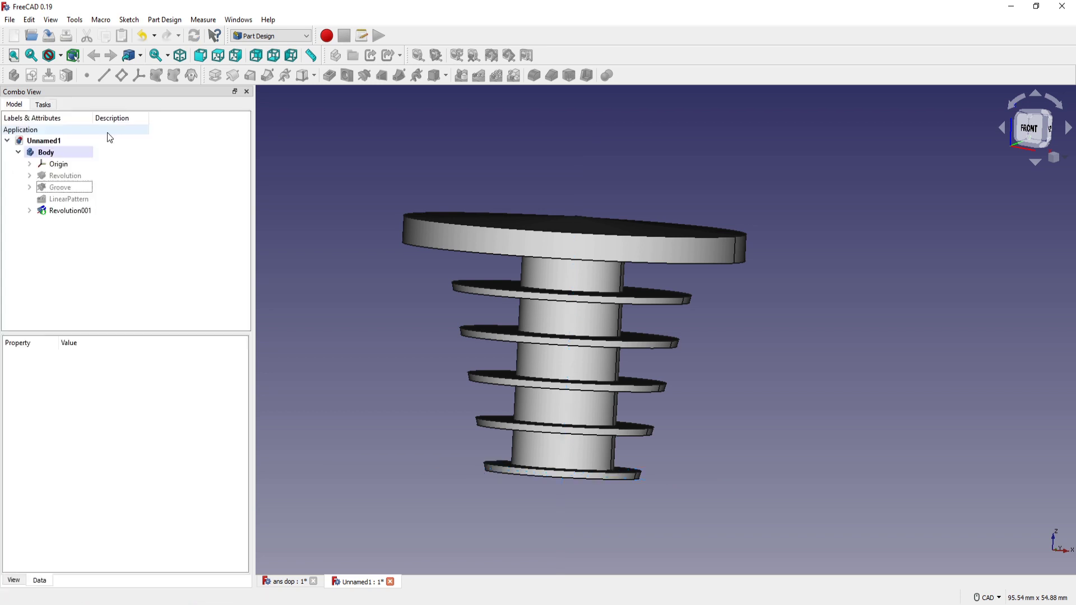
pyautogui.moveTo(634, 273)
pyautogui.mouseDown(button='middle')
pyautogui.moveTo(619, 258)
pyautogui.moveTo(629, 235)
pyautogui.moveTo(629, 260)
pyautogui.mouseUp(button='middle')
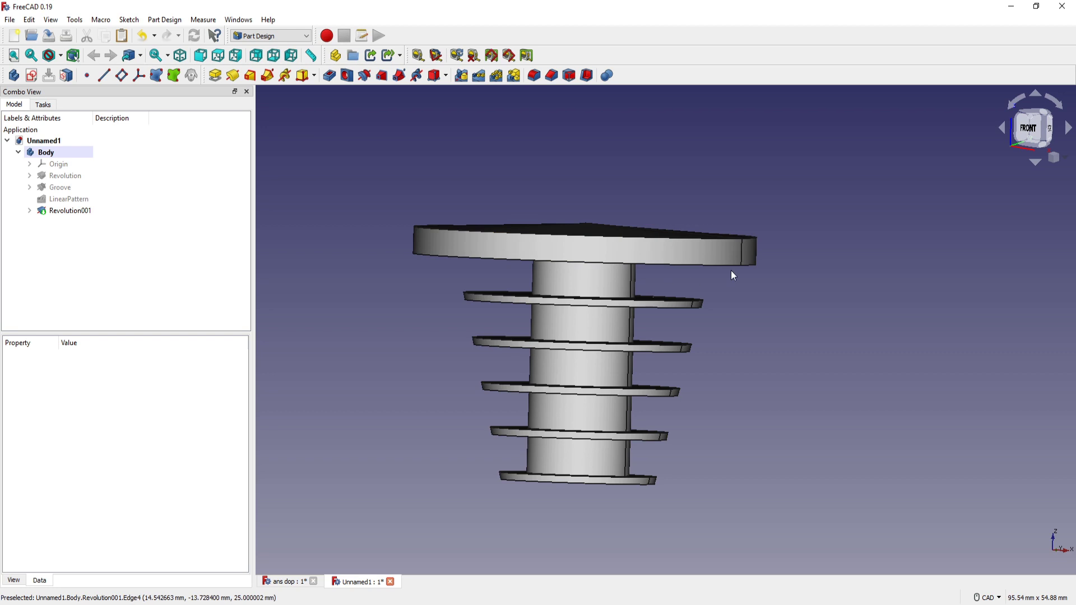
pyautogui.moveTo(730, 270)
pyautogui.mouseDown(button='middle')
pyautogui.moveTo(667, 202)
pyautogui.moveTo(697, 341)
pyautogui.moveTo(672, 418)
pyautogui.moveTo(686, 311)
pyautogui.moveTo(780, 242)
pyautogui.moveTo(615, 366)
pyautogui.mouseUp(button='middle')
# Step: Drill a 7 mm diameter, through-all hole in the centre of the body's small end face
pyautogui.click(615, 365)
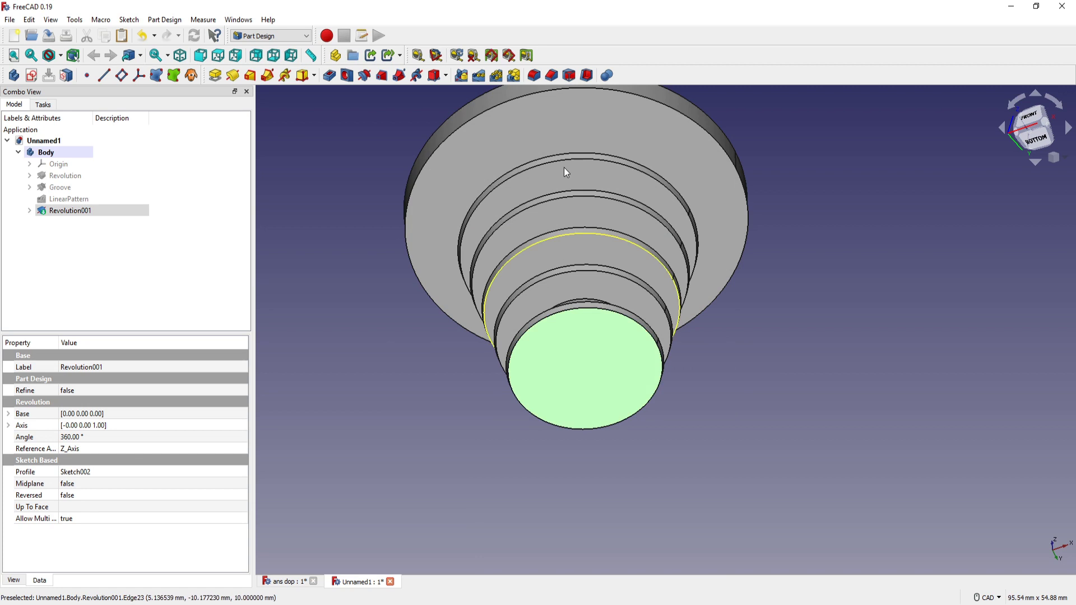
pyautogui.click(348, 77)
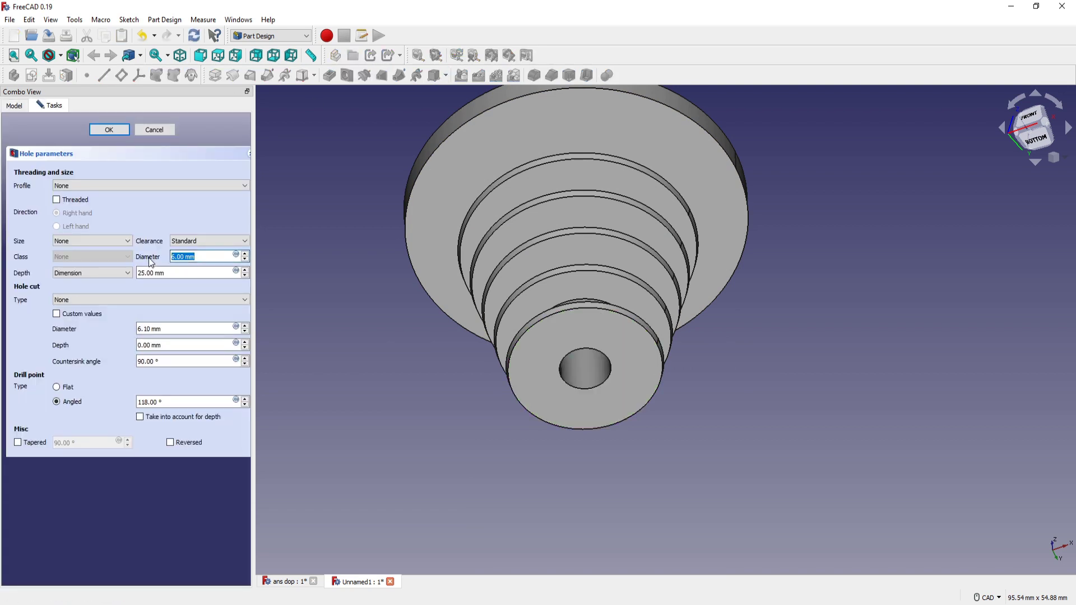
pyautogui.write('7')
pyautogui.click(129, 273)
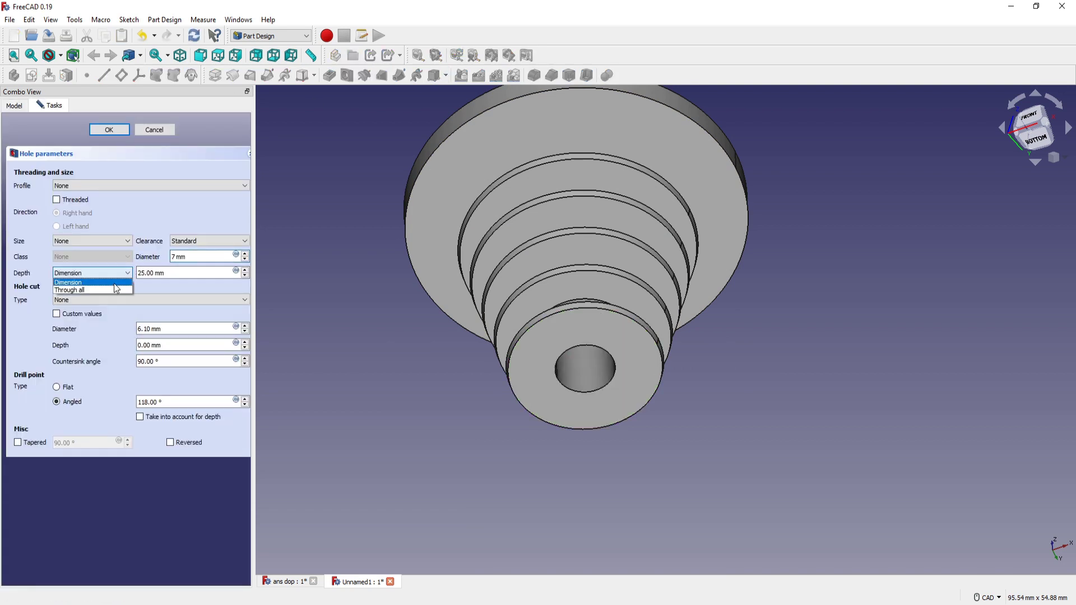
pyautogui.click(112, 287)
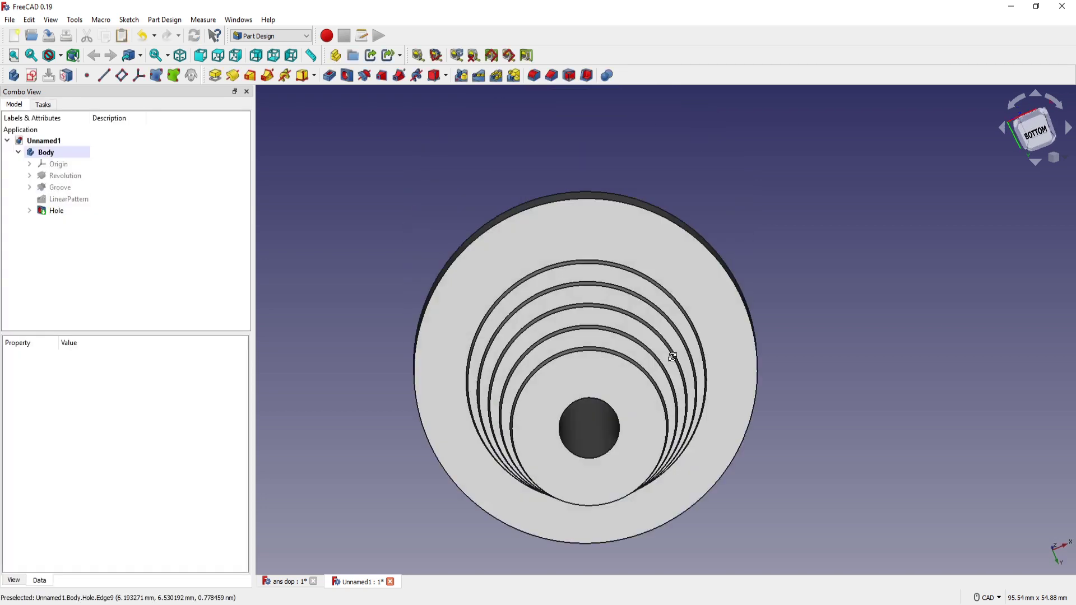
pyautogui.moveTo(677, 403); pyautogui.dragTo(706, 413, button='middle')
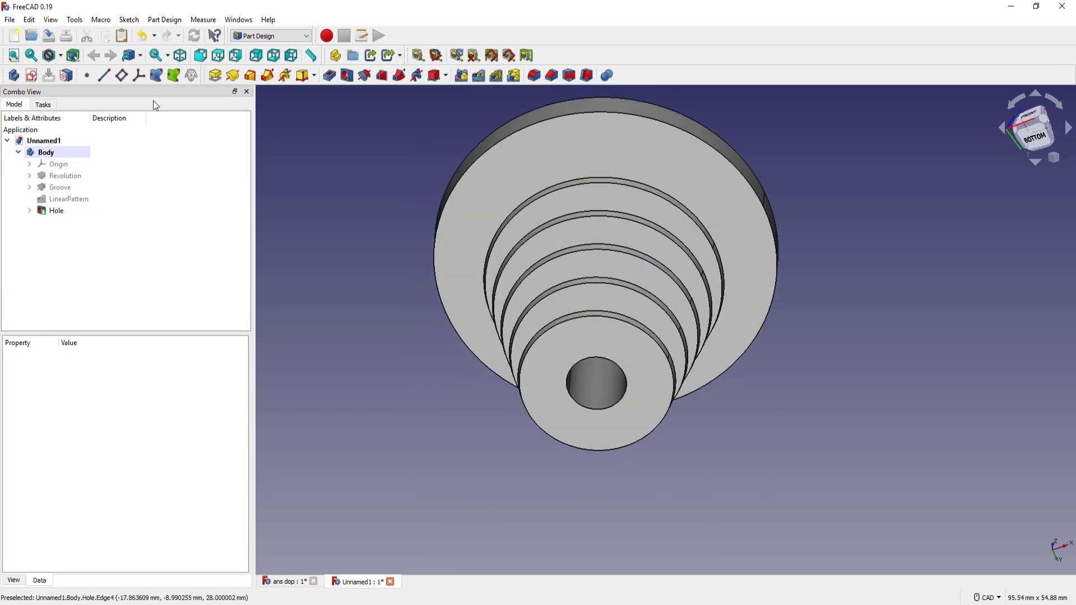
# Step: Show the body's origin planes and select the XY_Plane
pyautogui.click(68, 165)
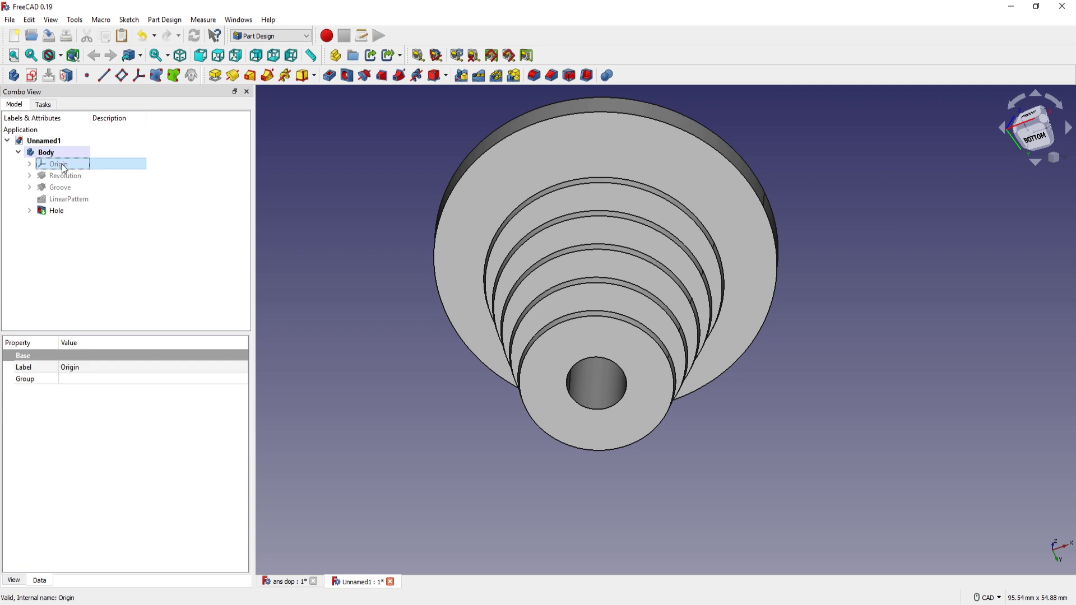
pyautogui.press('space')
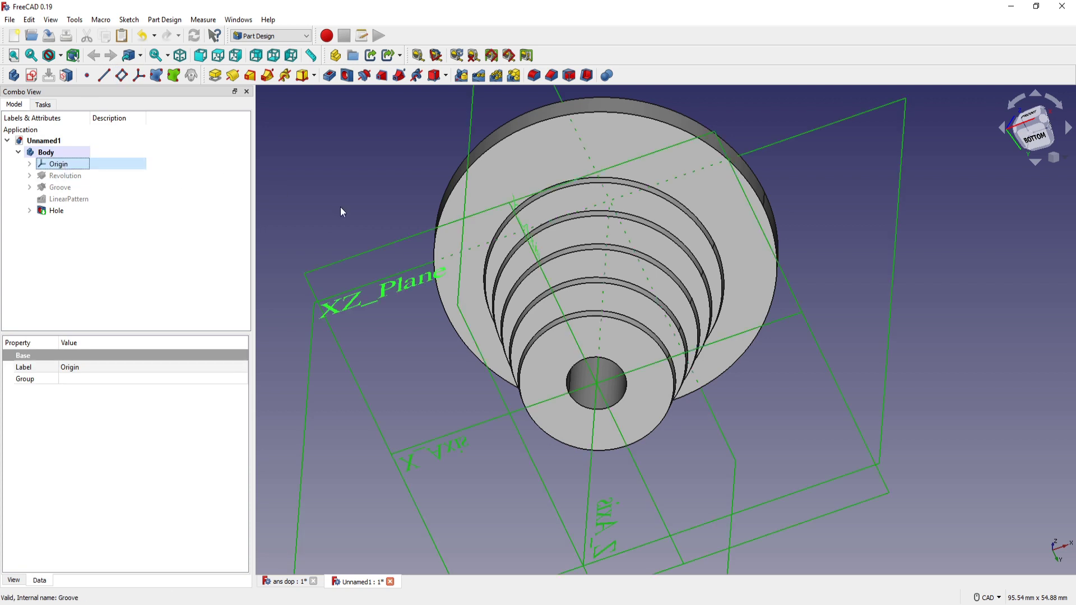
pyautogui.moveTo(340, 207); pyautogui.dragTo(341, 177, button='middle')
pyautogui.click(340, 175)
pyautogui.scroll(-3, 472, 342)
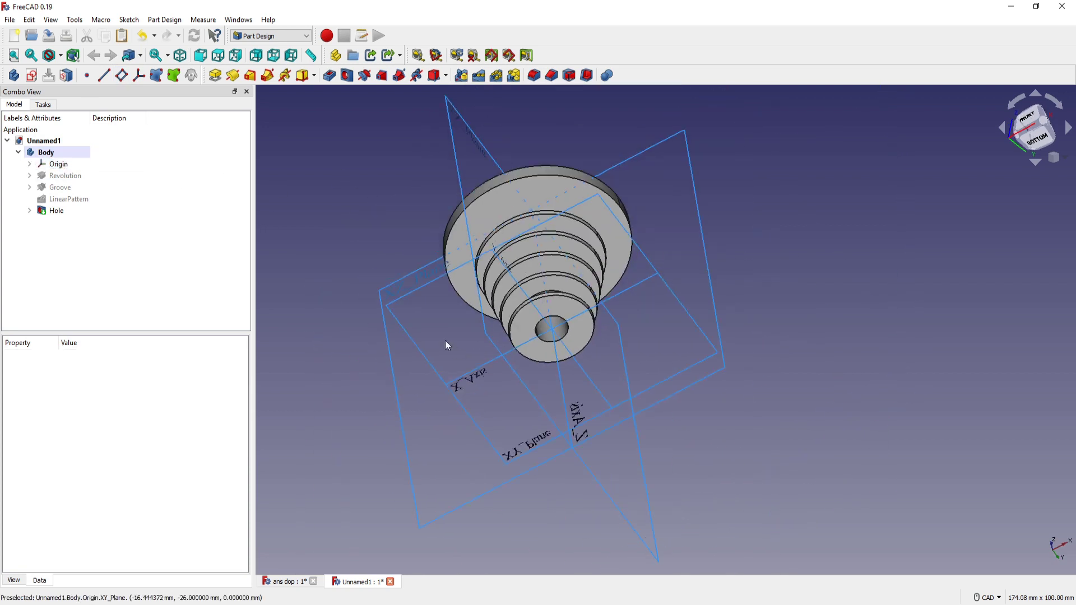
pyautogui.moveTo(445, 341)
pyautogui.mouseDown(button='middle')
pyautogui.moveTo(585, 445)
pyautogui.moveTo(467, 250)
pyautogui.mouseUp(button='middle')
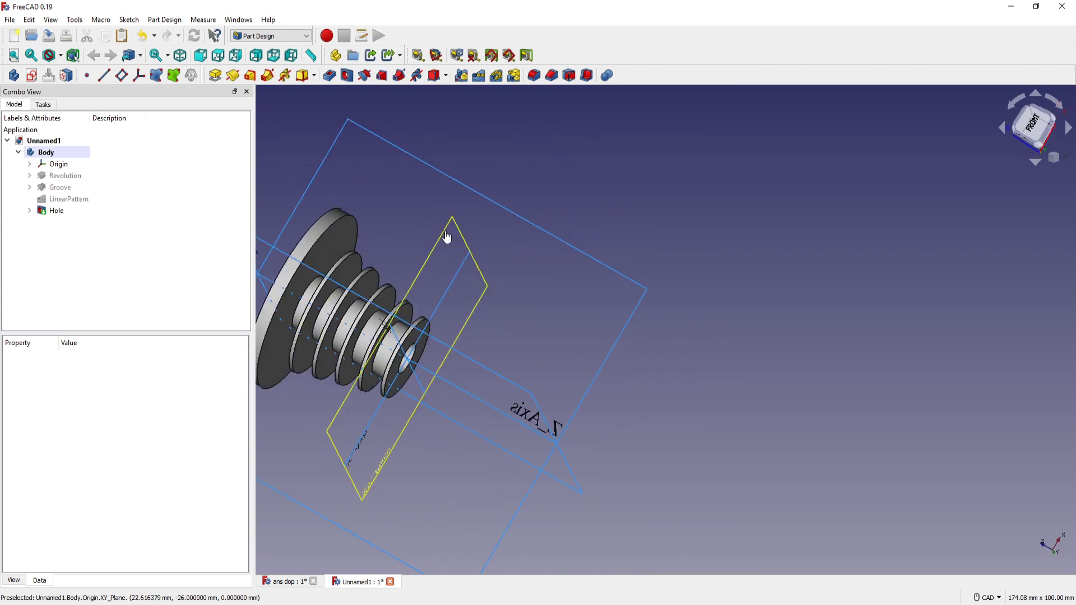
pyautogui.click(446, 237)
pyautogui.moveTo(545, 293); pyautogui.dragTo(704, 319, button='middle')
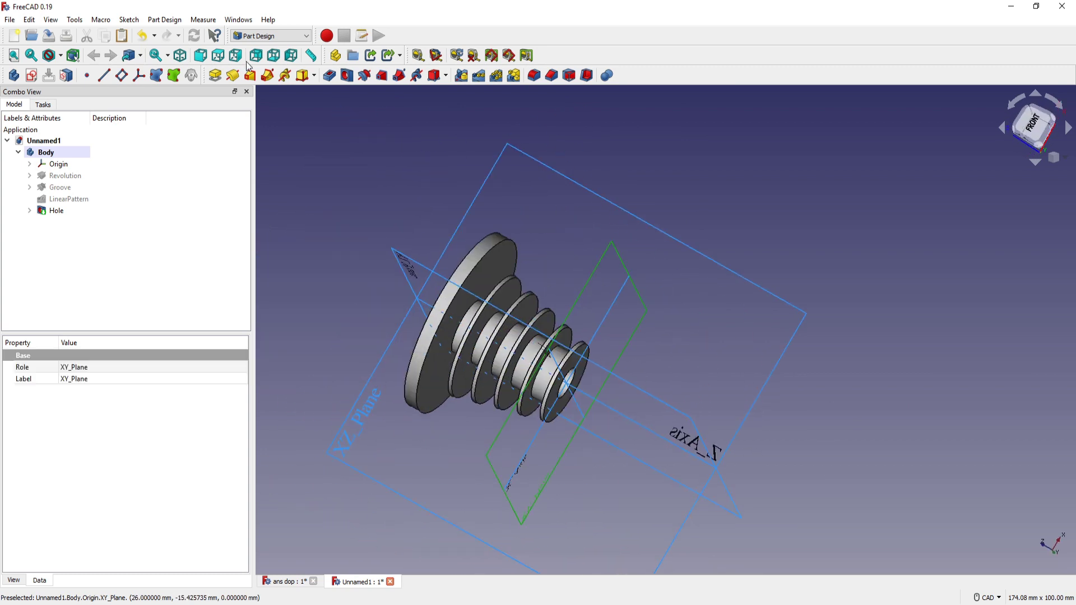
# Step: Create a datum plane on XY_Plane offset 5 mm along Z, then hide the origin
pyautogui.click(121, 76)
pyautogui.write('5')
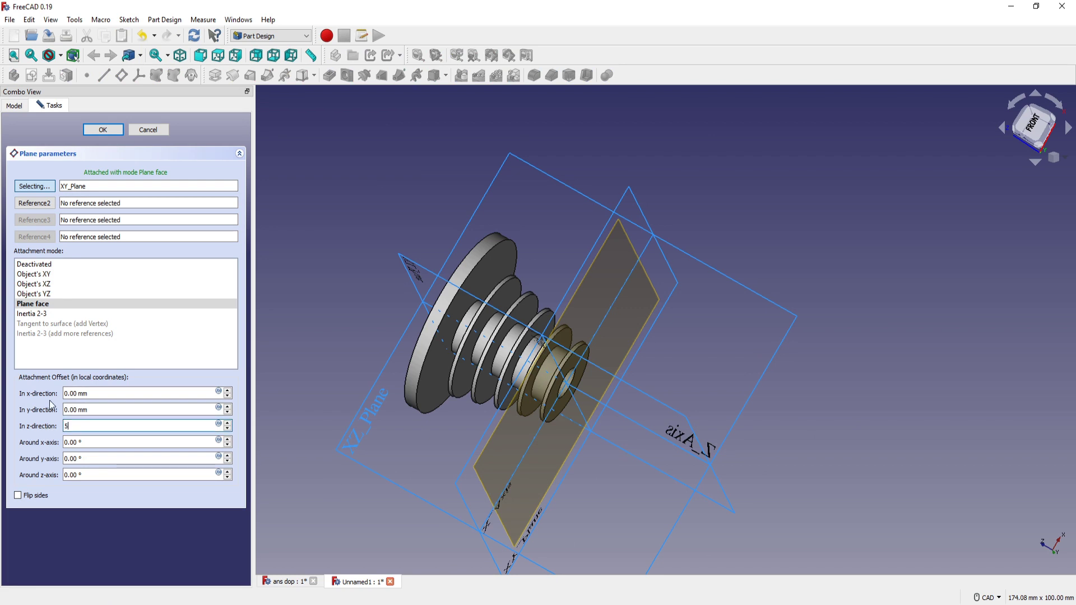
pyautogui.click(114, 410)
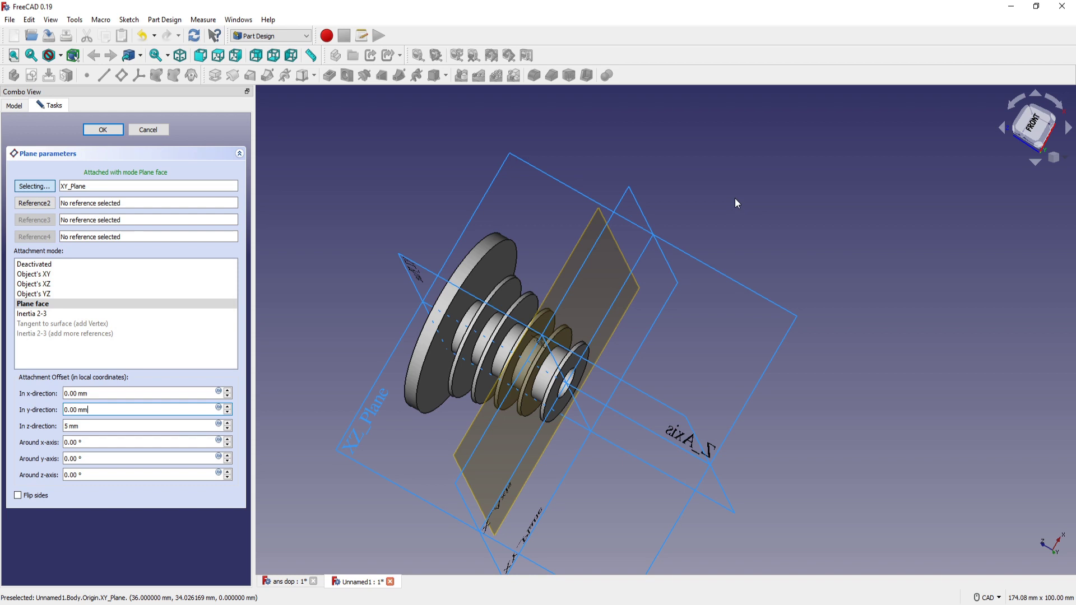
pyautogui.moveTo(560, 232)
pyautogui.mouseDown(button='middle')
pyautogui.moveTo(676, 220)
pyautogui.moveTo(641, 194)
pyautogui.moveTo(565, 190)
pyautogui.mouseUp(button='middle')
pyautogui.click(105, 130)
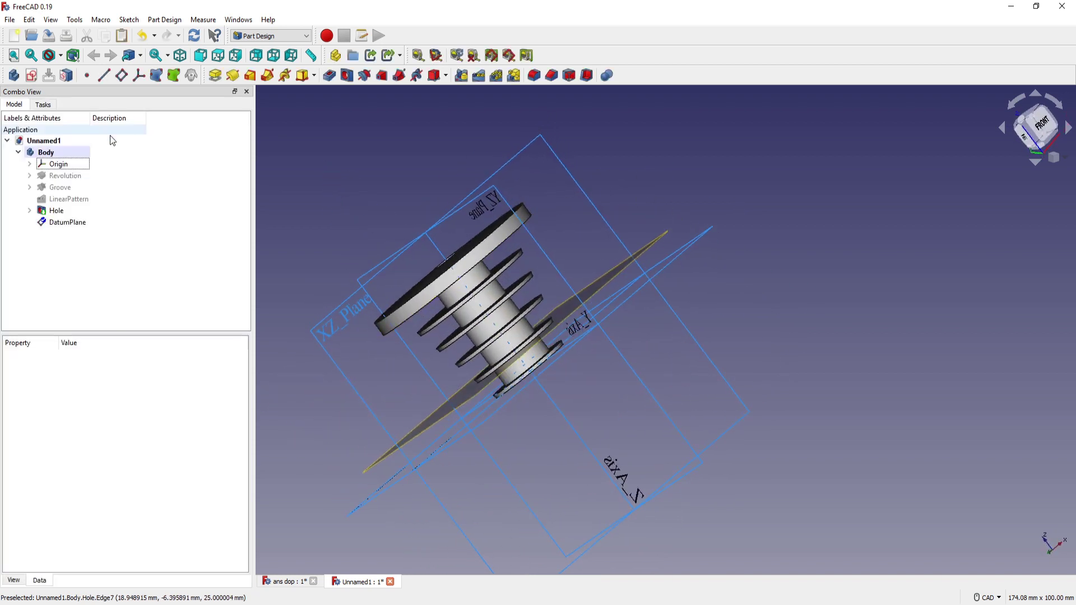
pyautogui.click(58, 163)
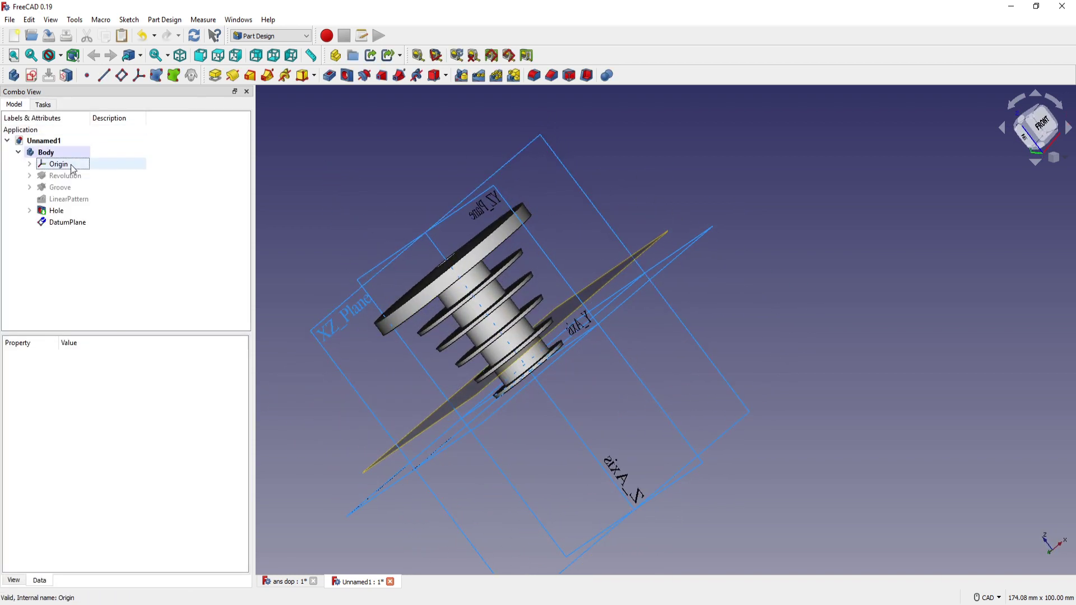
pyautogui.press('space')
pyautogui.moveTo(696, 265)
pyautogui.mouseDown(button='middle')
pyautogui.moveTo(752, 317)
pyautogui.moveTo(624, 307)
pyautogui.mouseUp(button='middle')
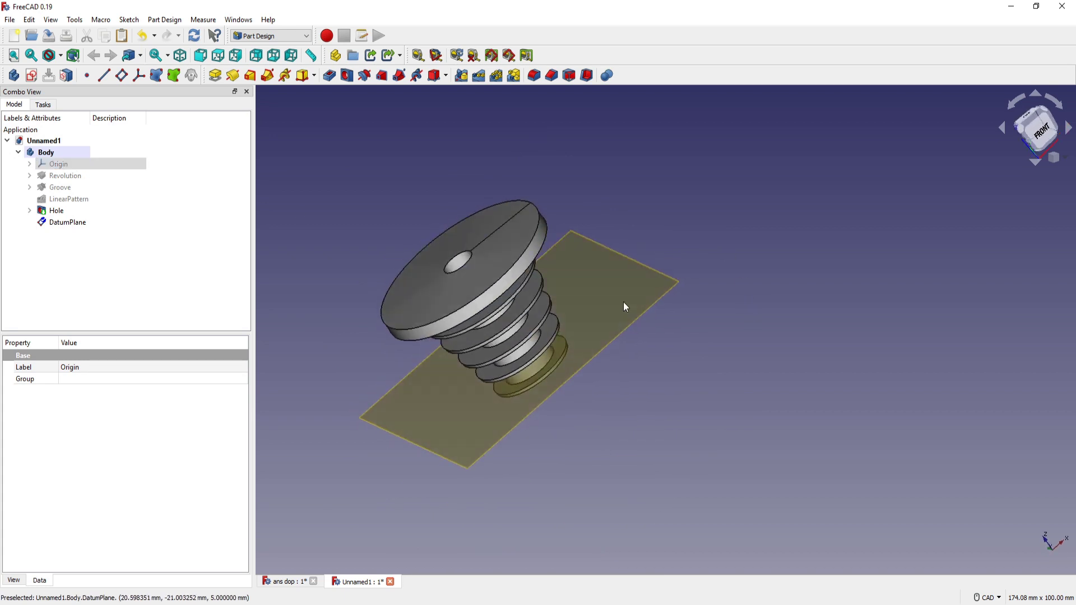
pyautogui.click(621, 305)
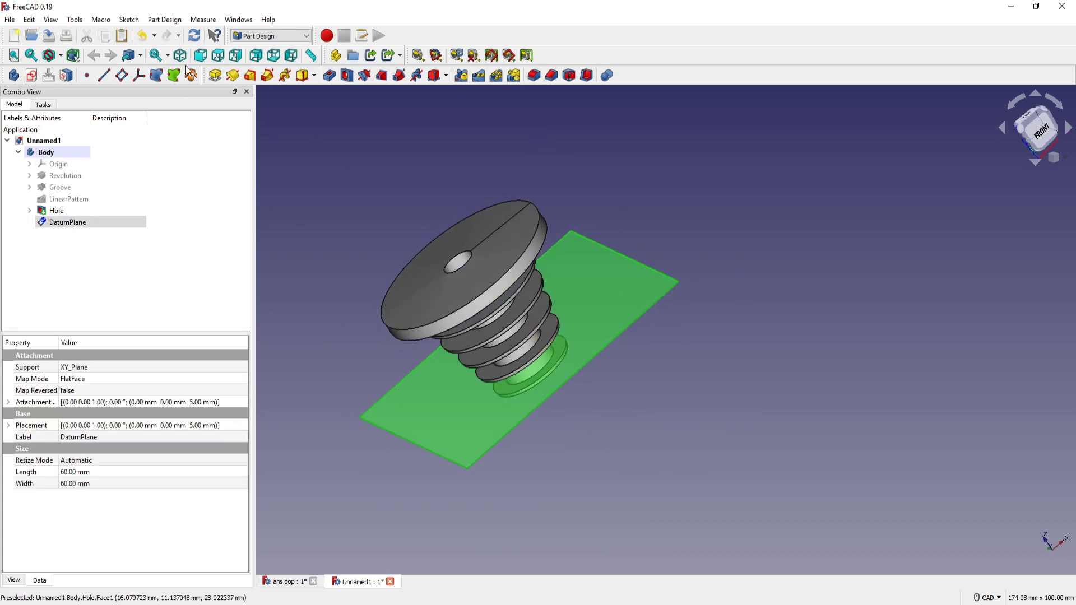
# Step: Start a sketch on the datum plane and draw a circle centred on the origin
pyautogui.click(32, 75)
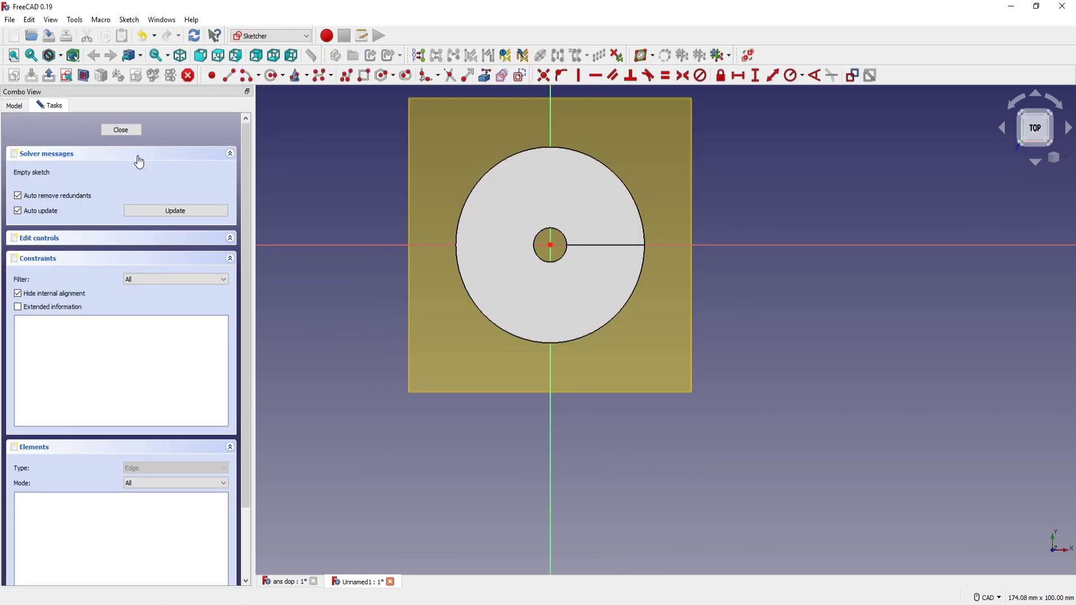
pyautogui.click(83, 76)
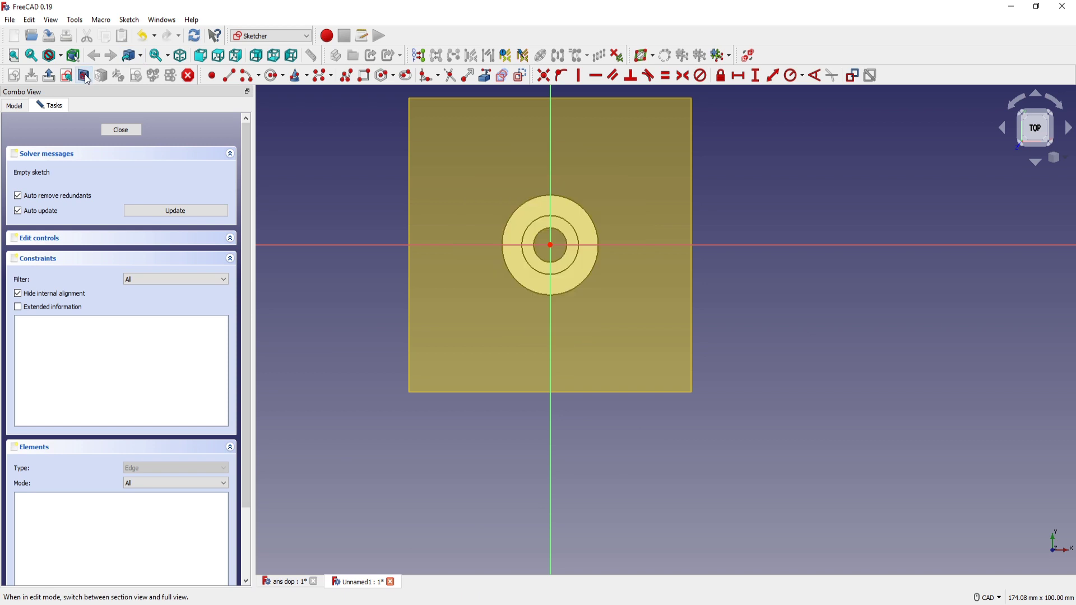
pyautogui.moveTo(540, 274); pyautogui.dragTo(587, 319, button='middle')
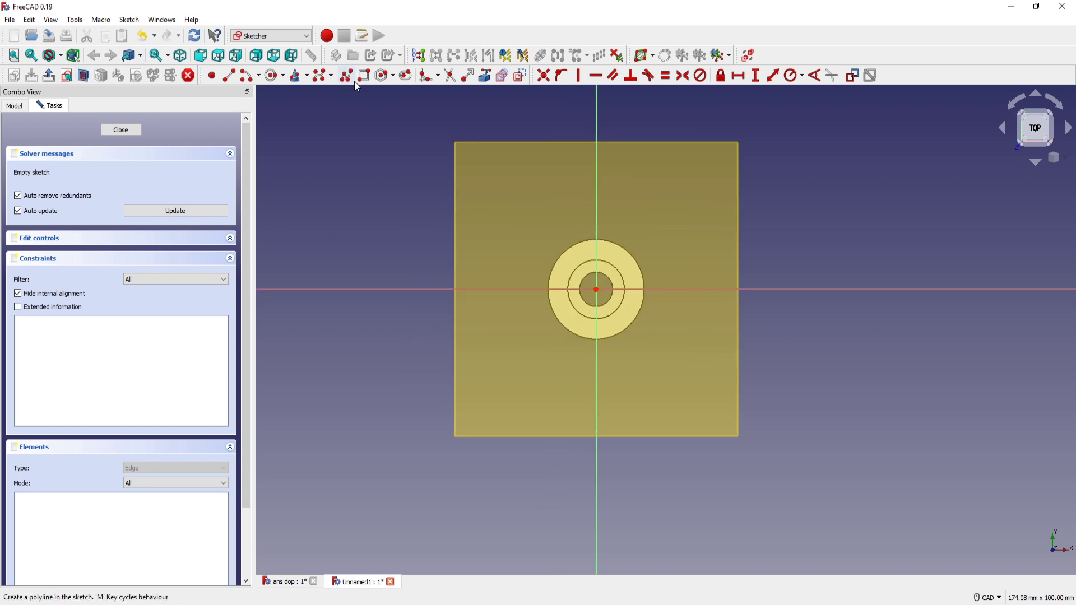
pyautogui.click(274, 76)
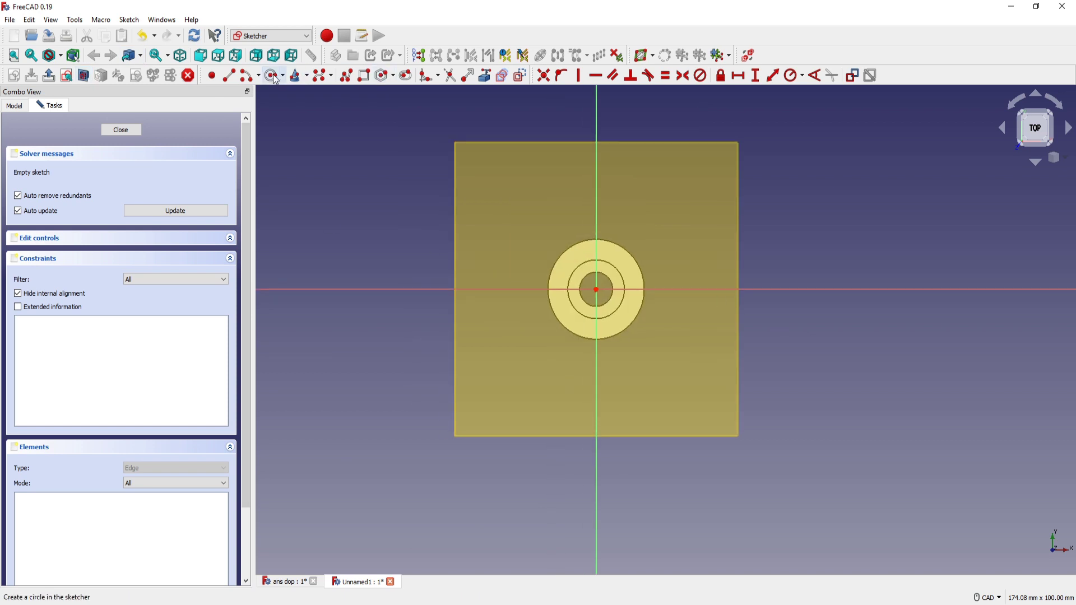
pyautogui.click(595, 289)
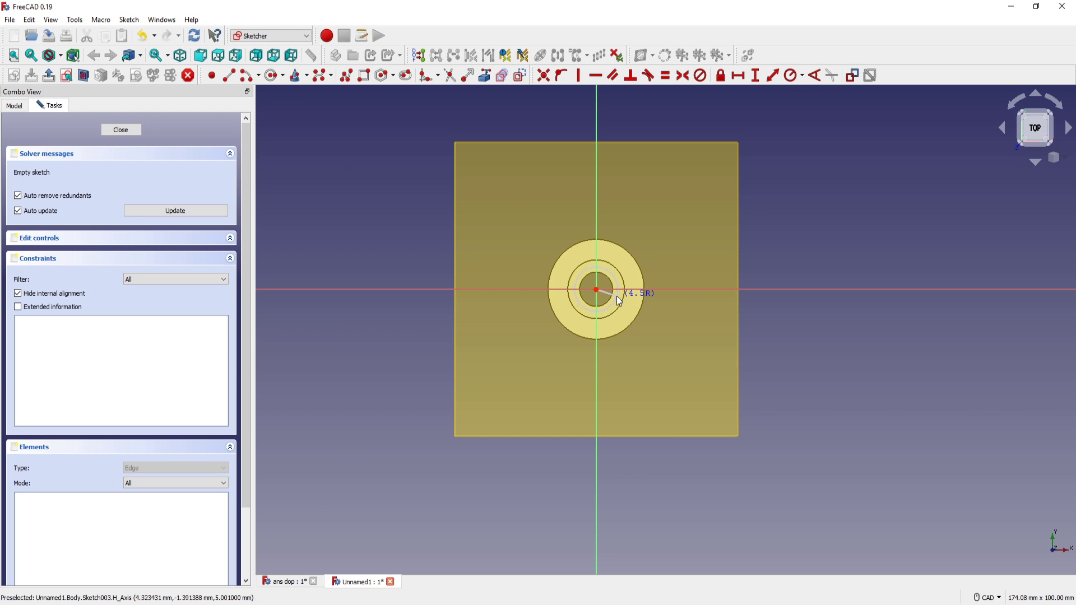
pyautogui.click(614, 301)
pyautogui.rightClick(667, 261)
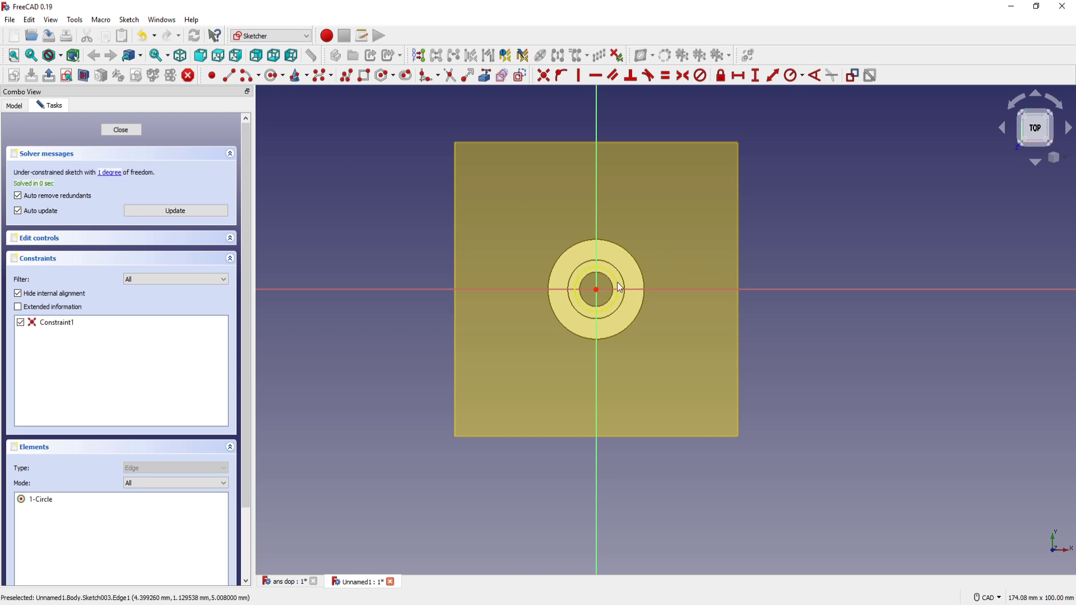
# Step: Constrain the circle to a 4 mm radius, close the sketch and hide the datum plane
pyautogui.click(618, 282)
pyautogui.click(792, 80)
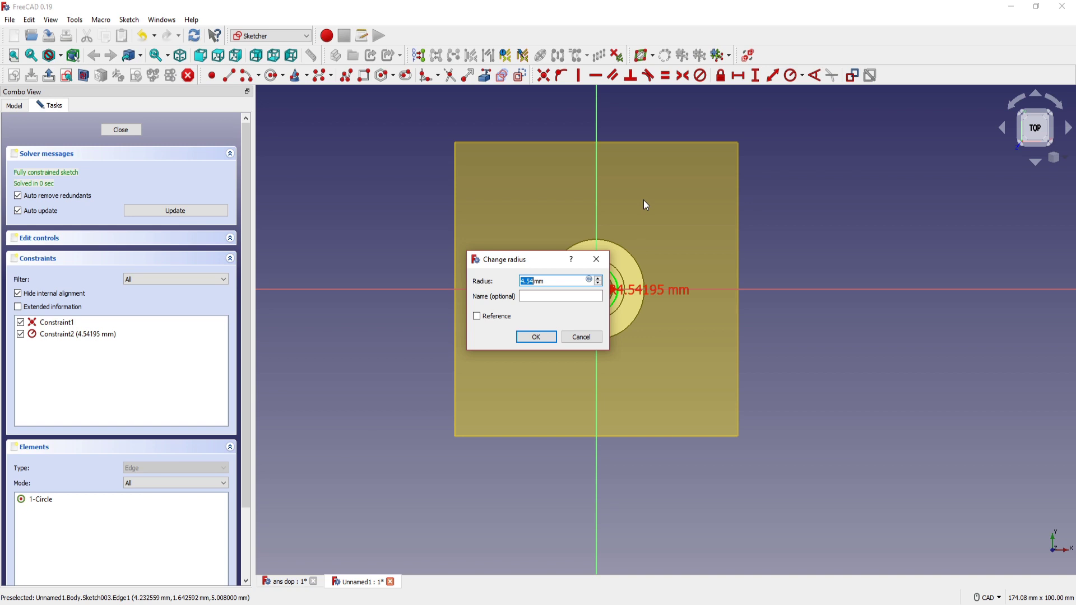
pyautogui.write('4')
pyautogui.press('Return')
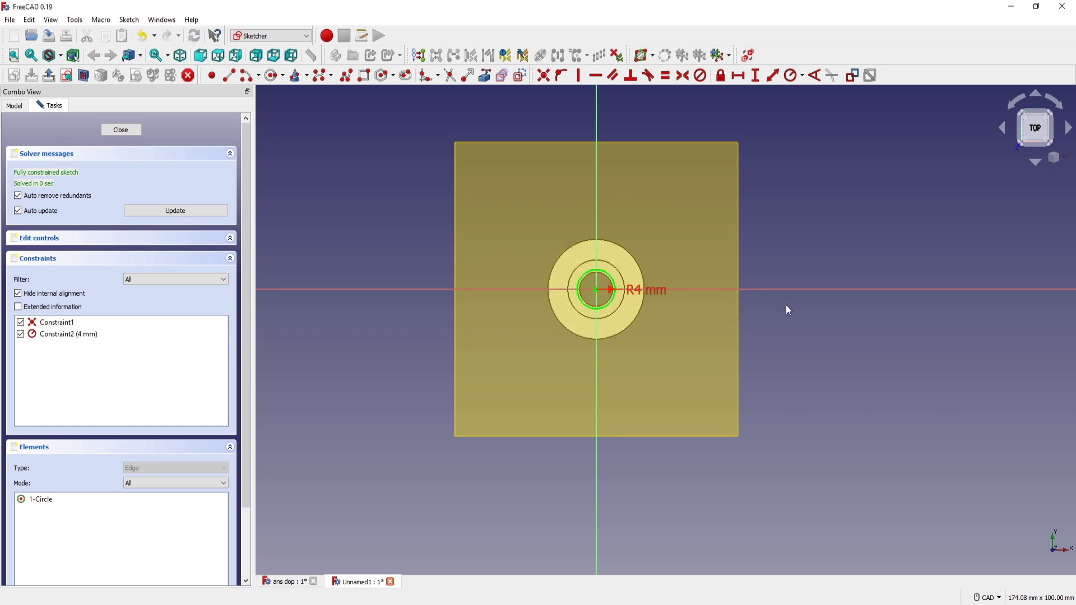
pyautogui.scroll(2, 728, 352)
pyautogui.moveTo(680, 379); pyautogui.dragTo(696, 302, button='middle')
pyautogui.press('Escape')
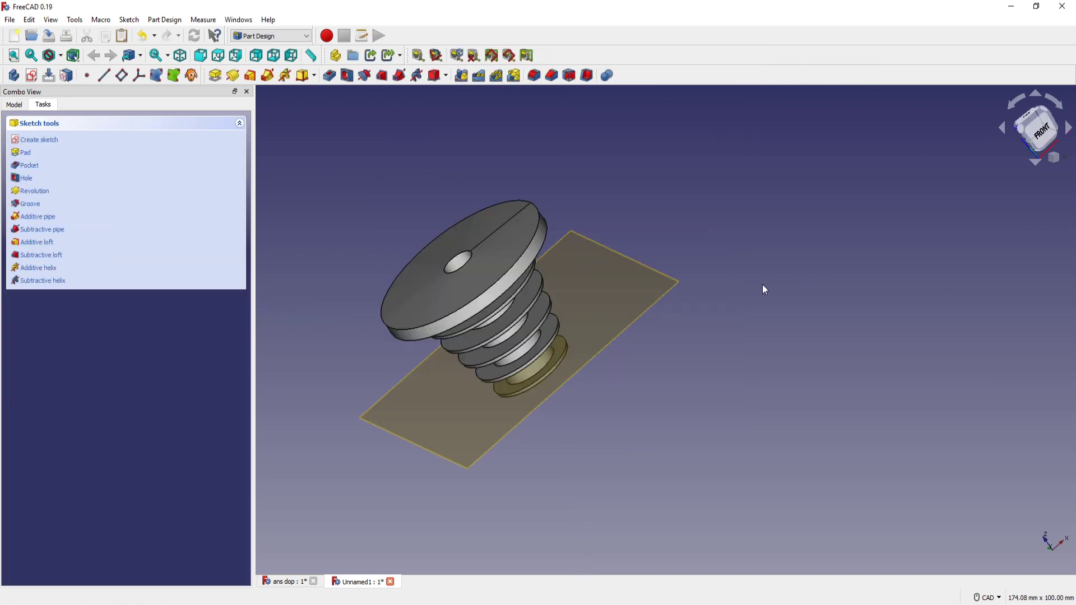
pyautogui.click(600, 301)
pyautogui.press('space')
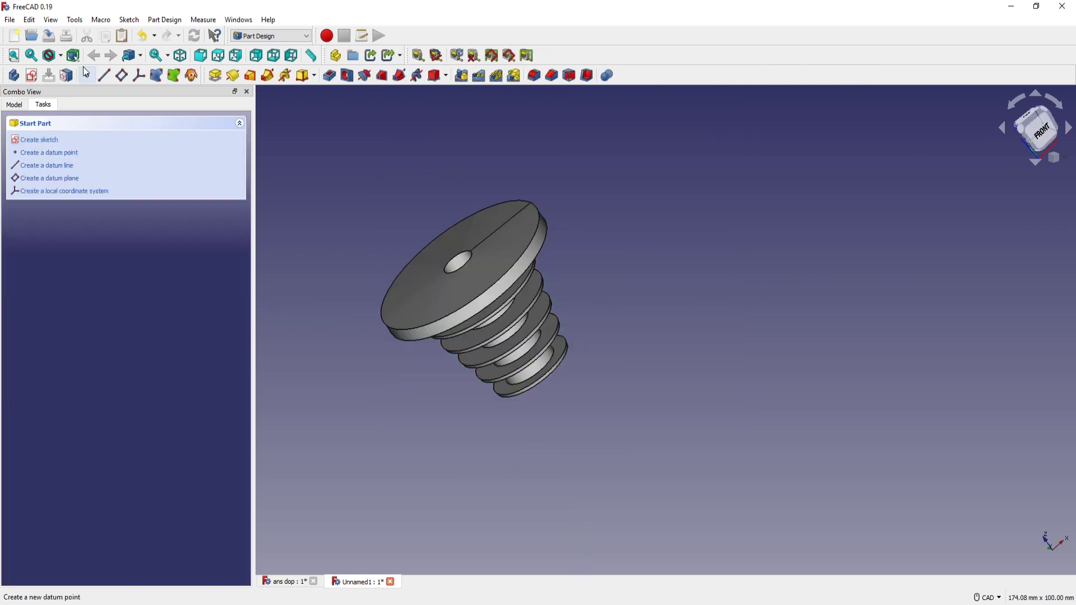
# Step: Select Sketch003 and try a Hole feature, then cancel it
pyautogui.click(14, 104)
pyautogui.click(67, 234)
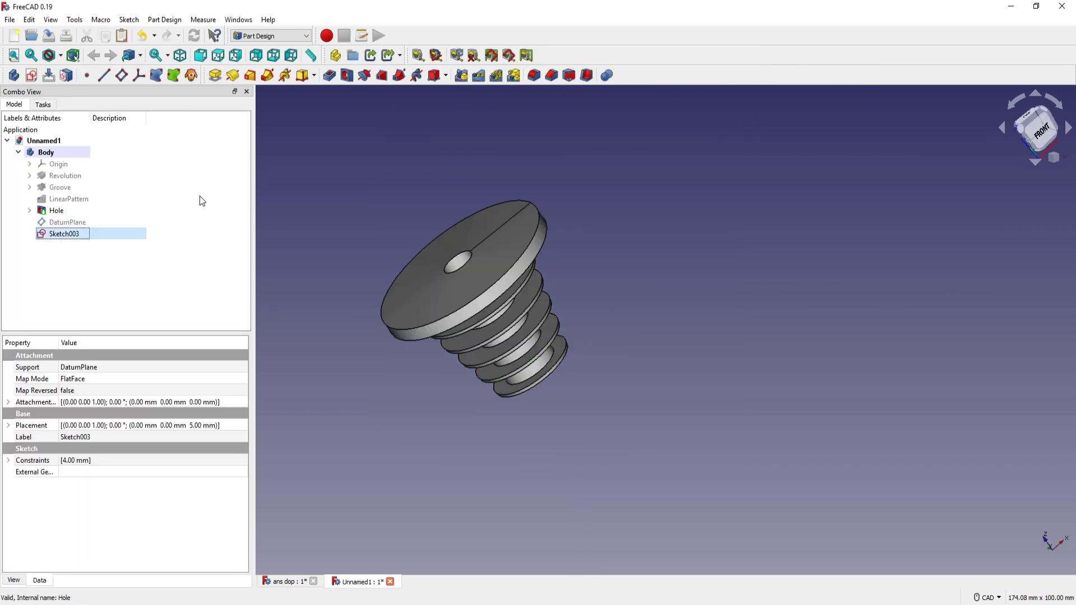
pyautogui.moveTo(646, 228); pyautogui.dragTo(708, 234, button='middle')
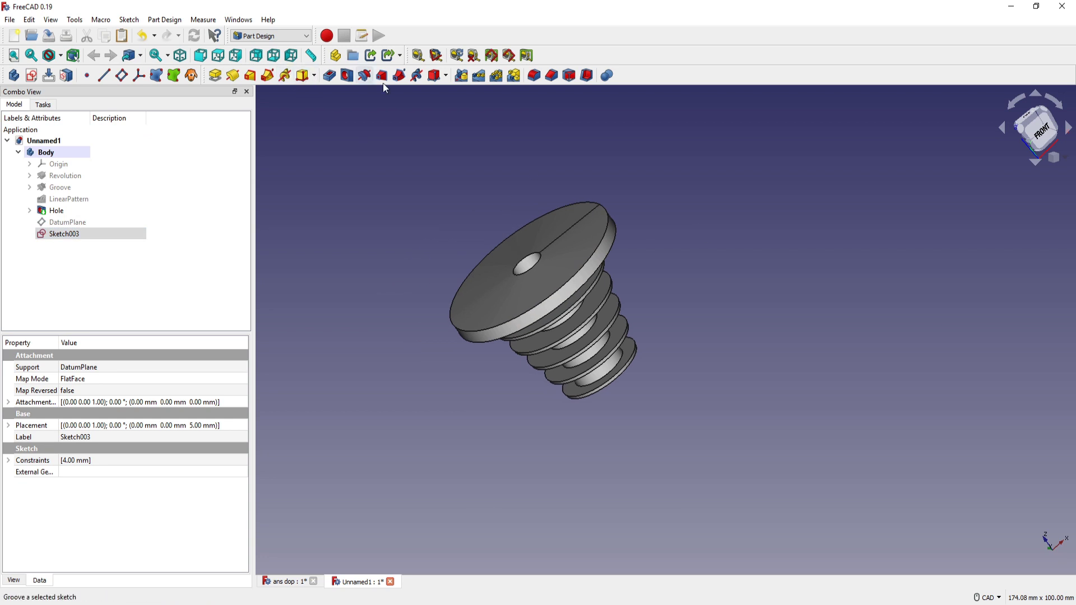
pyautogui.click(347, 75)
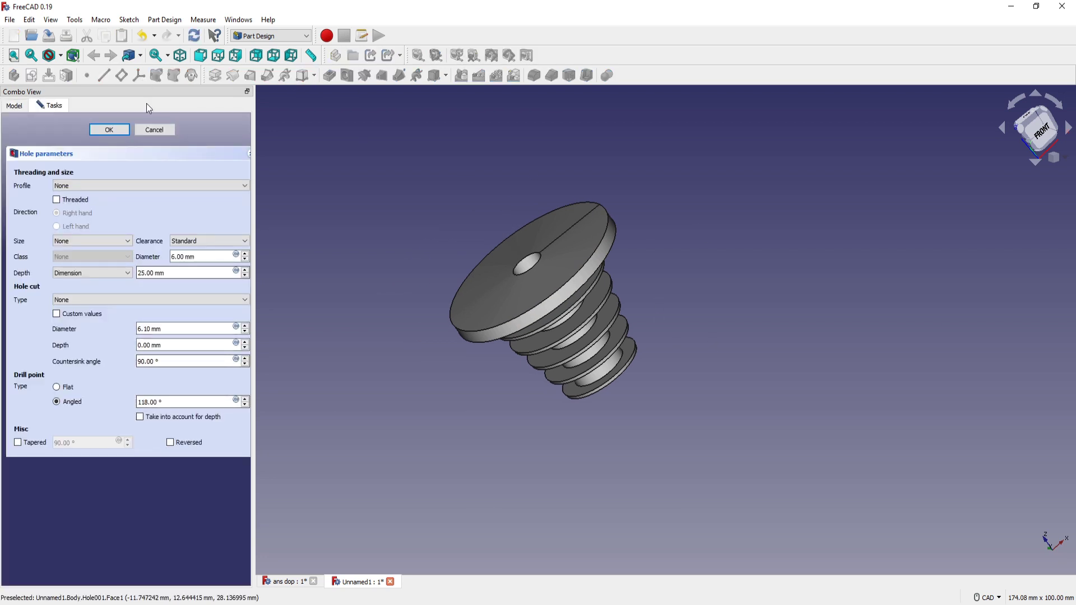
pyautogui.click(156, 129)
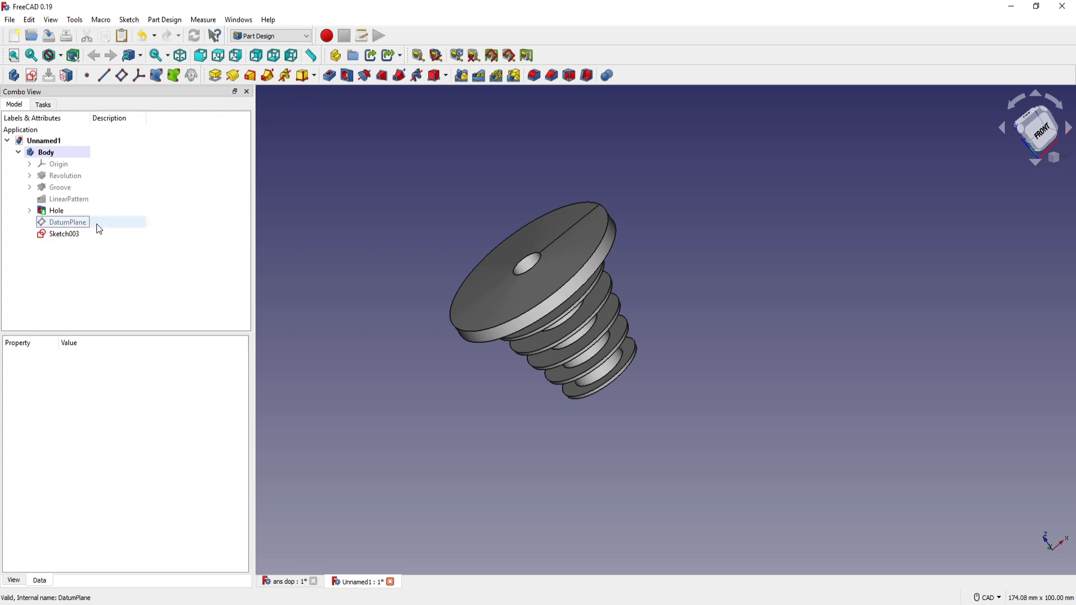
# Step: Pocket Sketch003's 4 mm circle through all with the direction reversed
pyautogui.click(64, 234)
pyautogui.click(330, 77)
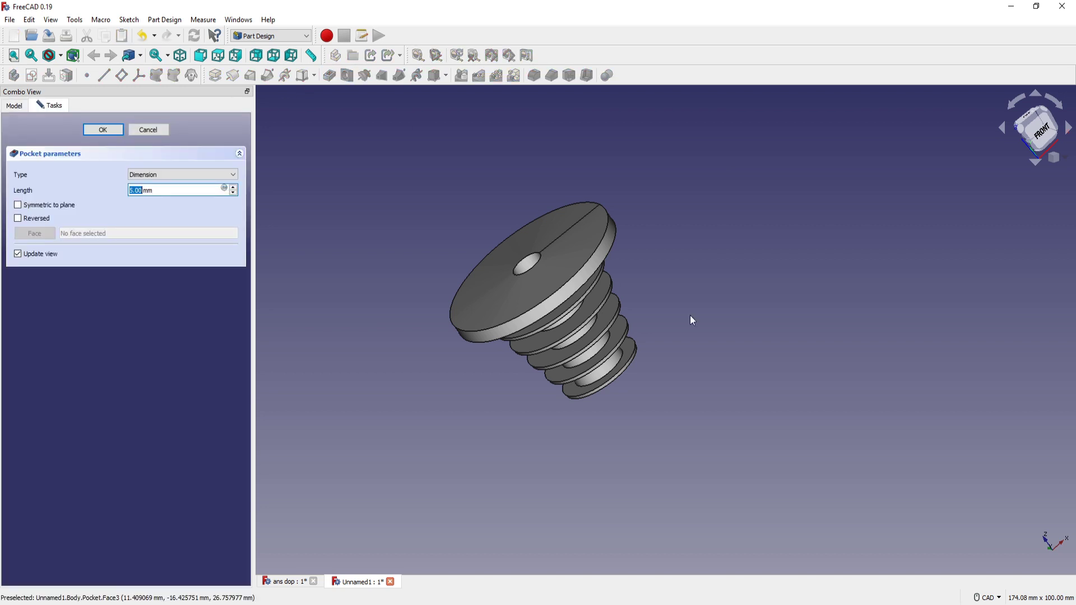
pyautogui.click(234, 175)
pyautogui.click(153, 193)
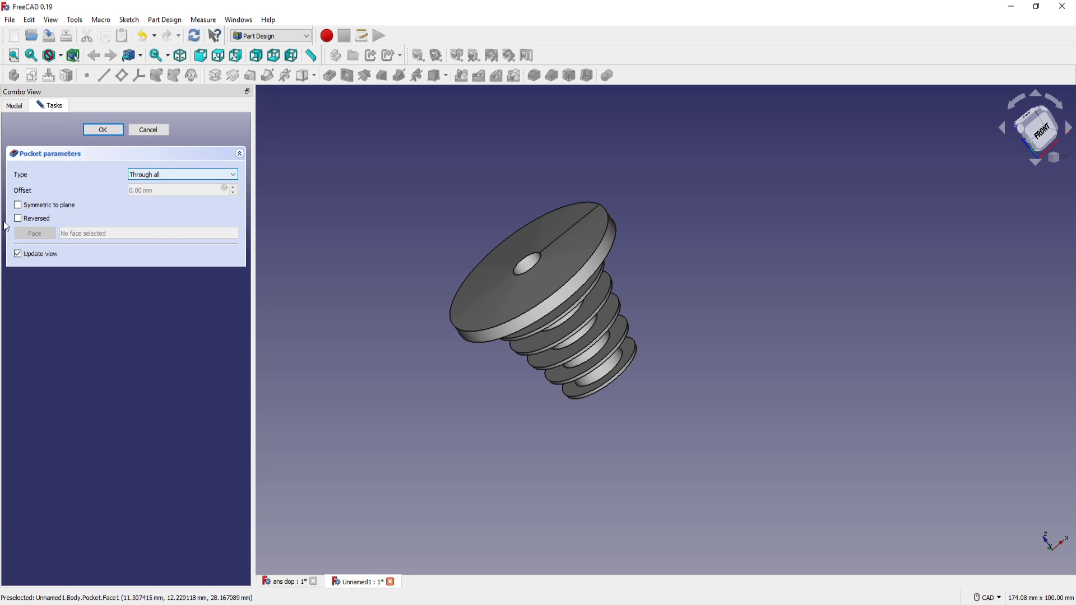
pyautogui.click(18, 219)
pyautogui.moveTo(633, 291); pyautogui.dragTo(674, 347, button='middle')
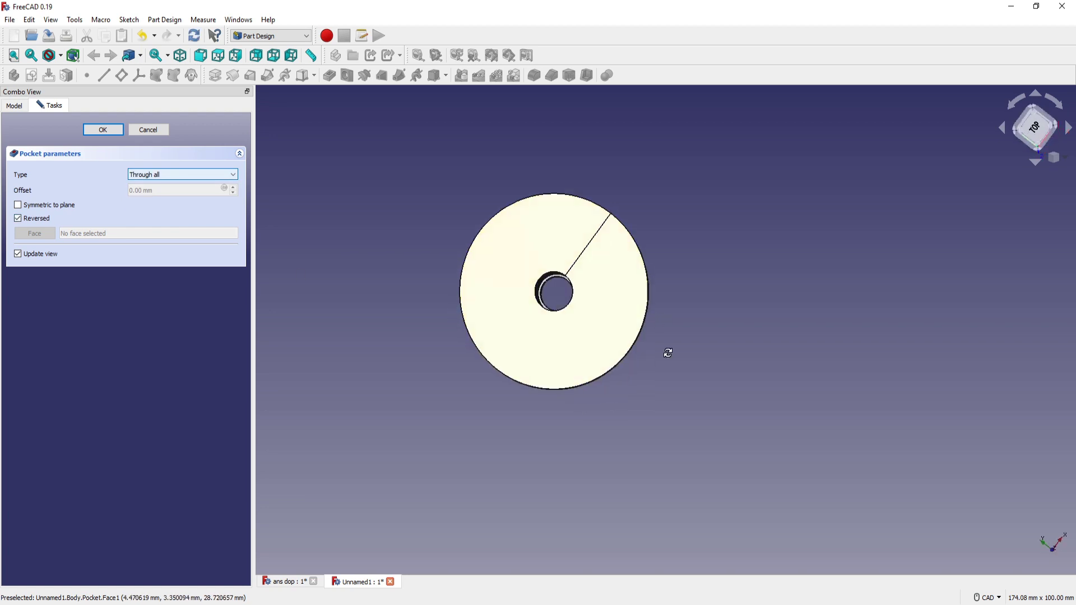
pyautogui.scroll(4, 661, 360)
pyautogui.moveTo(540, 307)
pyautogui.mouseDown(button='middle')
pyautogui.moveTo(634, 368)
pyautogui.moveTo(638, 385)
pyautogui.moveTo(627, 368)
pyautogui.mouseUp(button='middle')
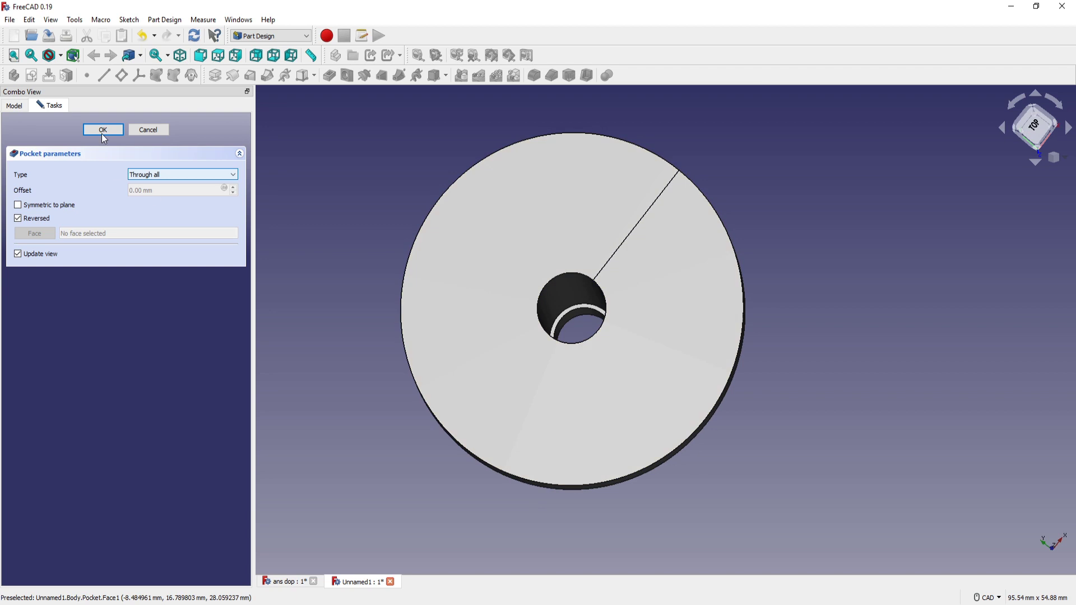
pyautogui.click(102, 129)
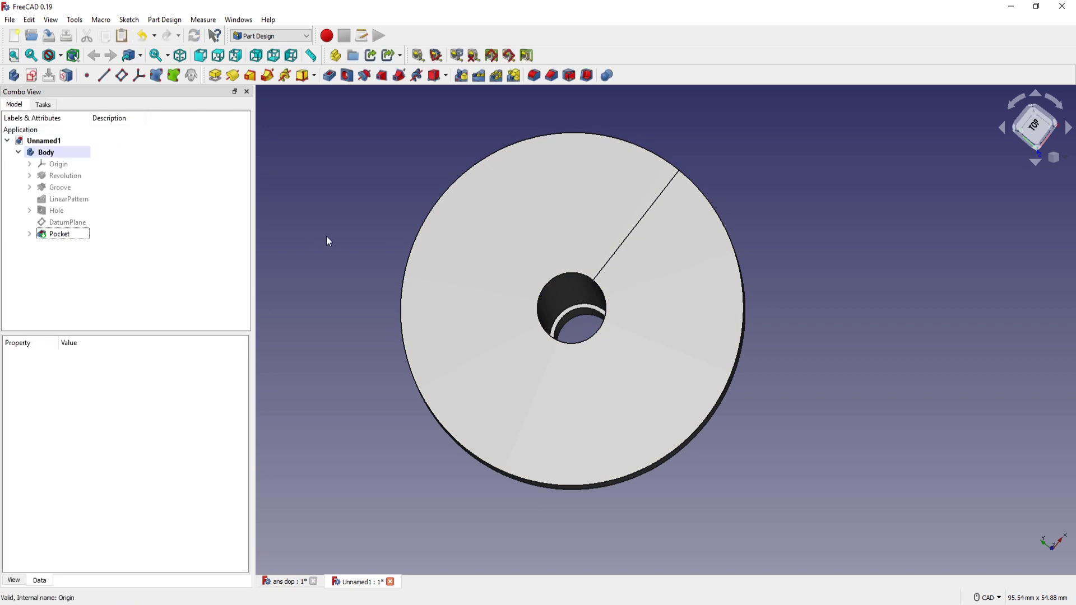
pyautogui.press('1')
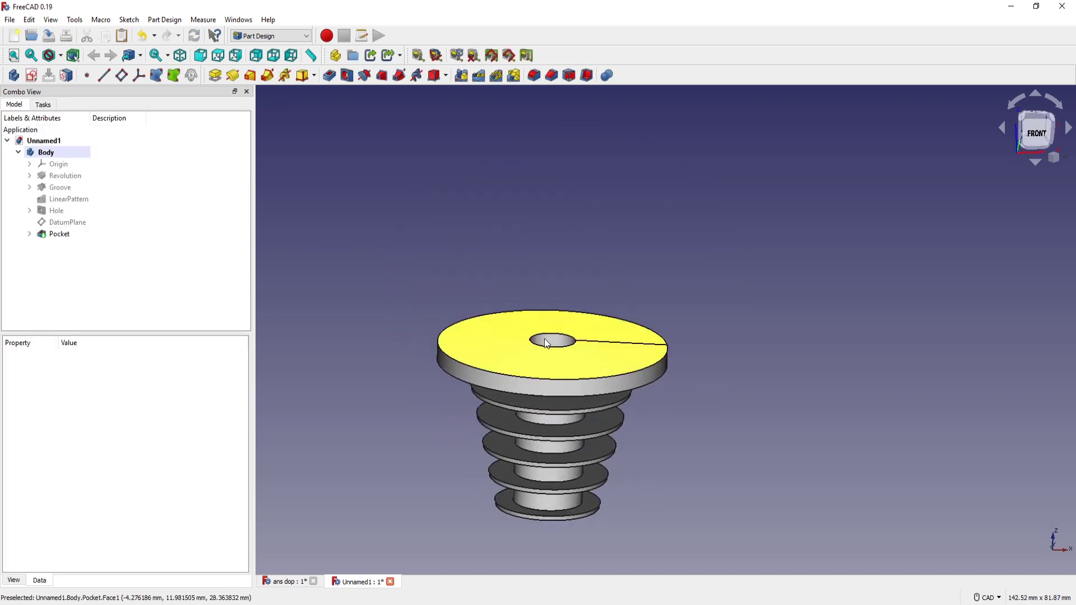
pyautogui.press('1')
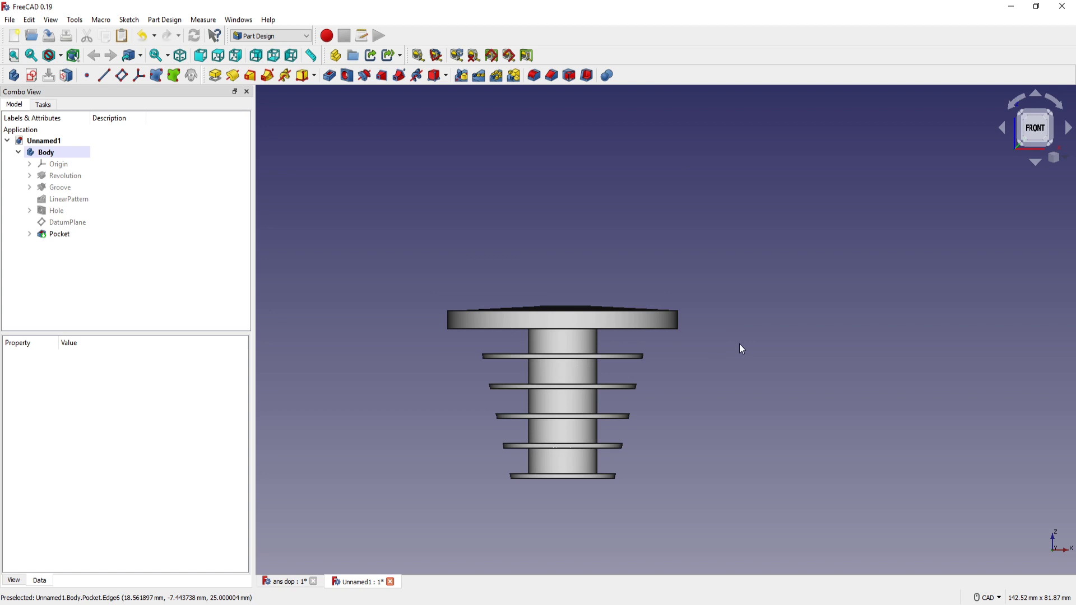
pyautogui.moveTo(708, 396); pyautogui.dragTo(703, 354, button='middle')
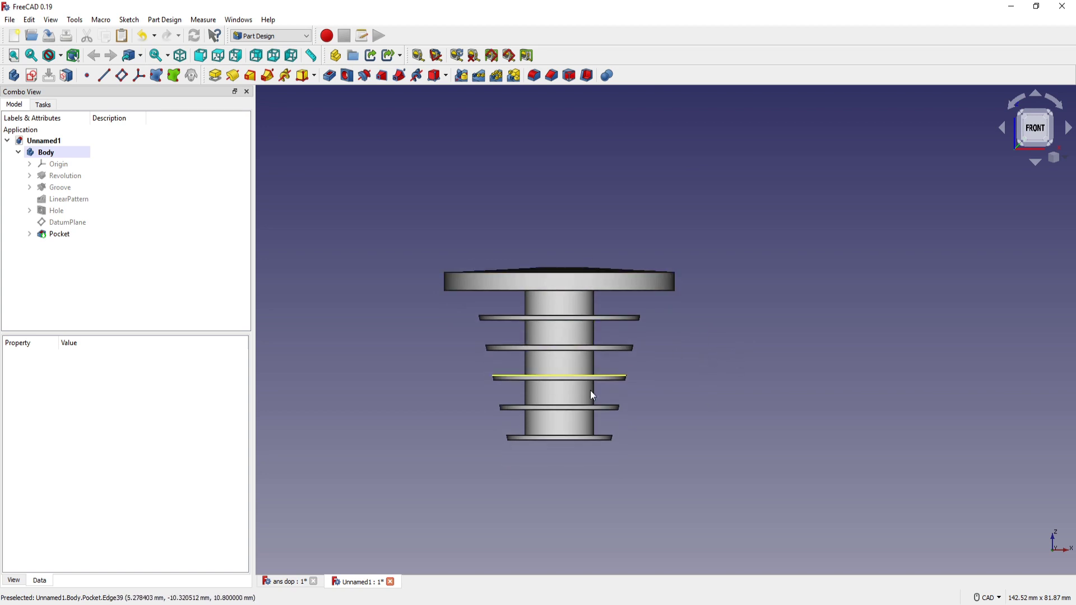
pyautogui.click(292, 583)
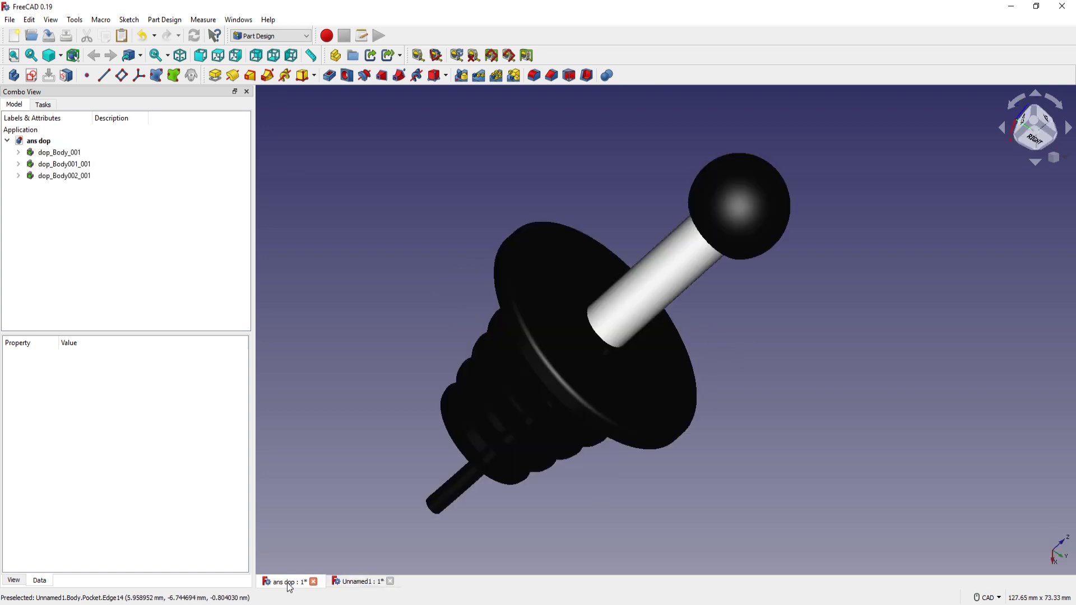
pyautogui.moveTo(632, 475); pyautogui.dragTo(448, 533, button='middle')
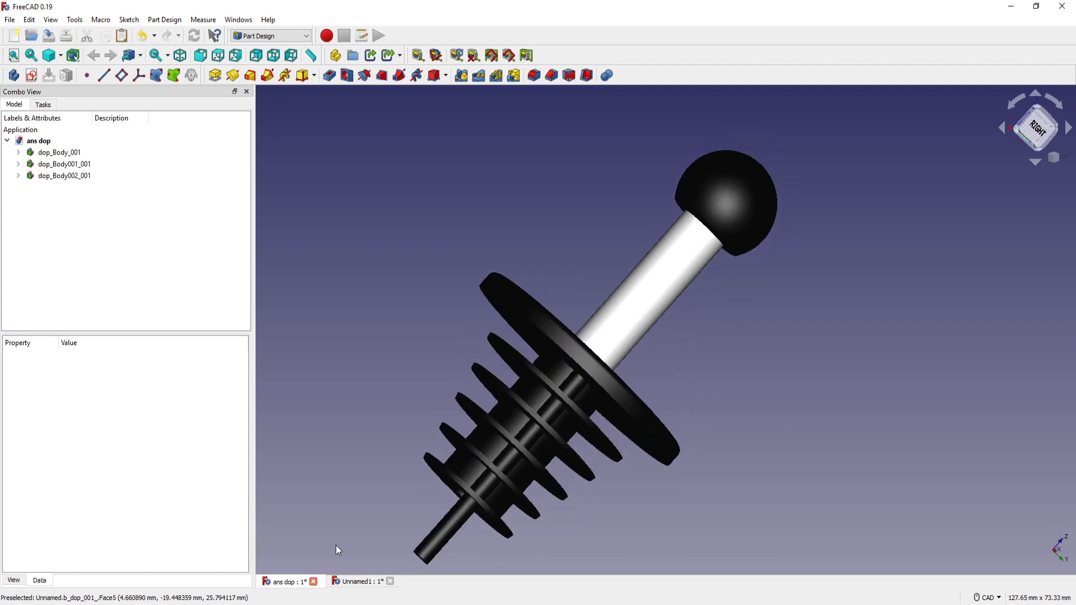
pyautogui.click(347, 584)
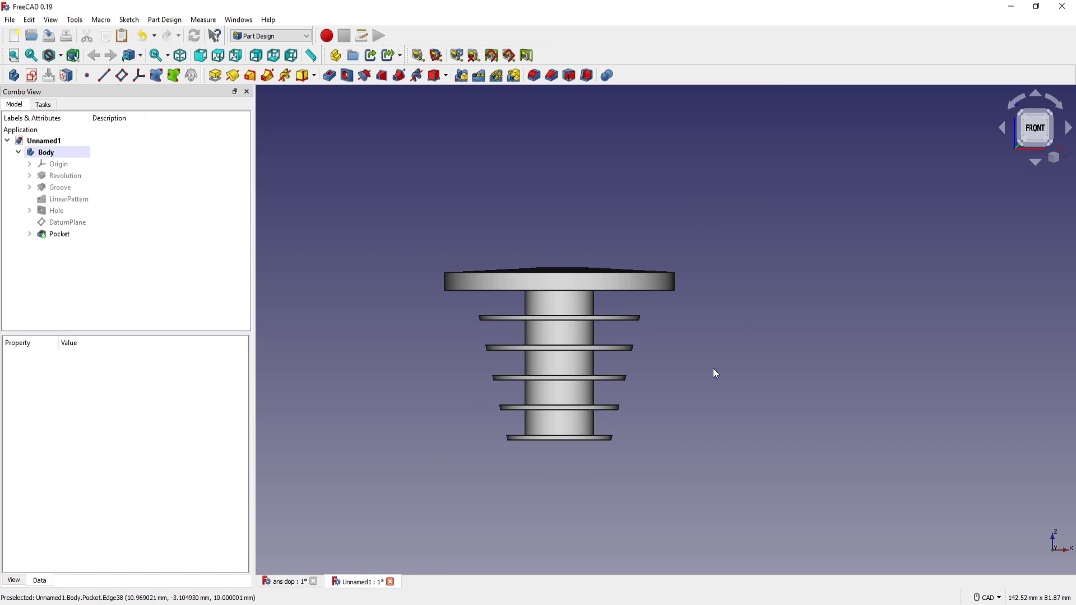
# Step: Start a new sketch on the XZ plane with a section view of the model
pyautogui.click(31, 75)
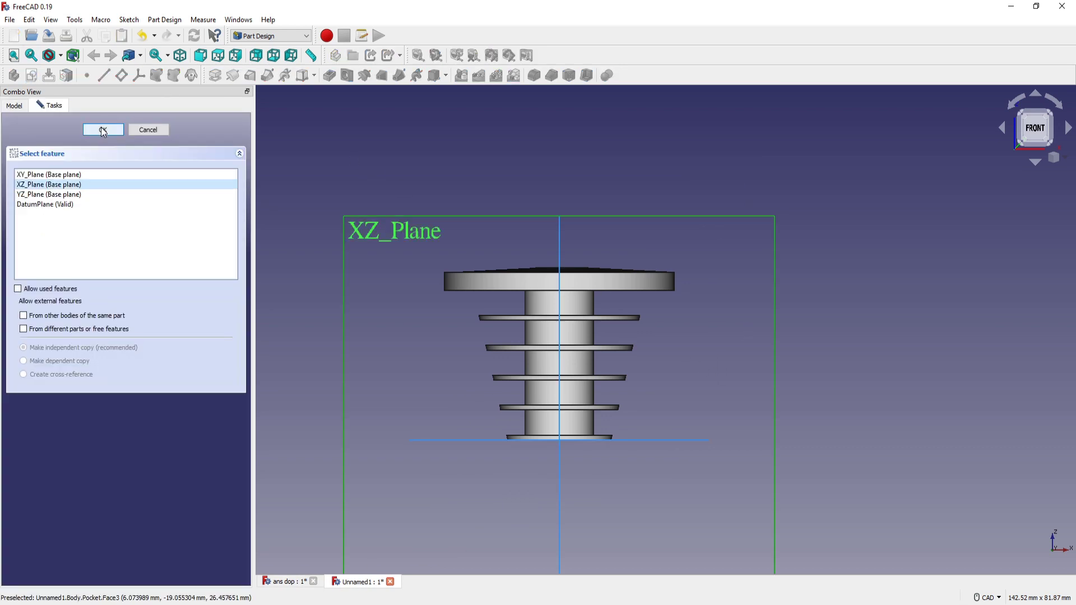
pyautogui.click(102, 129)
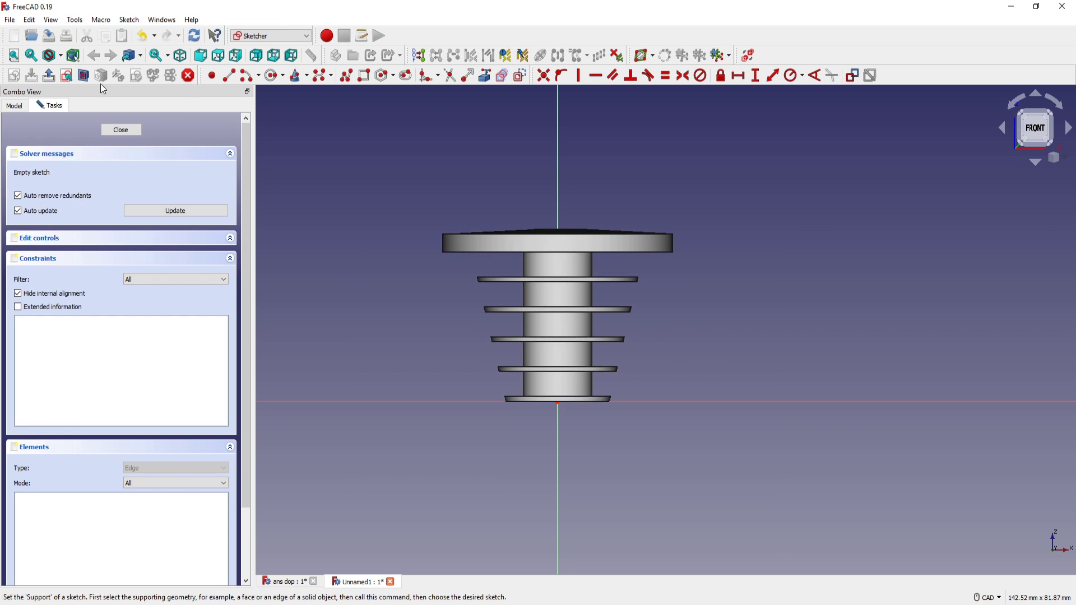
pyautogui.click(83, 75)
pyautogui.scroll(2, 648, 331)
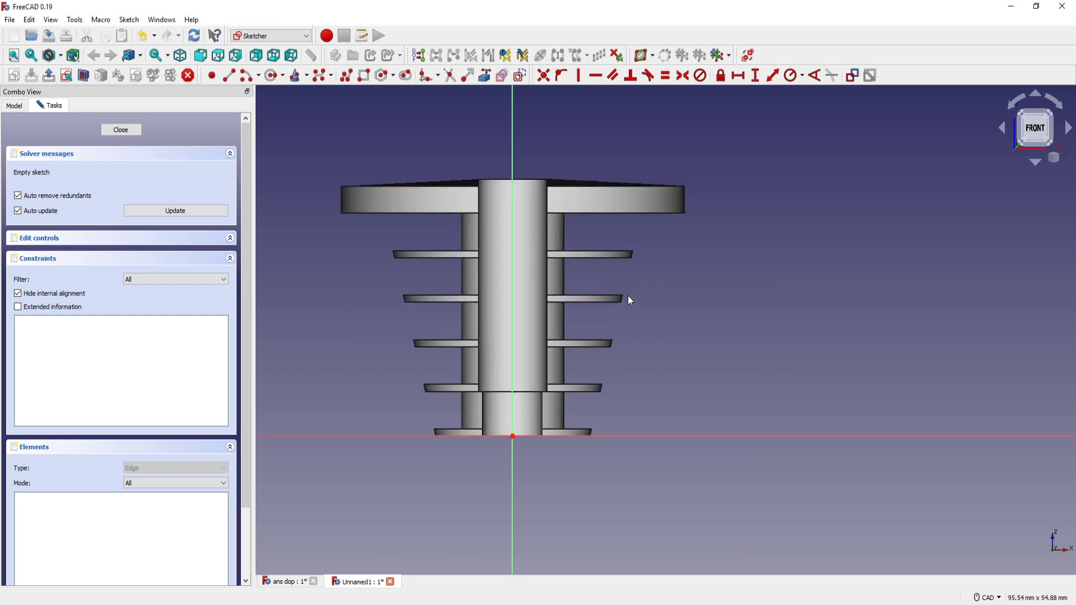
pyautogui.scroll(2, 628, 294)
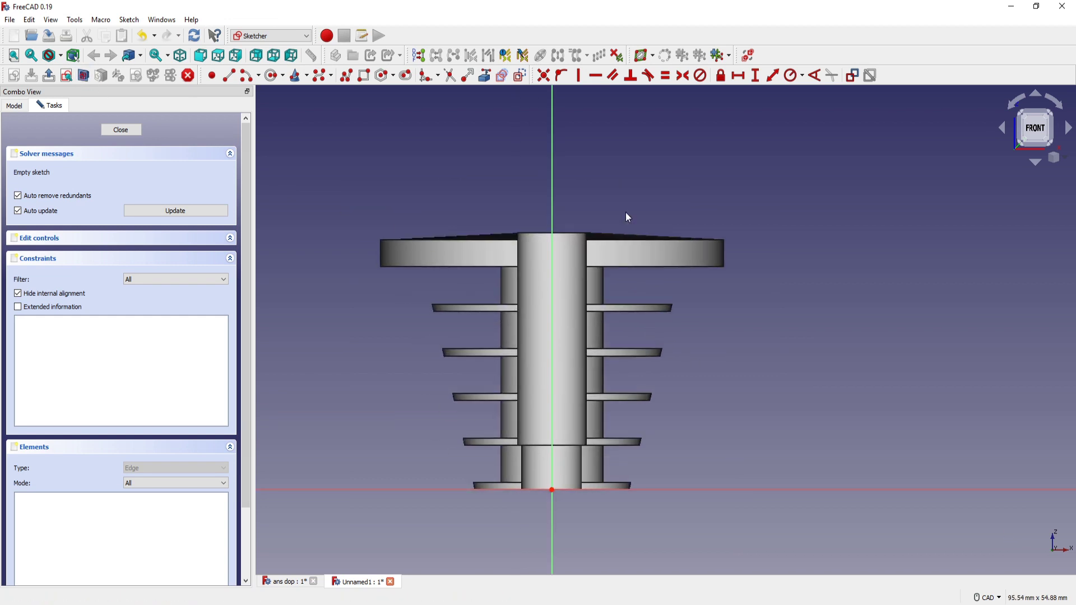
# Step: Draw a polyline path: a vertical line down to the base, then an arc below it
pyautogui.click(346, 75)
pyautogui.click(605, 266)
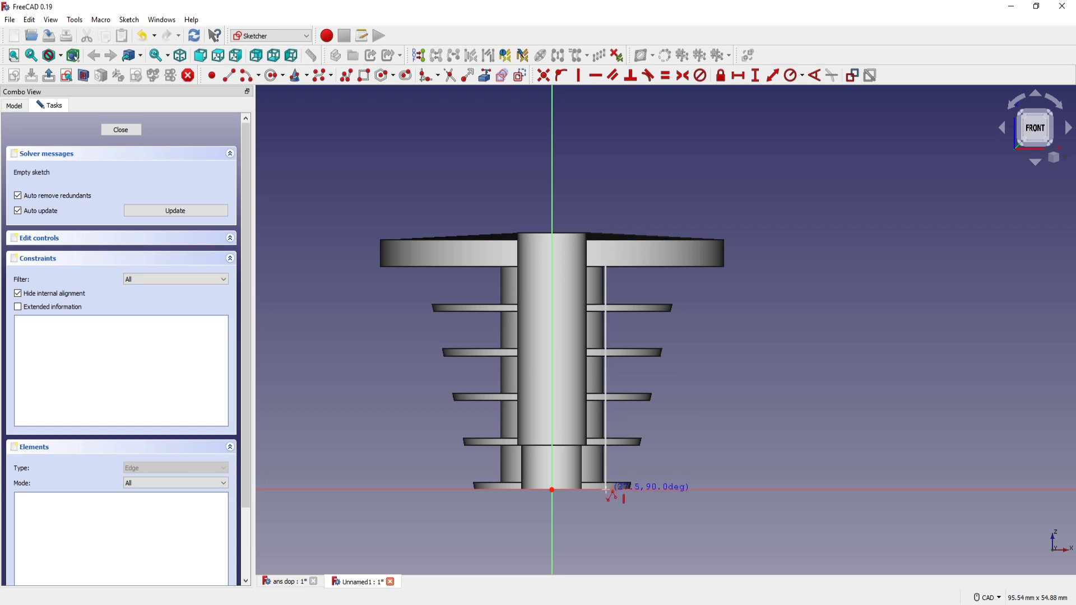
pyautogui.click(605, 490)
pyautogui.moveTo(626, 527); pyautogui.dragTo(638, 438, button='middle')
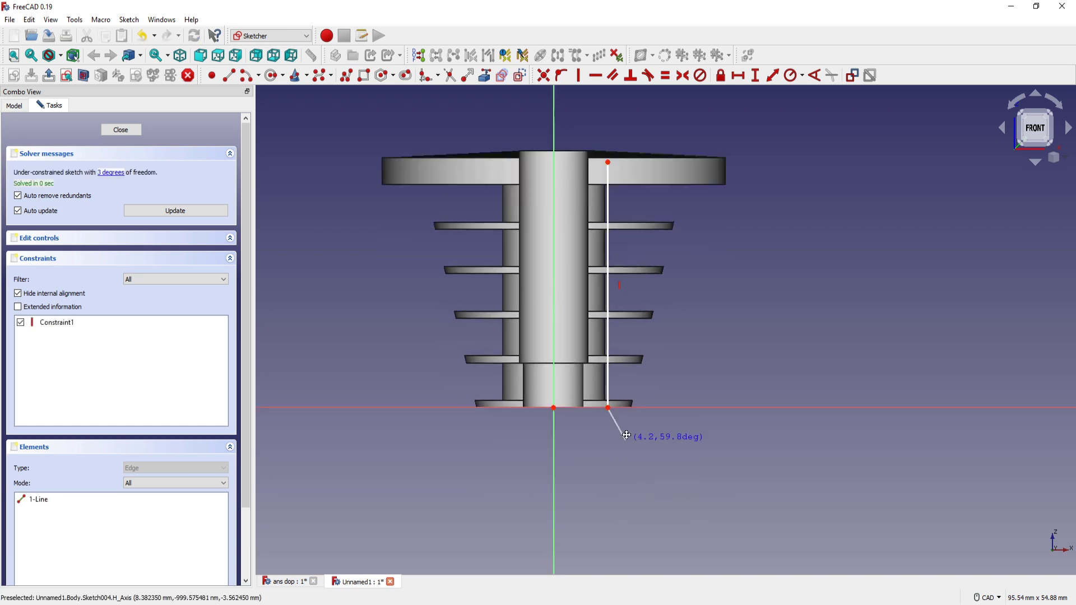
pyautogui.press('m')
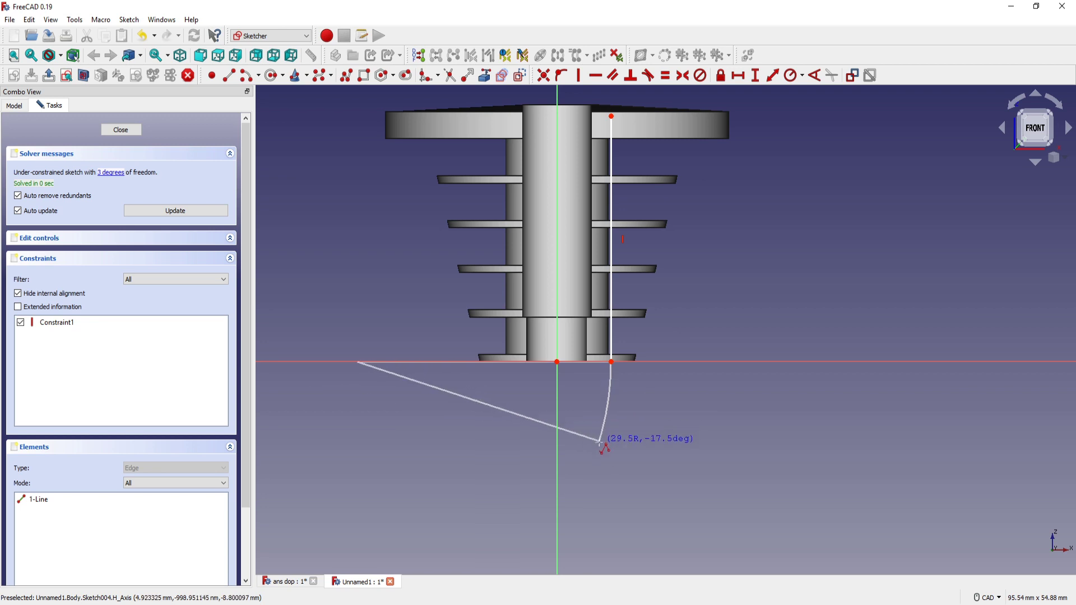
pyautogui.click(601, 469)
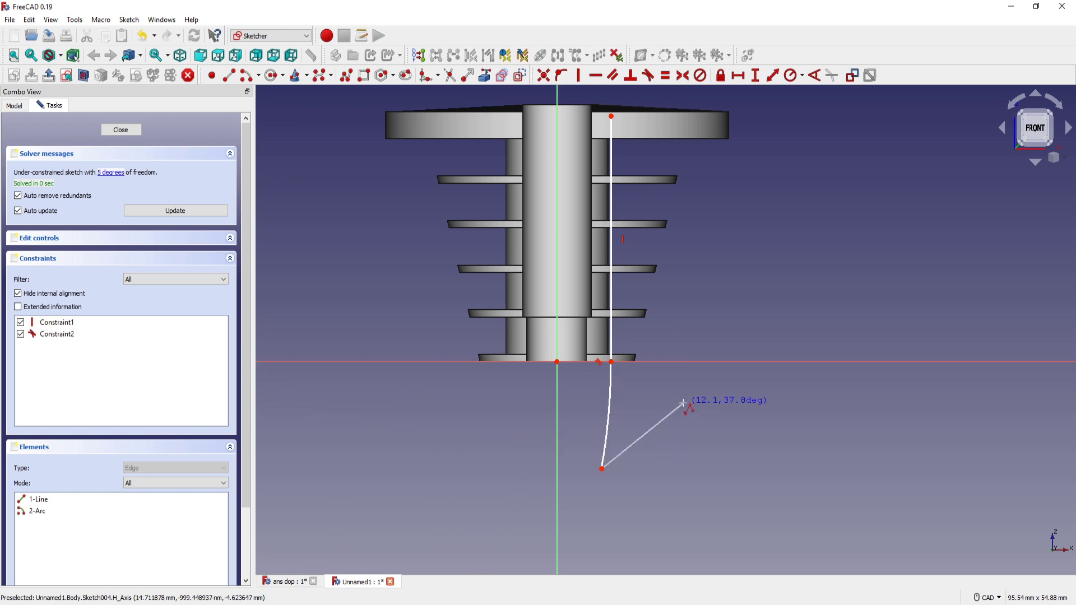
pyautogui.rightClick(665, 409)
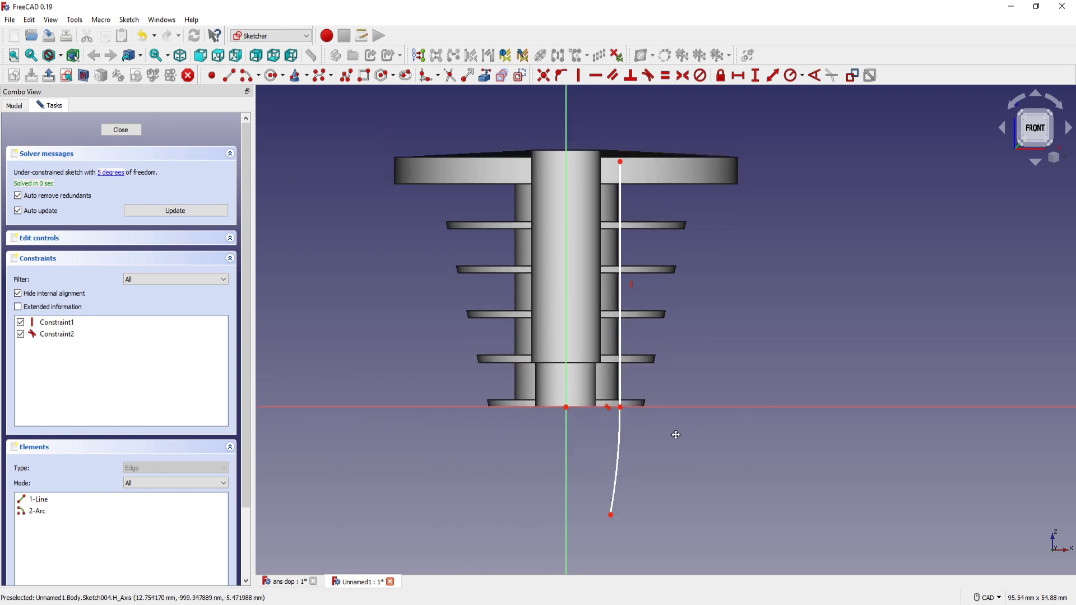
# Step: Pin the path's corner point onto the horizontal axis
pyautogui.scroll(2, 667, 426)
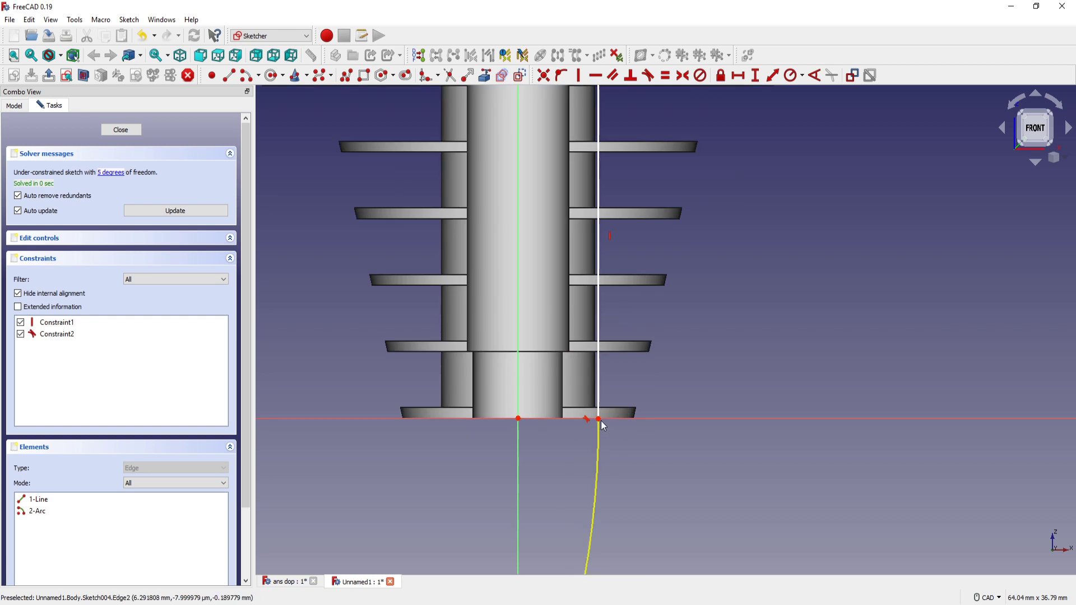
pyautogui.click(643, 418)
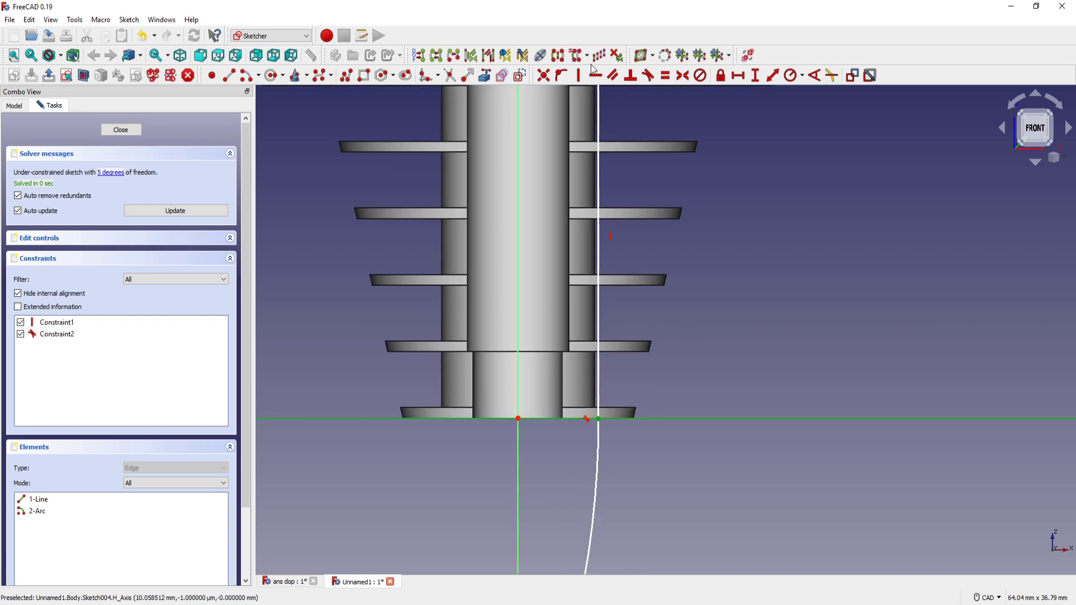
pyautogui.click(561, 75)
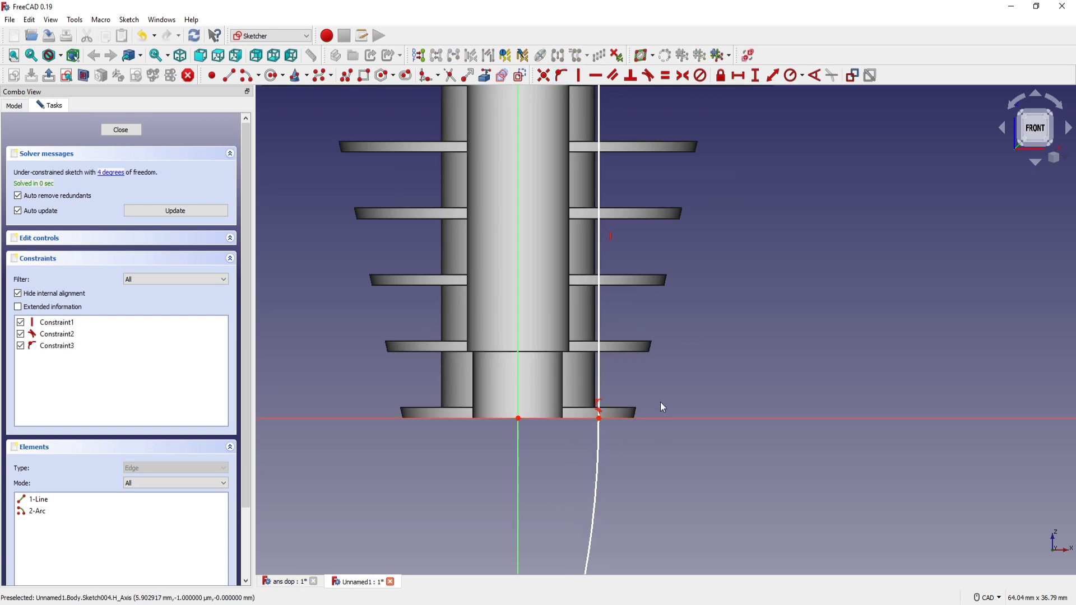
pyautogui.scroll(-2, 660, 358)
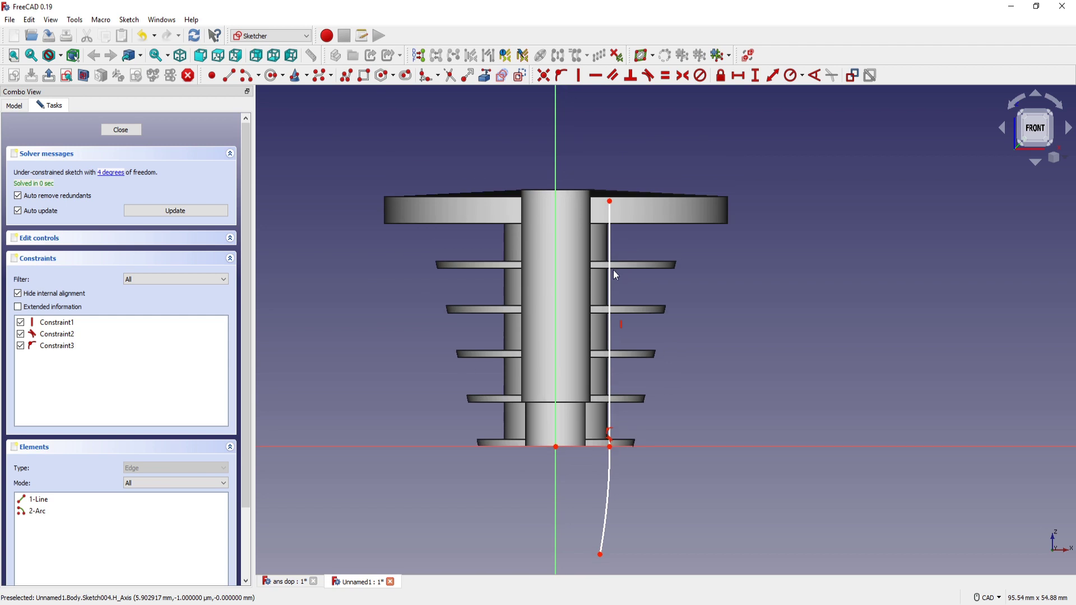
pyautogui.scroll(2, 678, 285)
pyautogui.scroll(1, 627, 234)
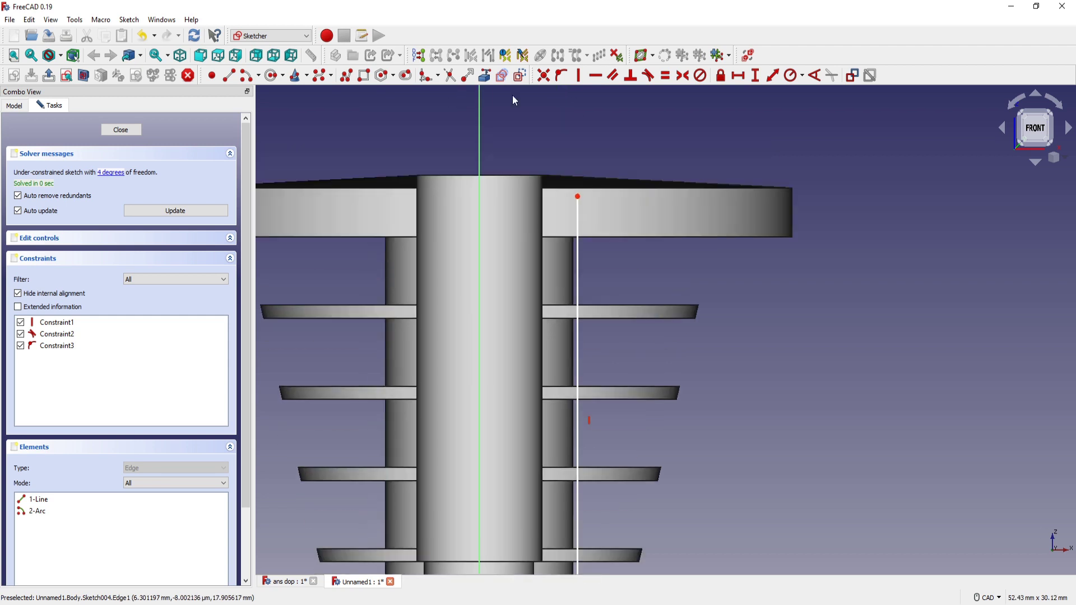
# Step: Import the core's side edge as external geometry and attach the line's top vertex to it
pyautogui.click(485, 81)
pyautogui.click(571, 256)
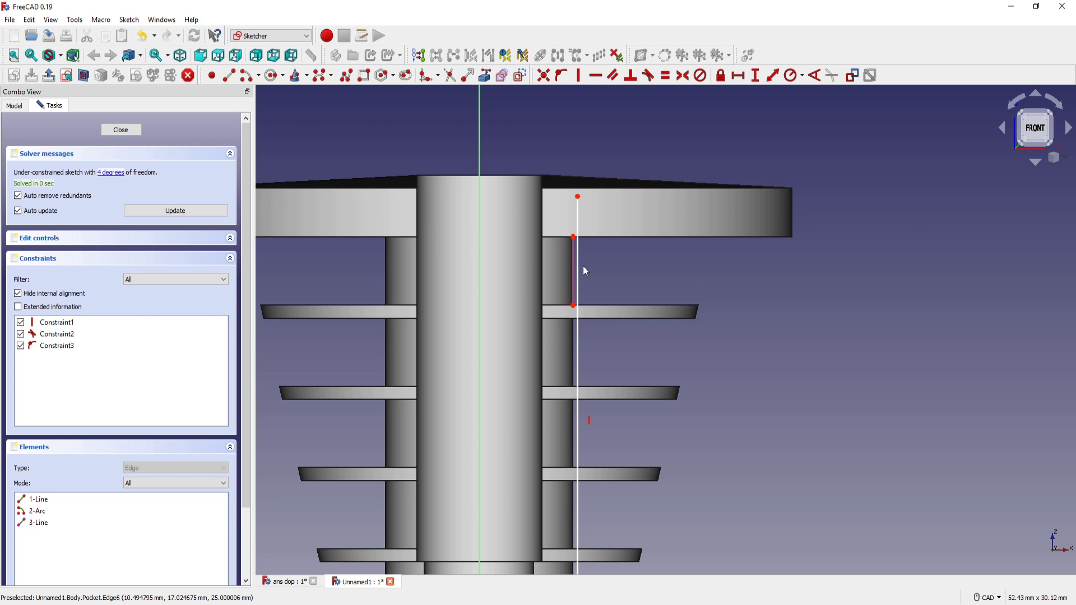
pyautogui.click(578, 196)
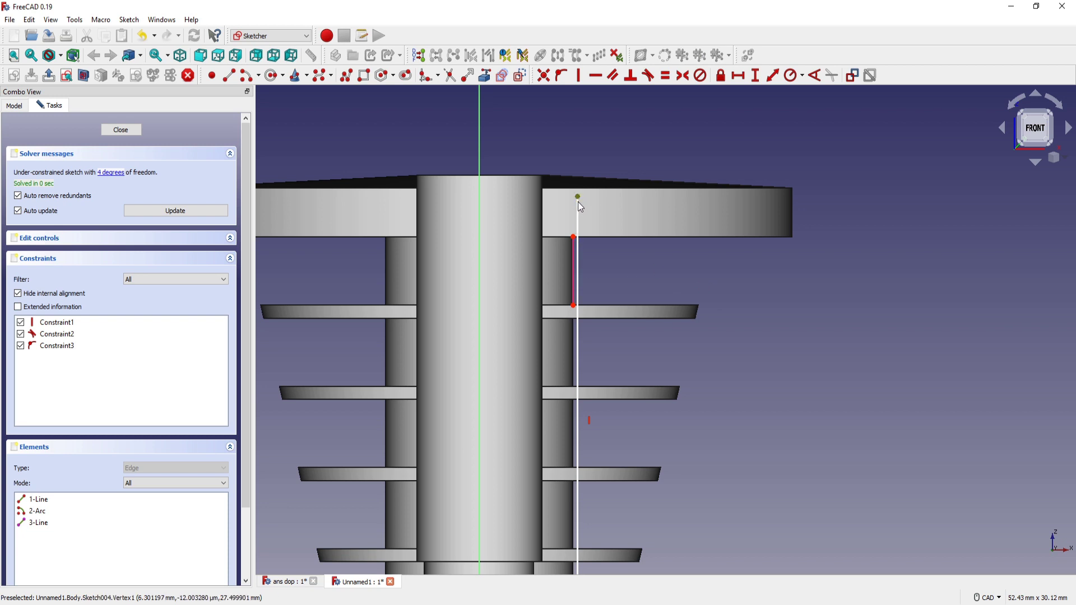
pyautogui.click(574, 260)
pyautogui.click(561, 75)
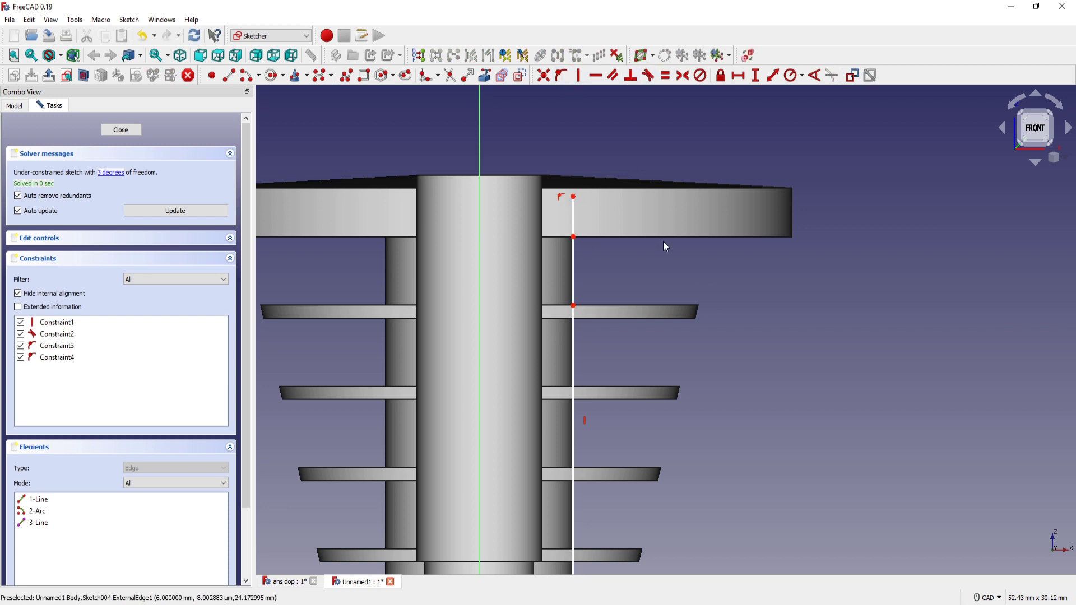
pyautogui.scroll(-5, 662, 358)
pyautogui.scroll(2, 624, 399)
pyautogui.scroll(1, 623, 419)
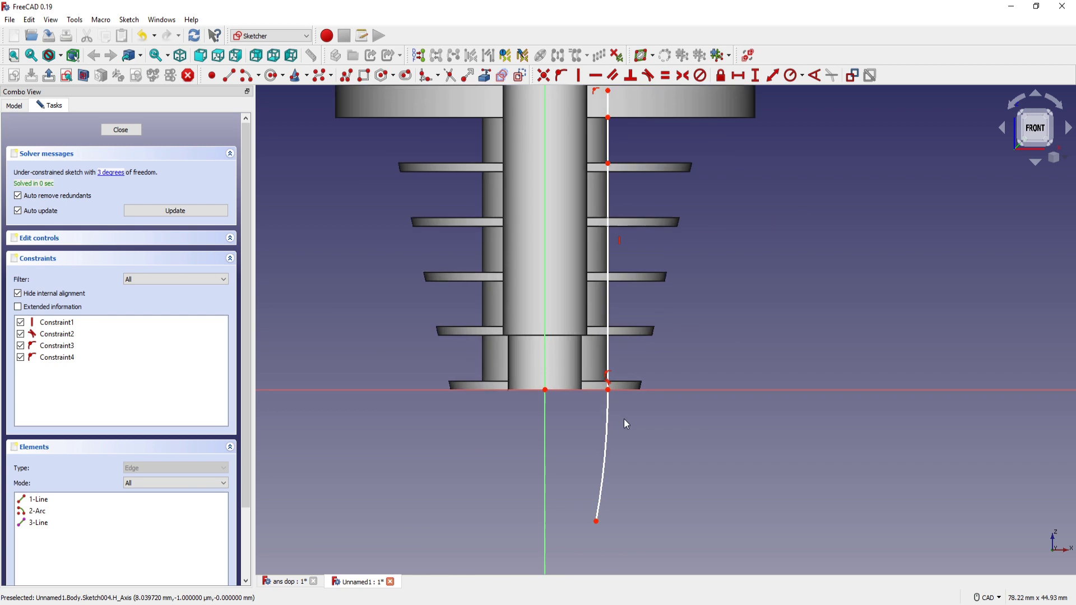
pyautogui.scroll(-1, 631, 406)
pyautogui.scroll(2, 617, 171)
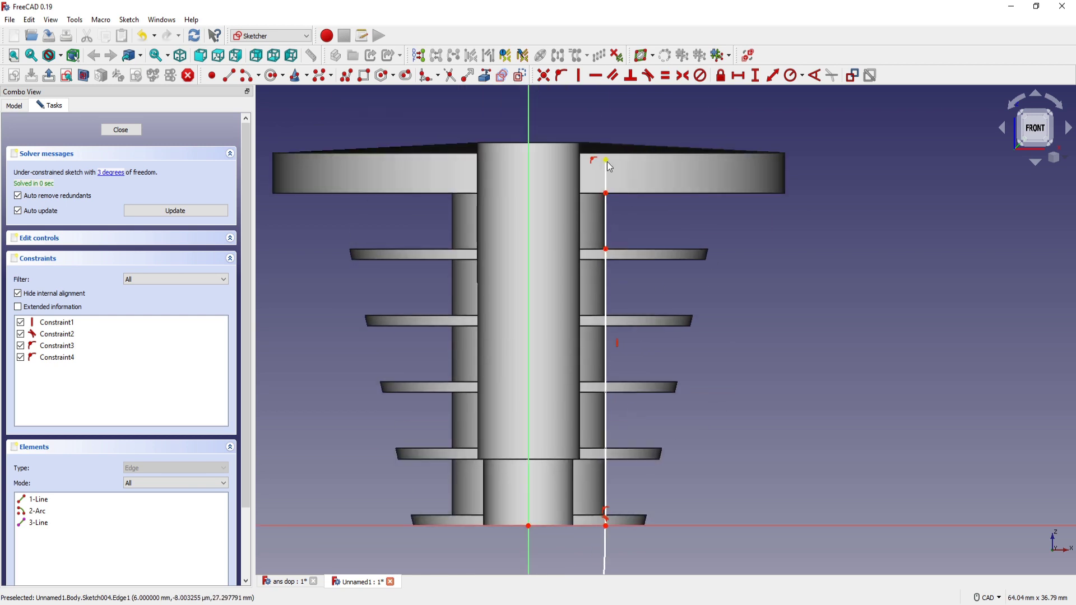
# Step: Dimension the line's top vertex 27 mm above the axis and the arc radius to 300 mm
pyautogui.click(607, 161)
pyautogui.click(714, 526)
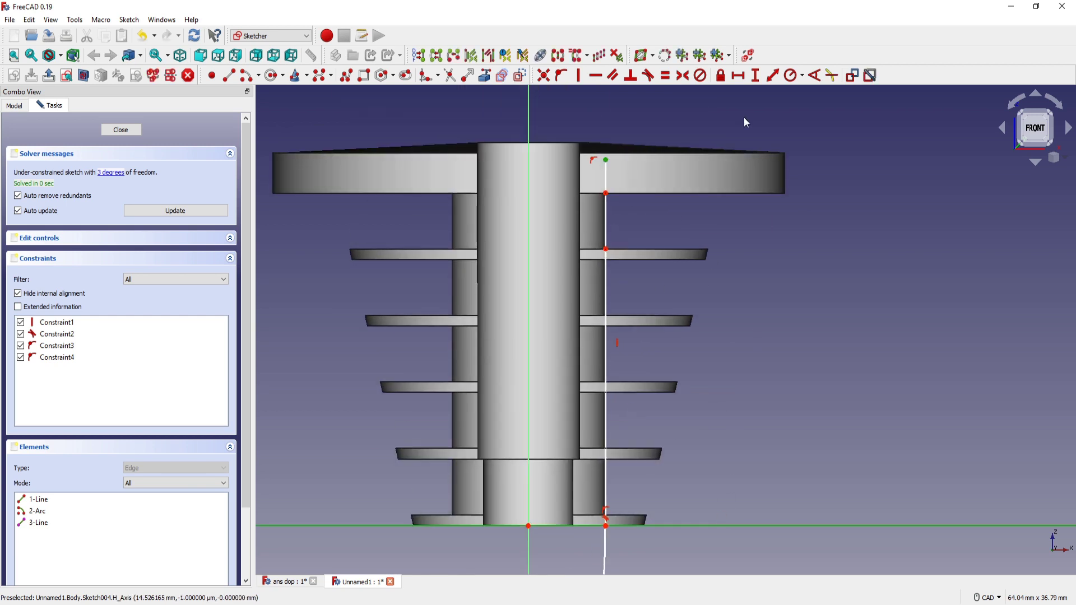
pyautogui.click(765, 82)
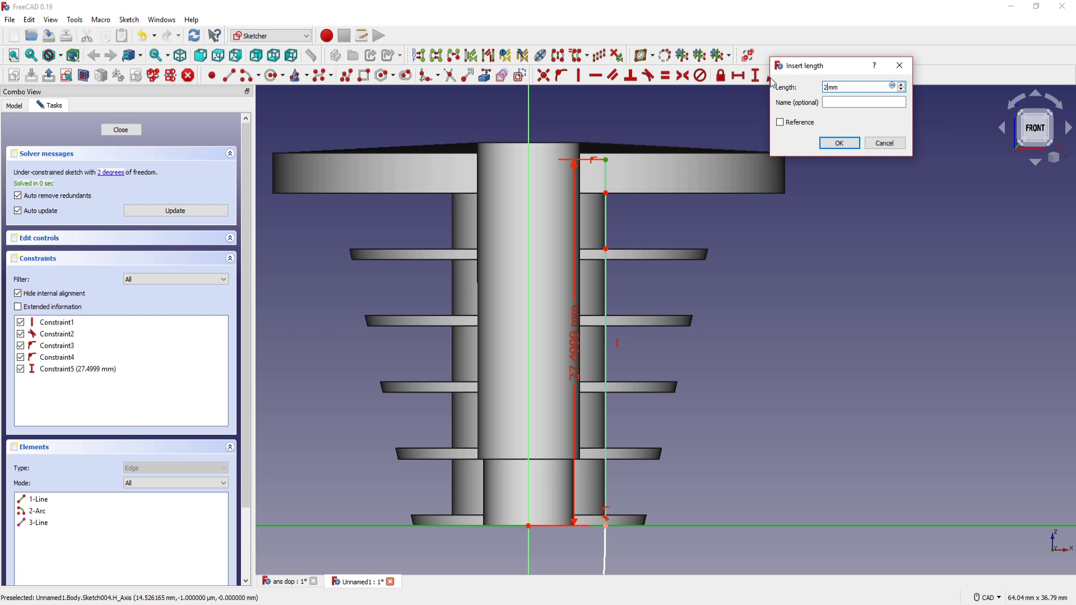
pyautogui.press('Return')
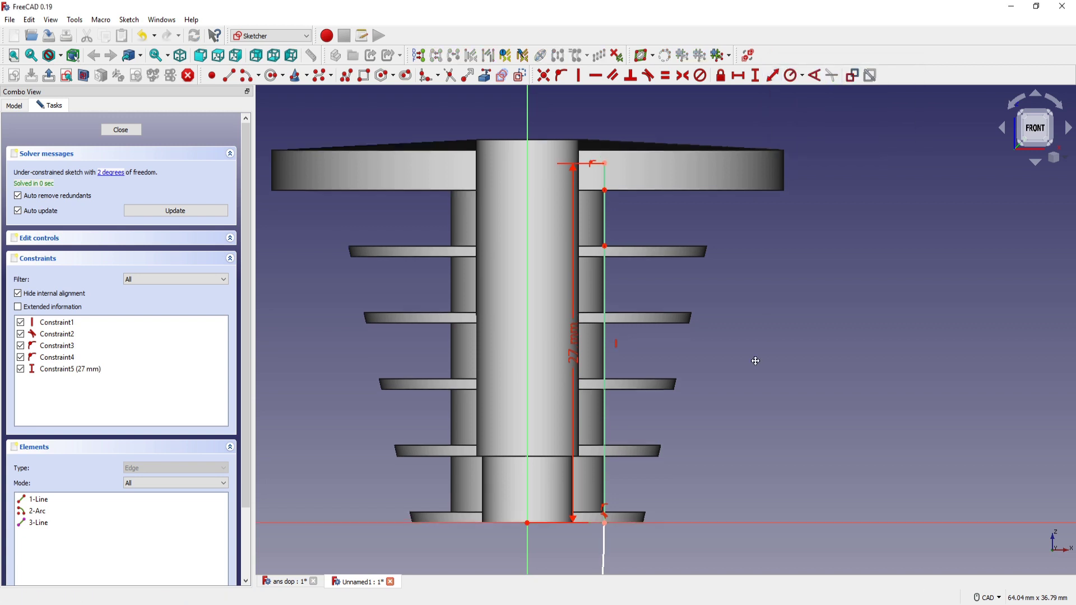
pyautogui.moveTo(721, 537); pyautogui.dragTo(690, 371, button='middle')
pyautogui.click(570, 428)
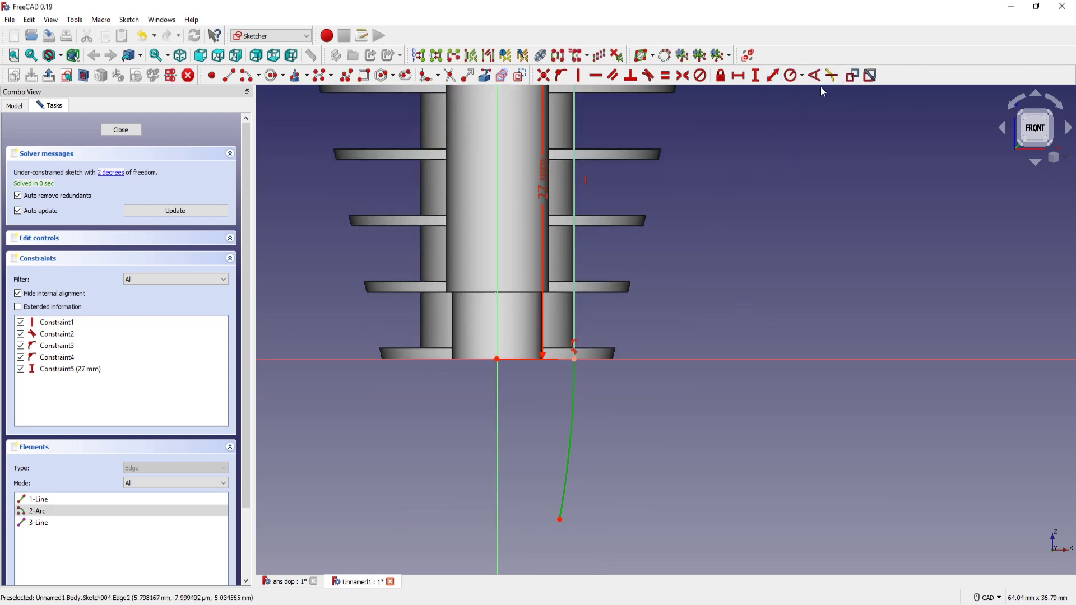
pyautogui.click(790, 82)
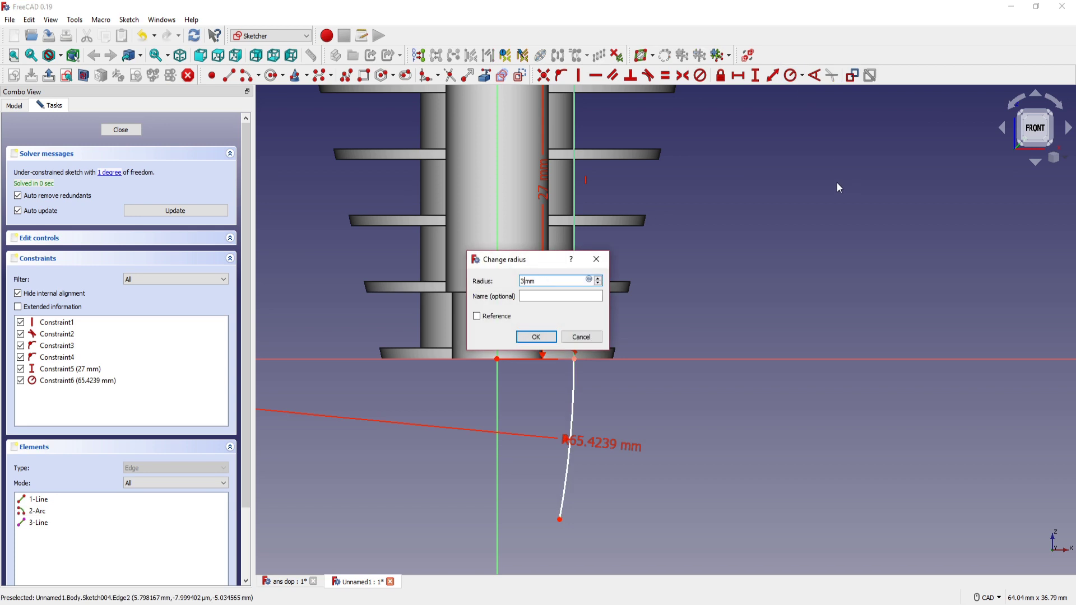
pyautogui.press('Return')
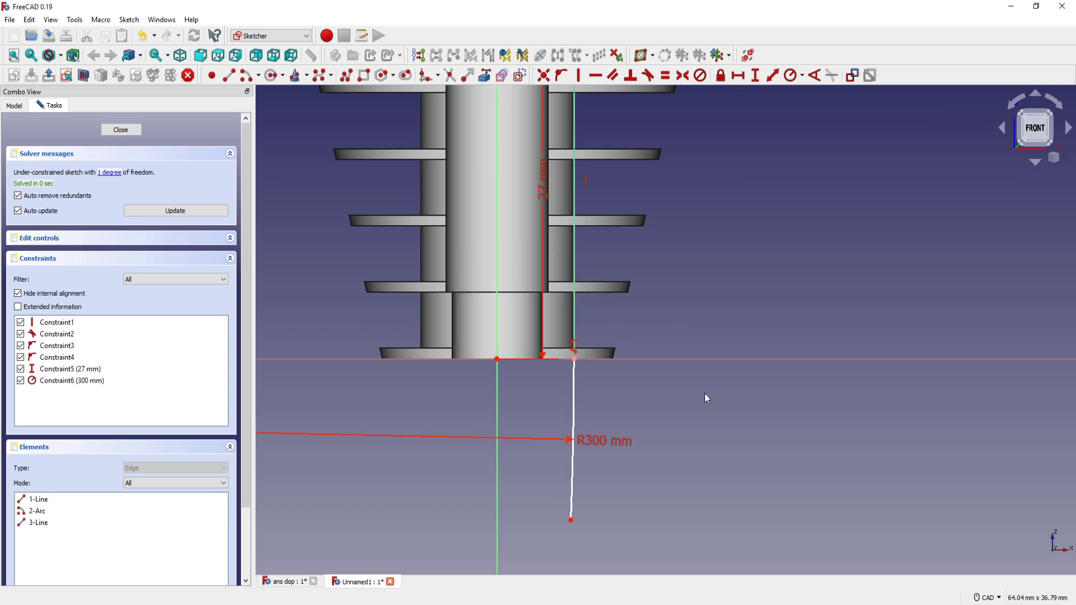
# Step: Set the arc's lower endpoint -12 mm from the horizontal axis and close the sketch
pyautogui.click(571, 520)
pyautogui.click(666, 359)
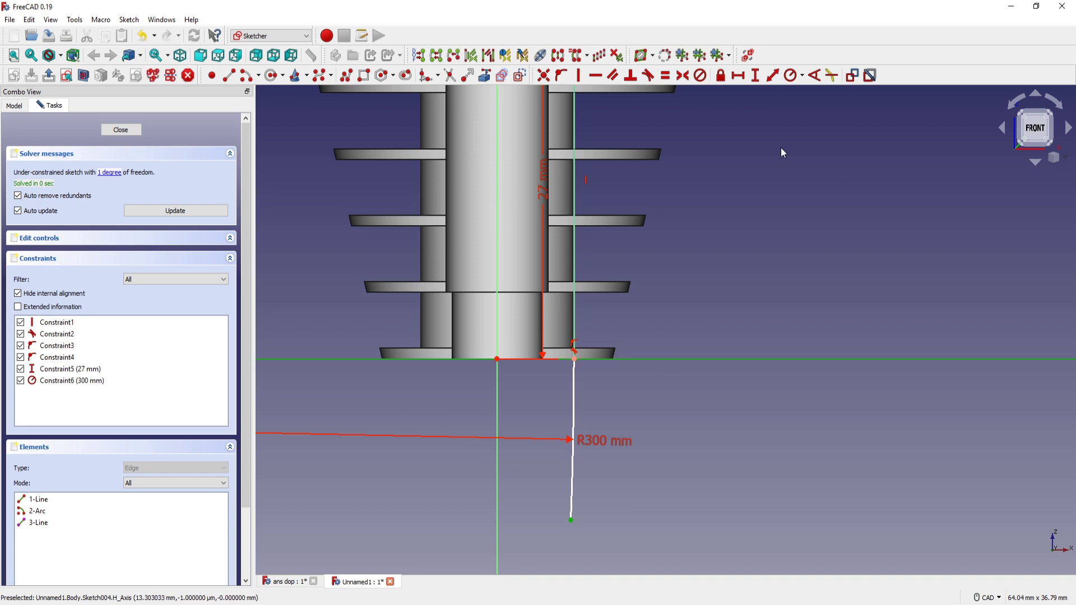
pyautogui.click(773, 75)
pyautogui.write('-12')
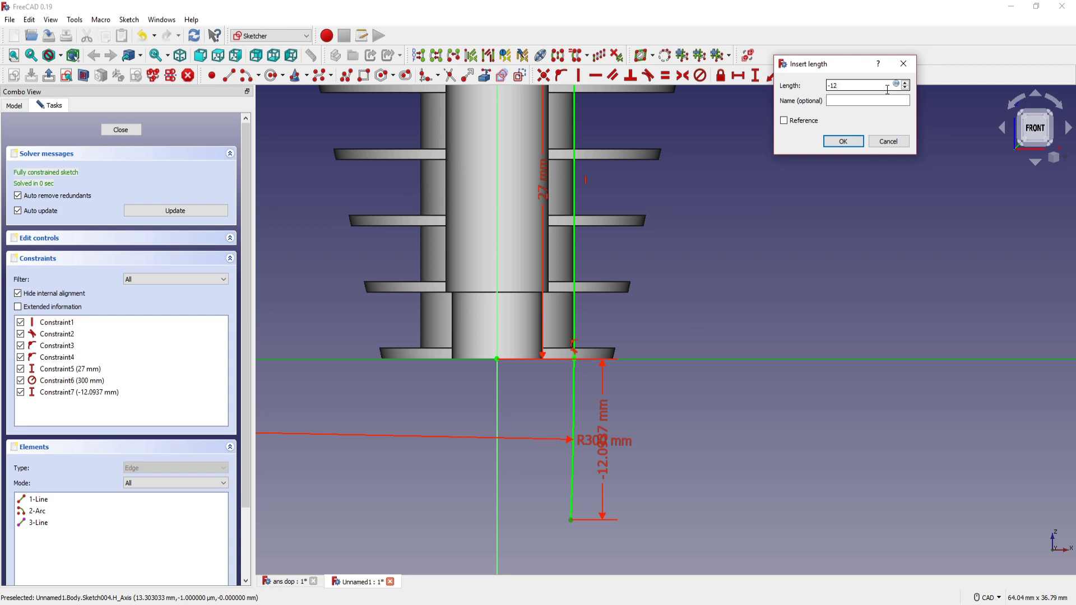
pyautogui.press('Return')
pyautogui.scroll(-2, 738, 290)
pyautogui.scroll(-2, 737, 290)
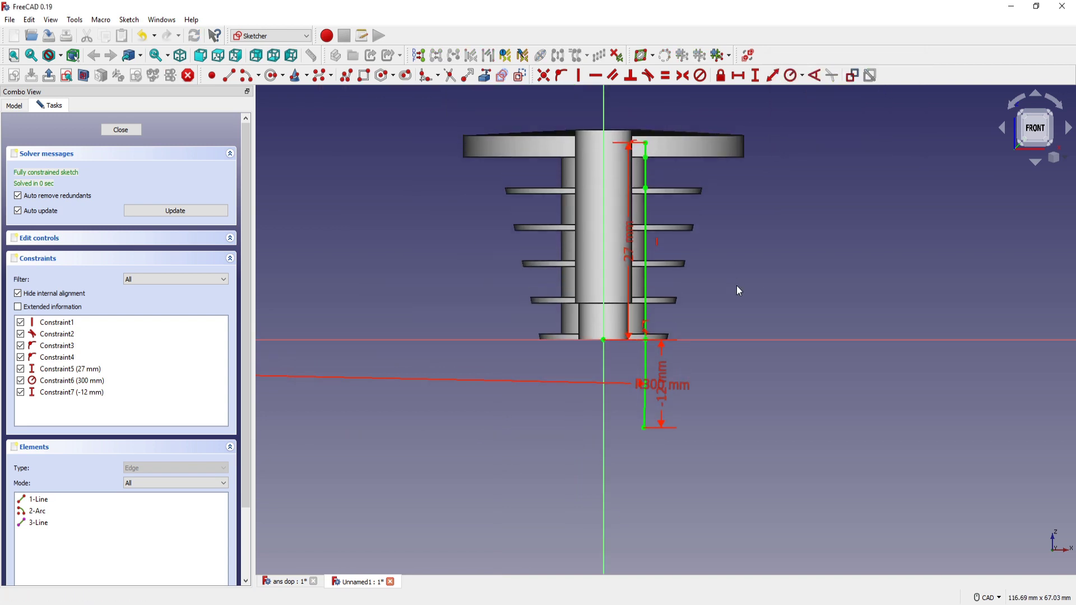
pyautogui.press('Escape')
# Step: Add DatumPlane001 normal to Sketch004's line, anchored at the line's lower end vertex
pyautogui.click(676, 423)
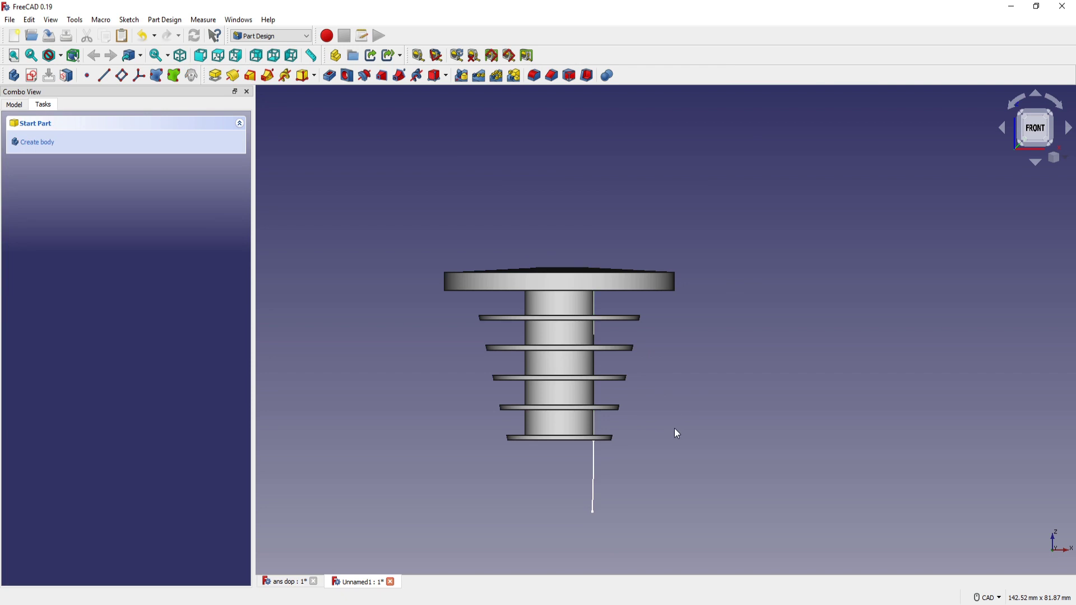
pyautogui.moveTo(675, 432); pyautogui.dragTo(650, 334, button='middle')
pyautogui.click(16, 105)
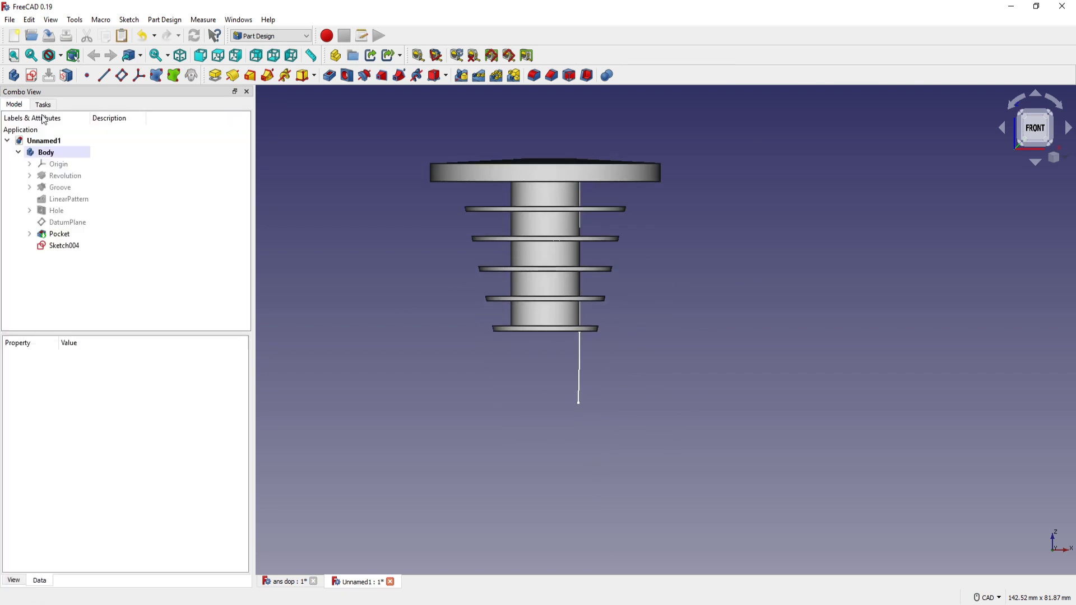
pyautogui.click(580, 373)
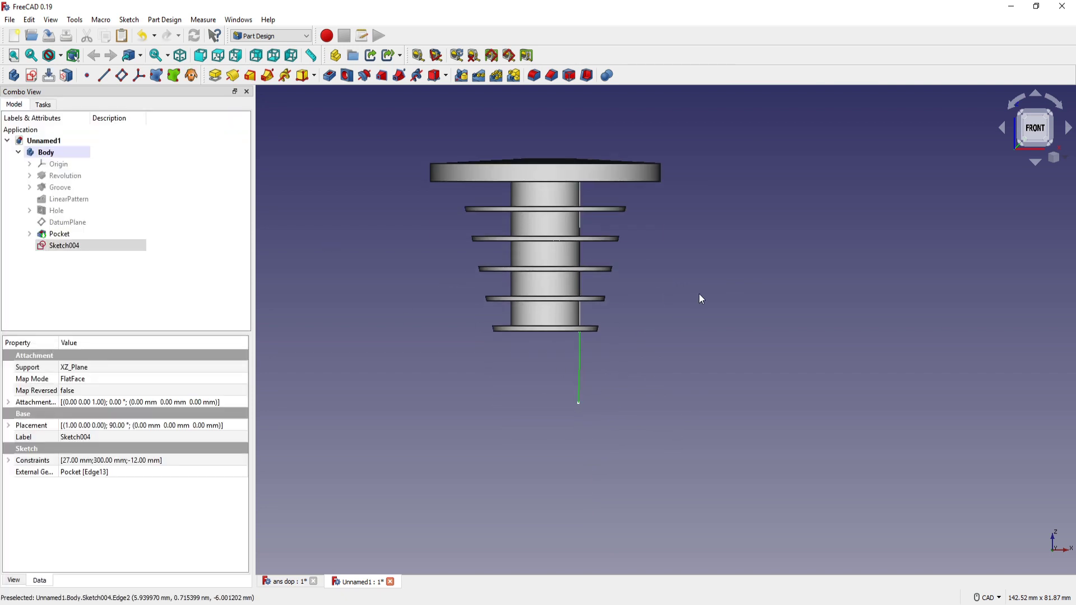
pyautogui.click(122, 76)
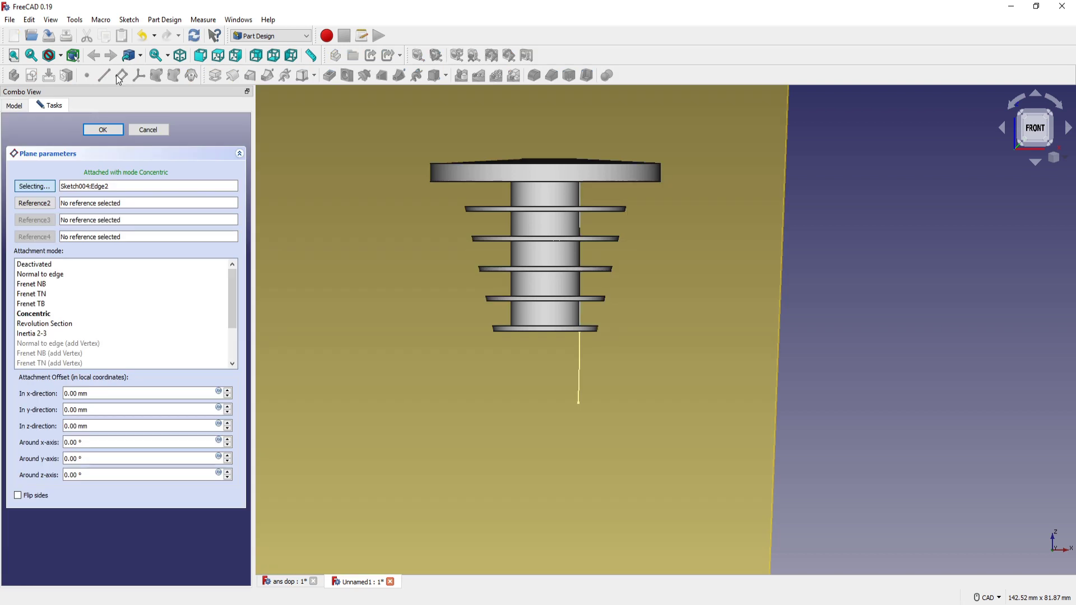
pyautogui.click(39, 275)
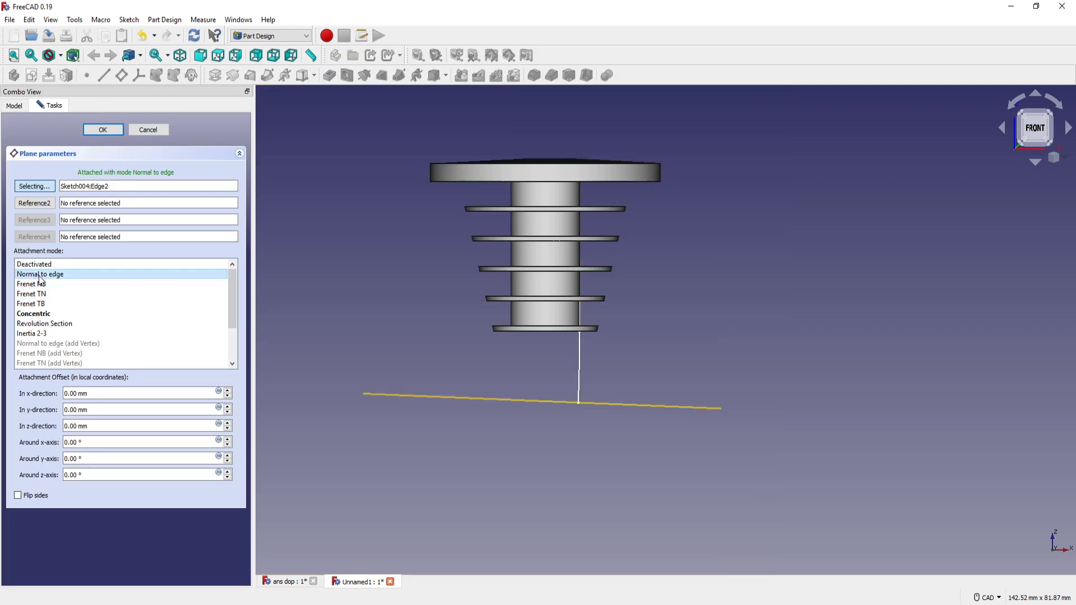
pyautogui.click(34, 203)
pyautogui.scroll(2, 496, 464)
pyautogui.moveTo(627, 379); pyautogui.dragTo(626, 353, button='middle')
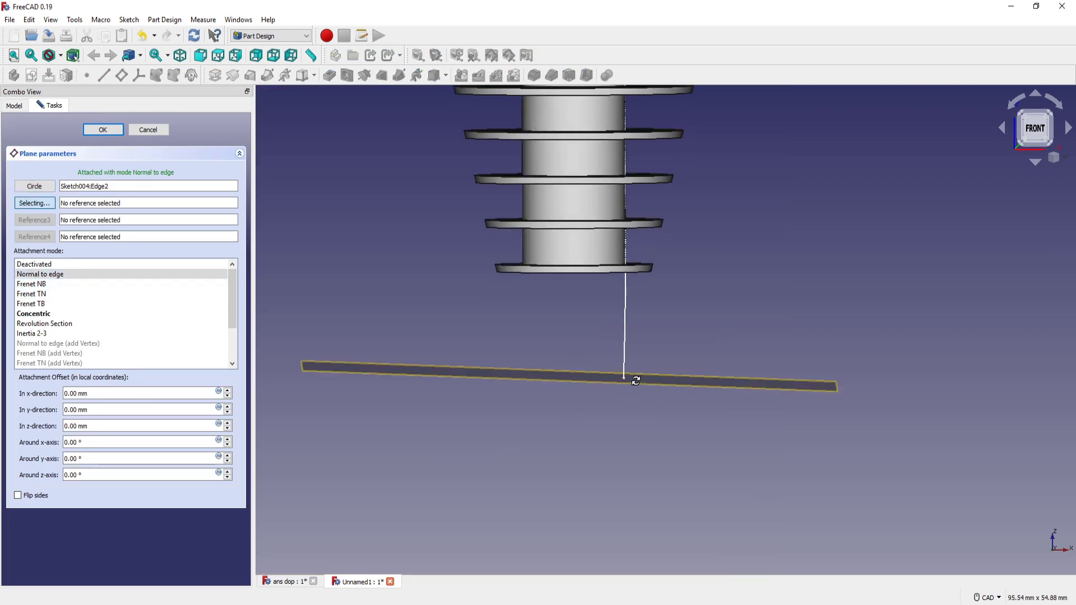
pyautogui.click(627, 352)
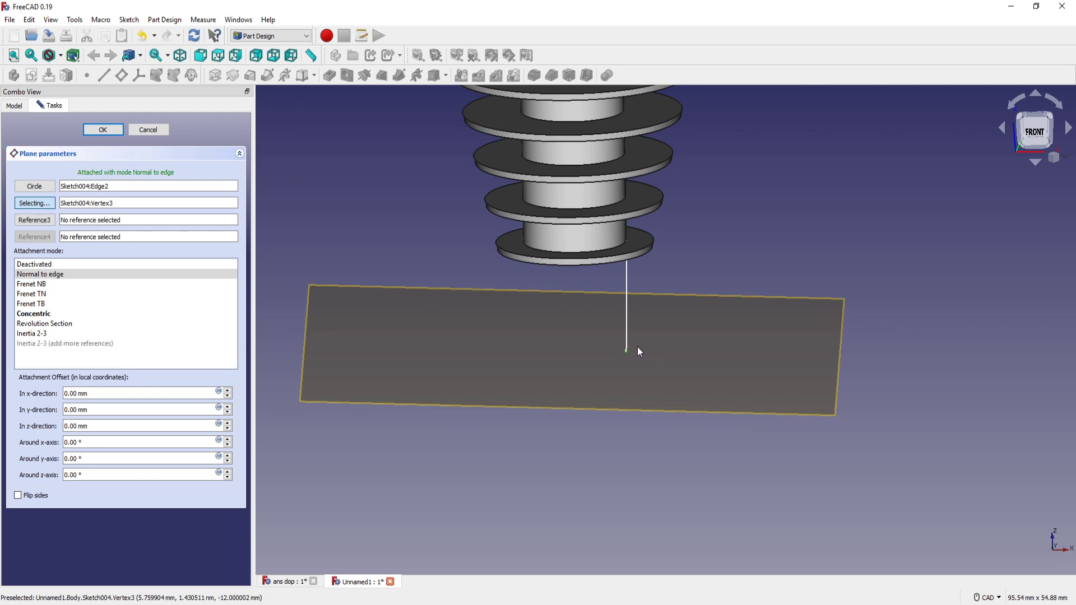
pyautogui.click(110, 130)
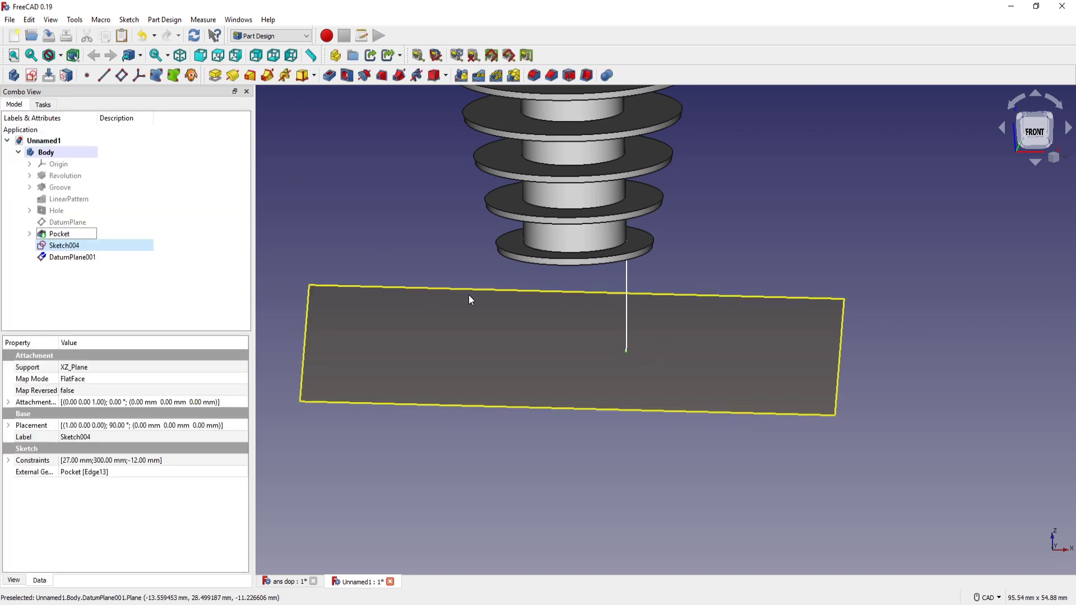
pyautogui.click(489, 335)
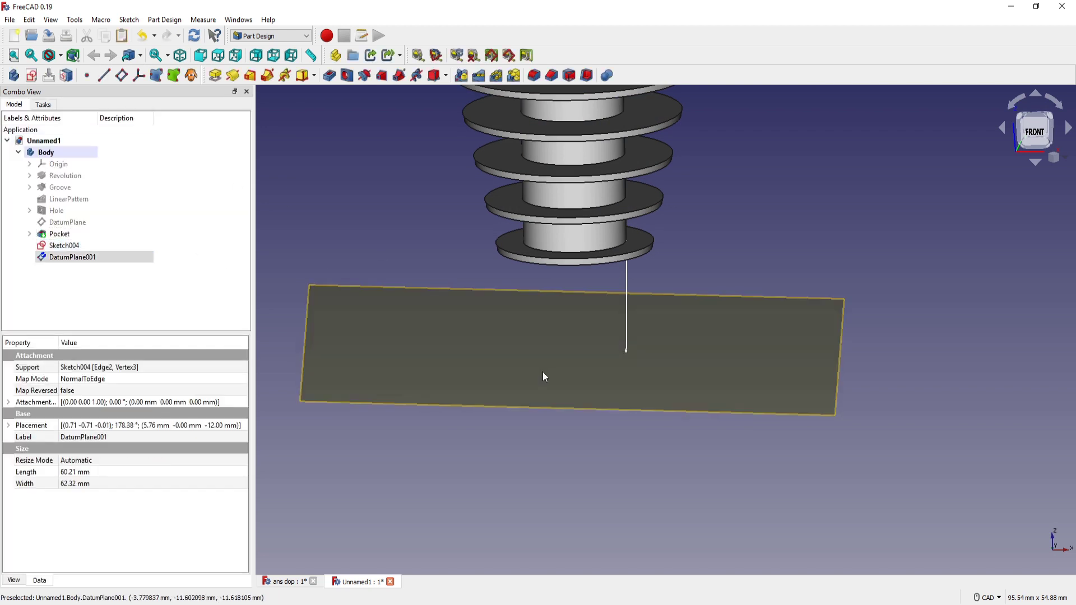
# Step: Sketch a circle of 1.5 mm radius centred on DatumPlane001's origin, then close the sketch
pyautogui.click(31, 75)
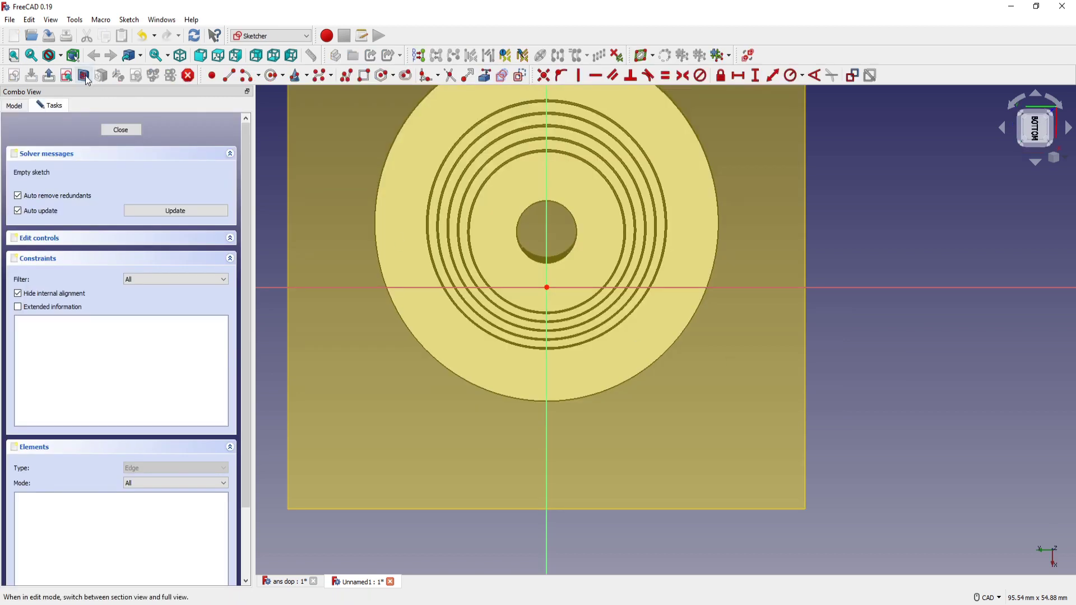
pyautogui.click(272, 75)
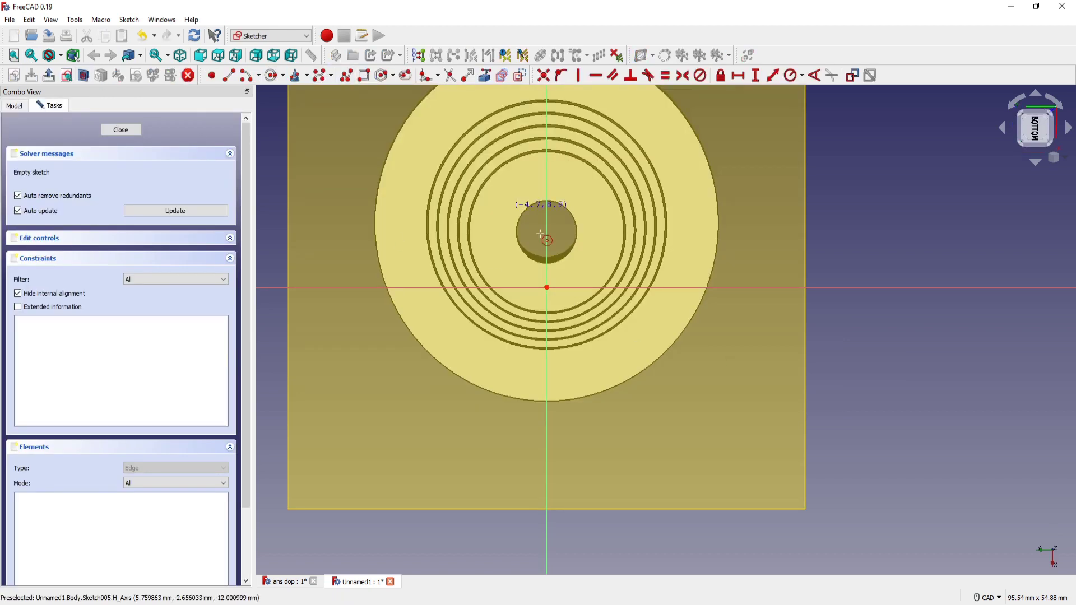
pyautogui.click(546, 288)
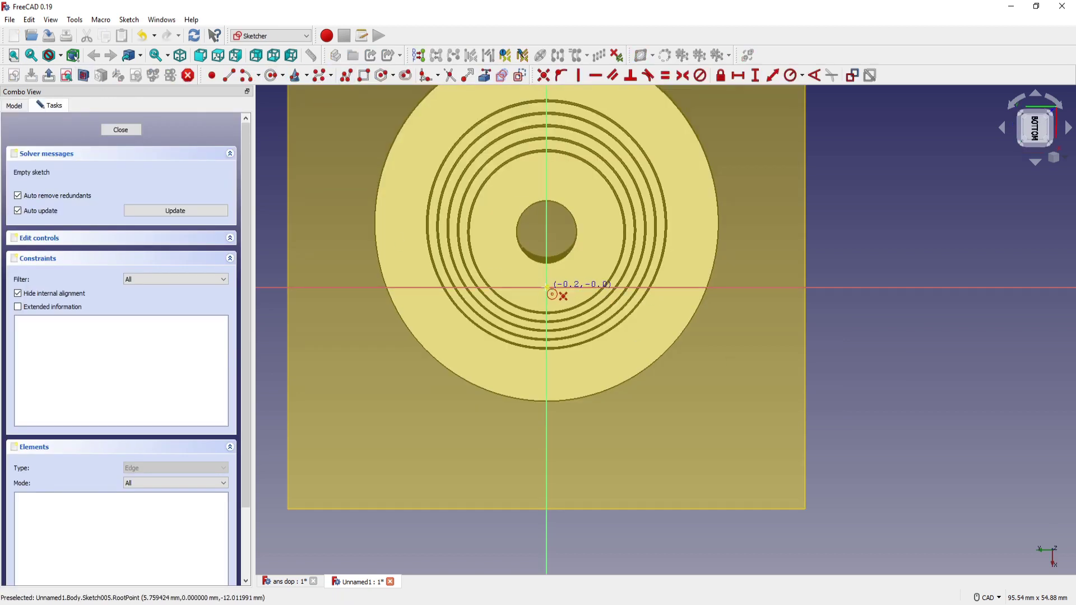
pyautogui.click(562, 297)
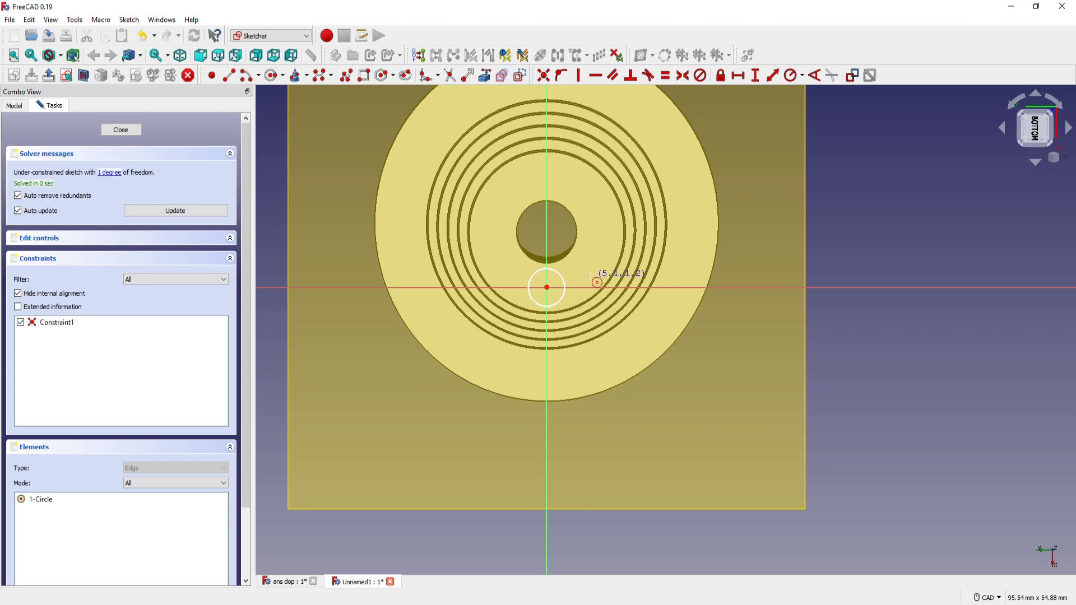
pyautogui.click(565, 288)
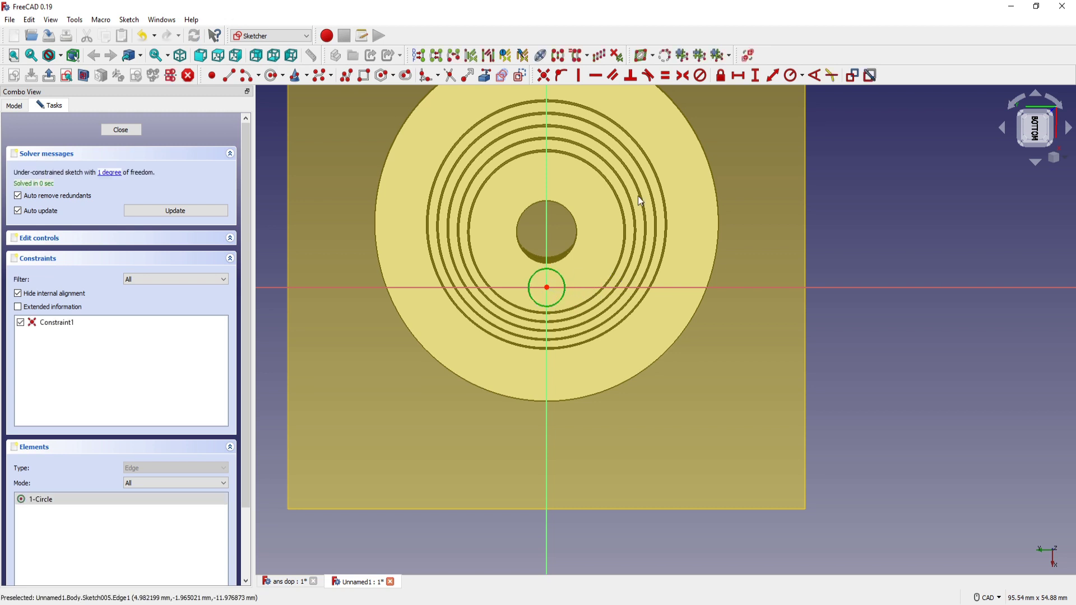
pyautogui.click(787, 76)
pyautogui.write('1.')
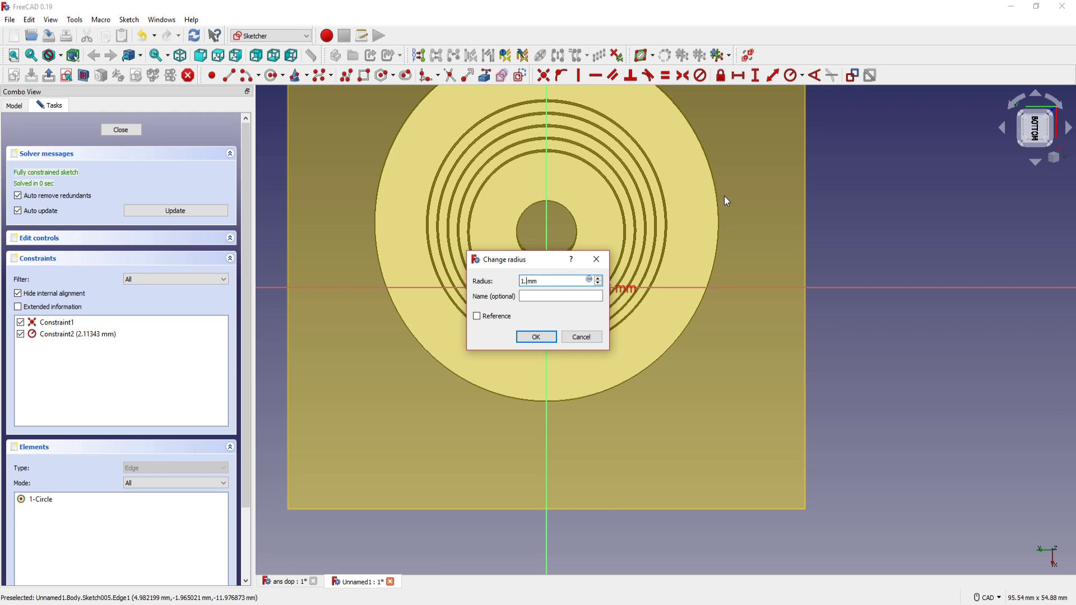
pyautogui.write('5')
pyautogui.press('Return')
pyautogui.press('Escape')
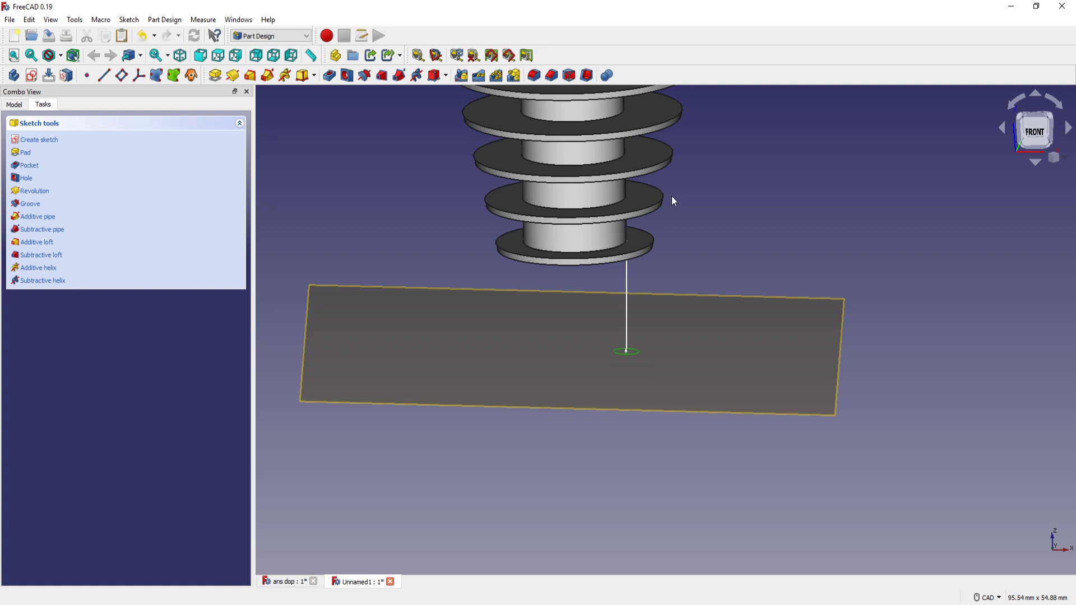
# Step: Hide the datum plane and sweep Sketch005's circle along Sketch004's line as an additive pipe
pyautogui.click(695, 345)
pyautogui.press('space')
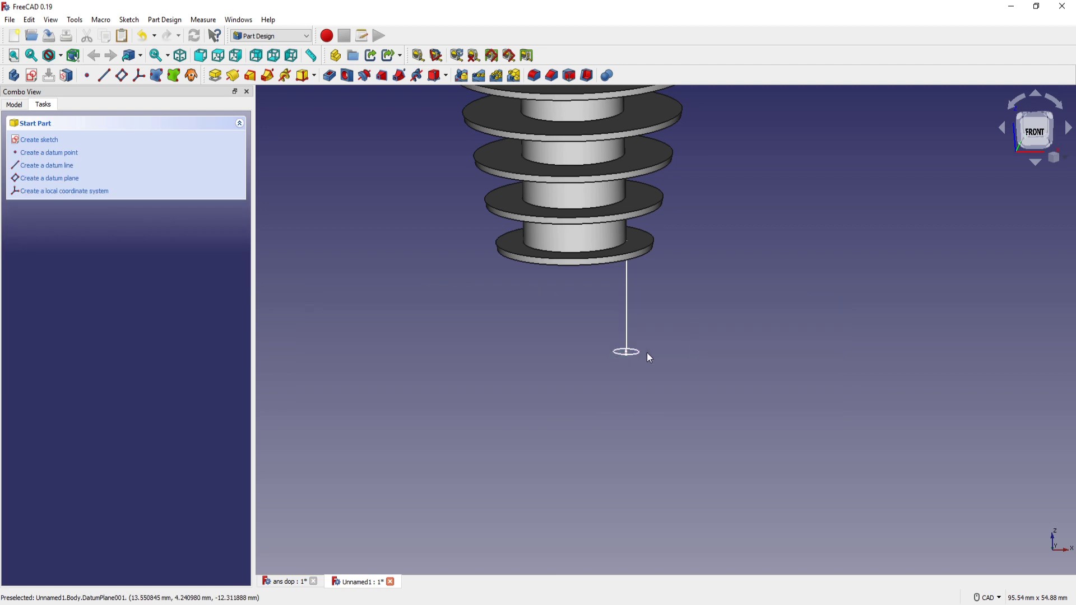
pyautogui.click(639, 351)
pyautogui.moveTo(633, 401)
pyautogui.mouseDown(button='middle')
pyautogui.moveTo(630, 383)
pyautogui.moveTo(625, 399)
pyautogui.mouseUp(button='middle')
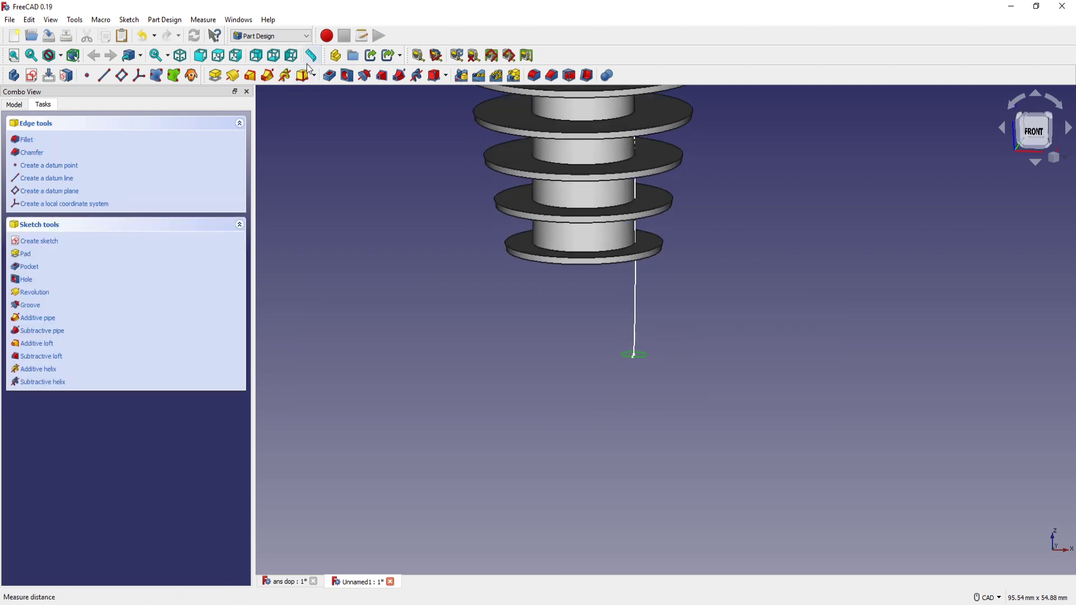
pyautogui.click(266, 76)
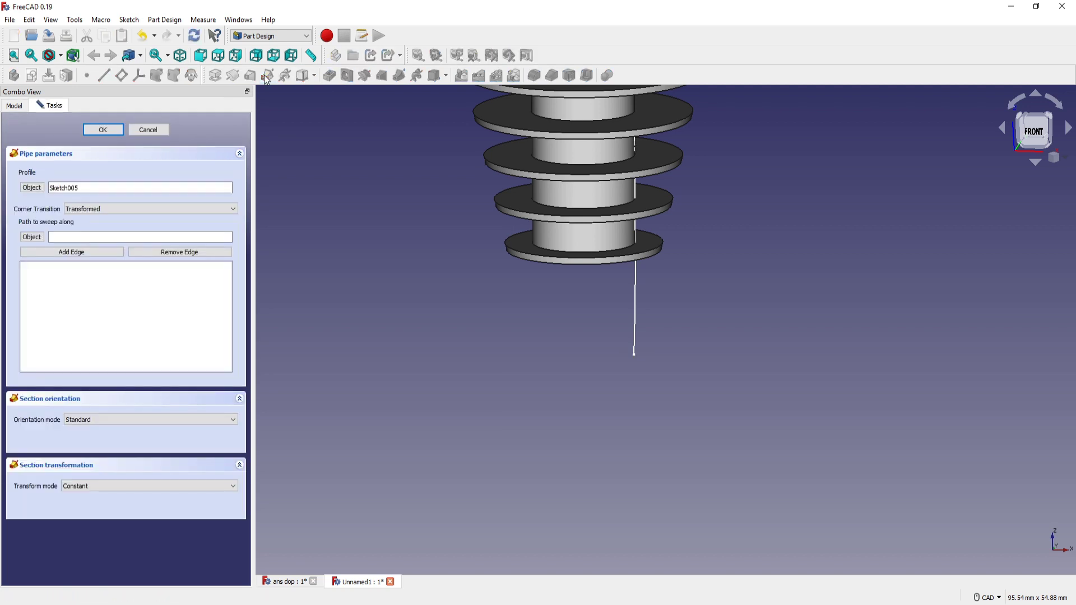
pyautogui.click(31, 238)
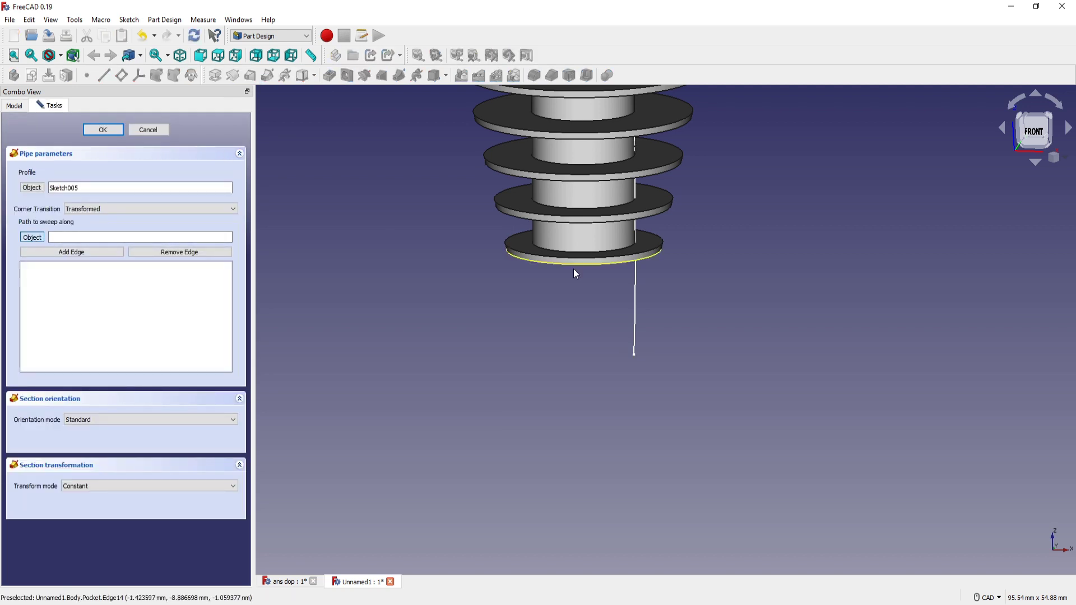
pyautogui.click(635, 288)
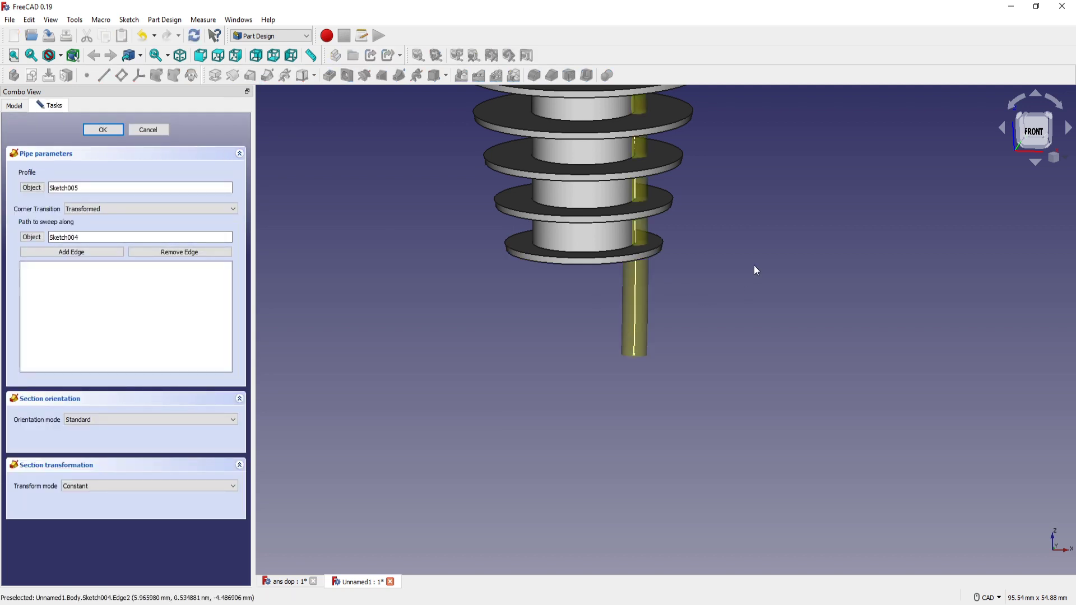
pyautogui.scroll(-2, 729, 297)
pyautogui.scroll(-2, 700, 324)
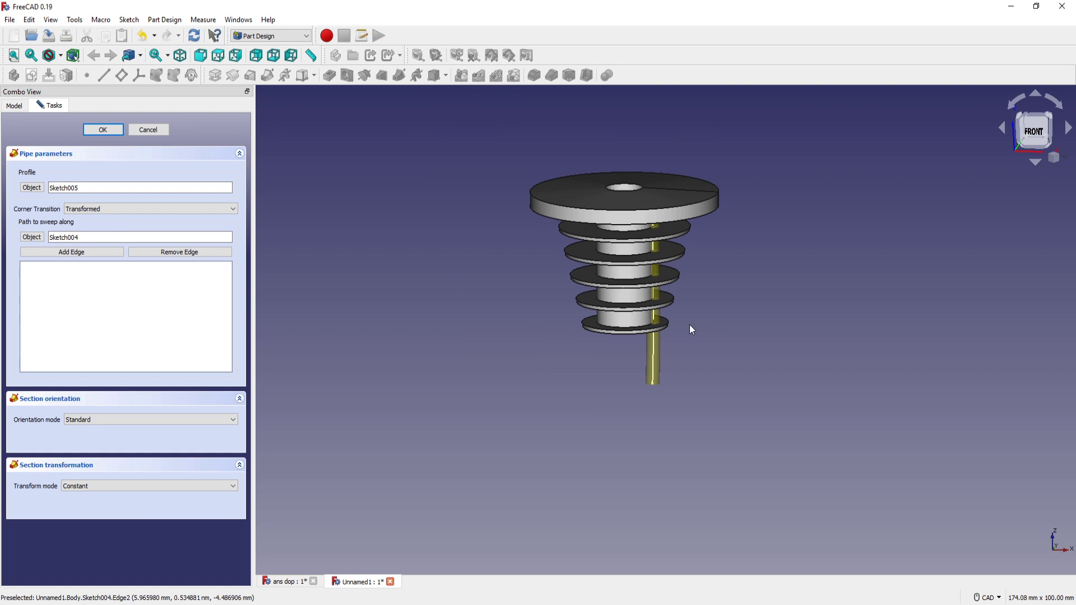
pyautogui.click(103, 129)
pyautogui.moveTo(666, 382); pyautogui.dragTo(674, 338, button='middle')
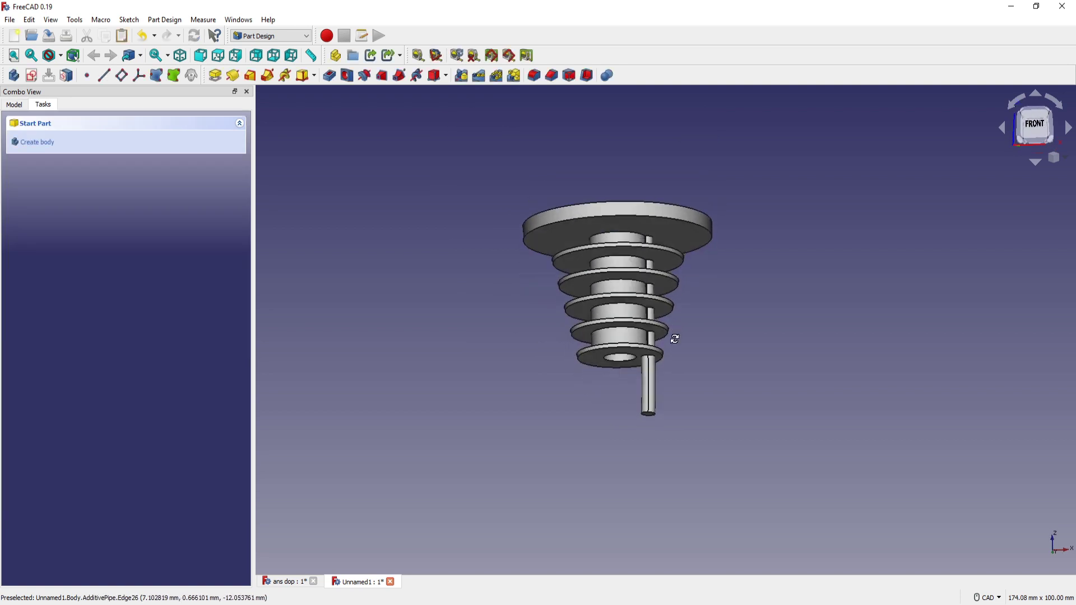
pyautogui.click(12, 105)
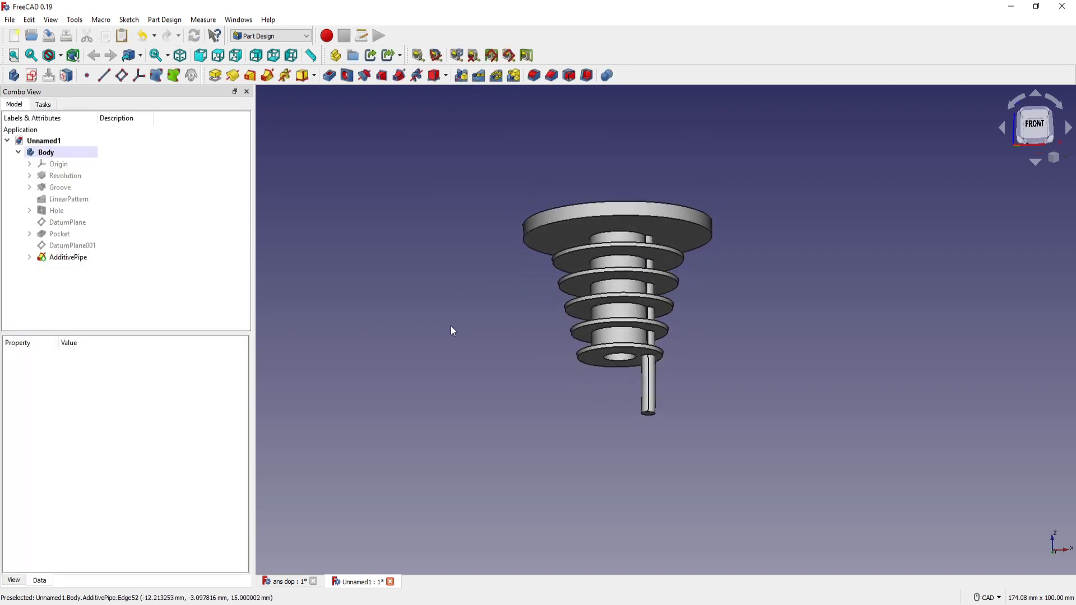
# Step: Copy the path sketch Sketch004 alone, excluding the Pocket and its other dependencies
pyautogui.click(29, 257)
pyautogui.click(79, 281)
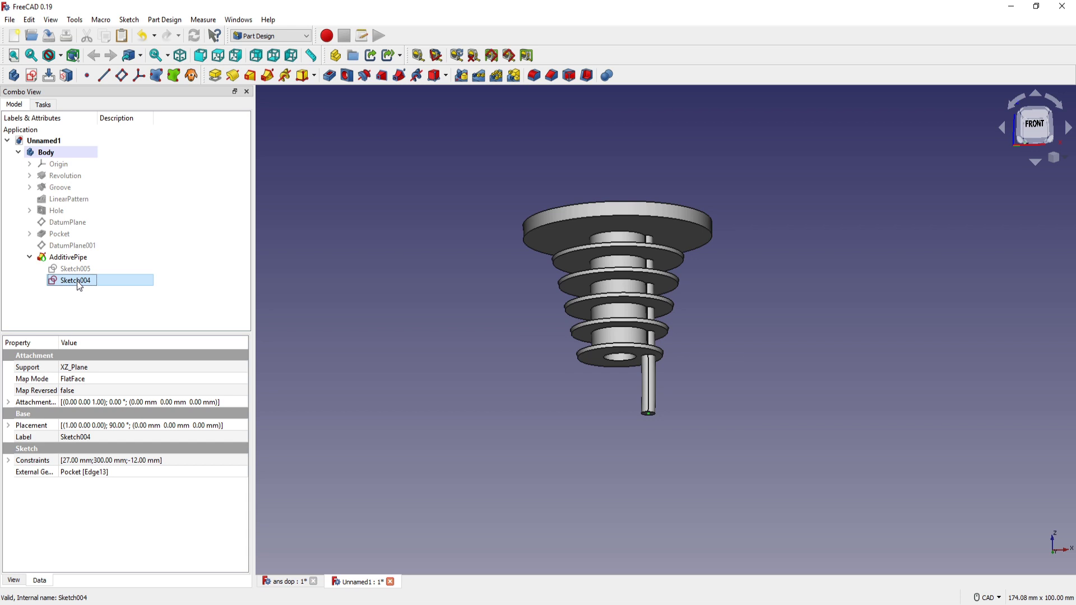
pyautogui.rightClick(76, 280)
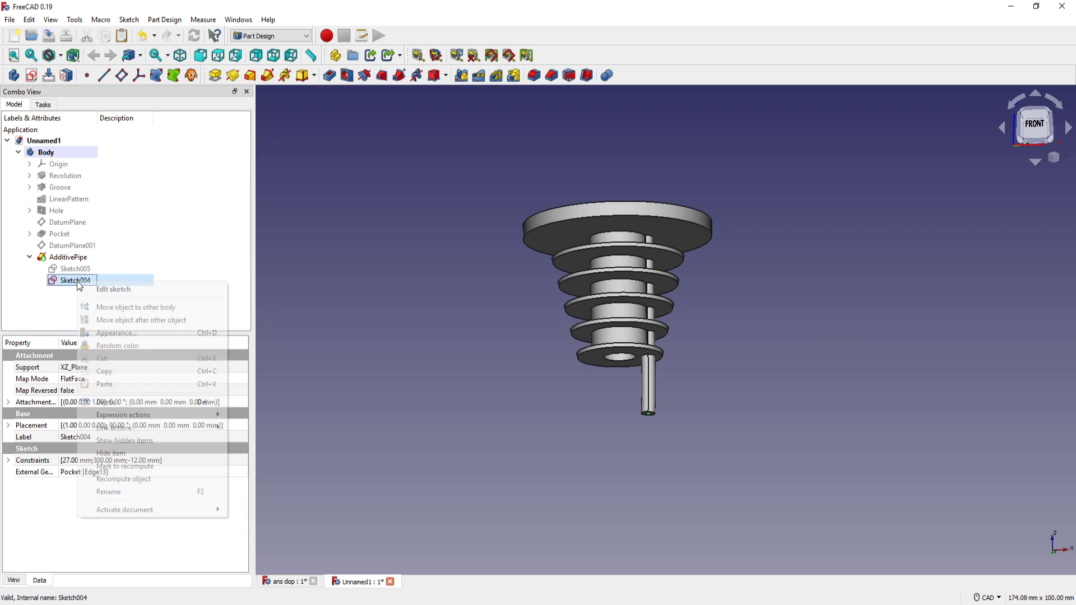
pyautogui.click(115, 374)
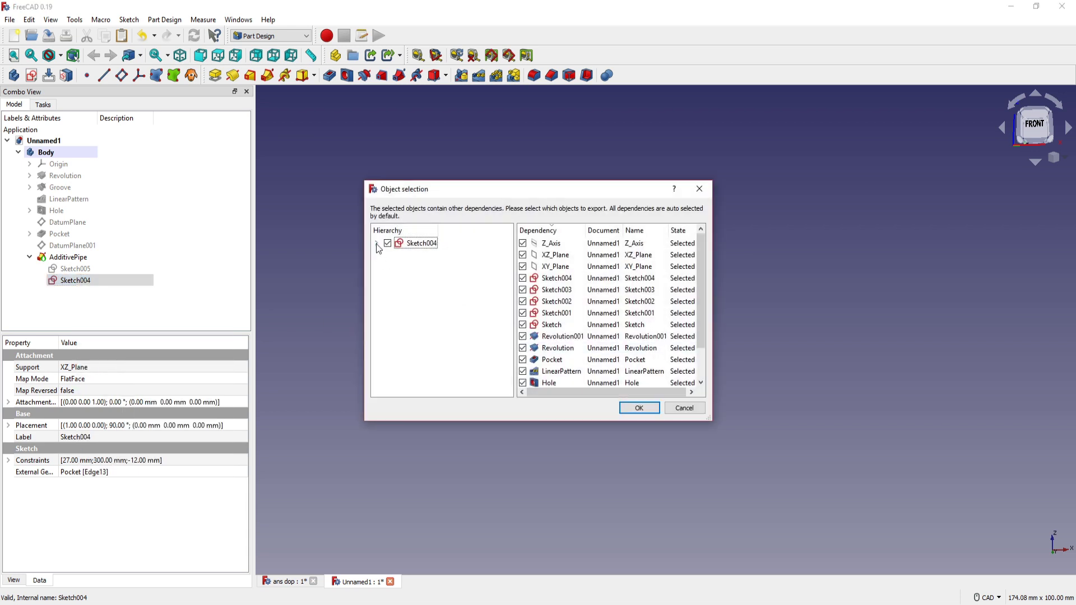
pyautogui.click(377, 245)
pyautogui.click(398, 267)
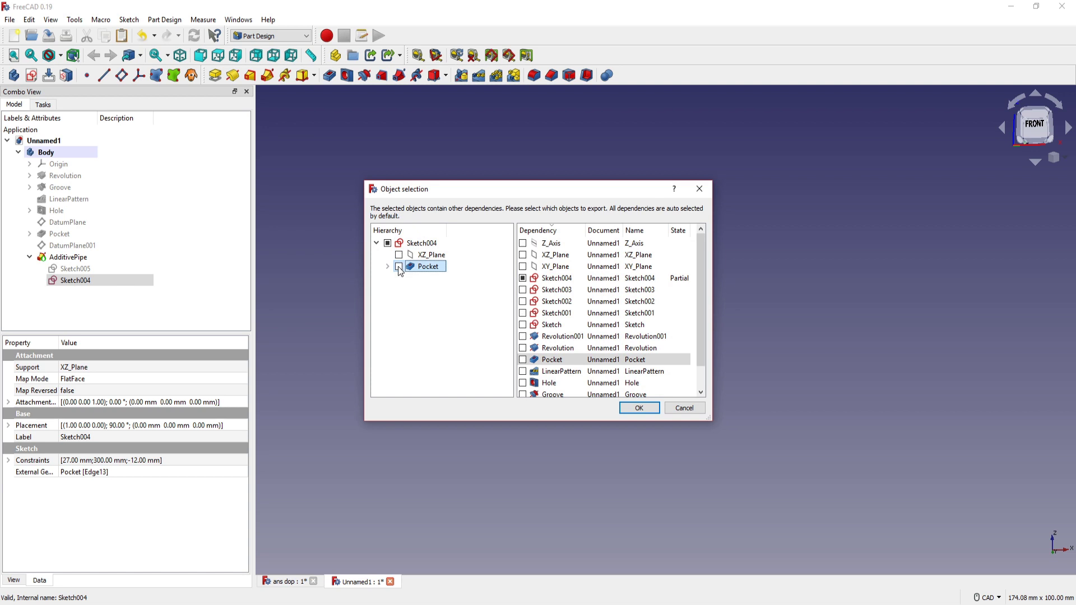
pyautogui.click(651, 409)
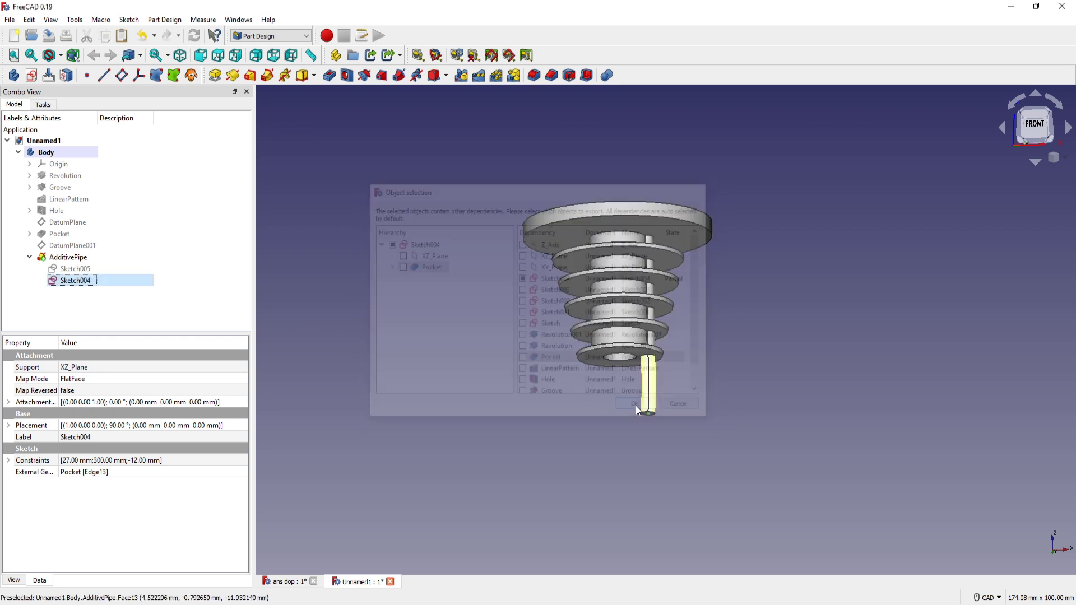
# Step: Paste the copy as Sketch006 and move it into Body
pyautogui.rightClick(80, 283)
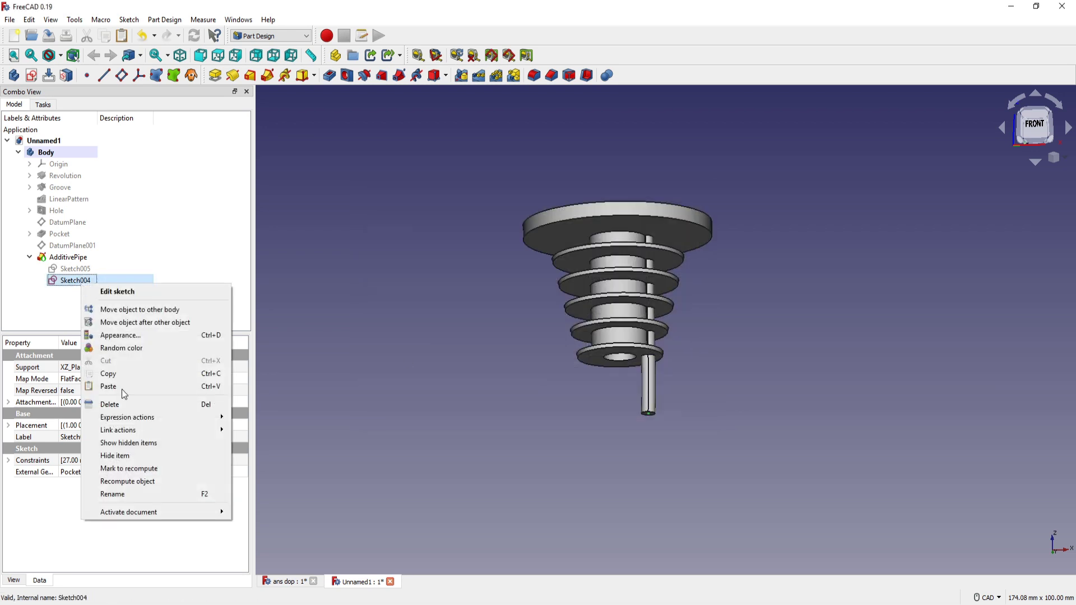
pyautogui.click(119, 387)
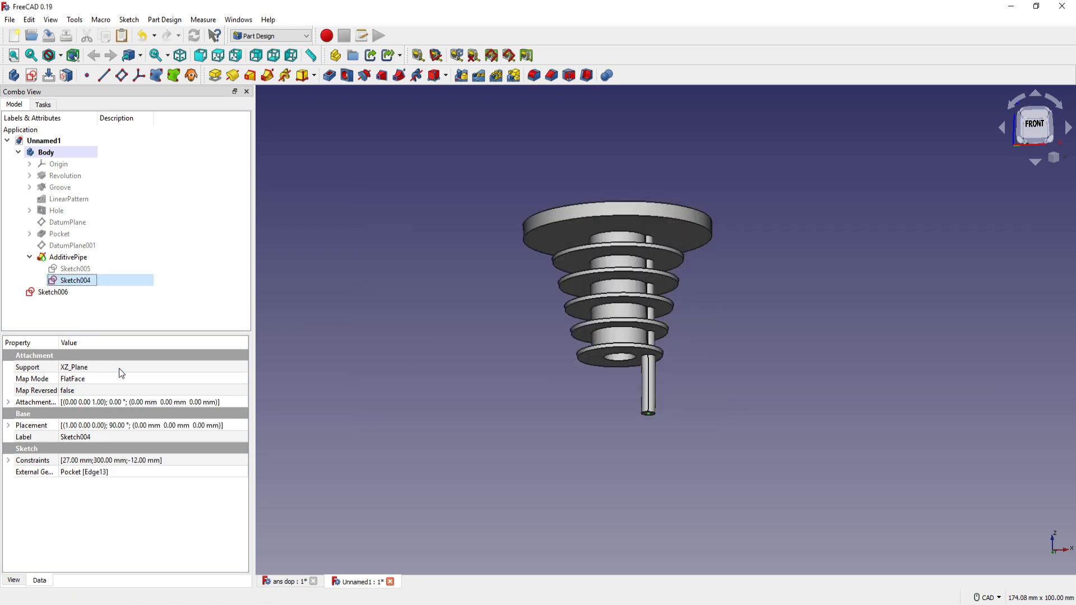
pyautogui.click(47, 294)
pyautogui.rightClick(48, 294)
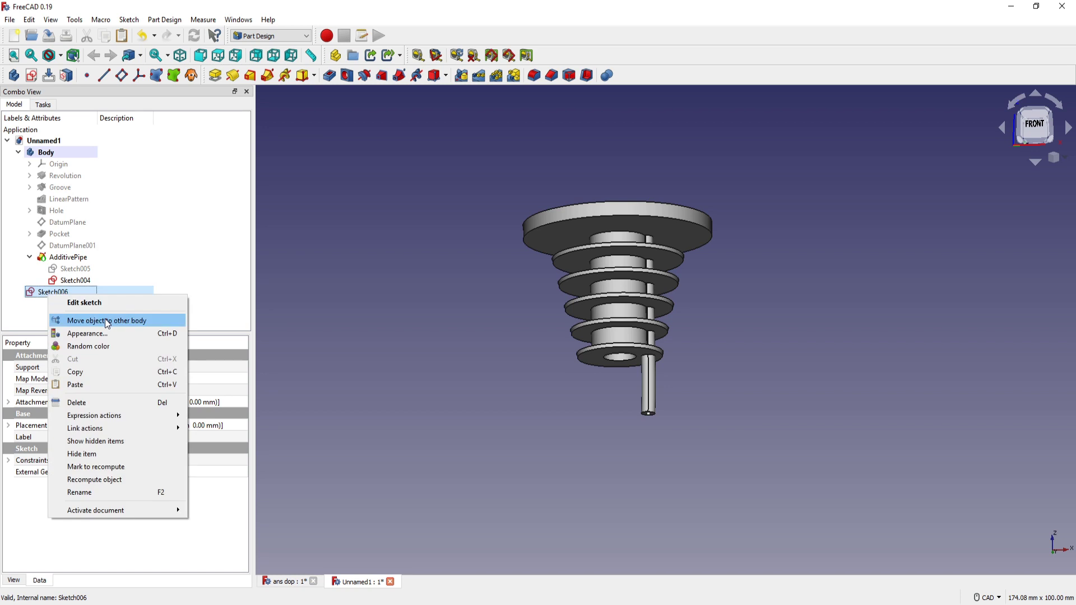
pyautogui.click(114, 323)
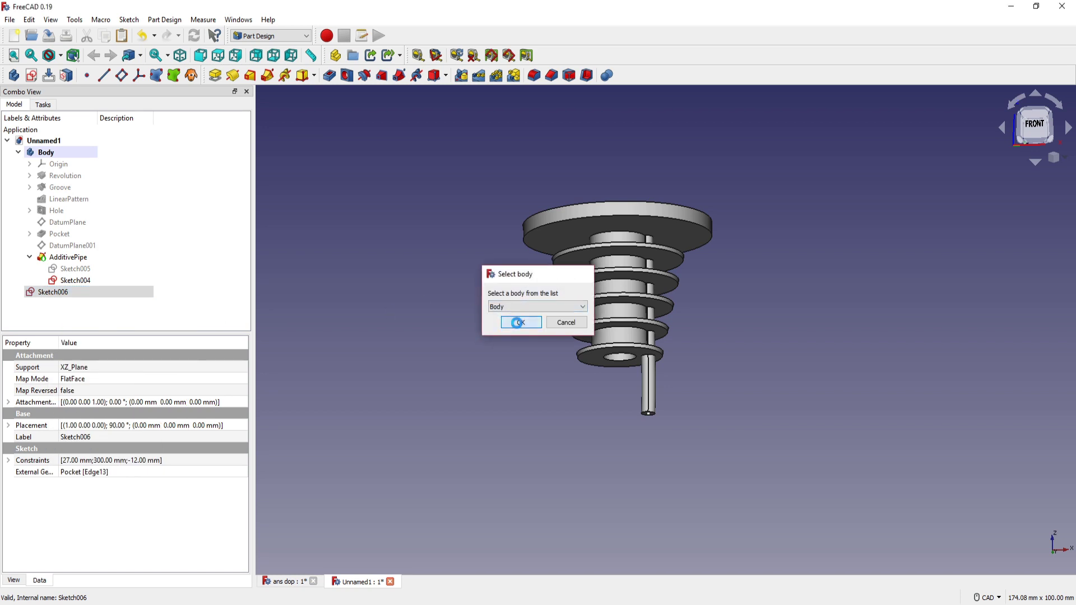
pyautogui.click(520, 323)
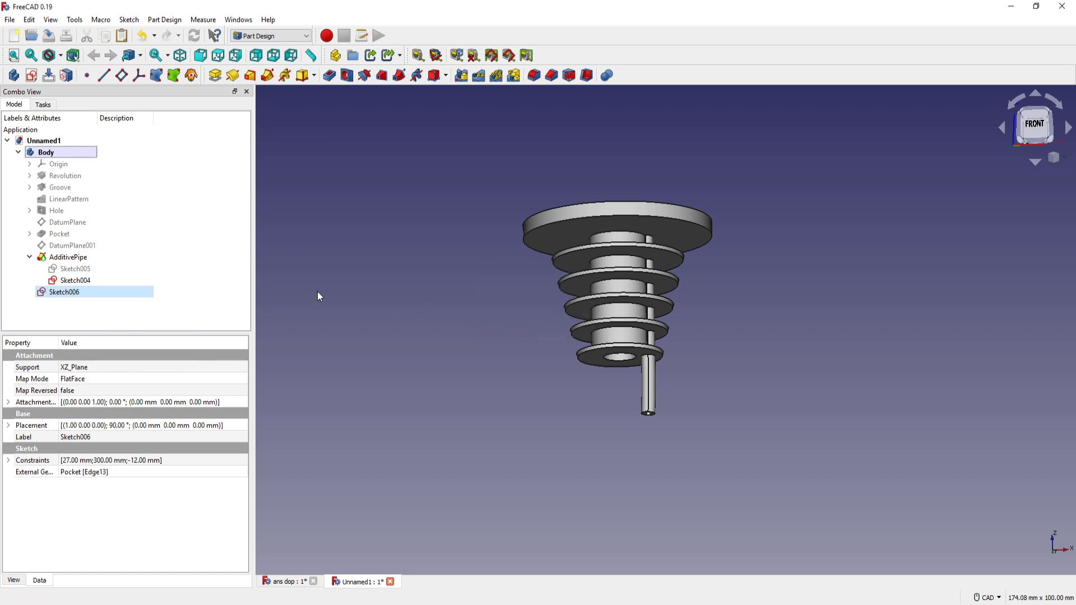
pyautogui.click(72, 282)
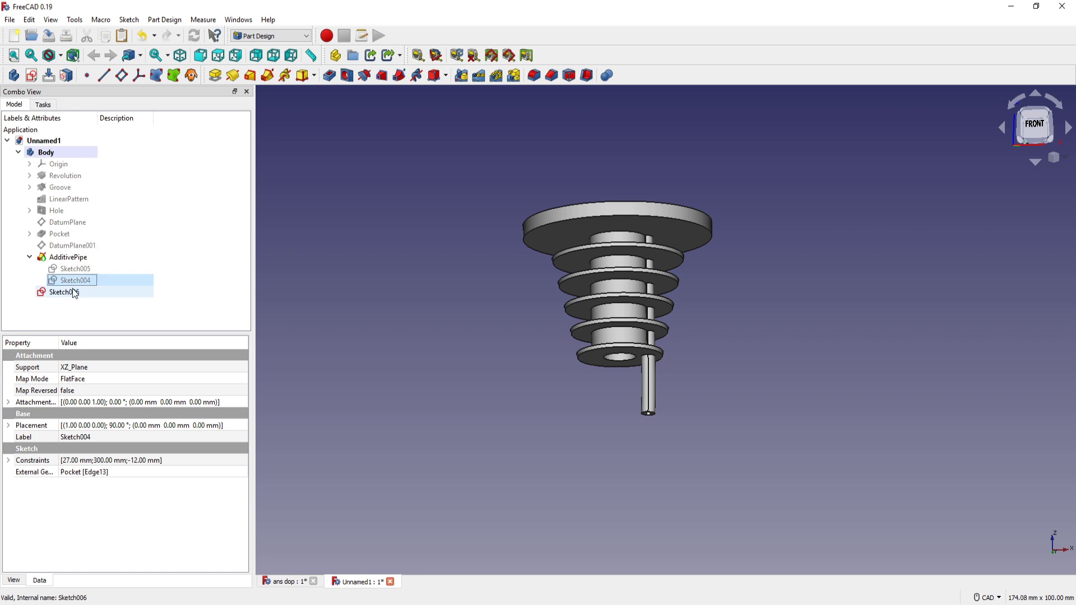
# Step: Change Sketch006's 27 mm vertical line dimension to 30 mm and close the sketch
pyautogui.doubleClick(72, 294)
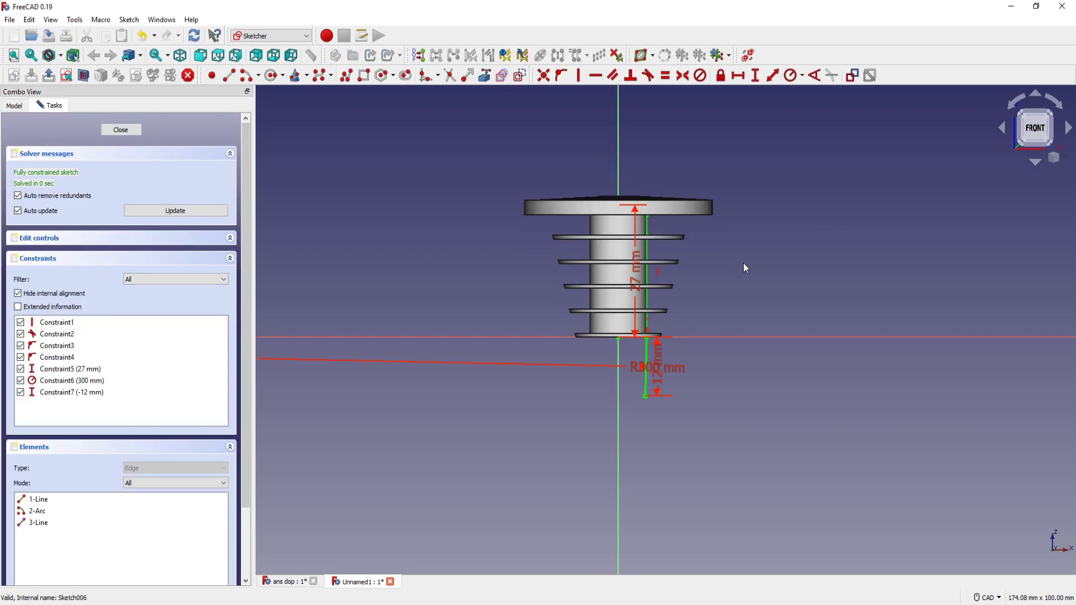
pyautogui.scroll(3, 699, 316)
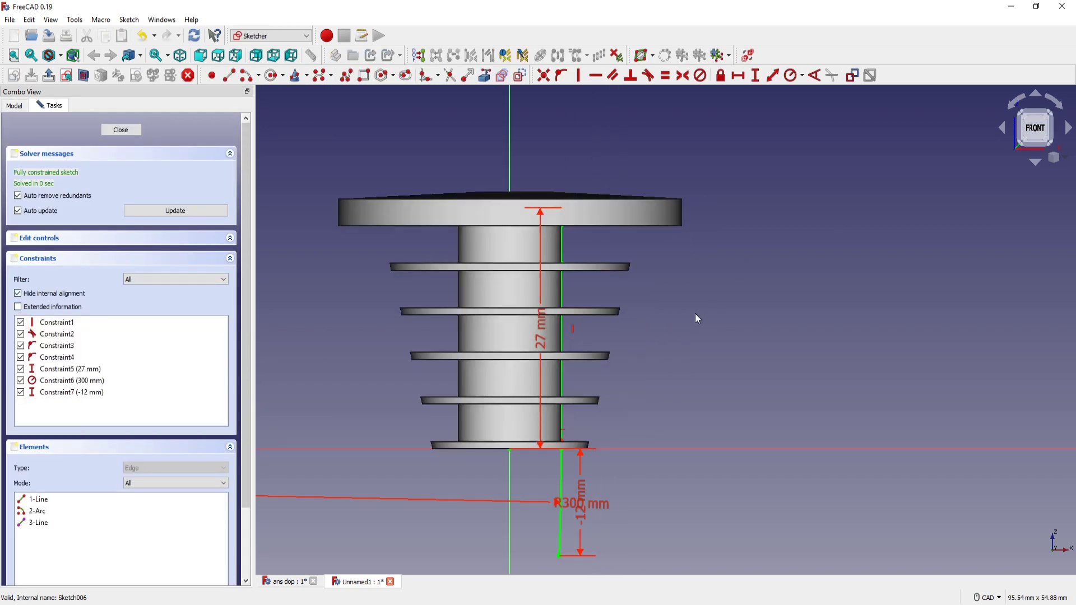
pyautogui.doubleClick(542, 320)
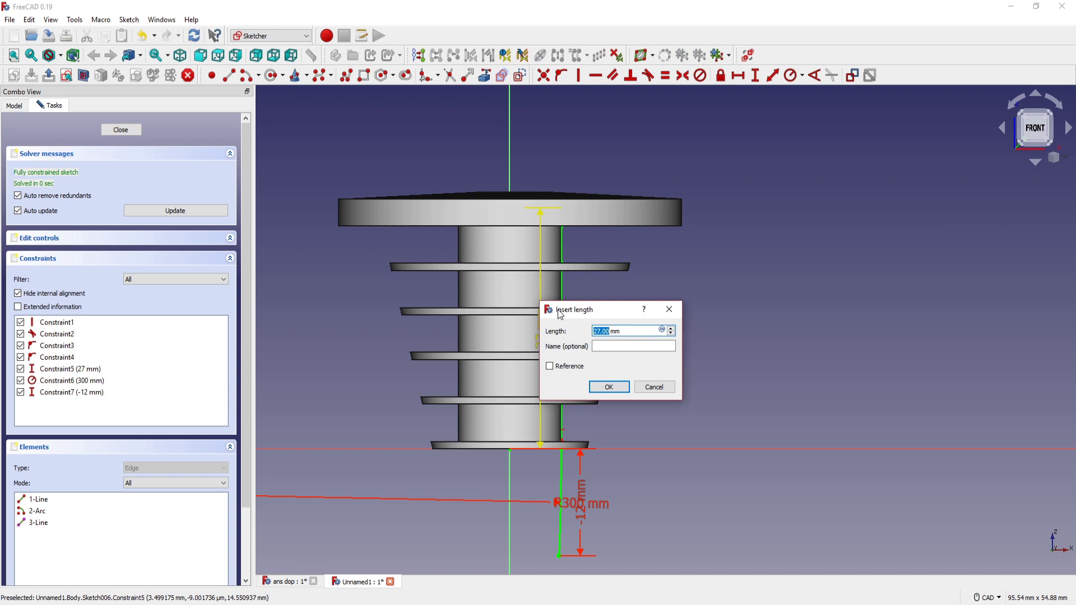
pyautogui.press('Return')
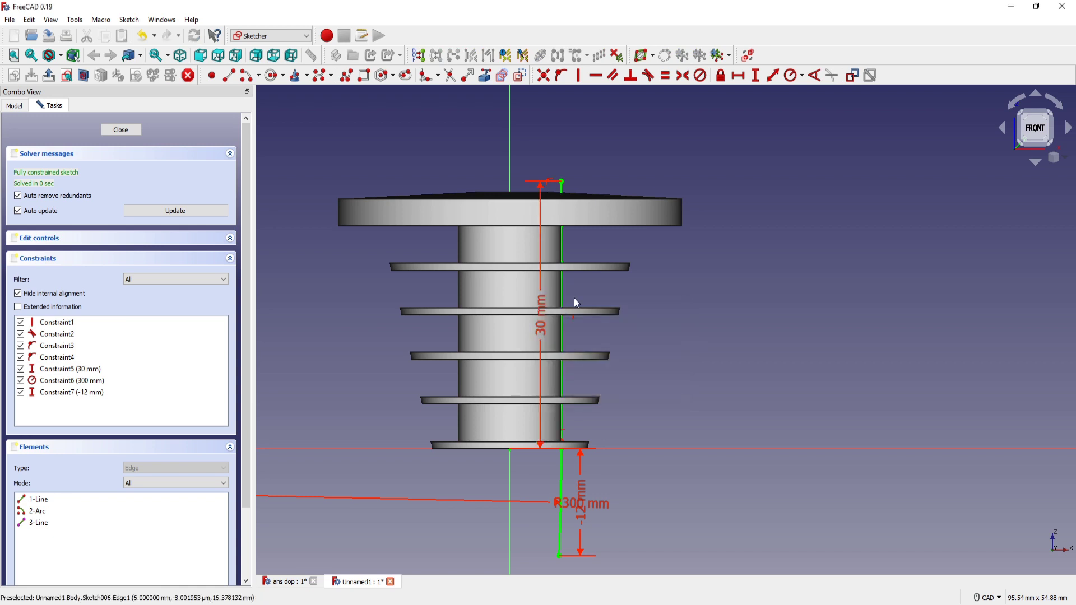
pyautogui.moveTo(683, 329); pyautogui.dragTo(705, 320, button='middle')
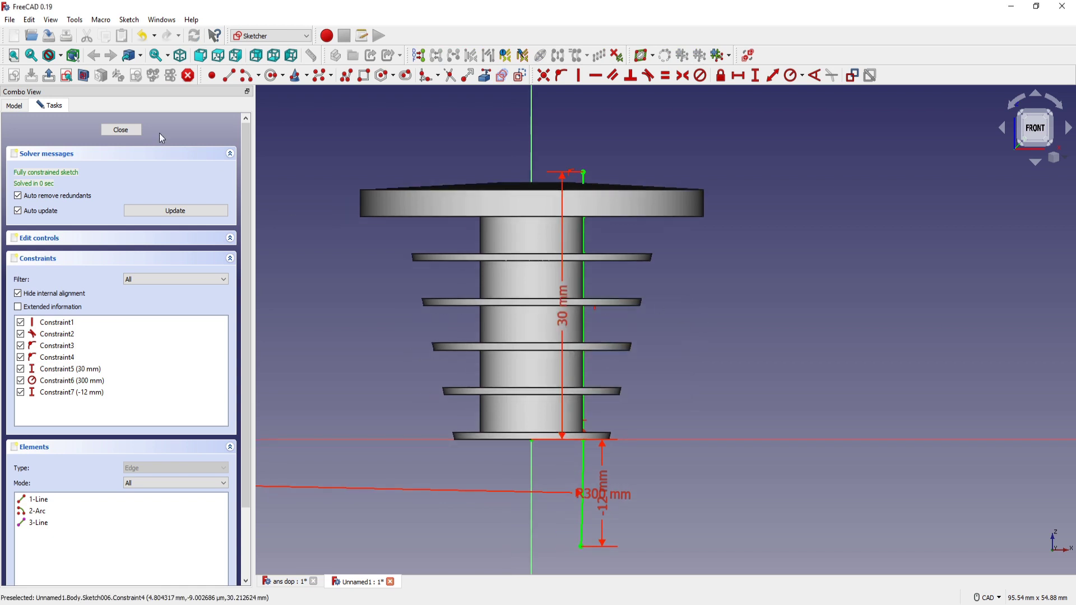
pyautogui.click(122, 131)
pyautogui.moveTo(718, 313)
pyautogui.mouseDown(button='middle')
pyautogui.moveTo(704, 315)
pyautogui.moveTo(677, 372)
pyautogui.moveTo(687, 297)
pyautogui.moveTo(465, 255)
pyautogui.mouseUp(button='middle')
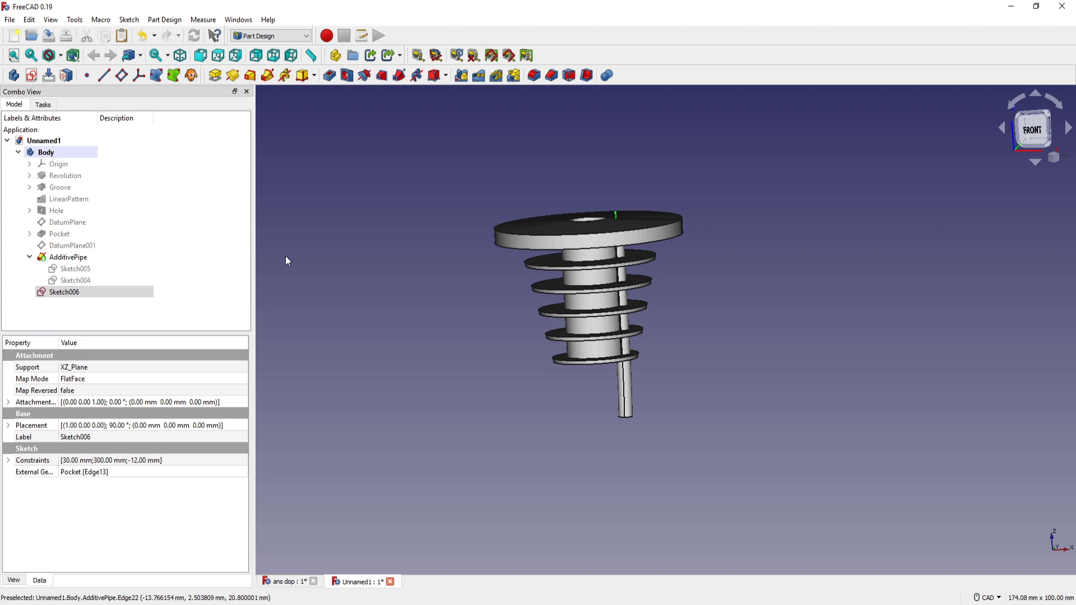
# Step: Start a sketch on DatumPlane001 and draw a small circle centred on the origin
pyautogui.click(87, 249)
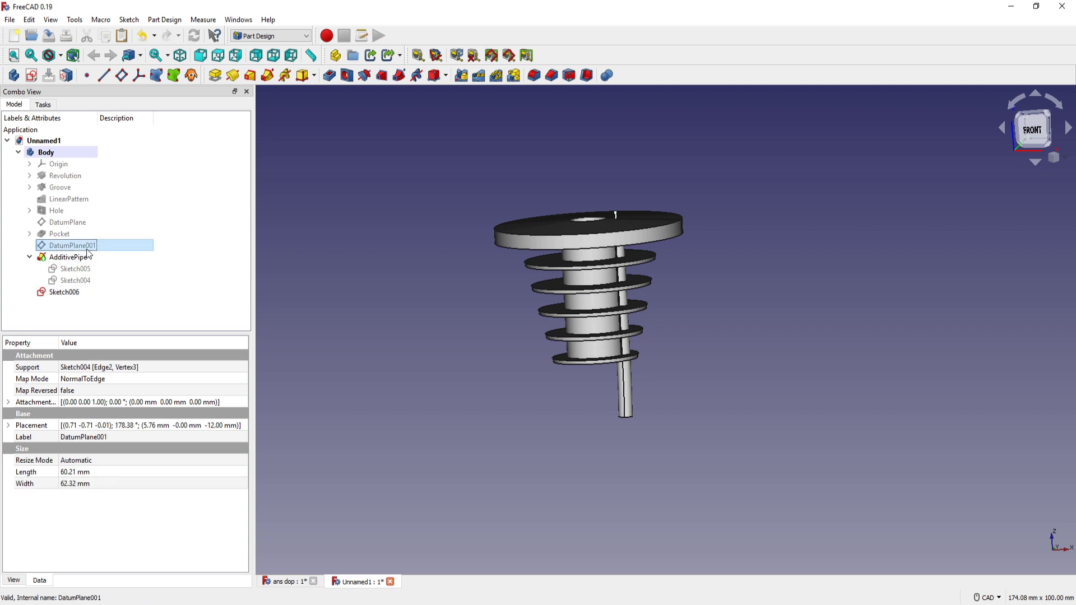
pyautogui.press('space')
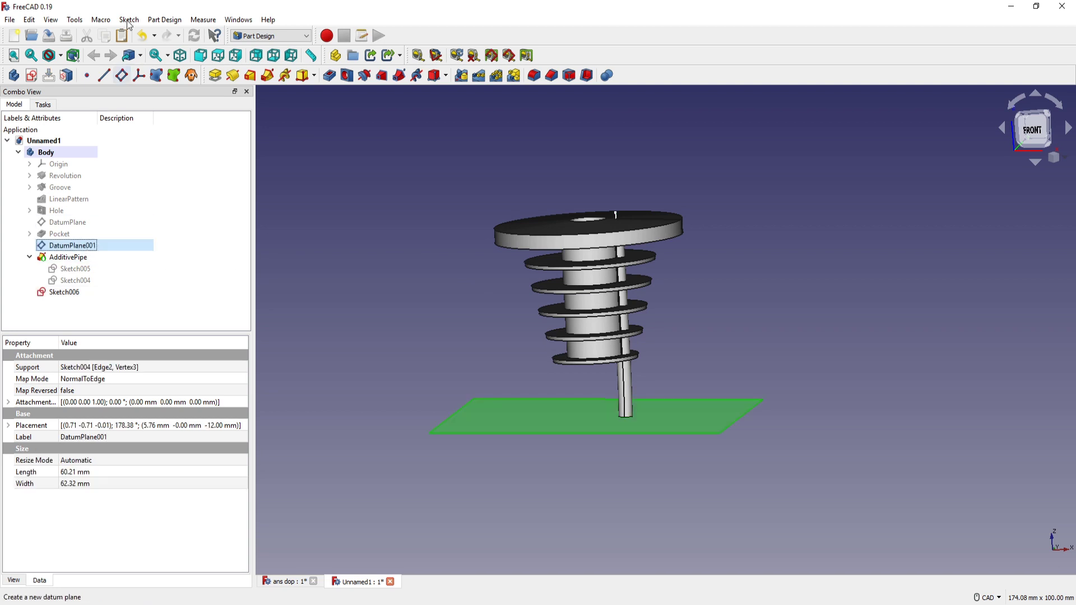
pyautogui.click(31, 75)
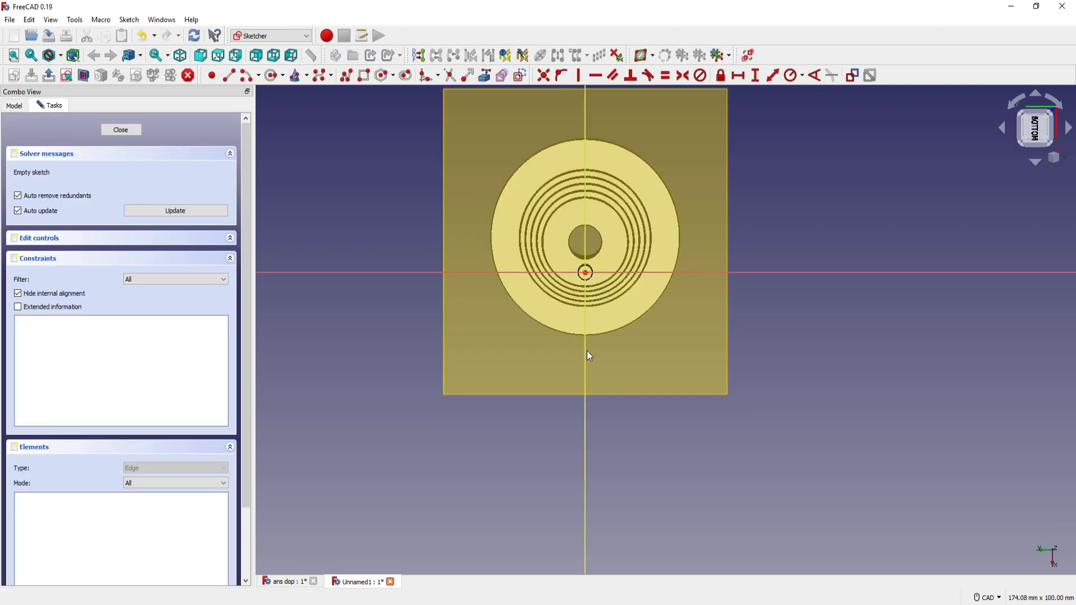
pyautogui.scroll(3, 708, 339)
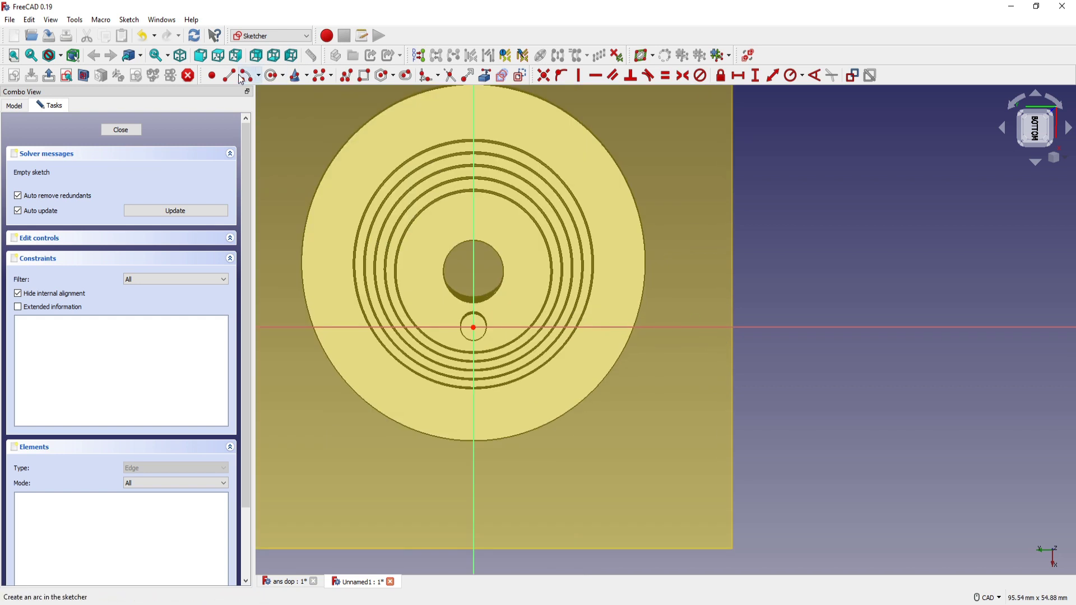
pyautogui.click(281, 82)
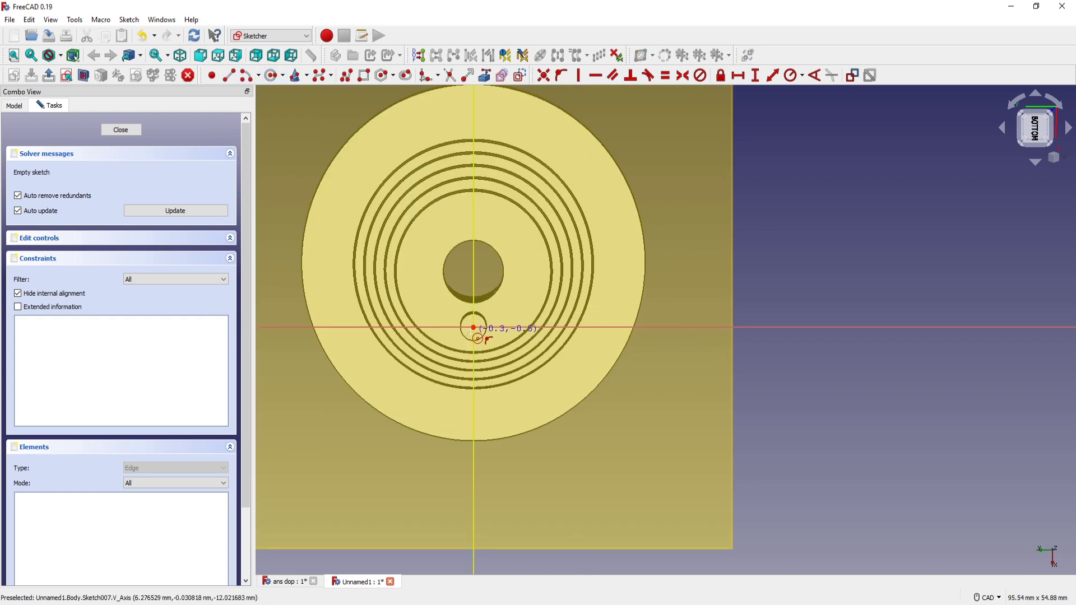
pyautogui.click(474, 327)
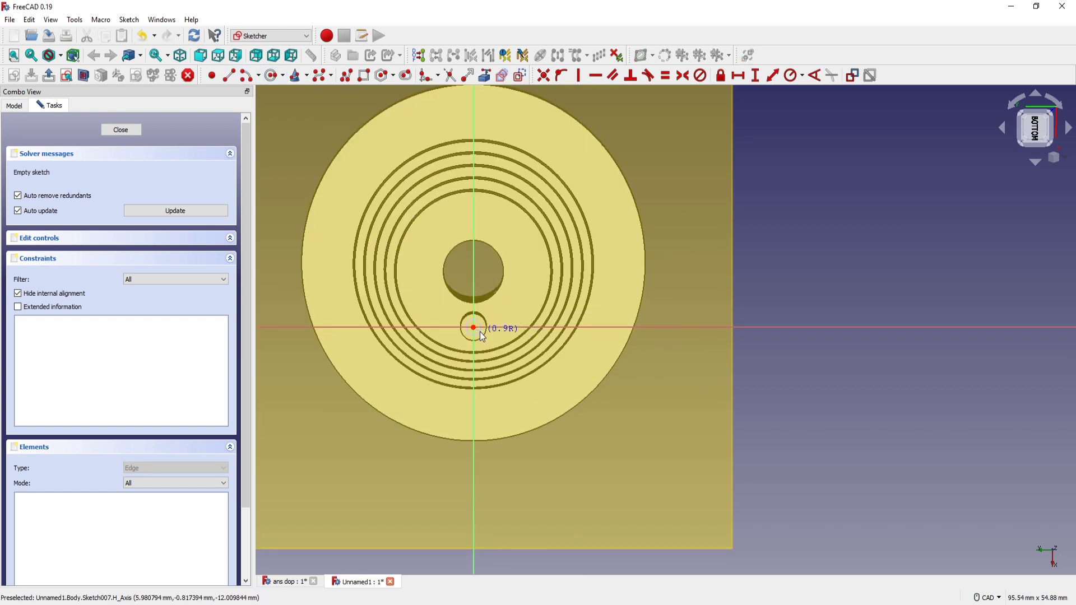
pyautogui.click(479, 331)
# Step: Constrain the small circle's radius to 1 mm and close the sketch
pyautogui.scroll(3, 521, 336)
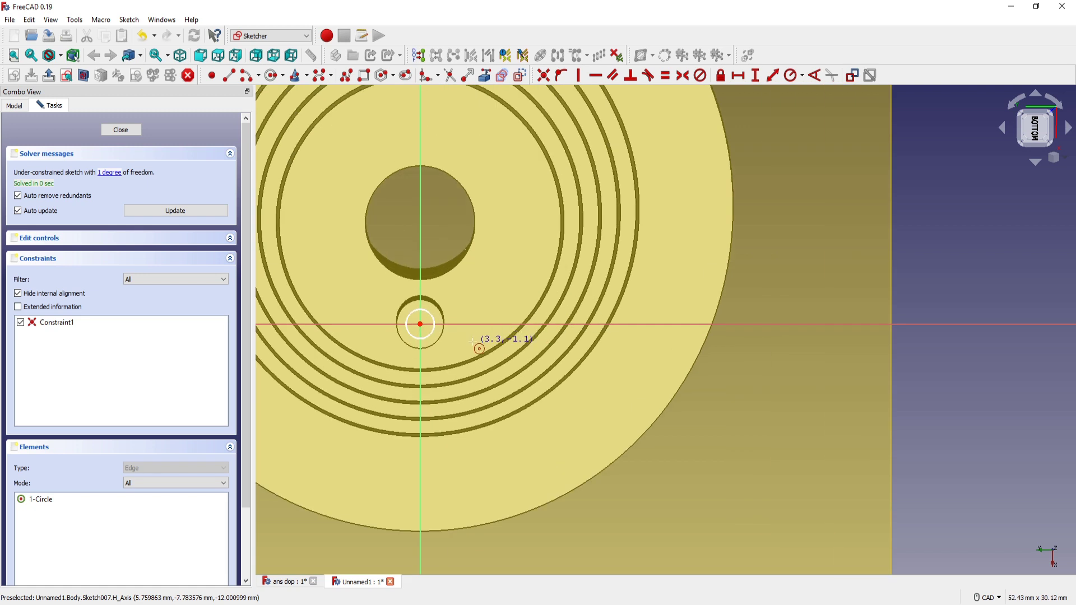
pyautogui.scroll(1, 498, 351)
pyautogui.moveTo(498, 352); pyautogui.dragTo(573, 363, button='middle')
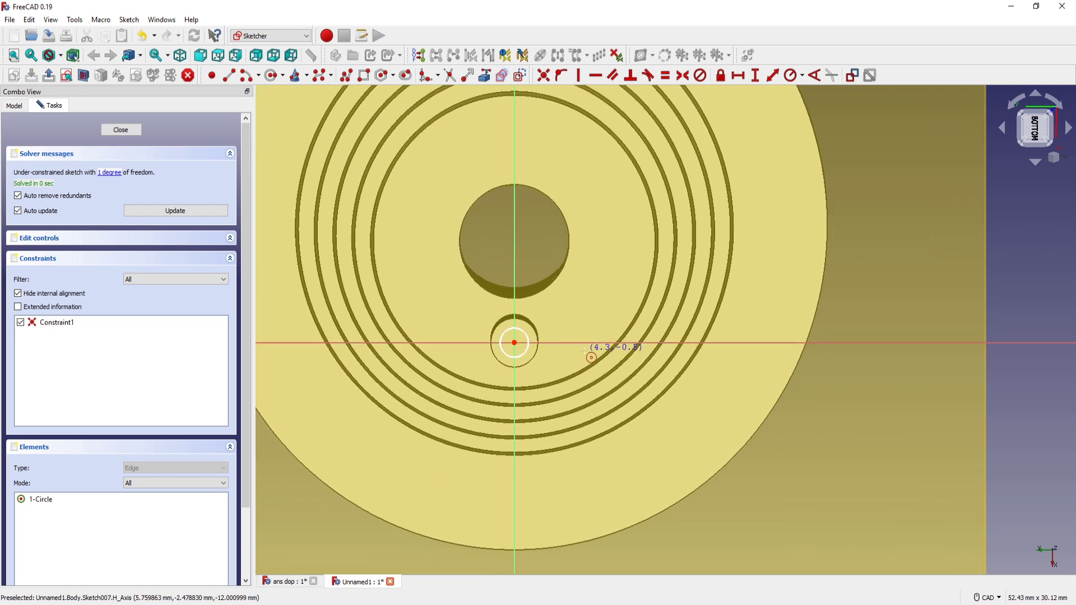
pyautogui.press('Escape')
pyautogui.click(529, 340)
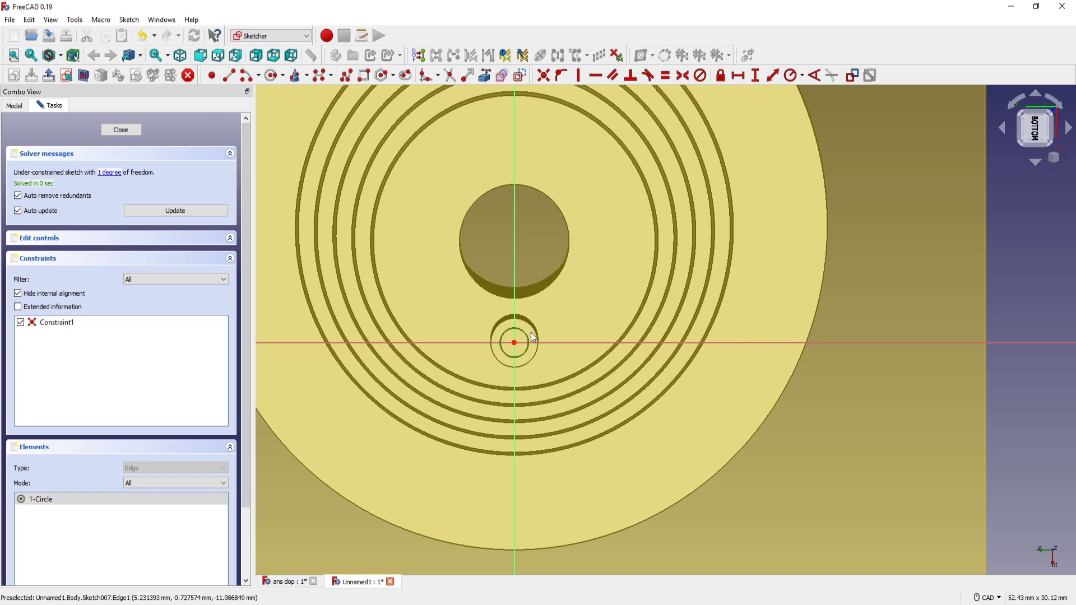
pyautogui.click(790, 75)
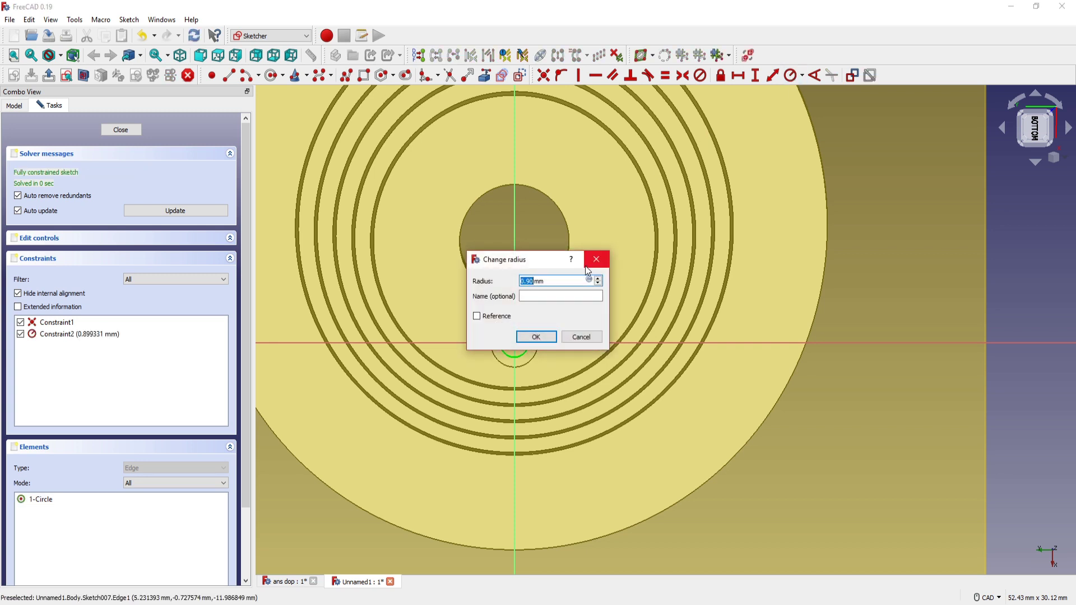
pyautogui.write('1')
pyautogui.press('Return')
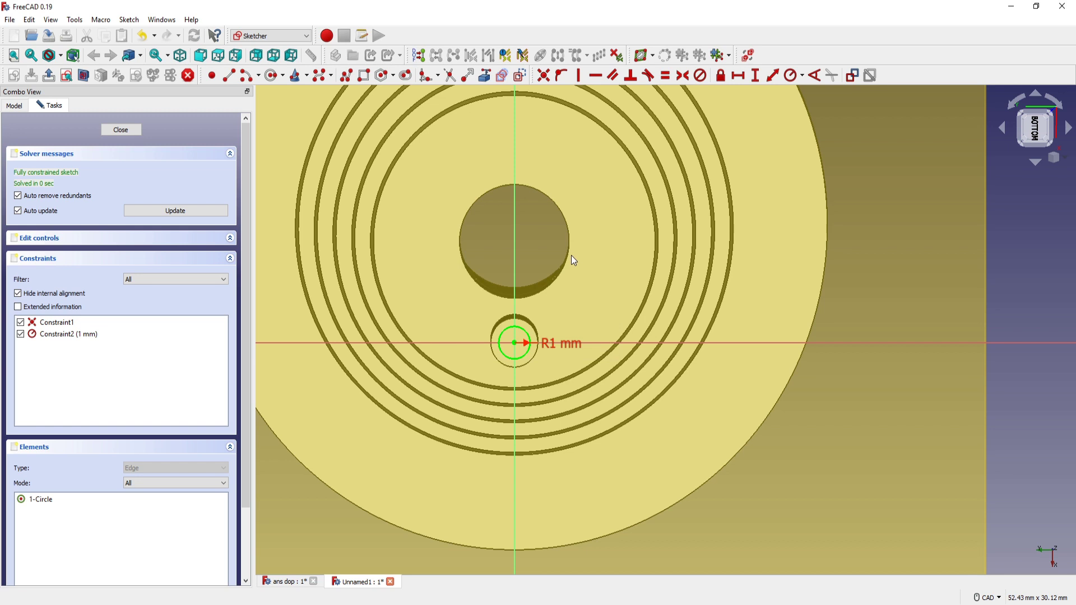
pyautogui.press('Escape')
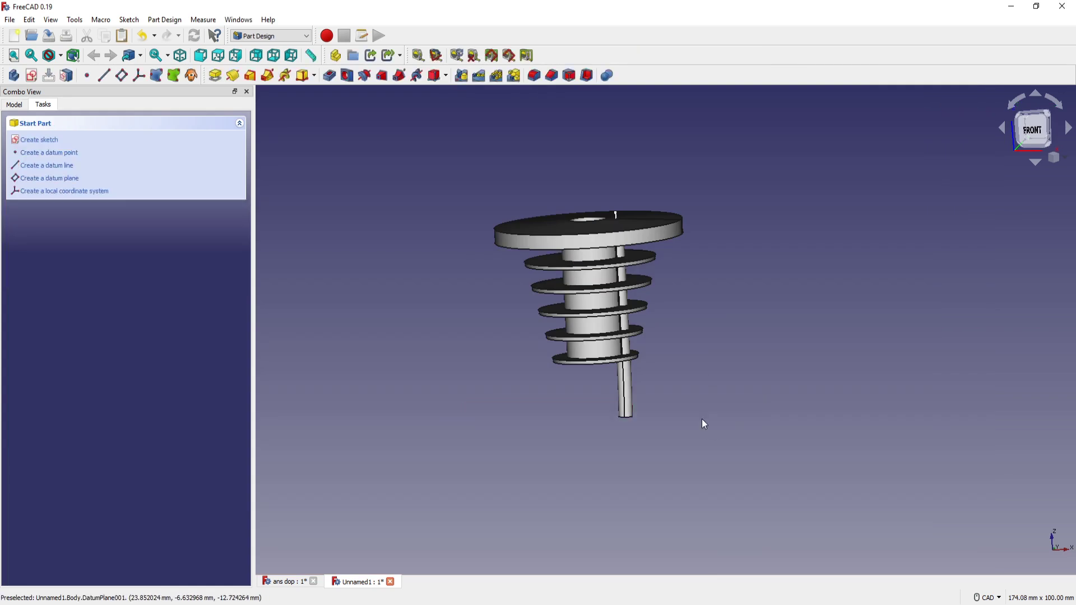
# Step: Cut a subtractive pipe sweeping Sketch007's 1 mm circle along the Sketch006 path
pyautogui.click(17, 105)
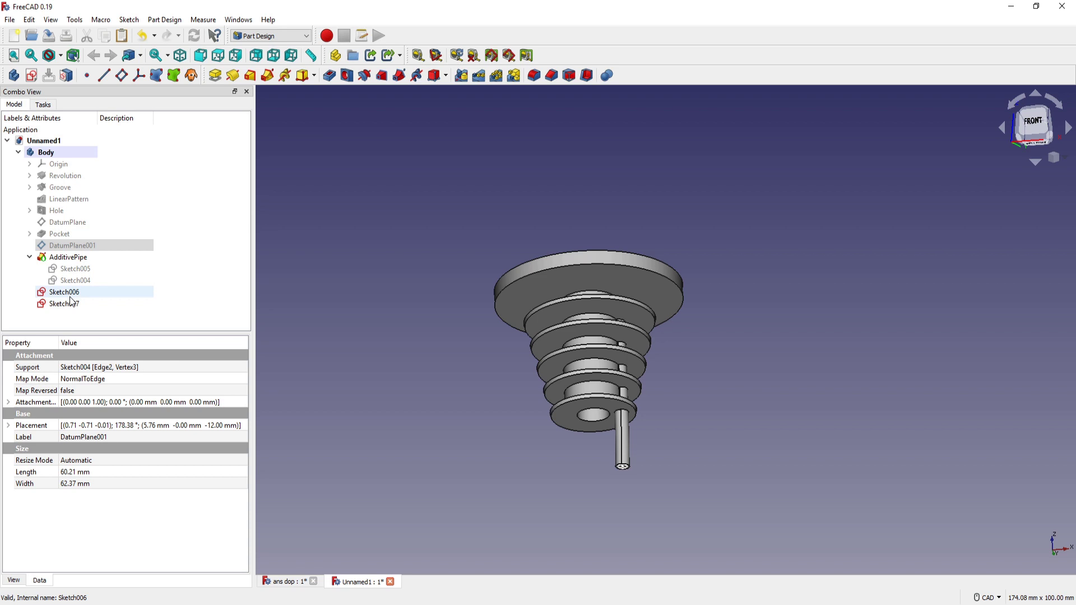
pyautogui.click(71, 303)
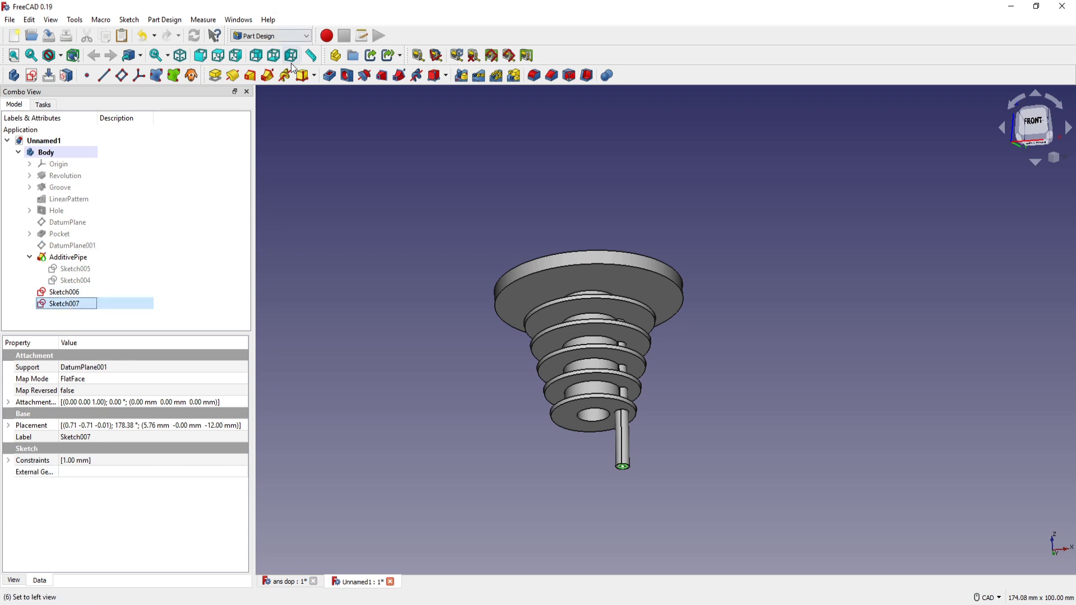
pyautogui.click(399, 77)
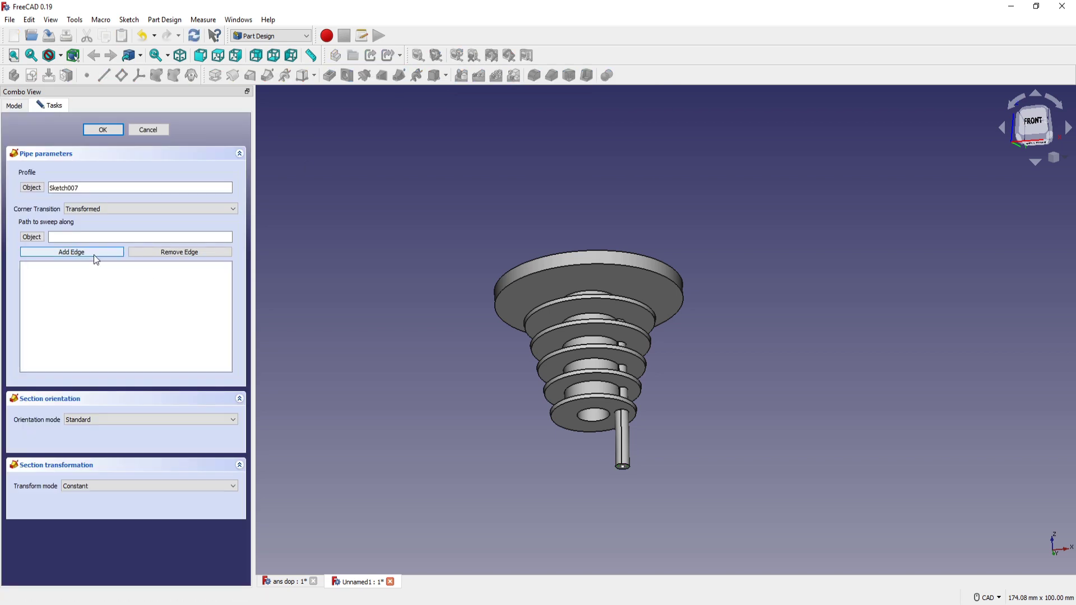
pyautogui.click(38, 237)
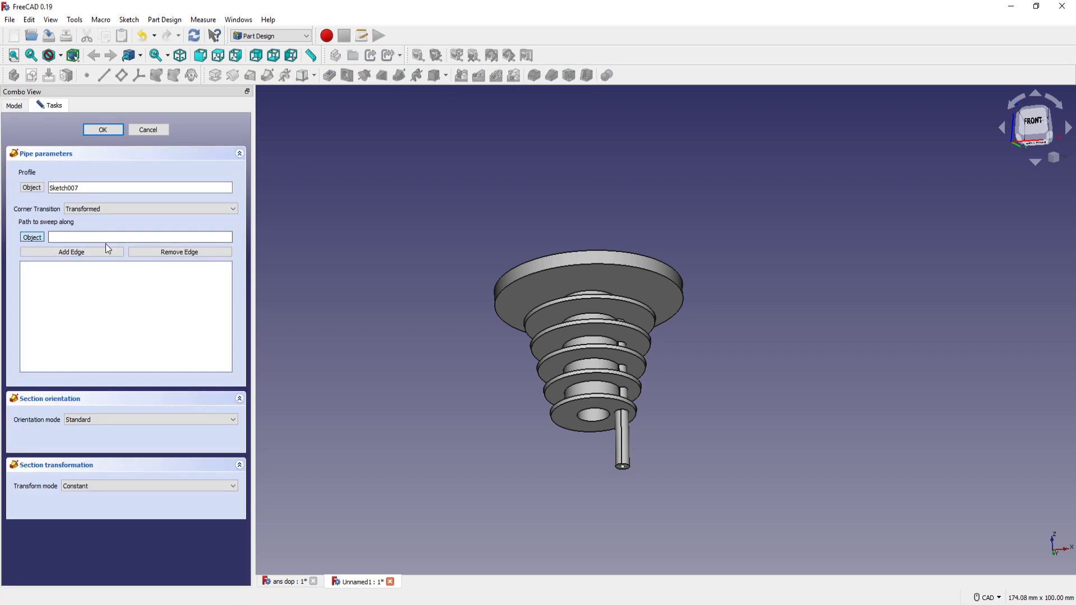
pyautogui.click(15, 106)
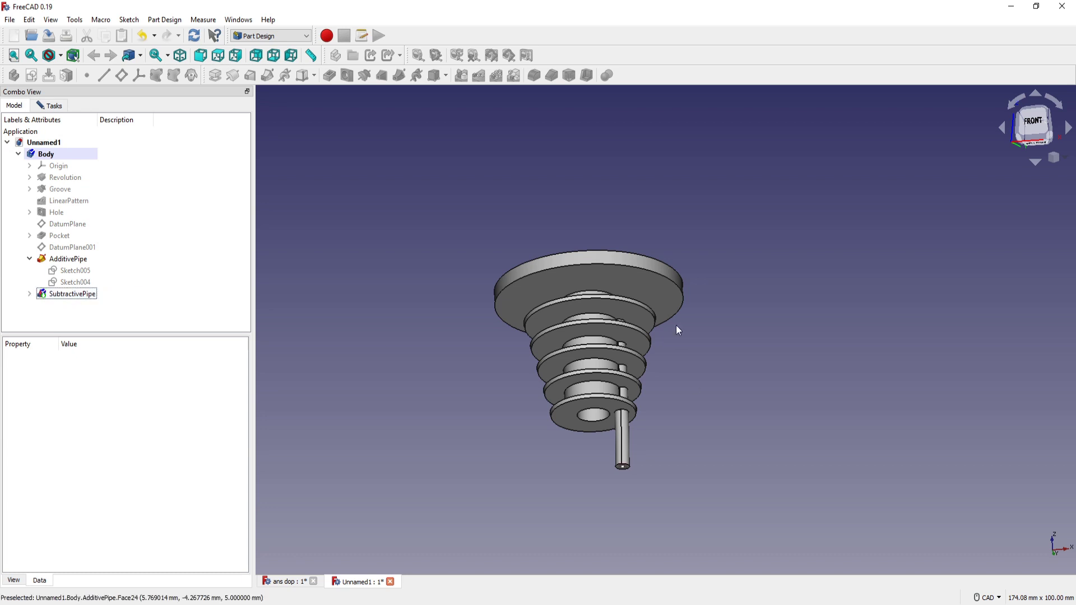
pyautogui.press('1')
pyautogui.click(48, 107)
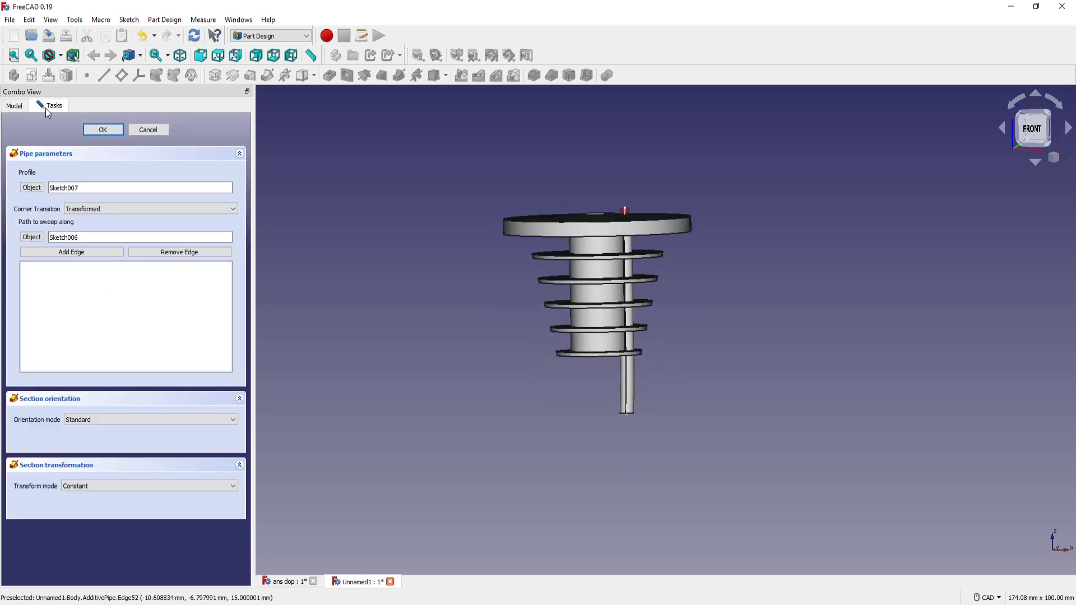
pyautogui.click(103, 130)
pyautogui.moveTo(667, 311)
pyautogui.mouseDown(button='middle')
pyautogui.moveTo(670, 403)
pyautogui.moveTo(694, 213)
pyautogui.moveTo(688, 359)
pyautogui.moveTo(683, 342)
pyautogui.moveTo(660, 364)
pyautogui.moveTo(684, 368)
pyautogui.moveTo(631, 343)
pyautogui.mouseUp(button='middle')
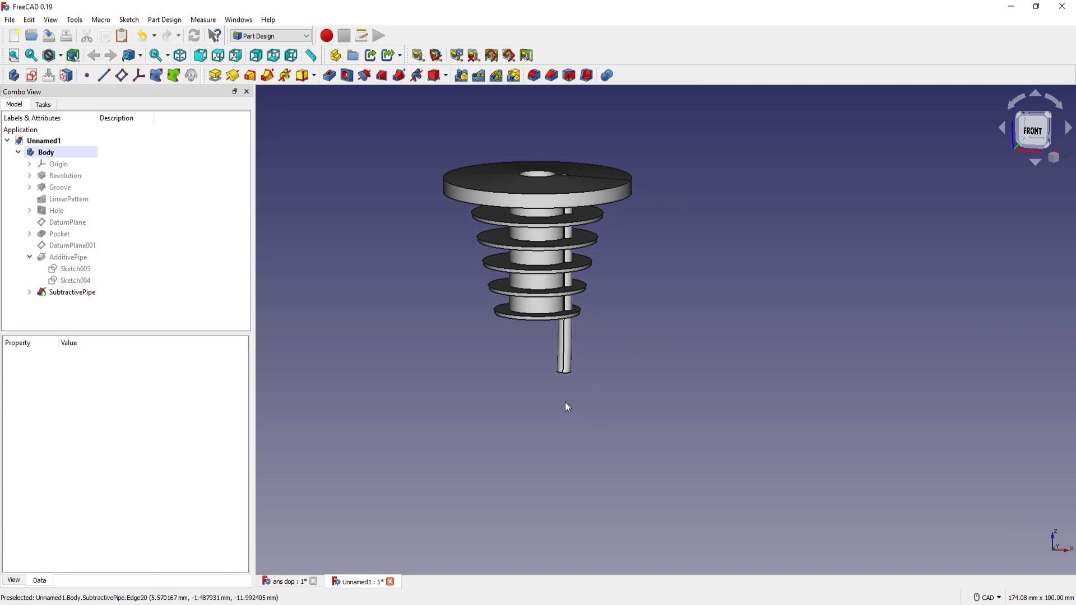
# Step: Add a 0.2 mm fillet to the rim edge at the pin's tip
pyautogui.moveTo(565, 402); pyautogui.dragTo(631, 391, button='middle')
pyautogui.scroll(3, 639, 370)
pyautogui.scroll(3, 633, 336)
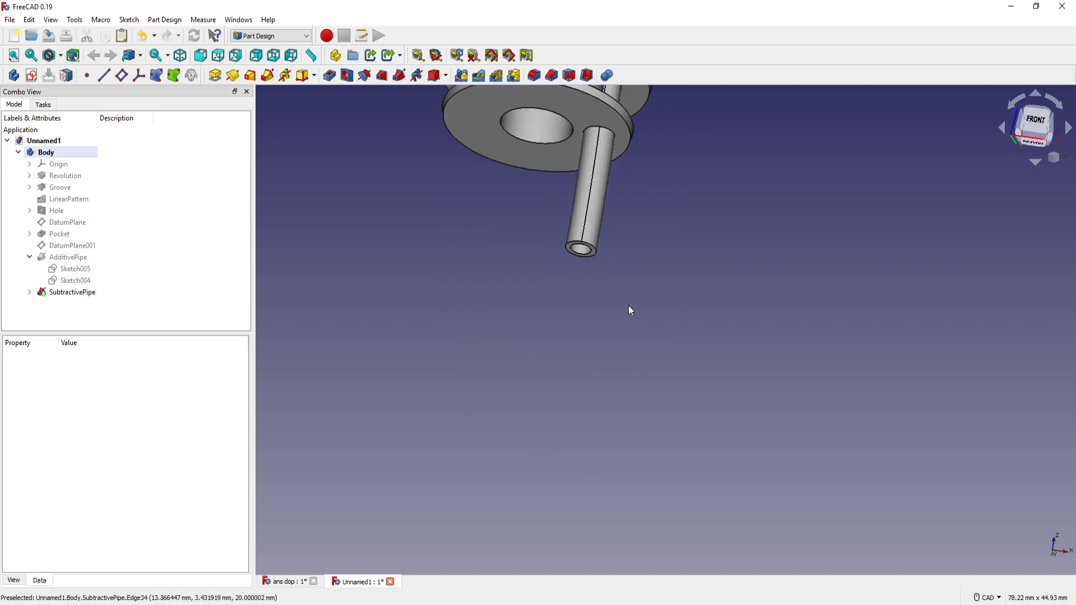
pyautogui.moveTo(629, 309)
pyautogui.mouseDown(button='middle')
pyautogui.moveTo(658, 389)
pyautogui.moveTo(618, 374)
pyautogui.mouseUp(button='middle')
pyautogui.click(617, 373)
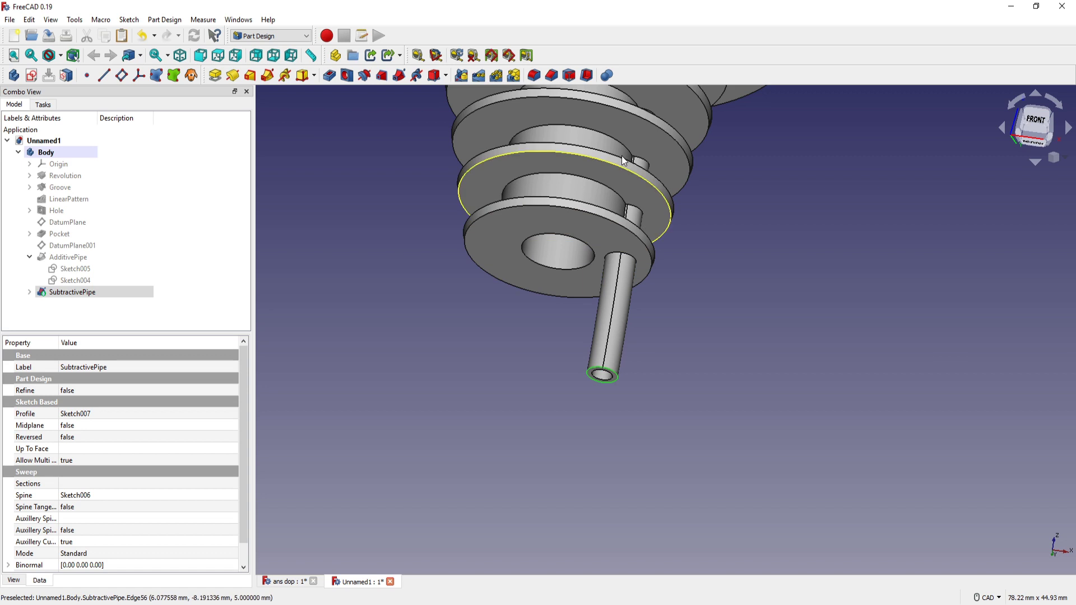
pyautogui.click(534, 75)
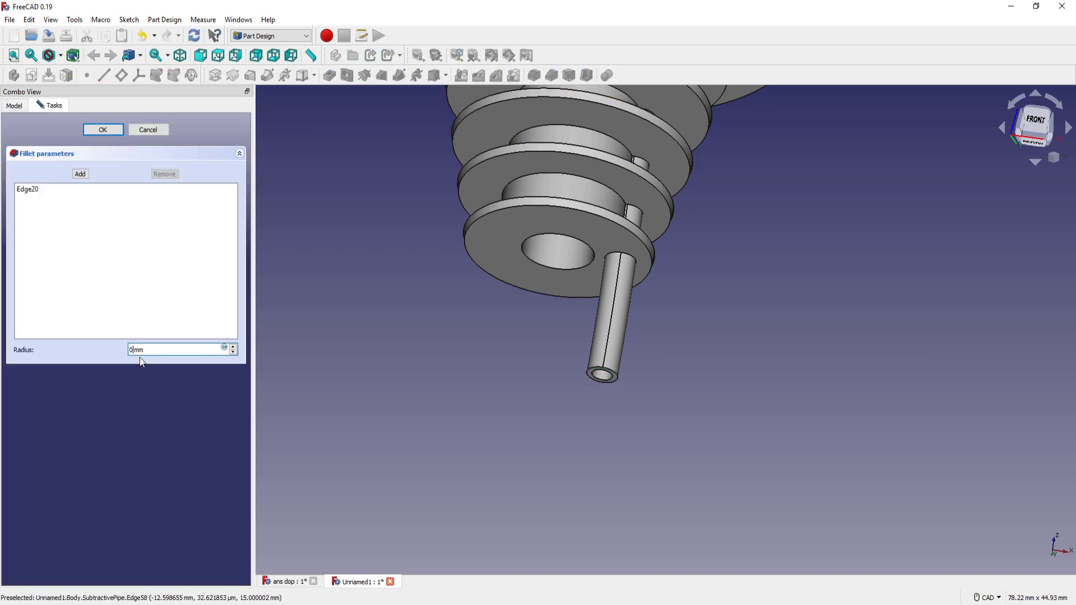
pyautogui.press('Return')
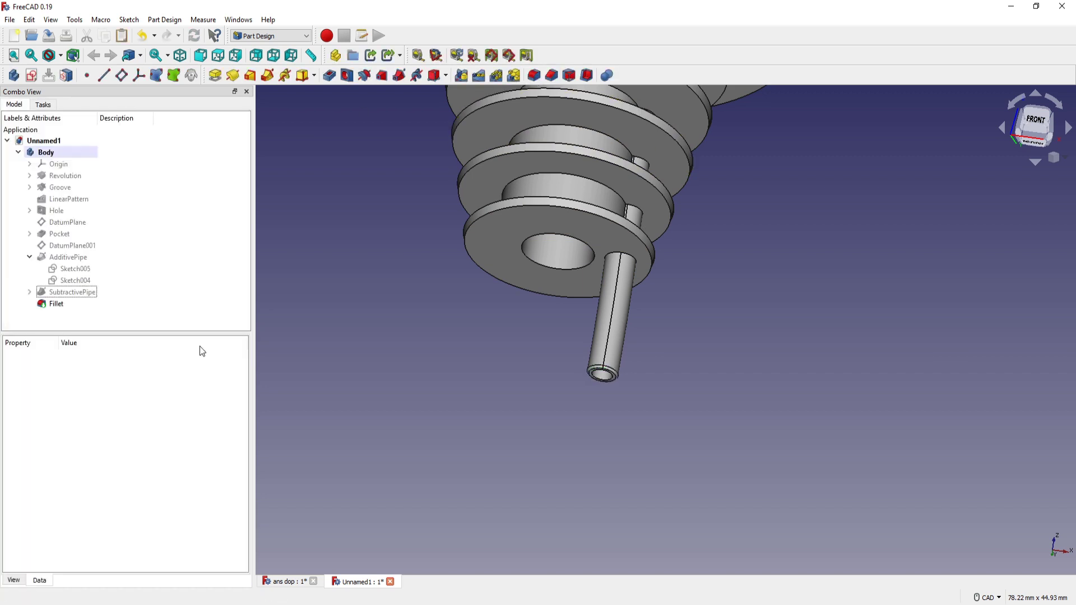
# Step: Round the top flange's outer rim with a 1 mm fillet
pyautogui.moveTo(682, 100); pyautogui.dragTo(668, 263, button='middle')
pyautogui.scroll(-2, 666, 260)
pyautogui.scroll(-2, 663, 249)
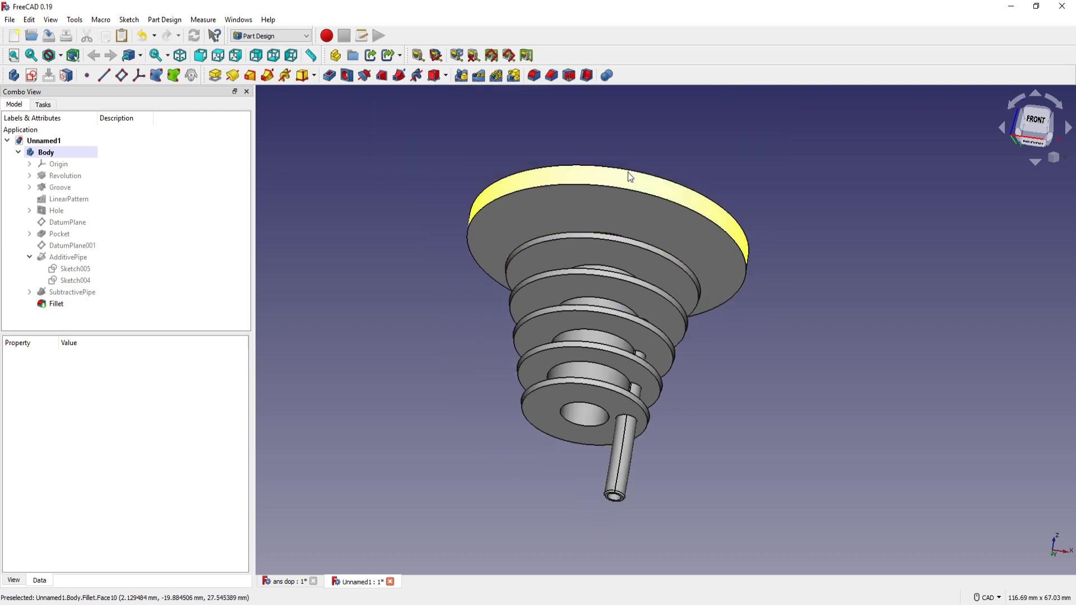
pyautogui.click(620, 169)
pyautogui.moveTo(653, 149); pyautogui.dragTo(644, 280, button='middle')
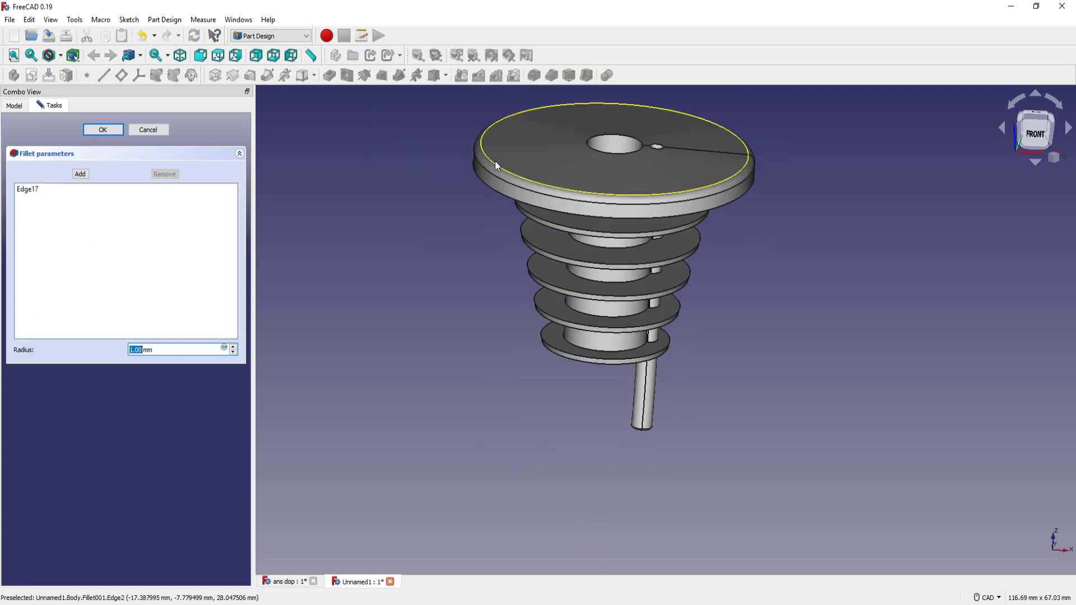
pyautogui.click(103, 131)
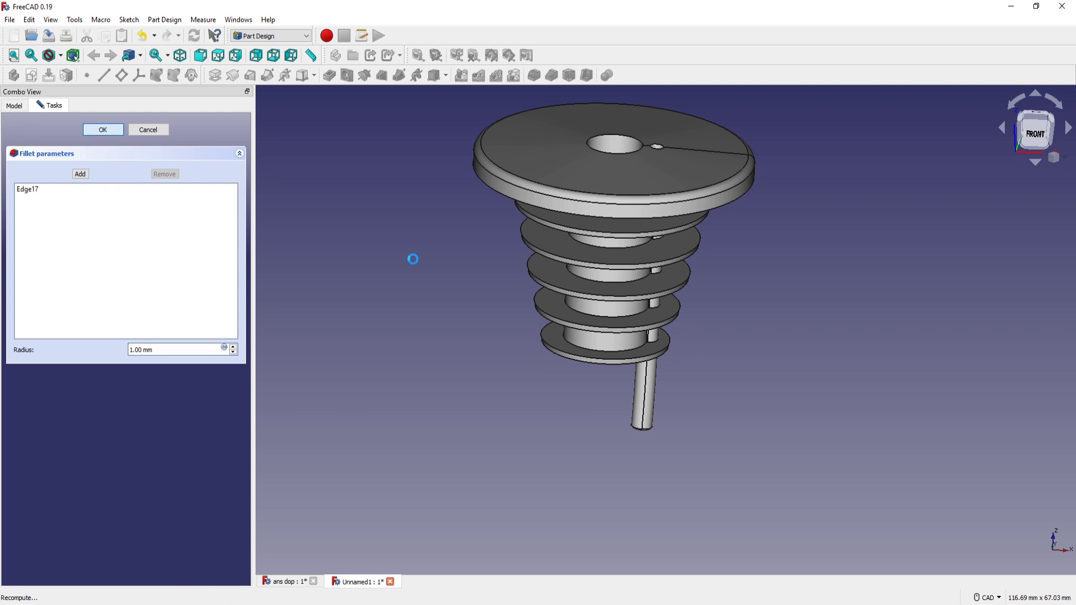
pyautogui.moveTo(435, 238); pyautogui.dragTo(414, 332, button='middle')
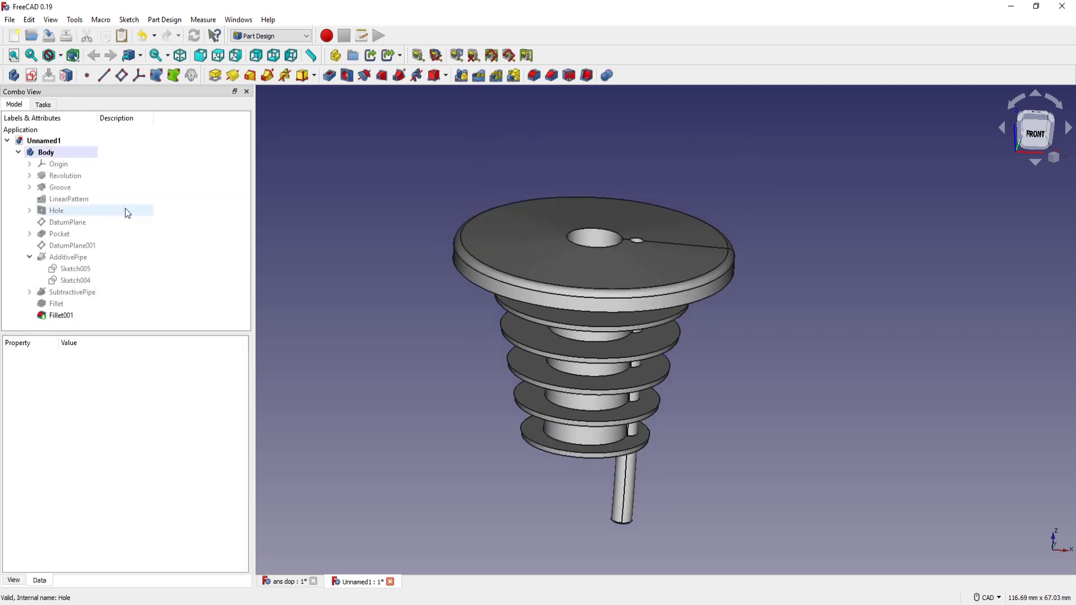
# Step: Create a second empty body, Body001, in the Unnamed1 document
pyautogui.click(17, 152)
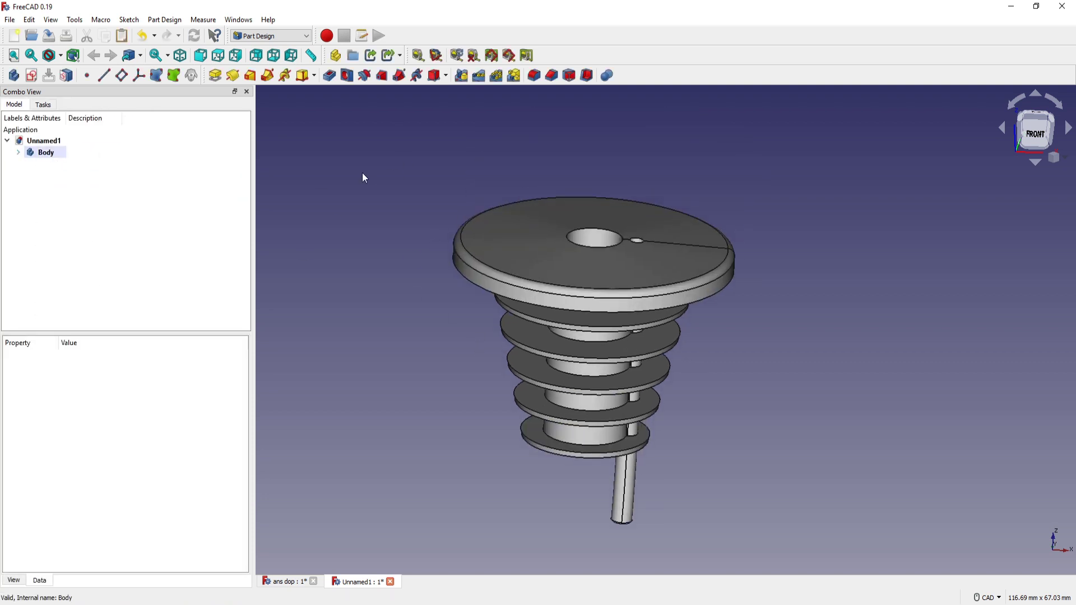
pyautogui.click(14, 75)
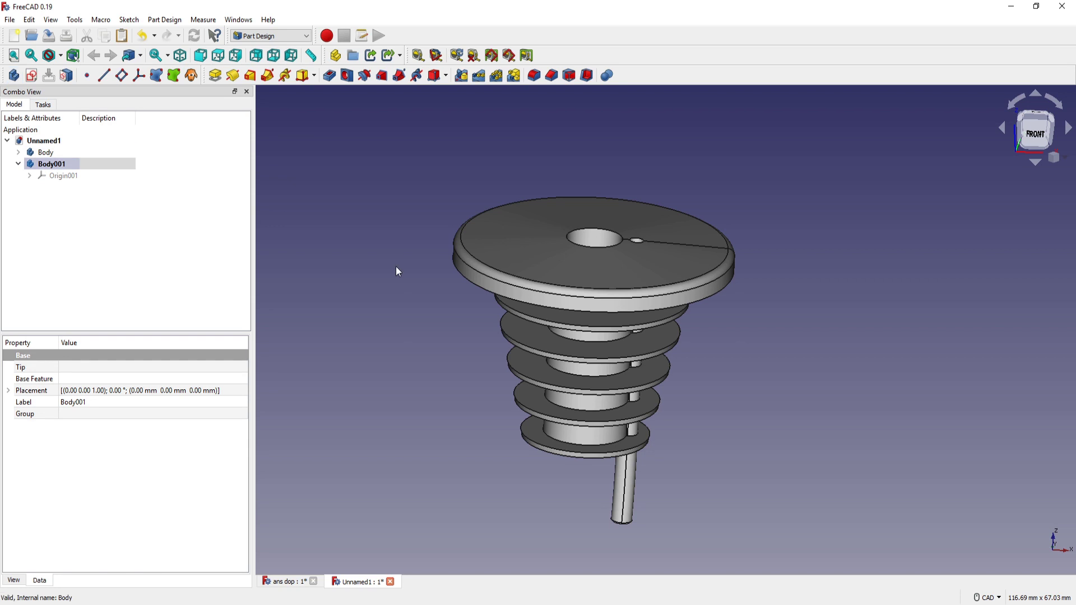
pyautogui.click(286, 583)
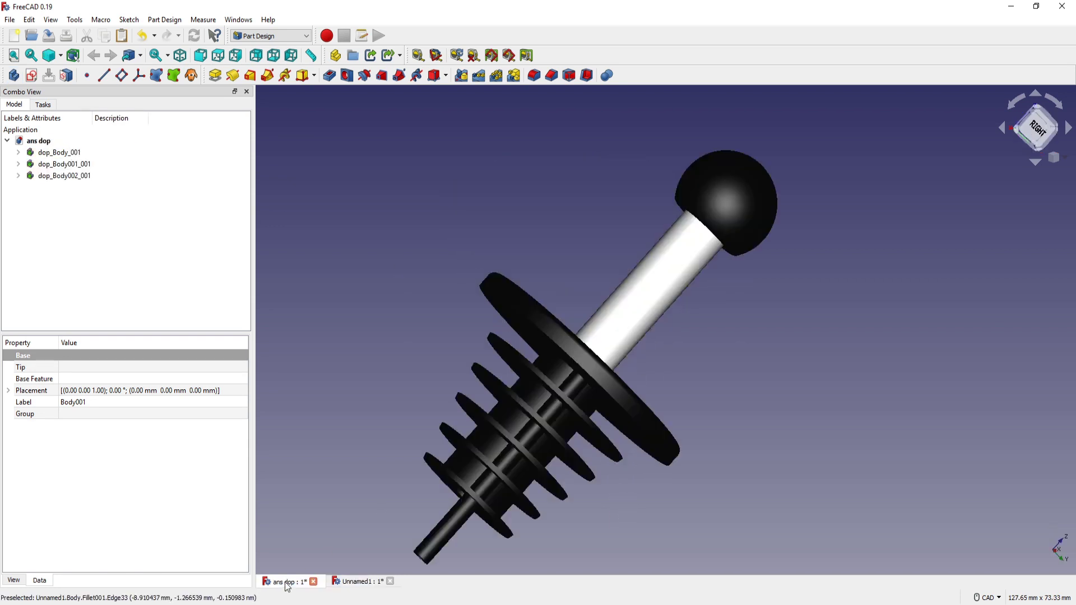
pyautogui.click(354, 583)
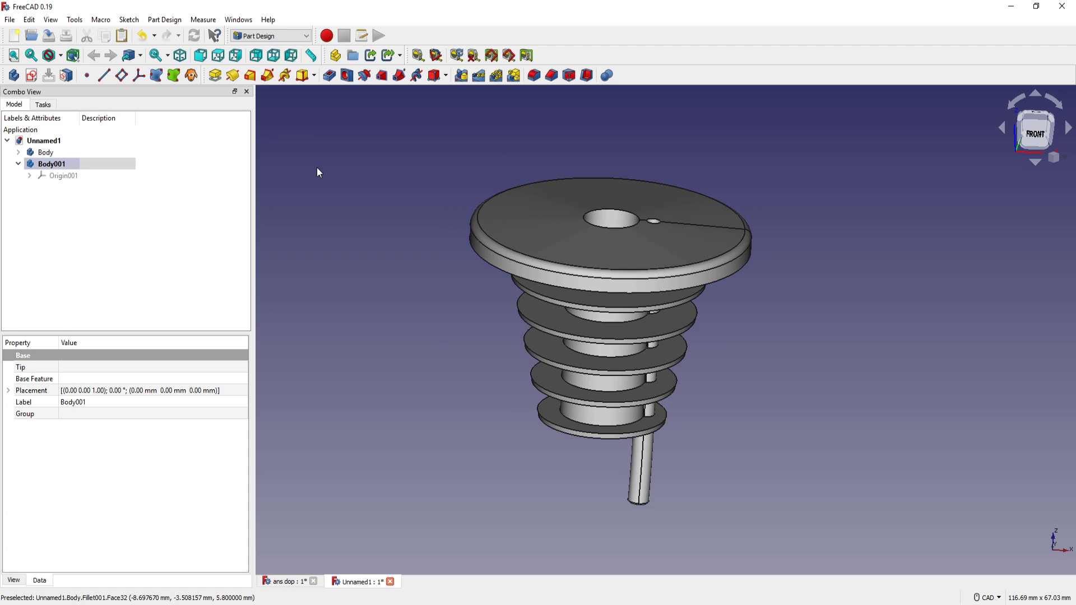
pyautogui.click(363, 157)
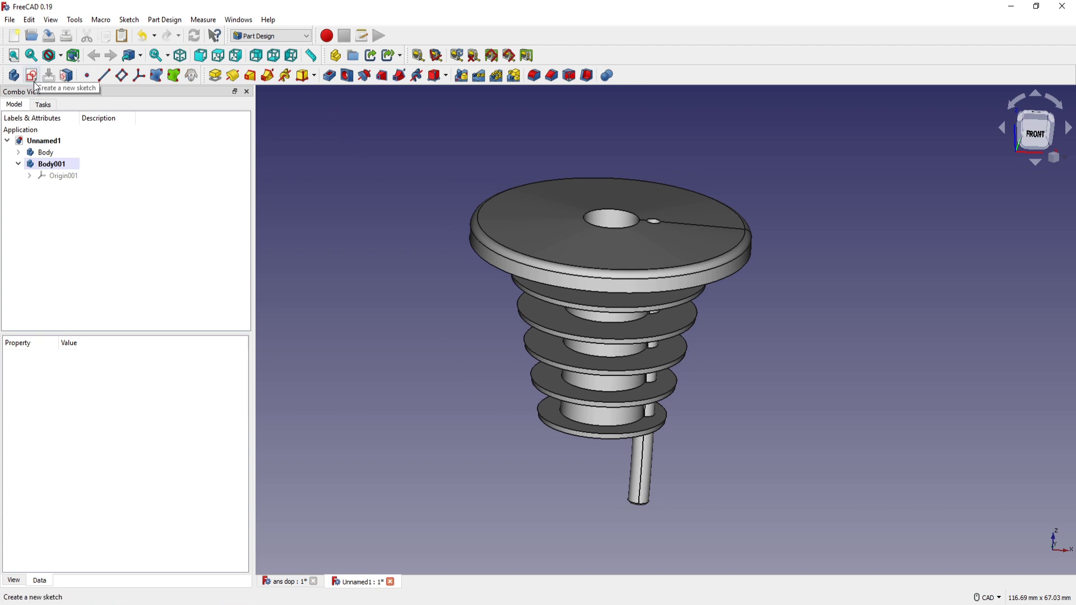
# Step: Add DatumPlane002 on Body001's XY plane, offset 5 mm along Z
pyautogui.click(56, 175)
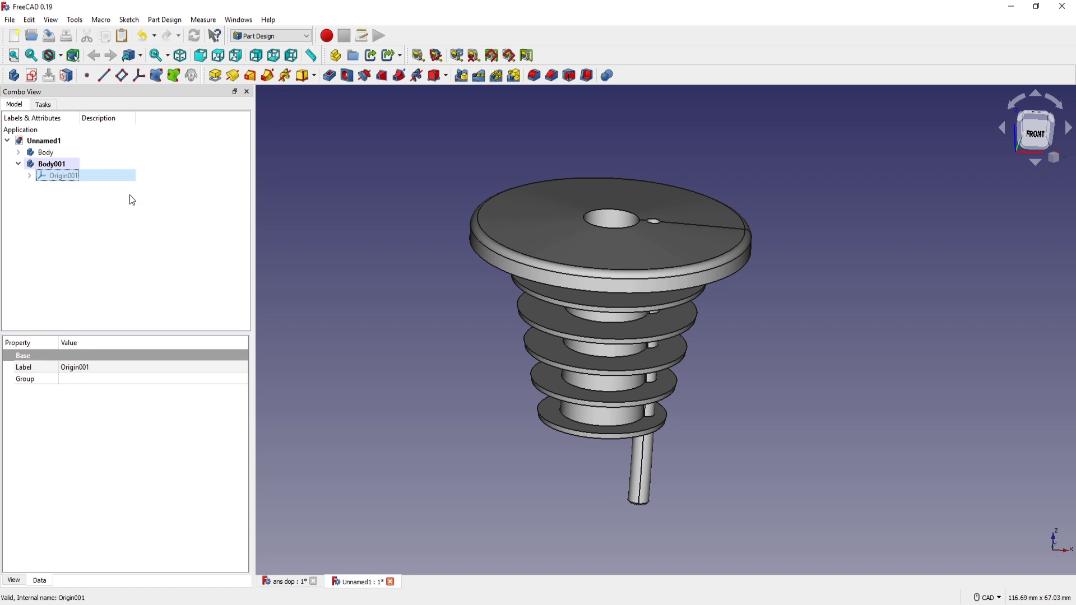
pyautogui.press('space')
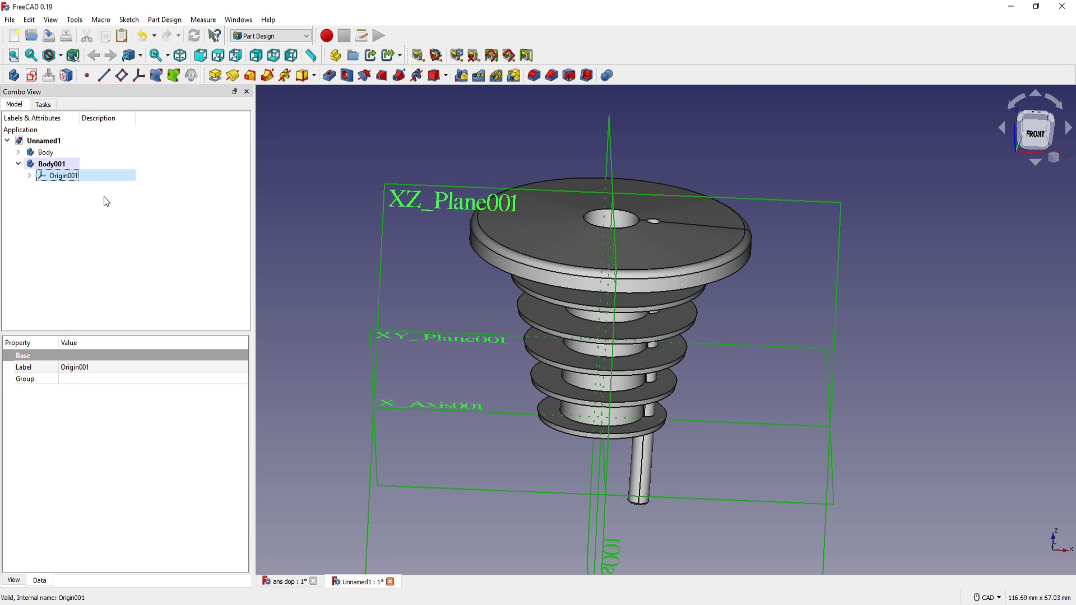
pyautogui.click(303, 226)
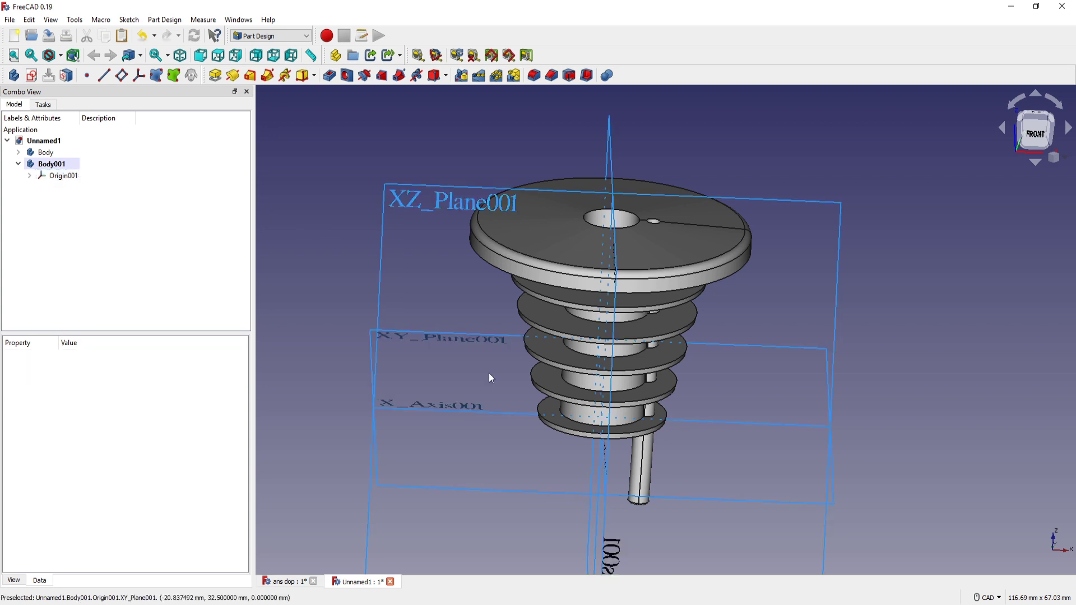
pyautogui.click(426, 337)
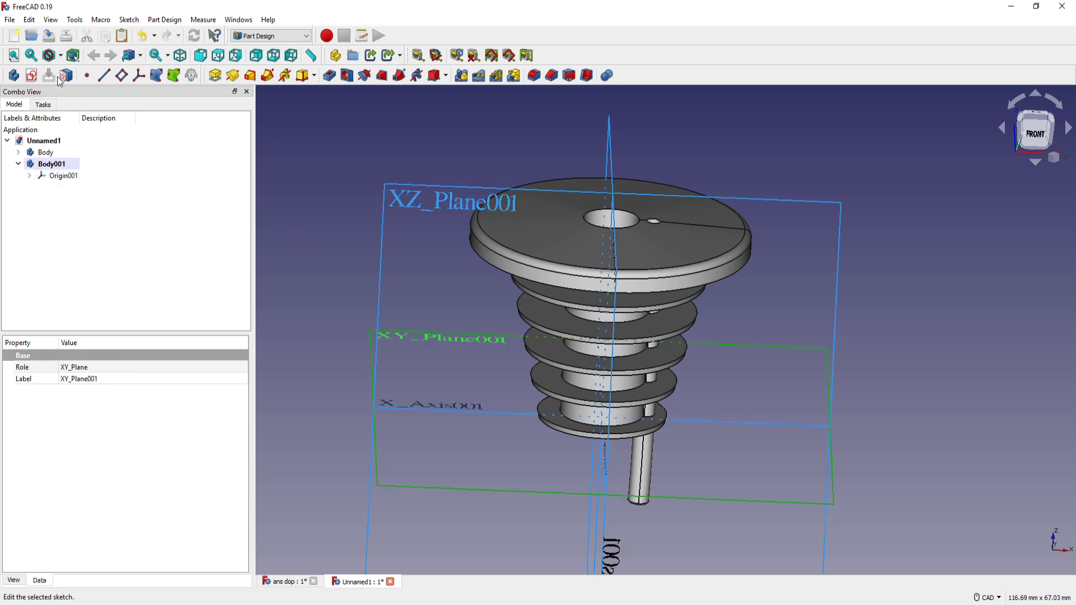
pyautogui.click(122, 75)
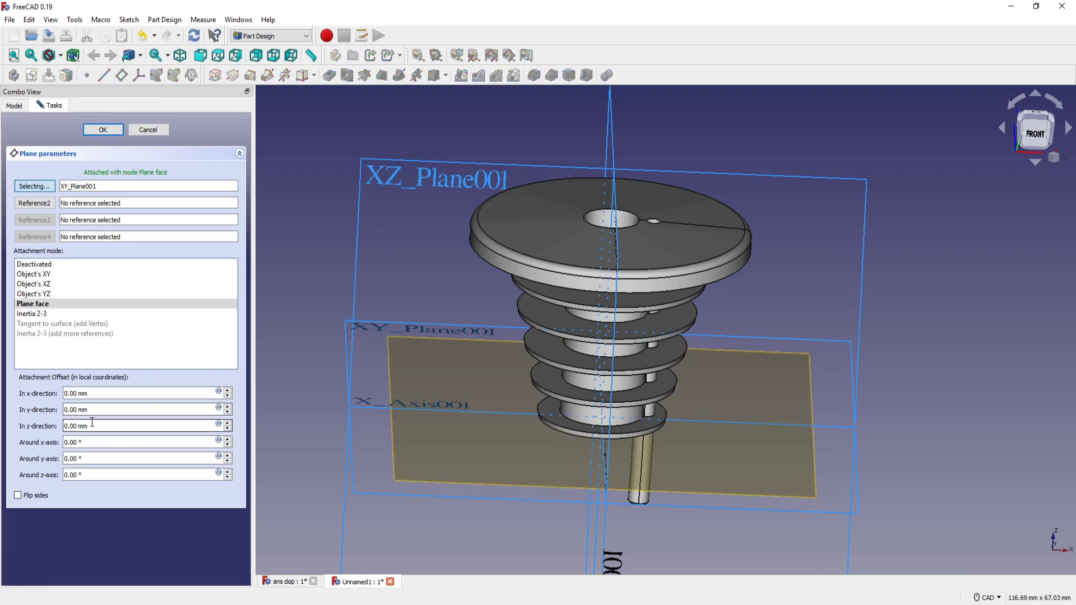
pyautogui.tripleClick(65, 425)
pyautogui.write('5')
pyautogui.click(168, 410)
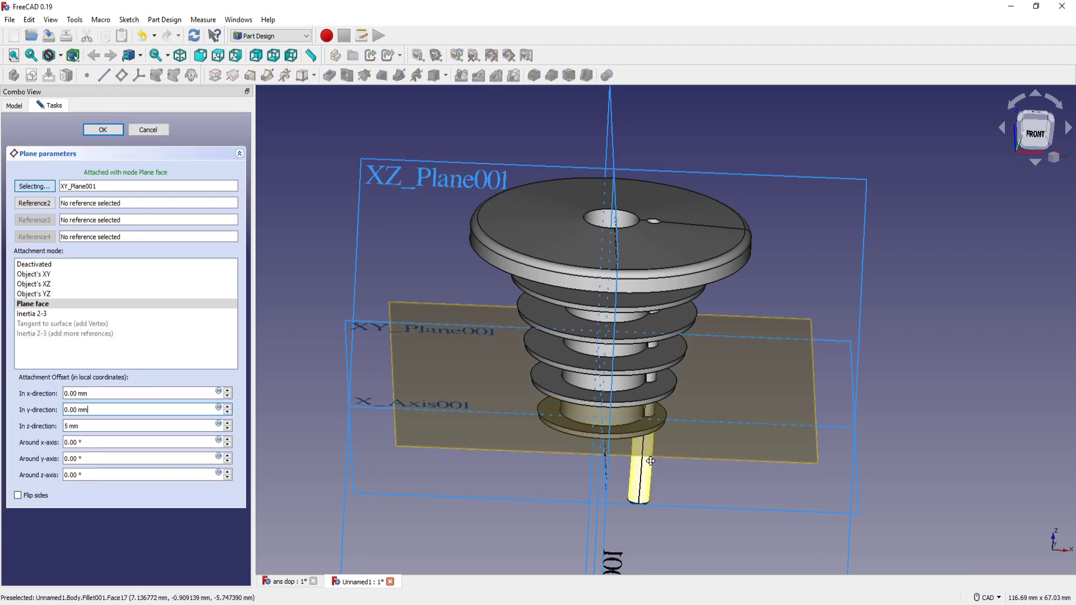
pyautogui.moveTo(649, 461); pyautogui.dragTo(372, 308, button='middle')
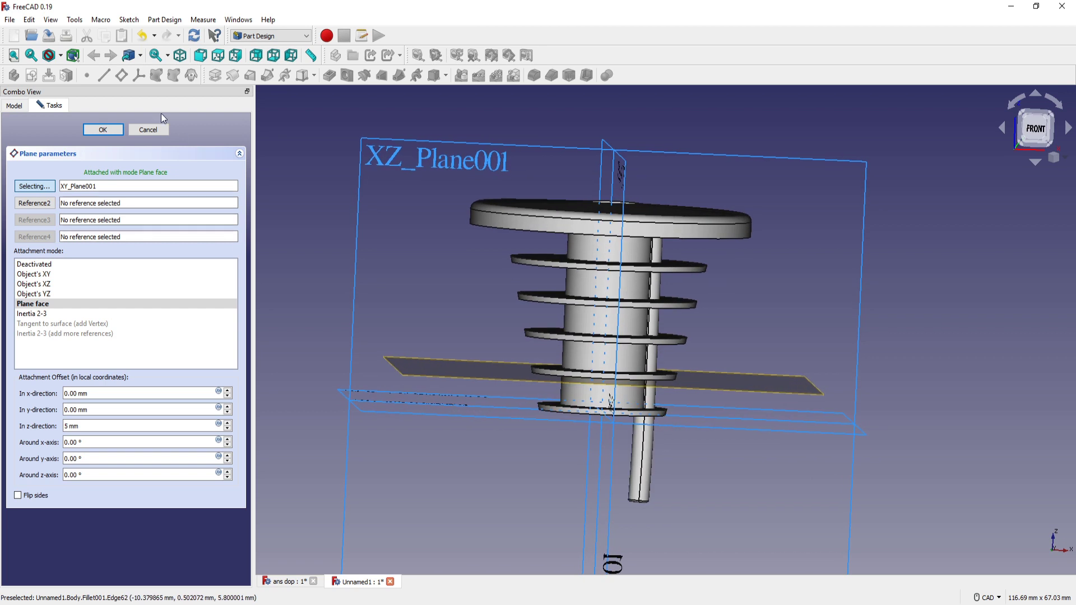
pyautogui.click(101, 130)
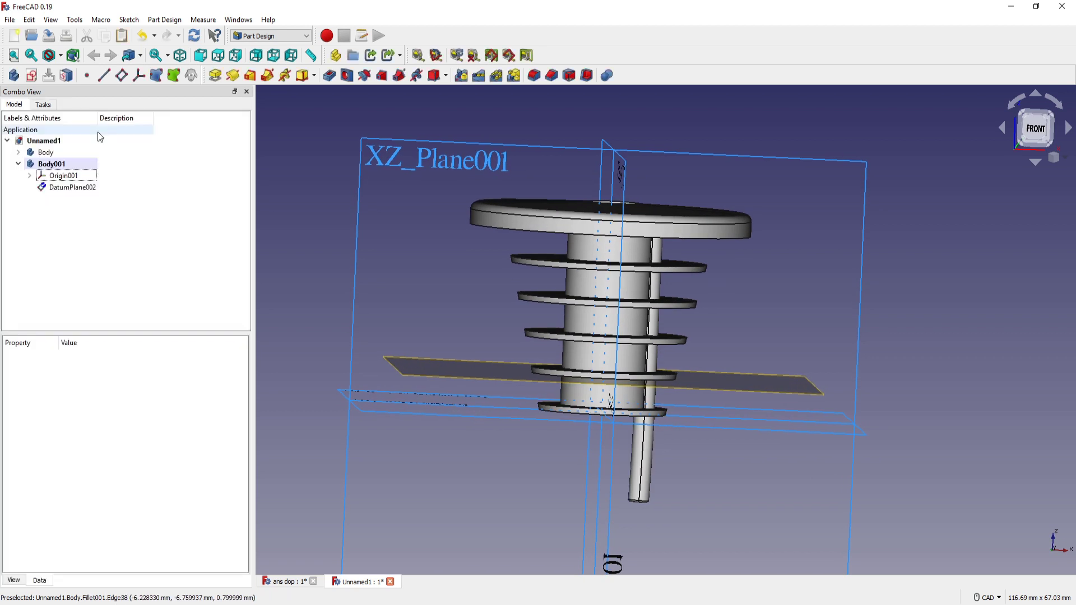
pyautogui.click(67, 187)
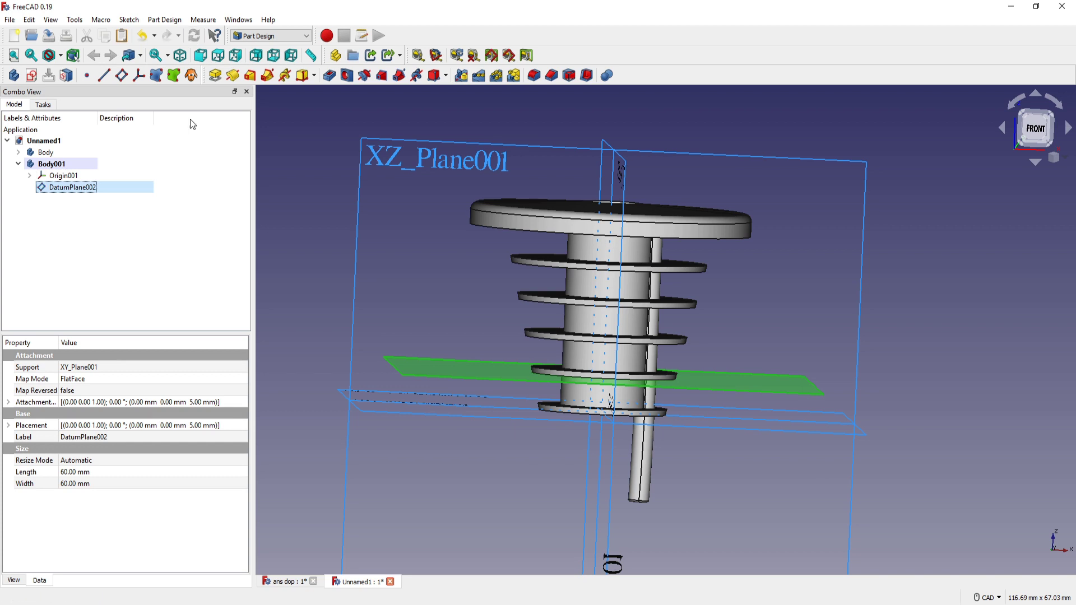
# Step: Hide Origin001 and open a new sketch, Sketch008, on DatumPlane002
pyautogui.click(79, 176)
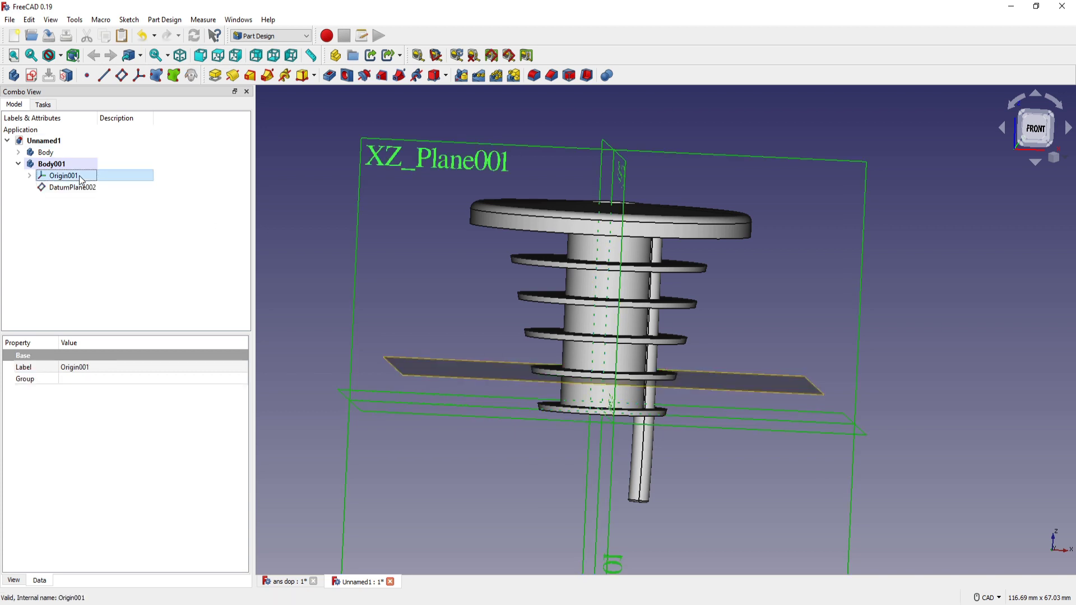
pyautogui.press('space')
pyautogui.click(37, 79)
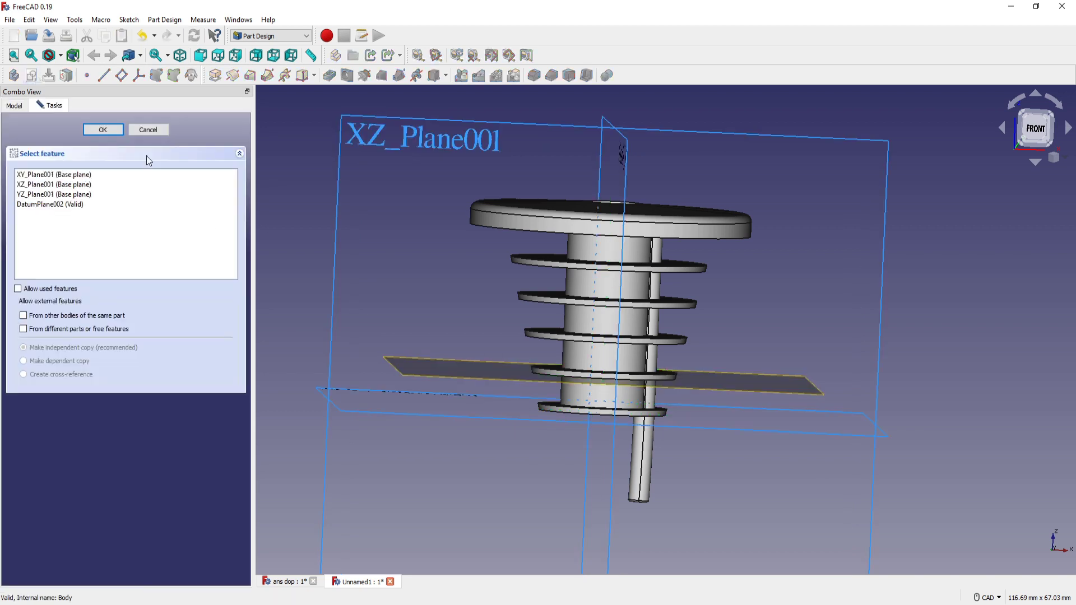
pyautogui.moveTo(677, 331)
pyautogui.mouseDown(button='middle')
pyautogui.moveTo(679, 365)
pyautogui.moveTo(683, 346)
pyautogui.mouseUp(button='middle')
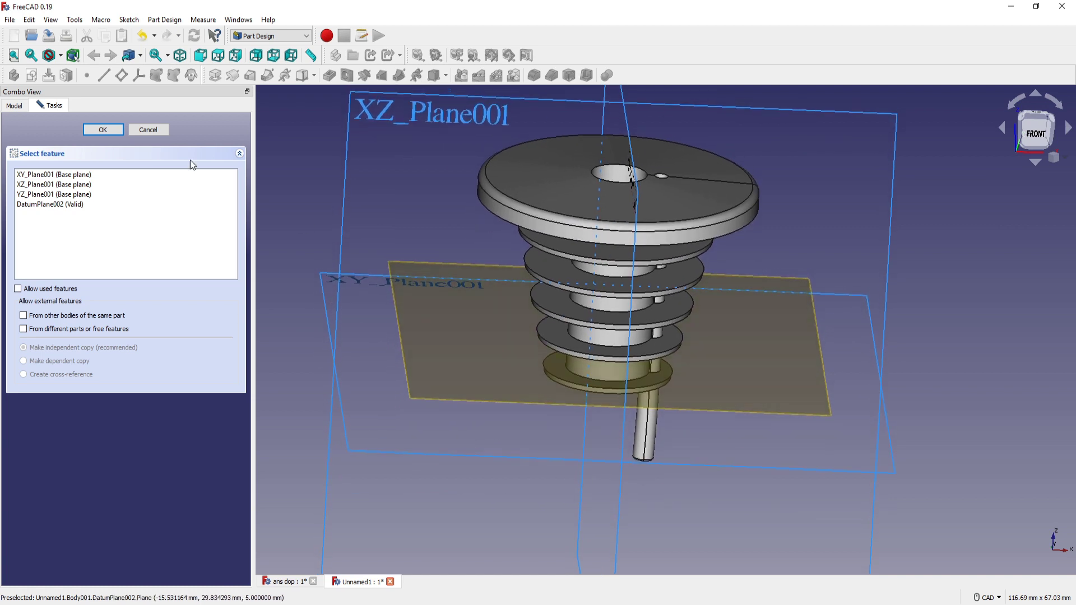
pyautogui.click(154, 131)
pyautogui.click(73, 187)
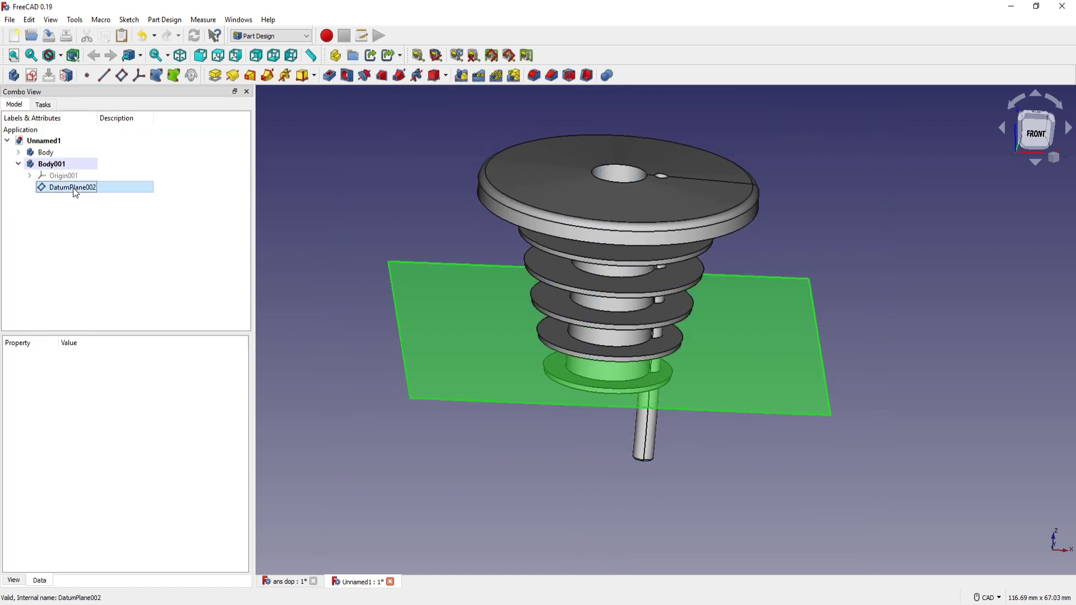
pyautogui.click(32, 77)
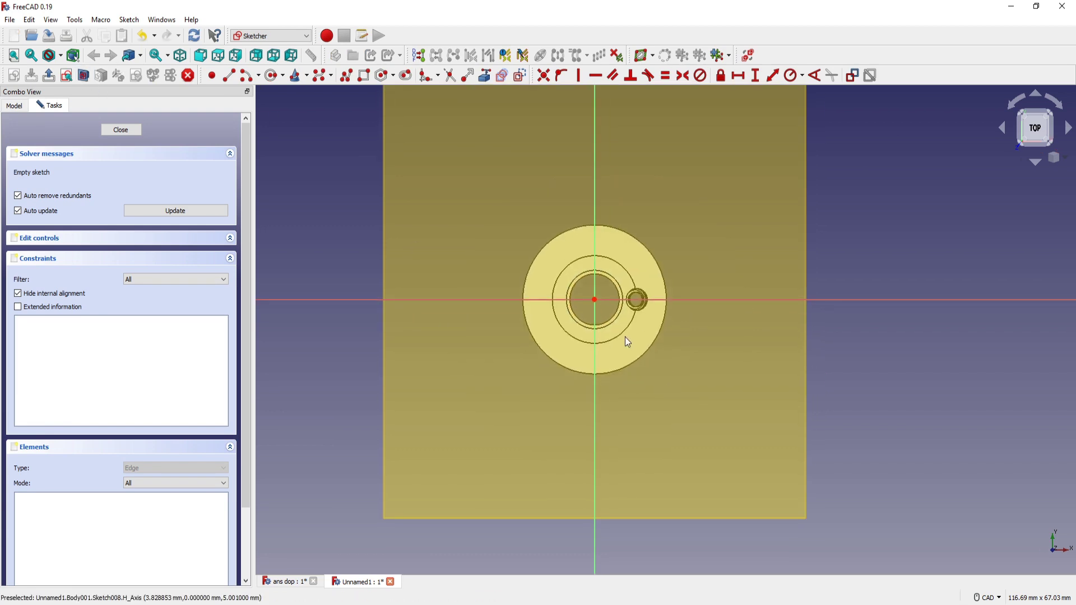
# Step: Draw an origin-centred circle with a 4 mm radius constraint and close the sketch
pyautogui.click(273, 76)
pyautogui.click(595, 300)
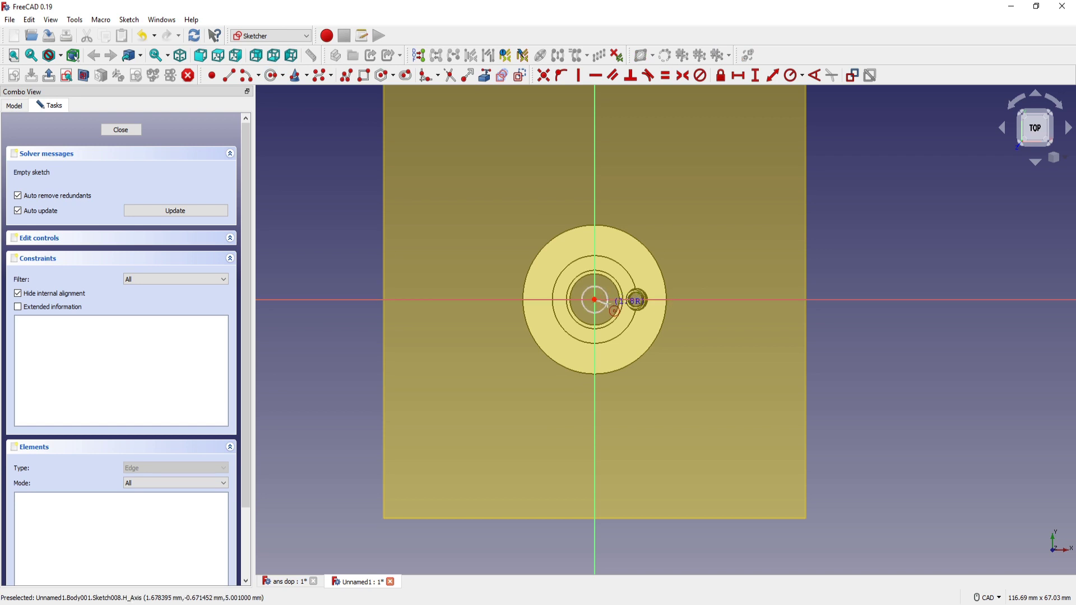
pyautogui.click(608, 307)
pyautogui.rightClick(621, 287)
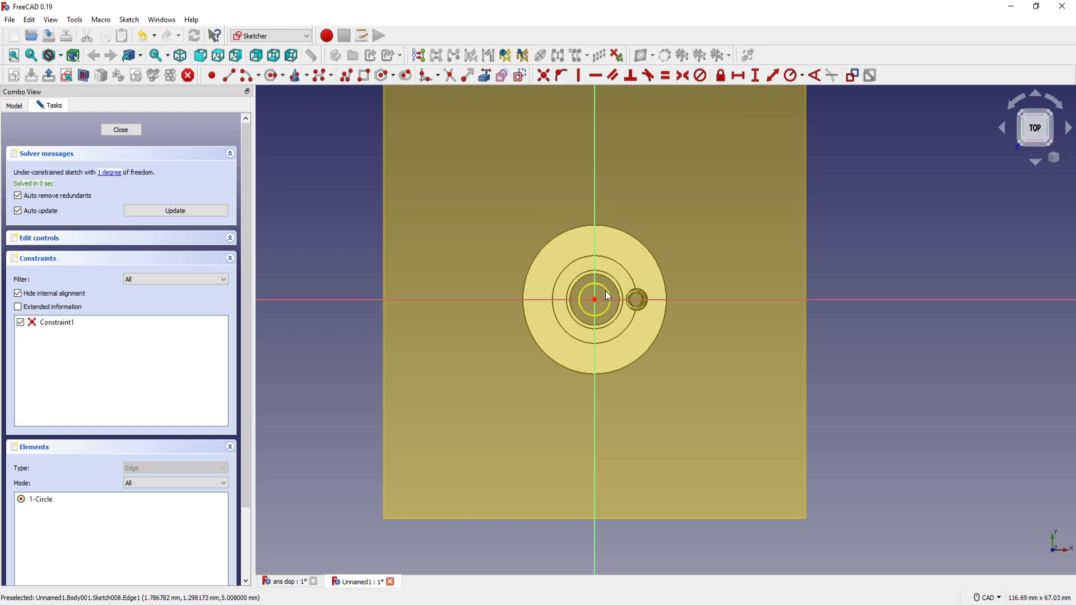
pyautogui.click(607, 290)
pyautogui.click(791, 75)
pyautogui.write('4')
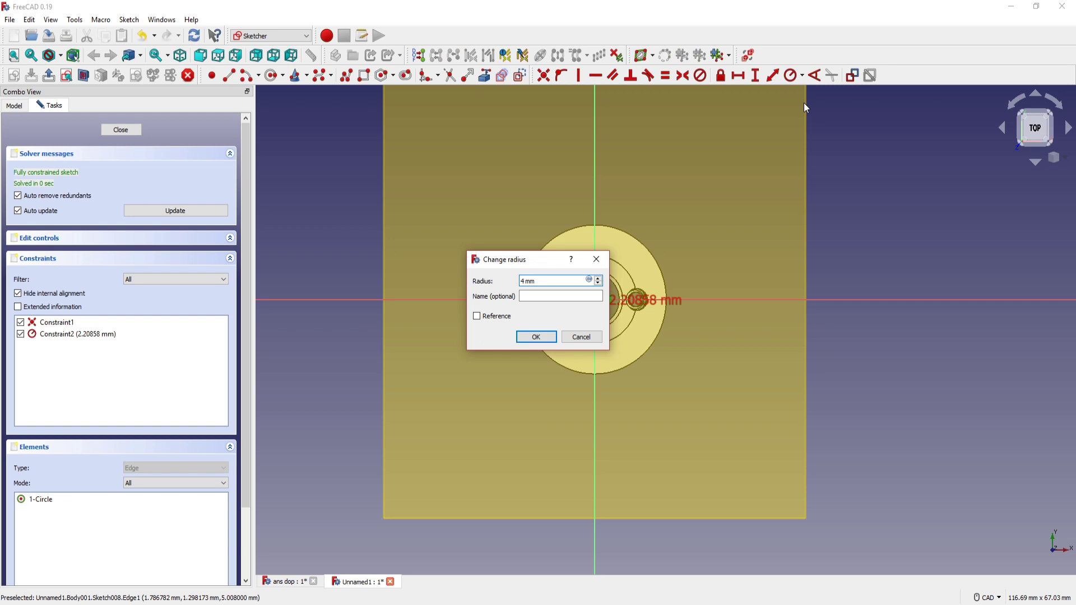
pyautogui.press('Return')
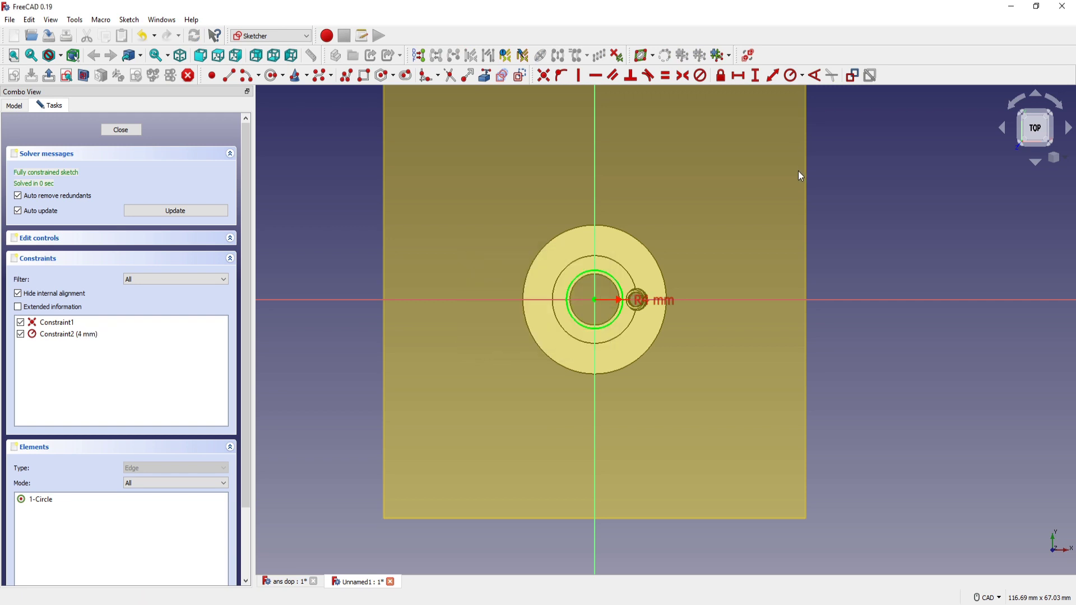
pyautogui.press('Escape')
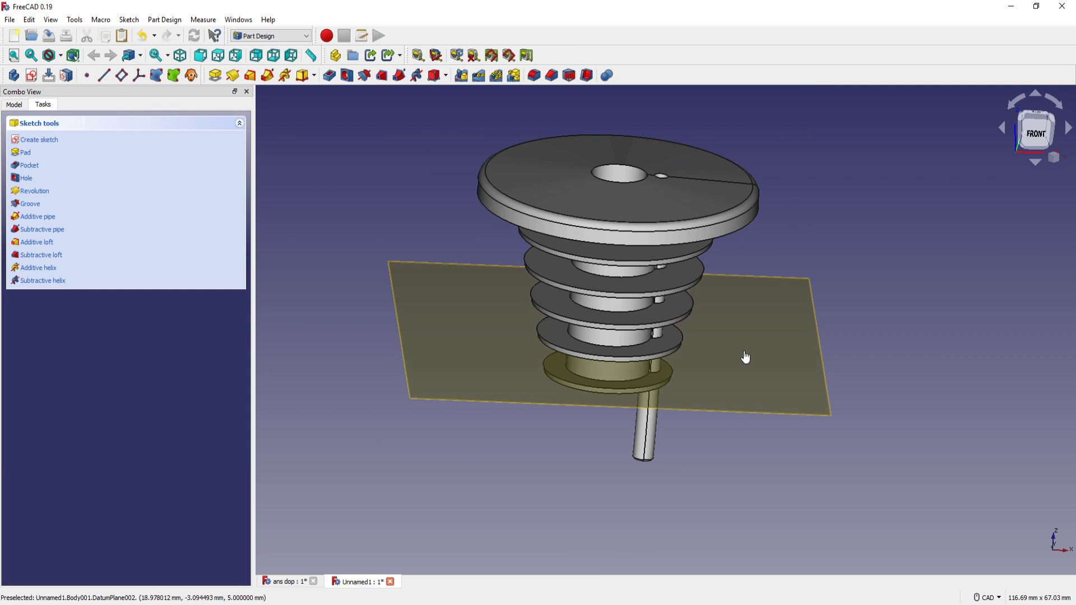
pyautogui.click(744, 357)
# Step: Pad Sketch008's 4 mm circle into a tall rod rising above the ribbed part's cap
pyautogui.press('space')
pyautogui.click(11, 106)
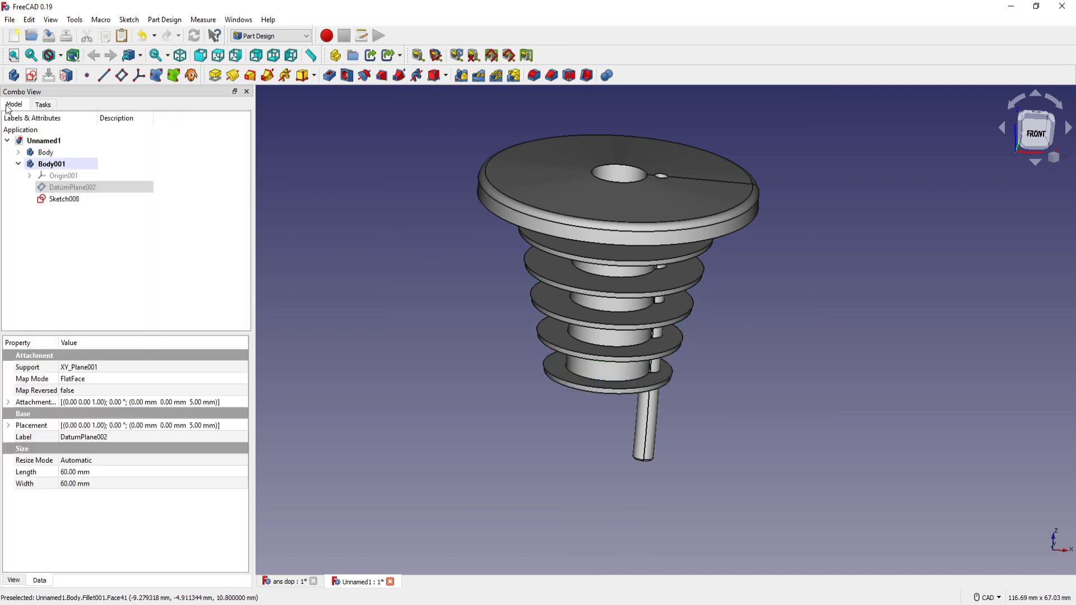
pyautogui.click(64, 199)
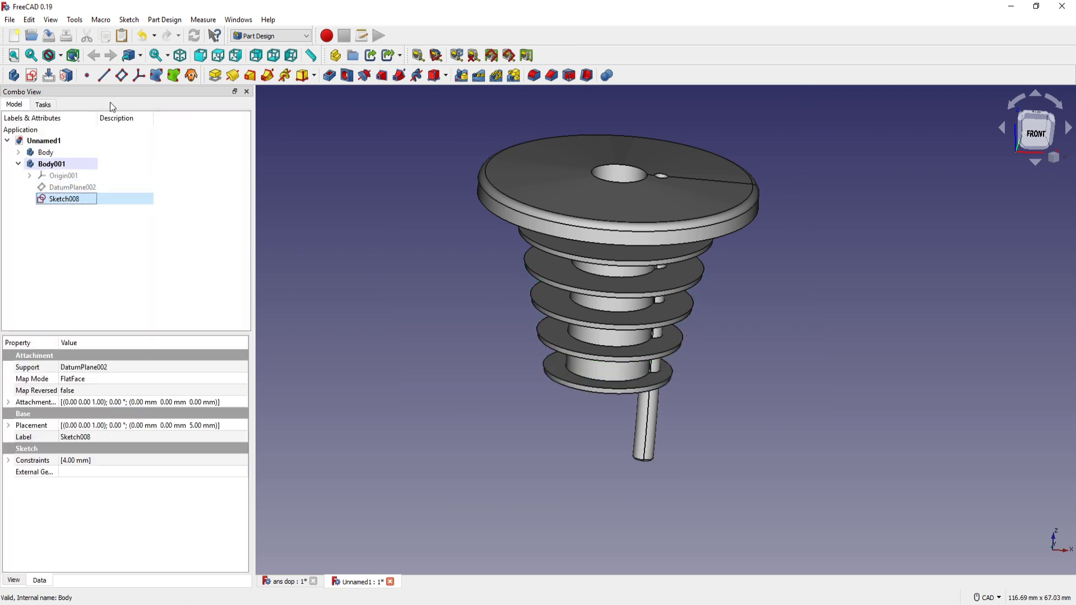
pyautogui.click(215, 76)
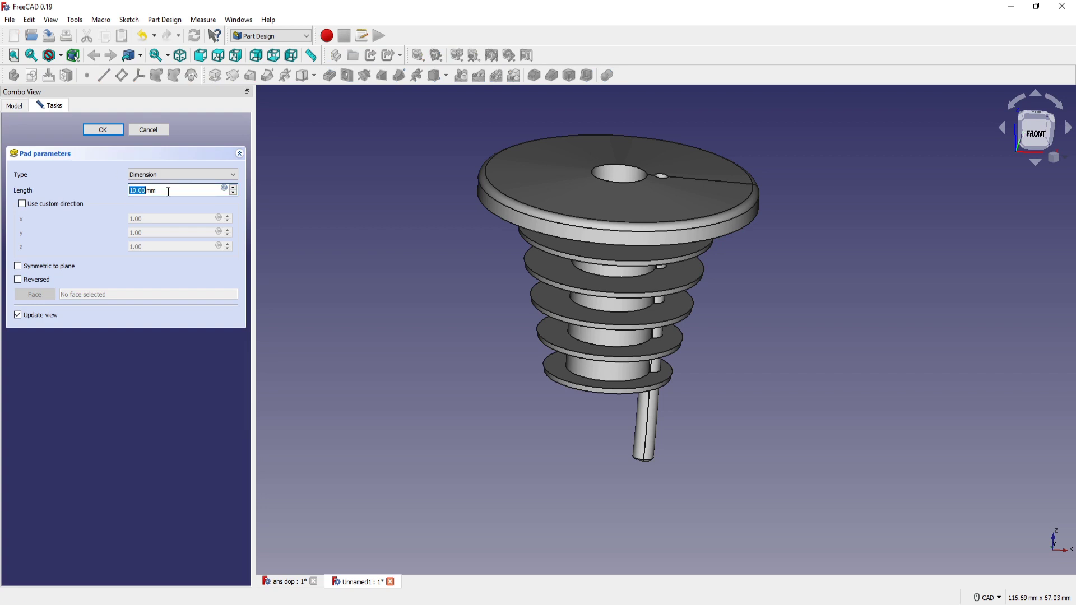
pyautogui.press('Return')
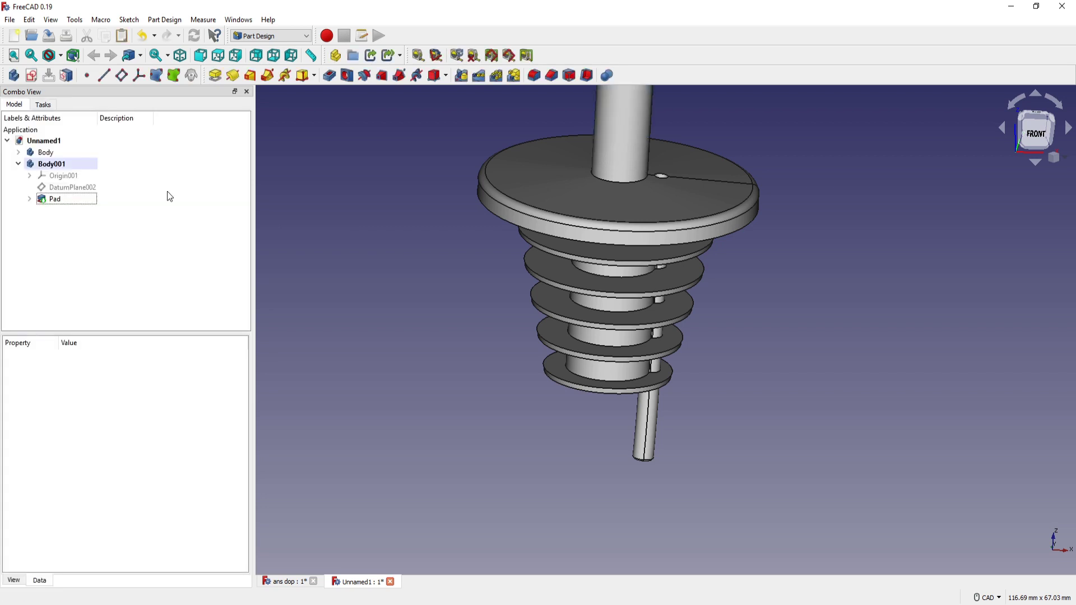
pyautogui.moveTo(389, 302)
pyautogui.mouseDown(button='middle')
pyautogui.moveTo(542, 300)
pyautogui.moveTo(518, 361)
pyautogui.mouseUp(button='middle')
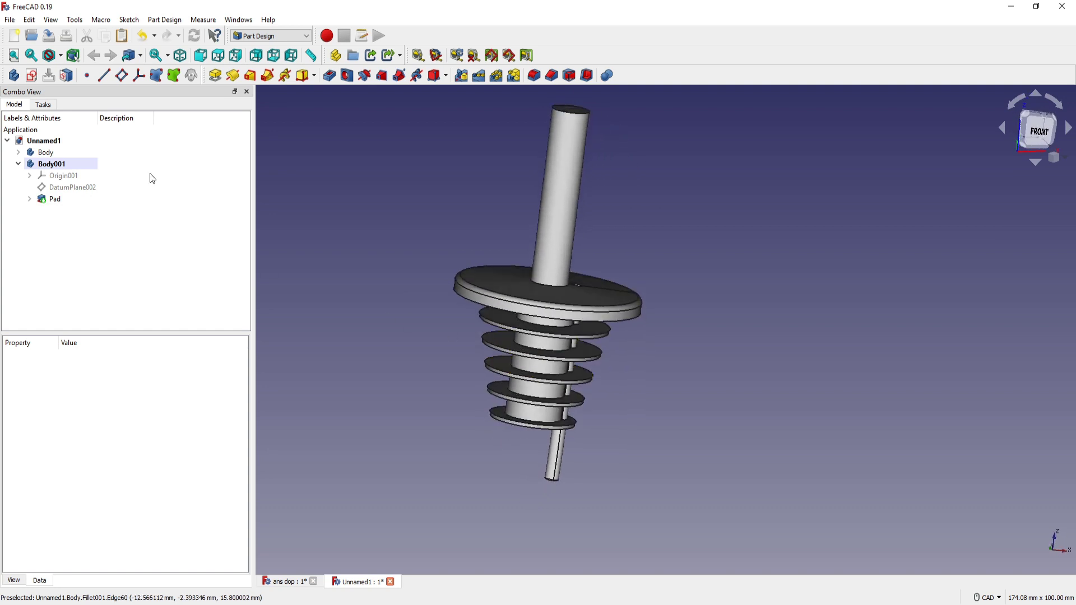
pyautogui.click(50, 20)
pyautogui.click(87, 203)
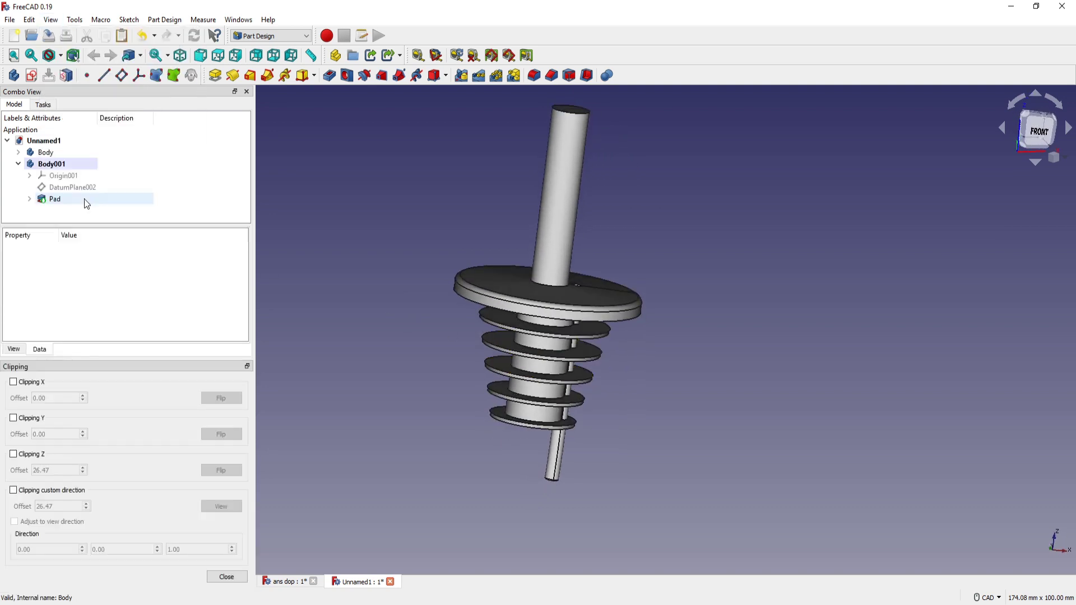
pyautogui.click(14, 420)
pyautogui.moveTo(605, 348); pyautogui.dragTo(624, 372, button='middle')
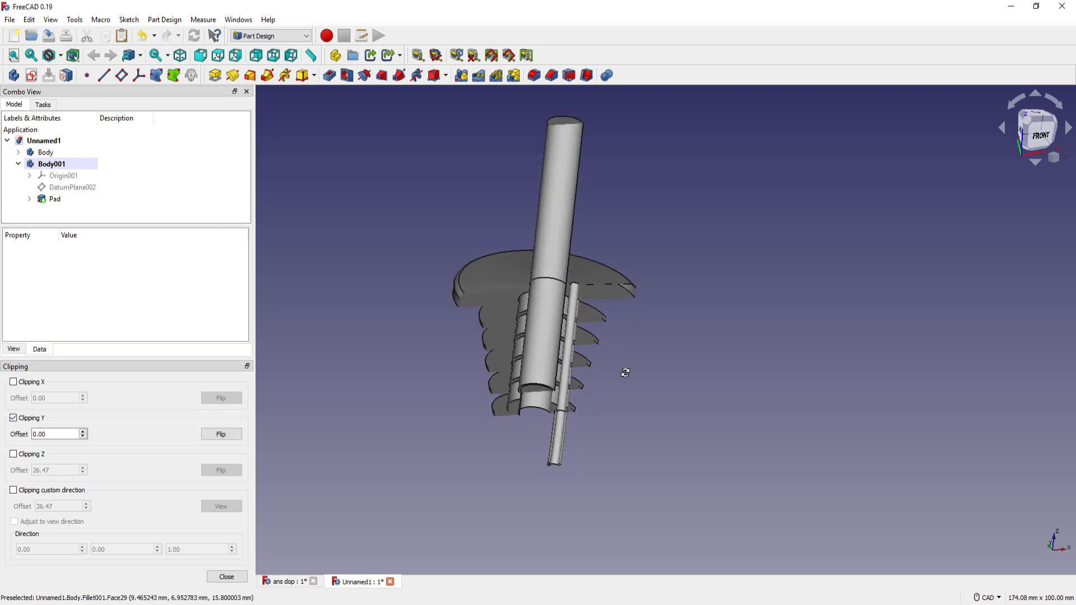
pyautogui.scroll(2, 602, 387)
pyautogui.scroll(1, 602, 388)
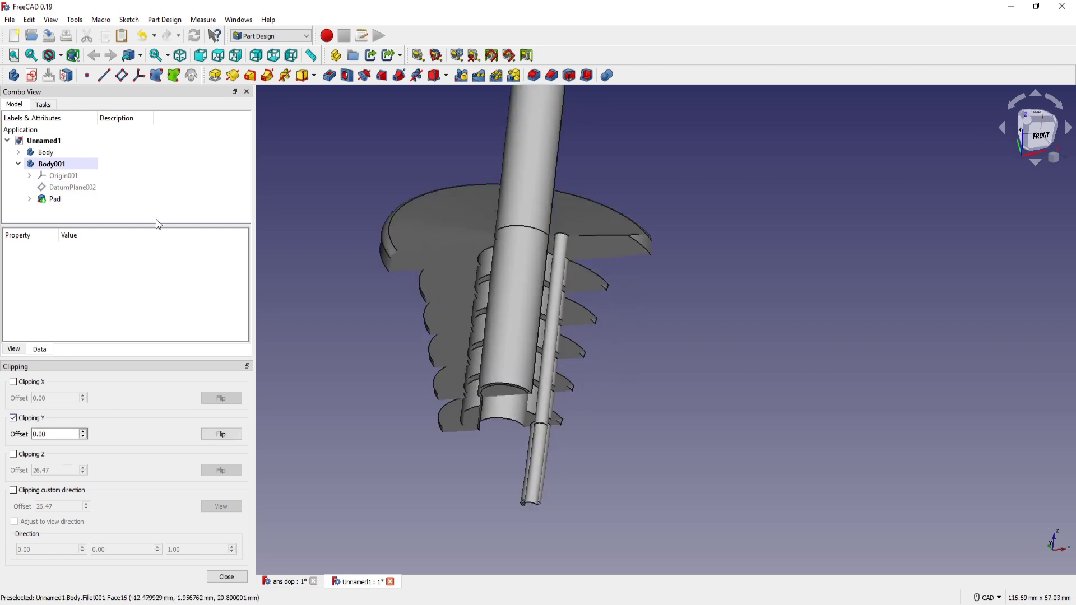
pyautogui.click(58, 167)
pyautogui.moveTo(521, 258); pyautogui.dragTo(556, 254, button='middle')
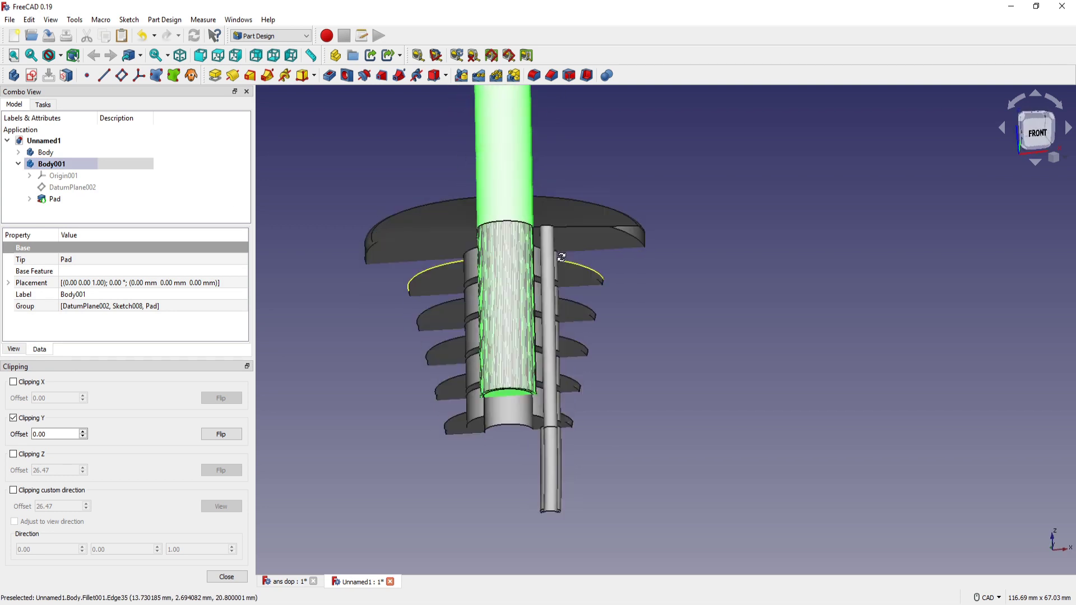
pyautogui.scroll(3, 545, 312)
pyautogui.moveTo(545, 312)
pyautogui.mouseDown(button='middle')
pyautogui.moveTo(511, 325)
pyautogui.moveTo(513, 345)
pyautogui.mouseUp(button='middle')
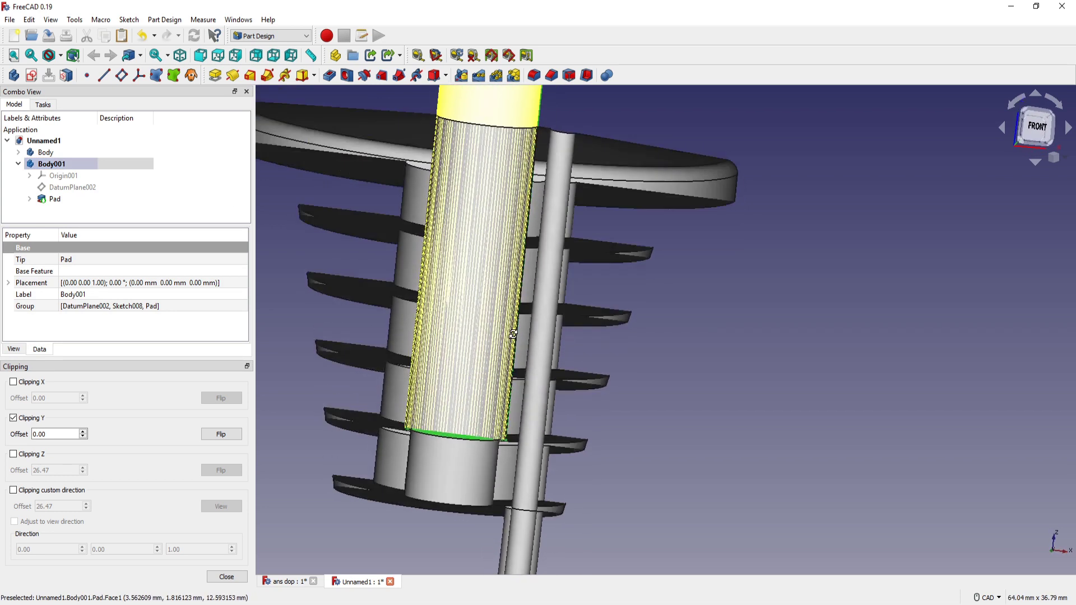
pyautogui.click(513, 345)
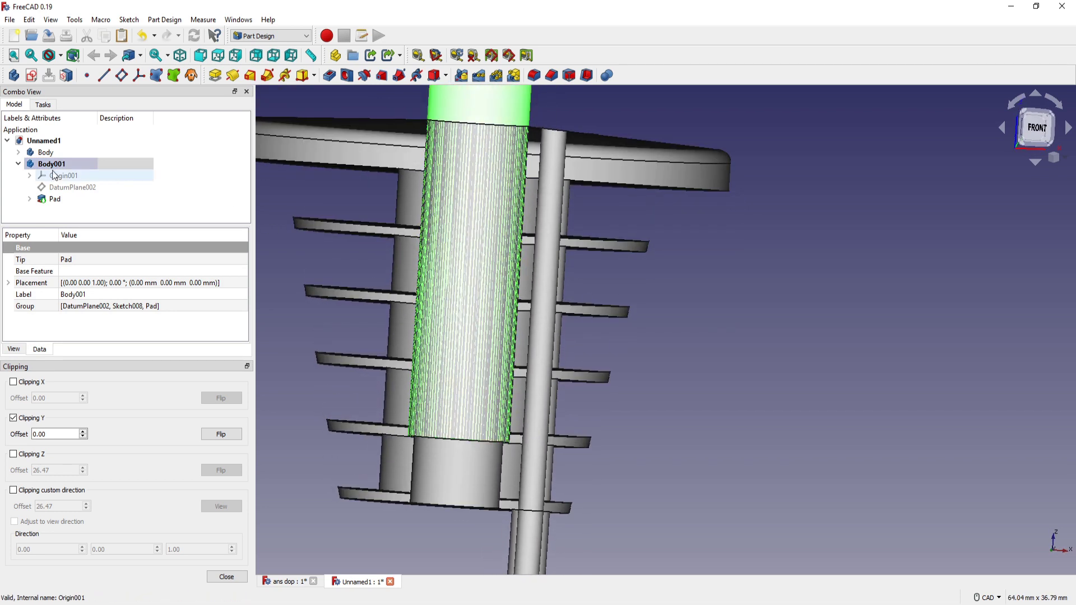
pyautogui.click(13, 418)
pyautogui.click(227, 576)
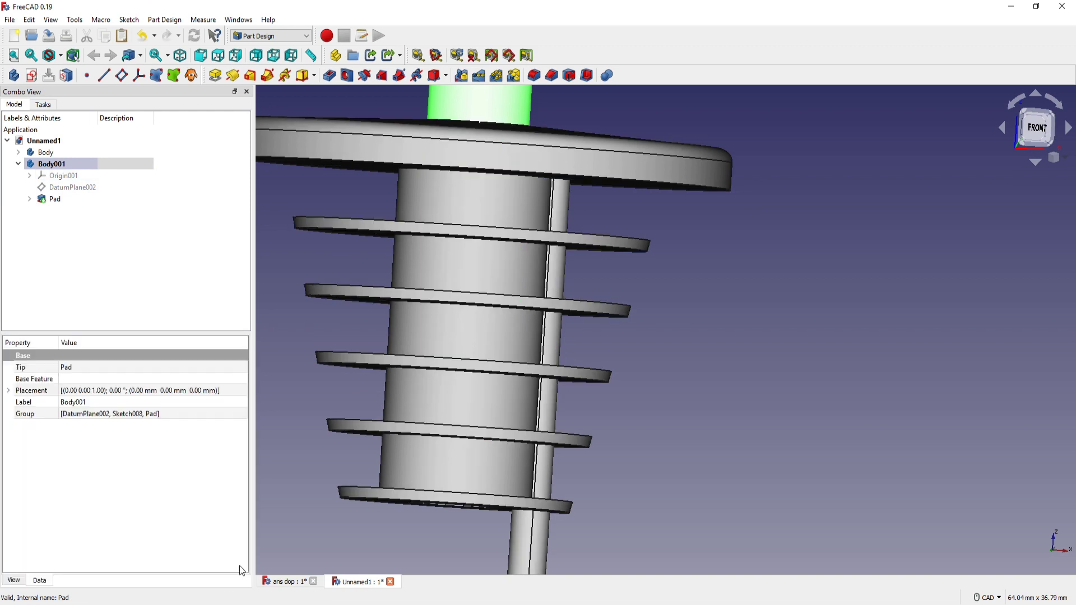
pyautogui.scroll(-3, 512, 344)
pyautogui.scroll(-3, 518, 323)
pyautogui.scroll(-2, 517, 325)
pyautogui.moveTo(570, 254); pyautogui.dragTo(611, 301, button='middle')
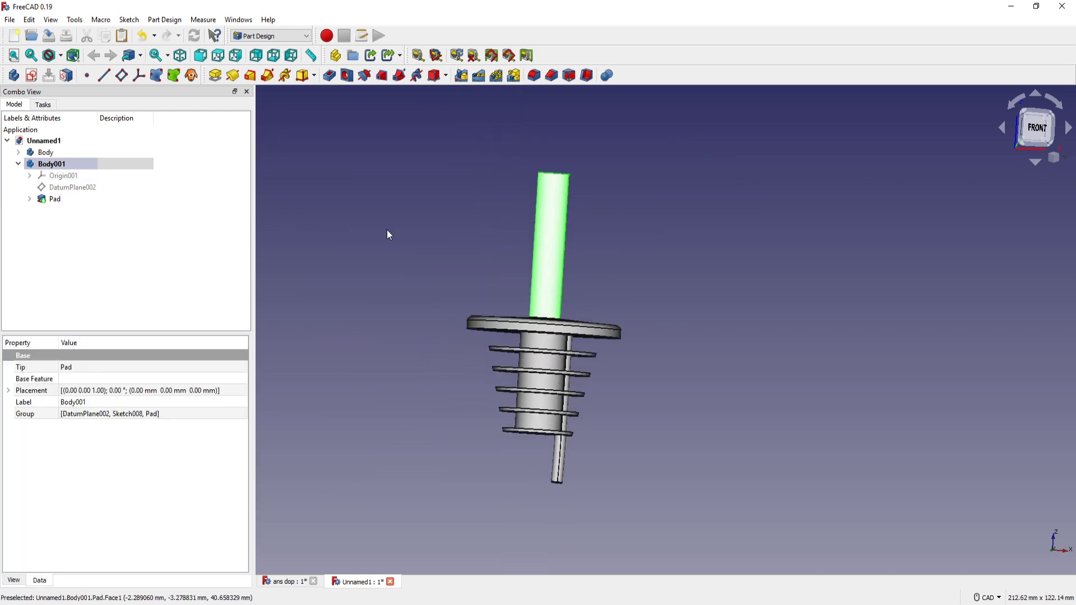
pyautogui.click(417, 215)
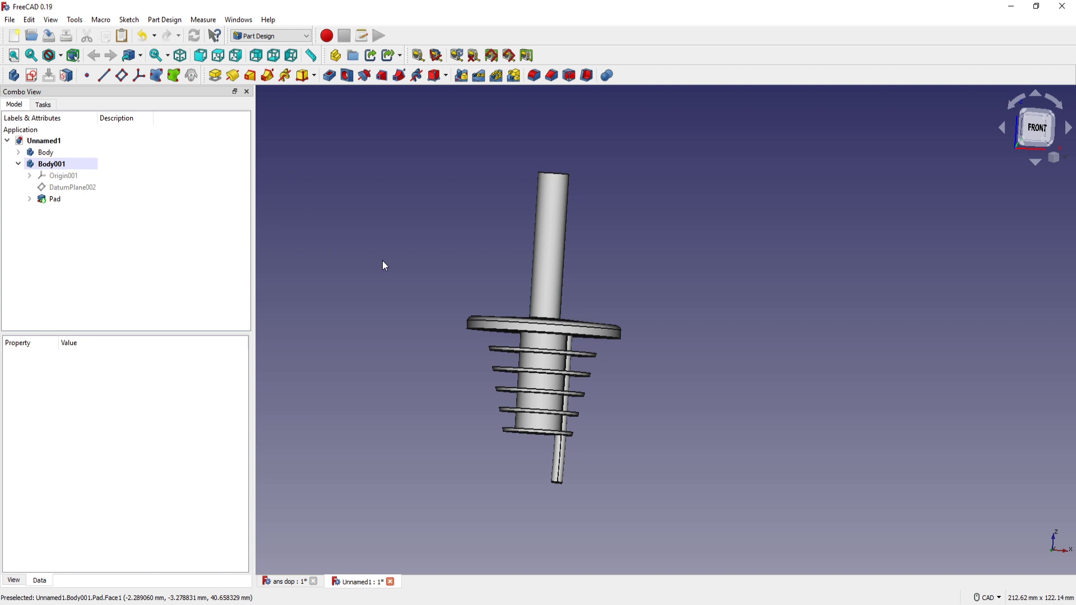
pyautogui.moveTo(666, 246); pyautogui.dragTo(640, 293, button='middle')
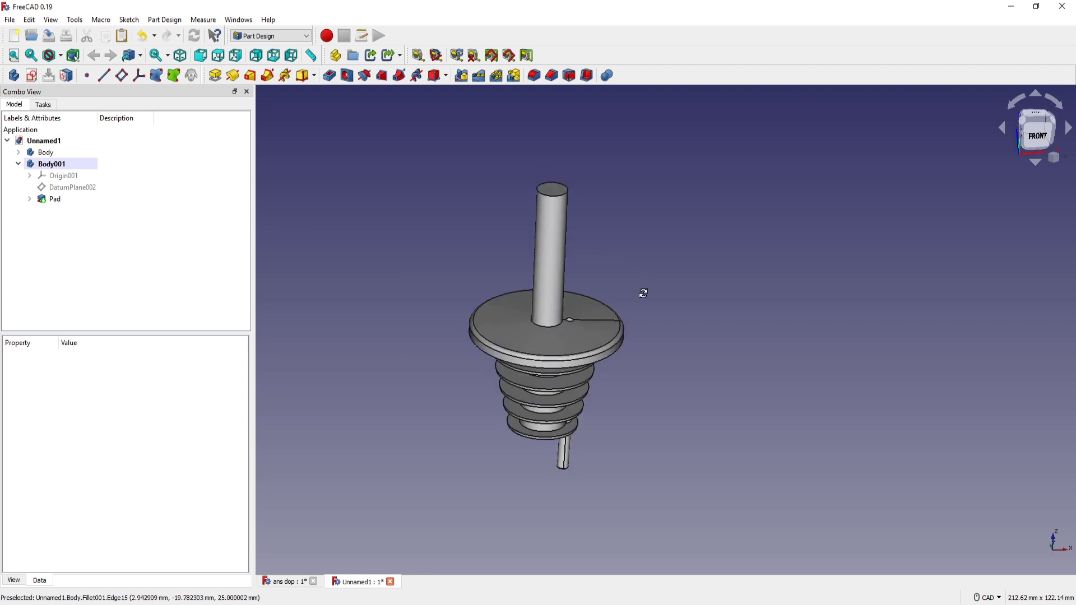
pyautogui.click(555, 203)
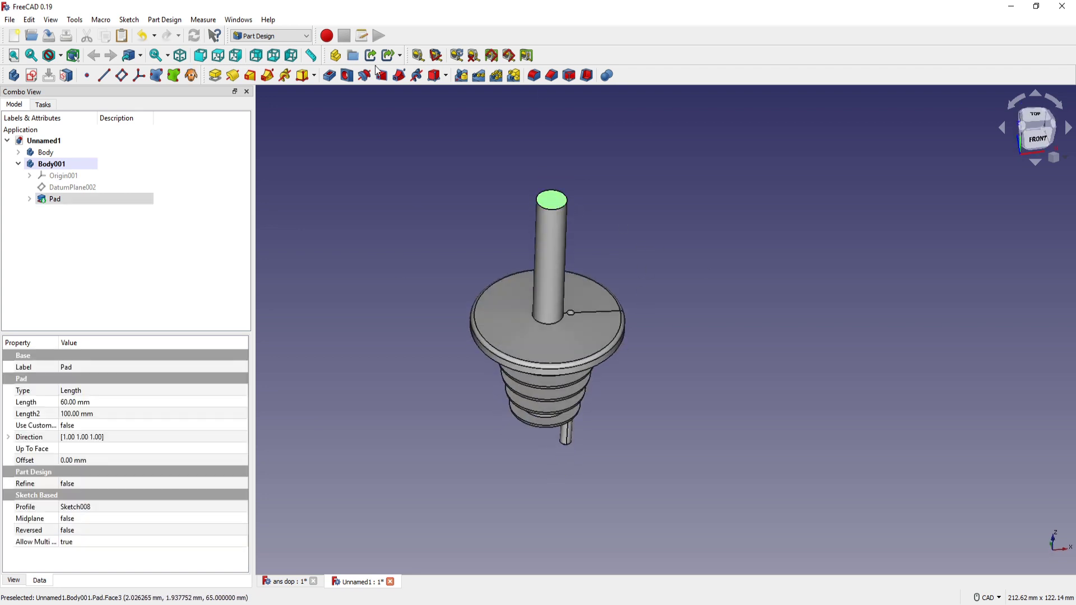
# Step: Bore a 7 mm through-all hole down the shaft from its top face
pyautogui.click(347, 76)
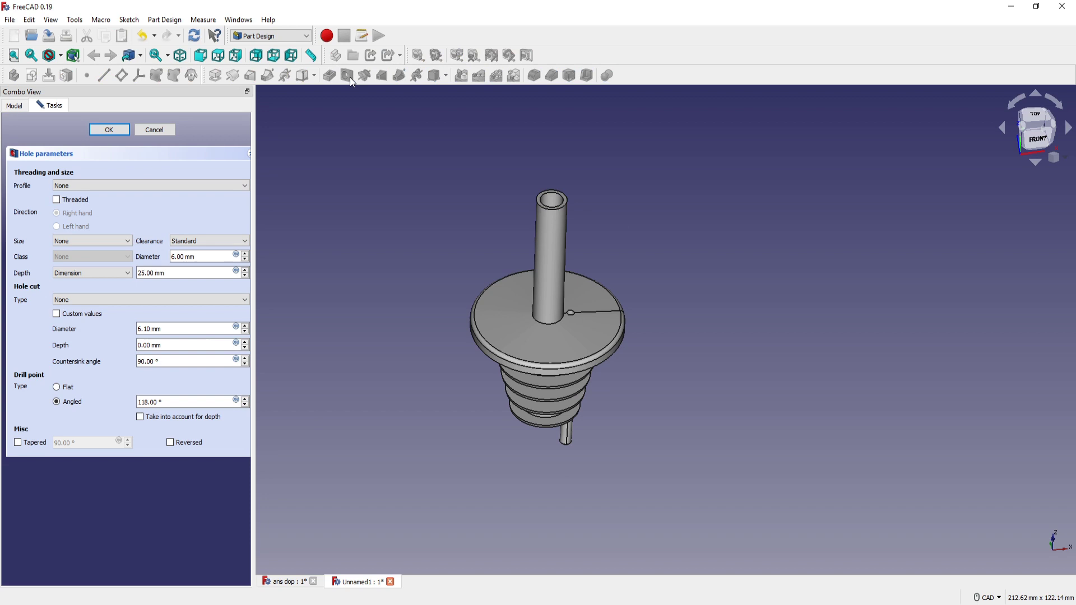
pyautogui.click(127, 273)
pyautogui.click(100, 290)
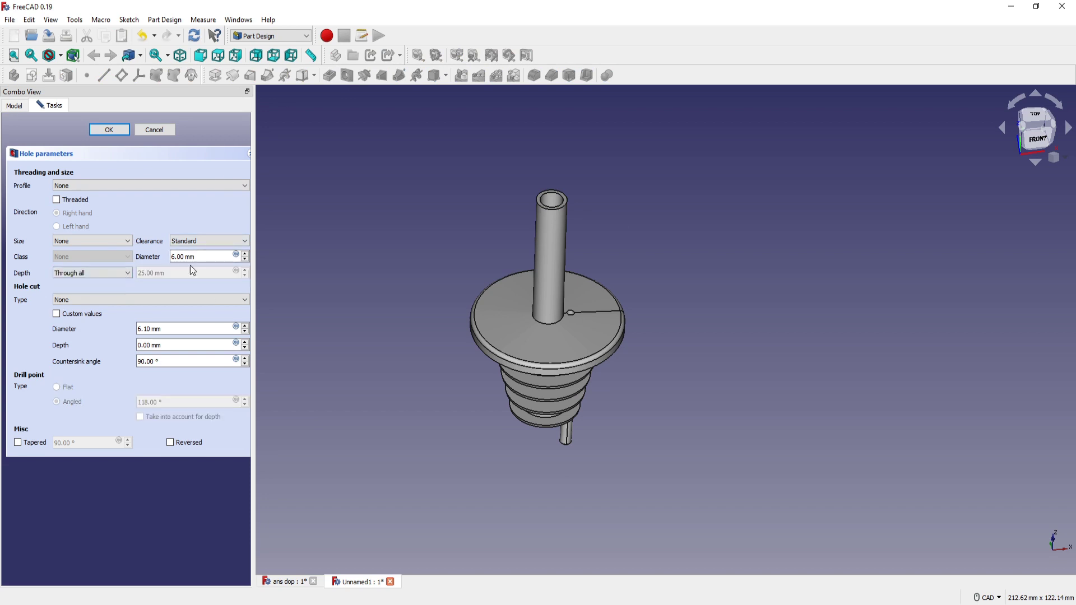
pyautogui.click(203, 257)
pyautogui.write('7')
pyautogui.press('Return')
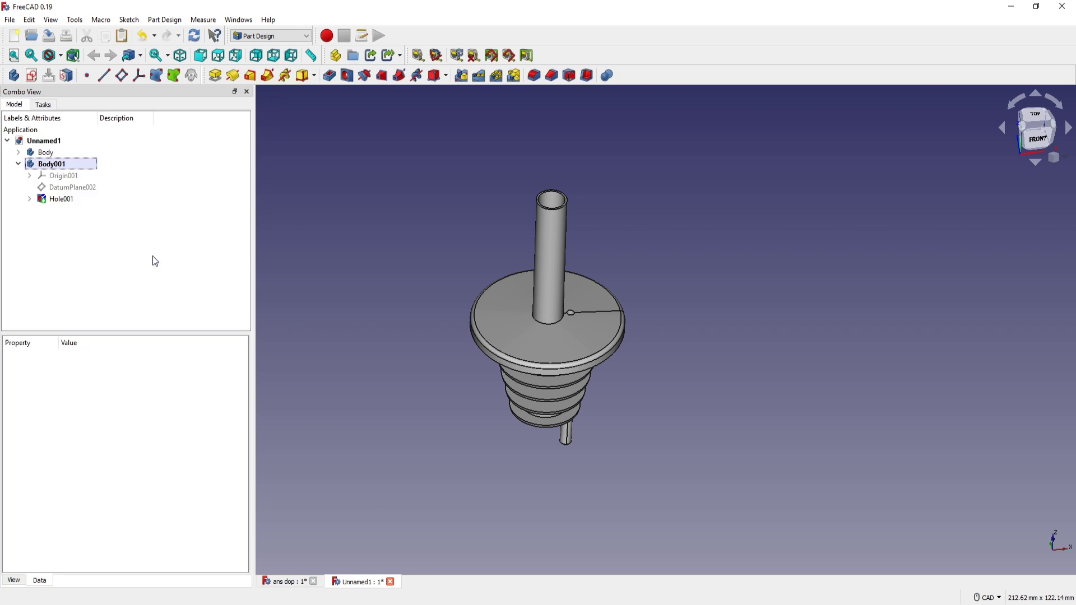
pyautogui.moveTo(569, 281)
pyautogui.mouseDown(button='middle')
pyautogui.moveTo(589, 356)
pyautogui.moveTo(613, 211)
pyautogui.moveTo(586, 263)
pyautogui.moveTo(465, 235)
pyautogui.mouseUp(button='middle')
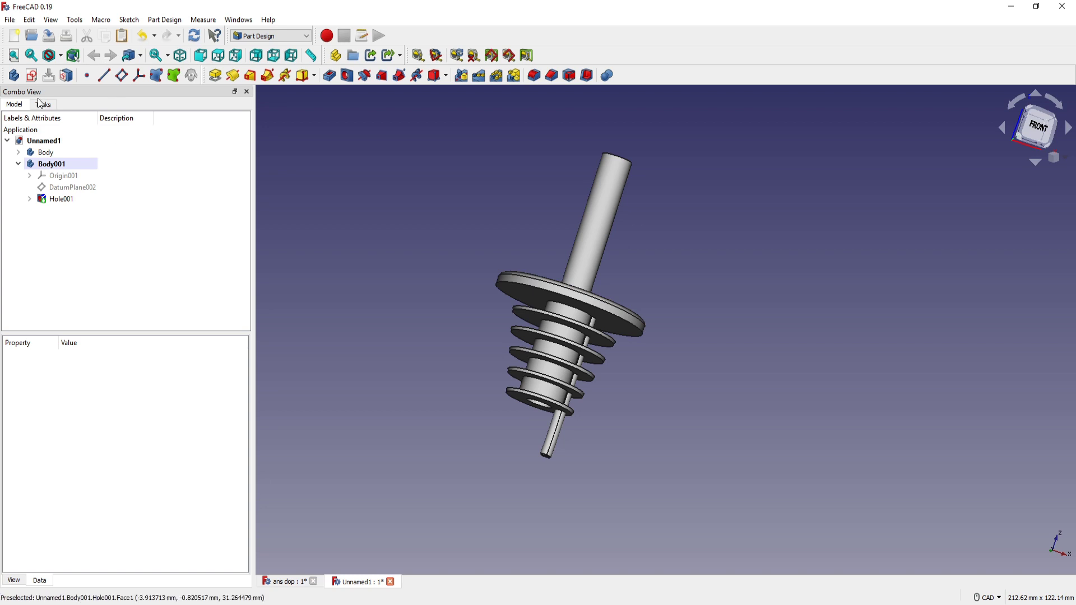
# Step: Collapse Body001 and create a third body, Body002
pyautogui.click(18, 164)
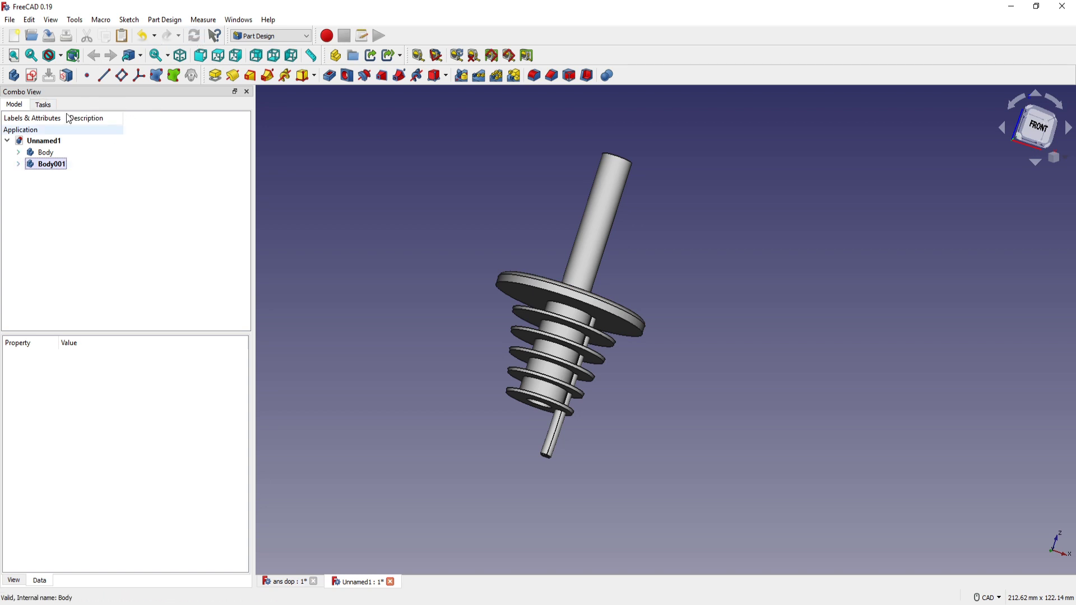
pyautogui.click(15, 77)
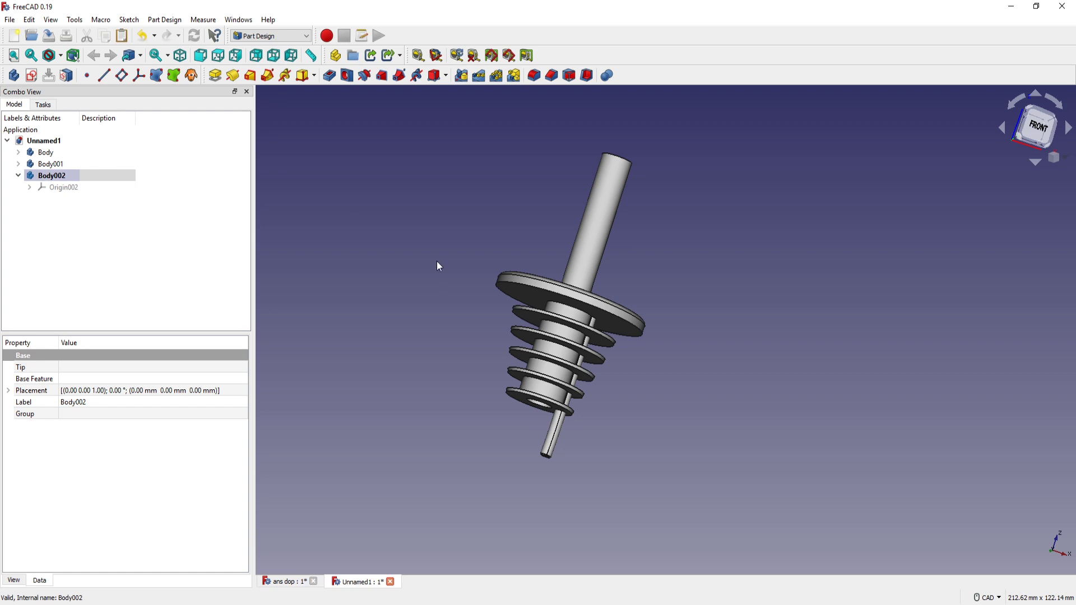
pyautogui.moveTo(439, 266); pyautogui.dragTo(691, 306, button='middle')
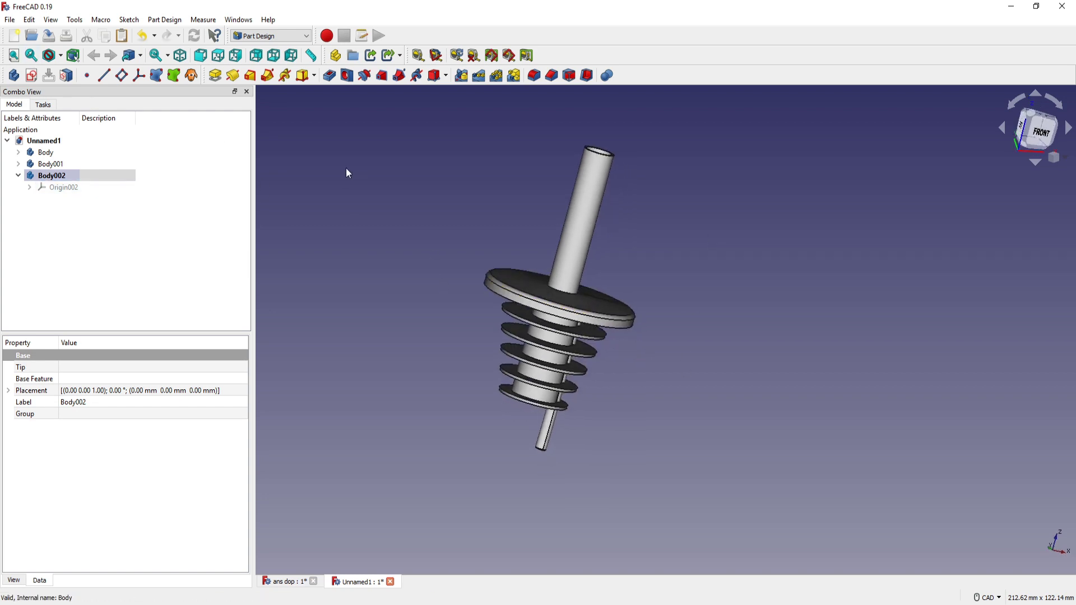
# Step: Start a sketch on Body002's XZ plane, viewed head-on with a section cut
pyautogui.click(35, 79)
pyautogui.click(60, 187)
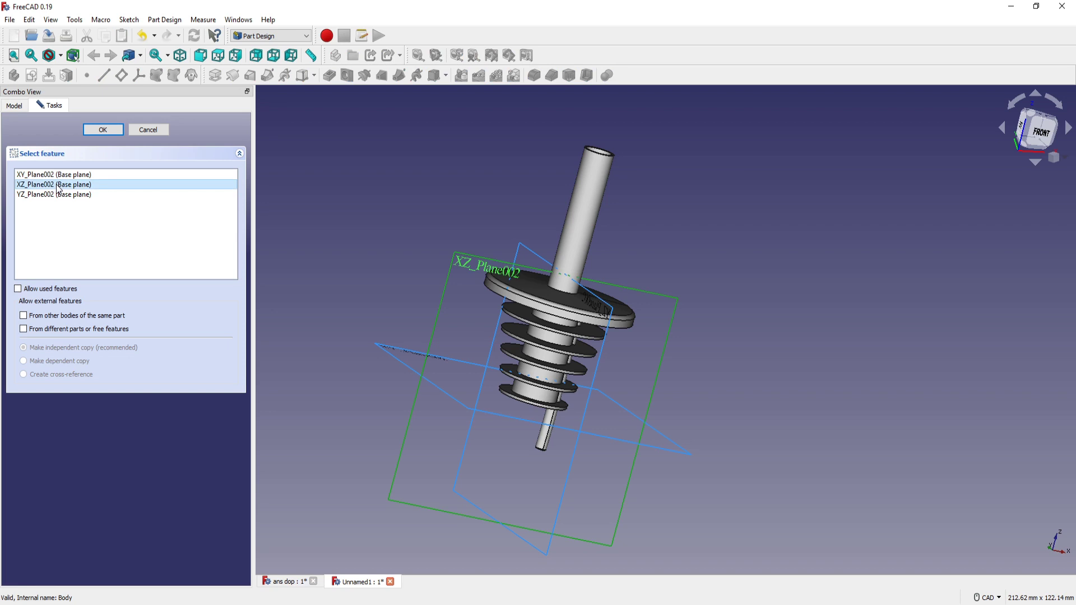
pyautogui.click(96, 132)
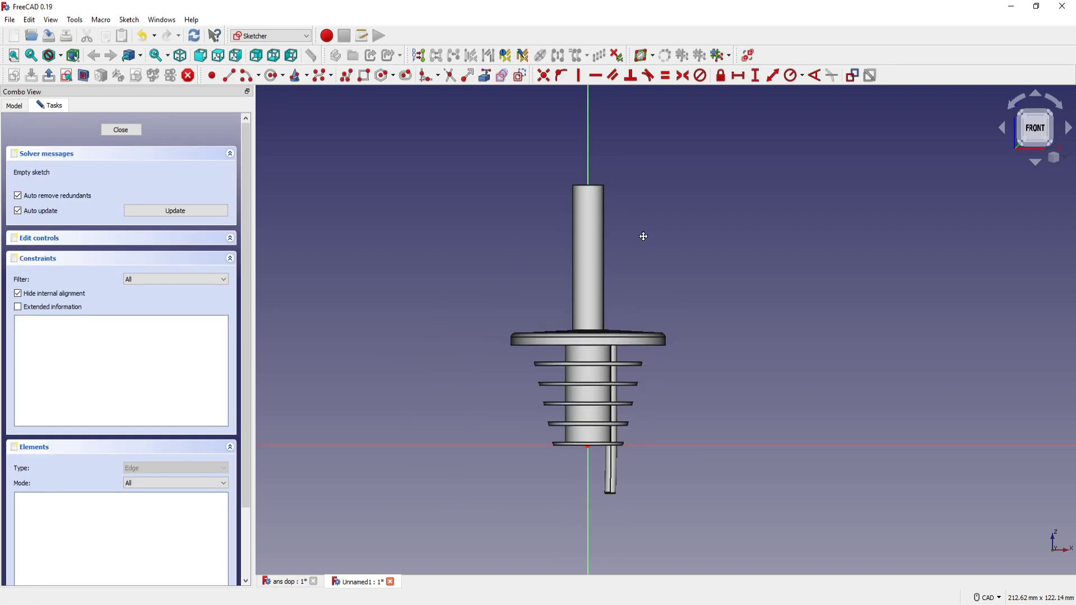
pyautogui.press('q')
pyautogui.press('p')
pyautogui.press('q')
pyautogui.press('s')
pyautogui.moveTo(673, 222); pyautogui.dragTo(673, 237, button='middle')
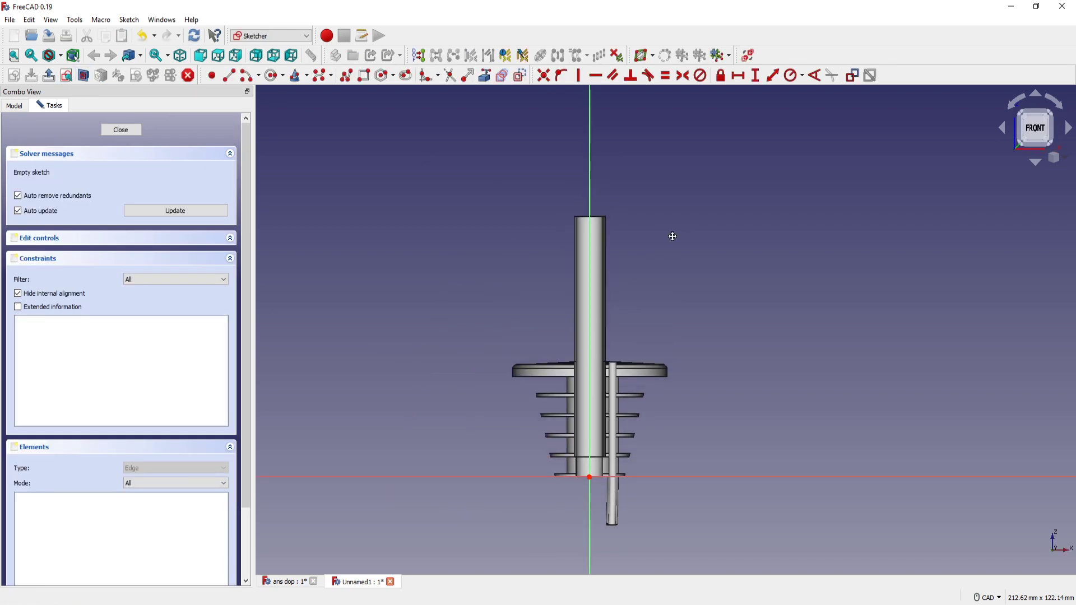
pyautogui.scroll(2, 604, 231)
pyautogui.scroll(1, 639, 247)
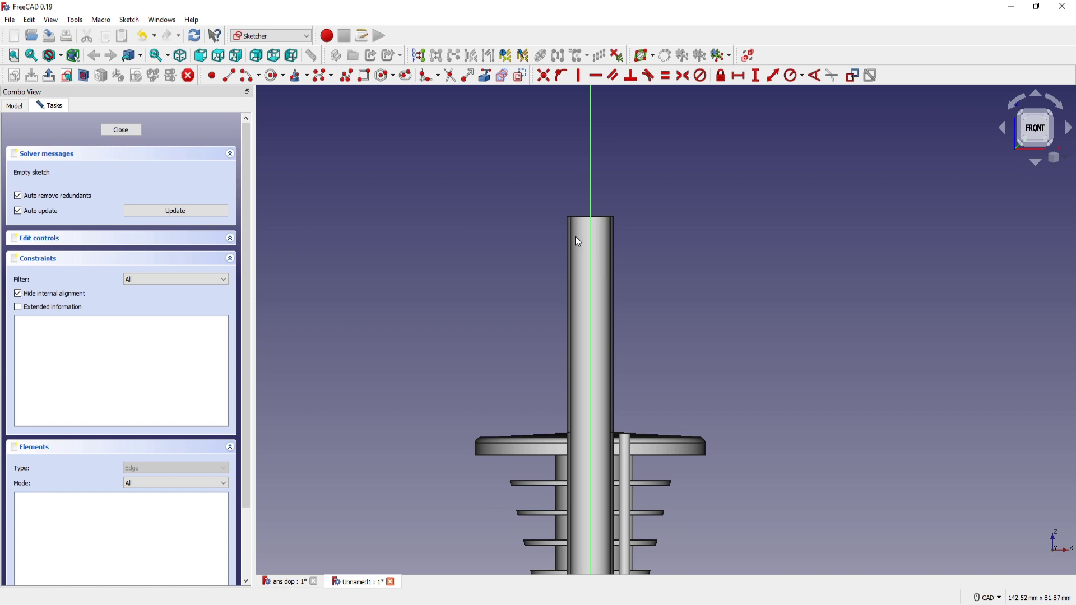
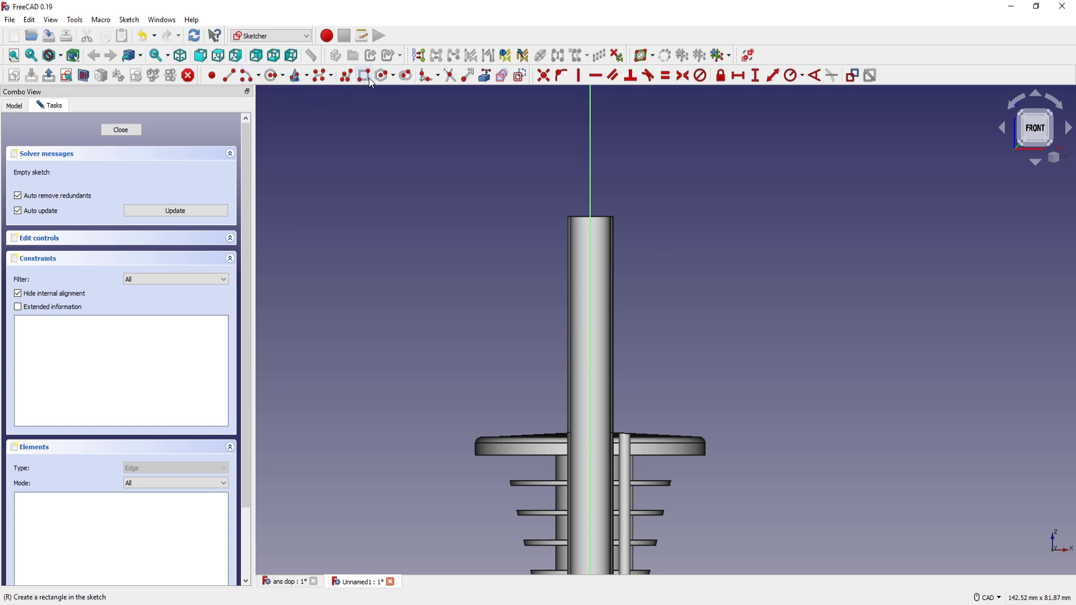
# Step: Draw a vertical-then-horizontal line profile starting on the axis above the pour tube
pyautogui.click(348, 81)
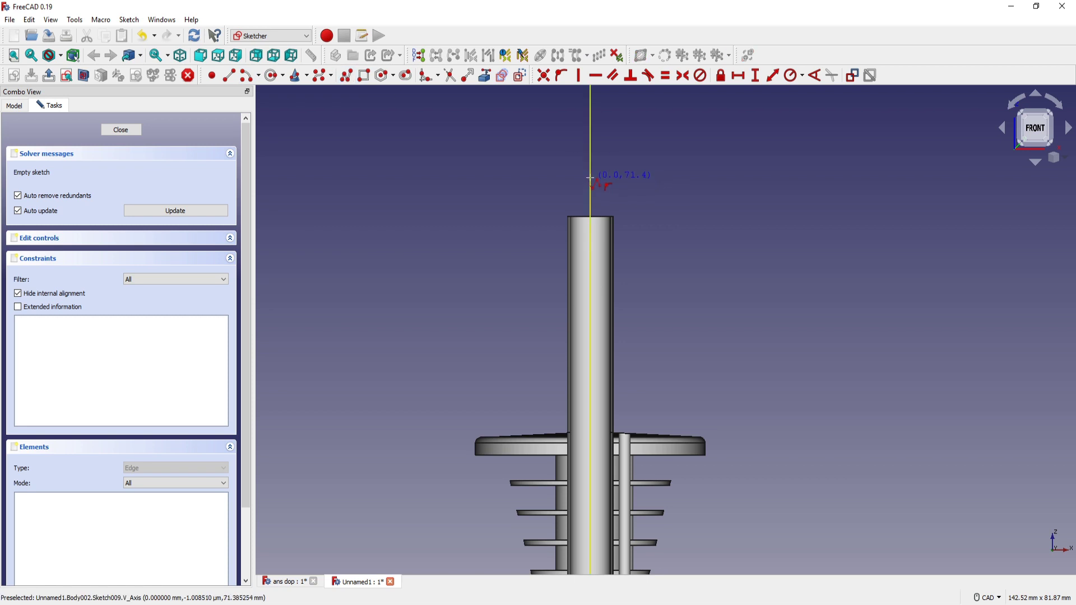
pyautogui.click(590, 240)
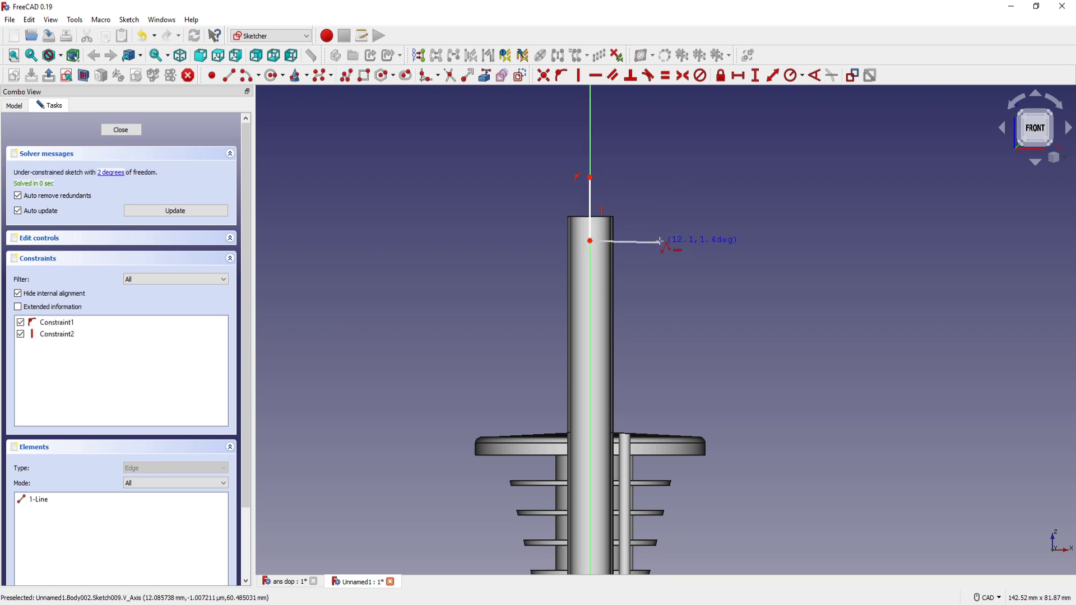
pyautogui.click(661, 241)
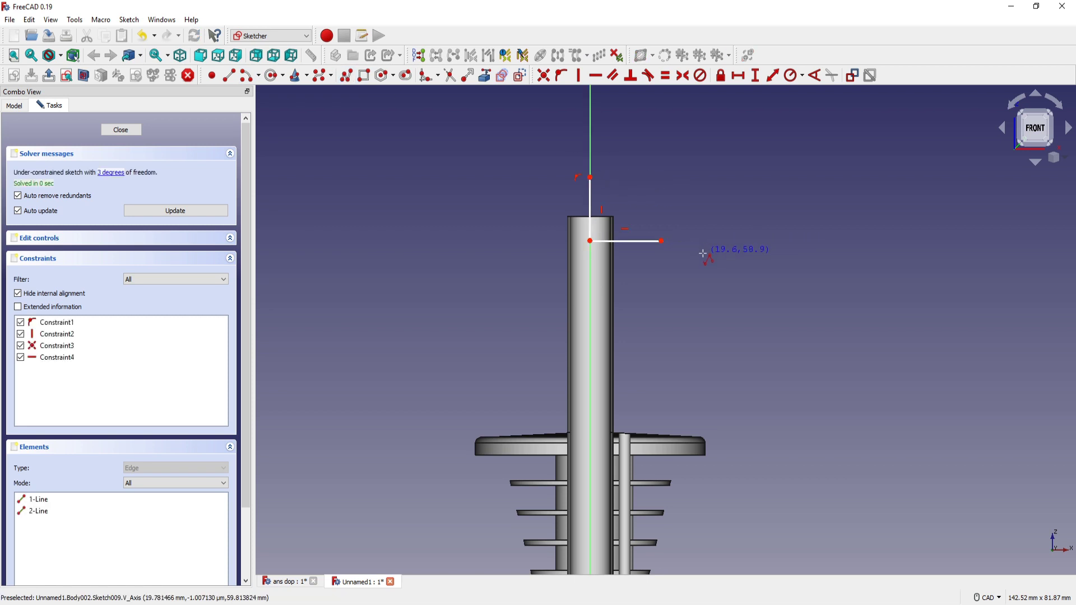
pyautogui.rightClick(706, 248)
# Step: Join the line ends with a three-point arc, then select the corner point and vertical axis
pyautogui.click(258, 77)
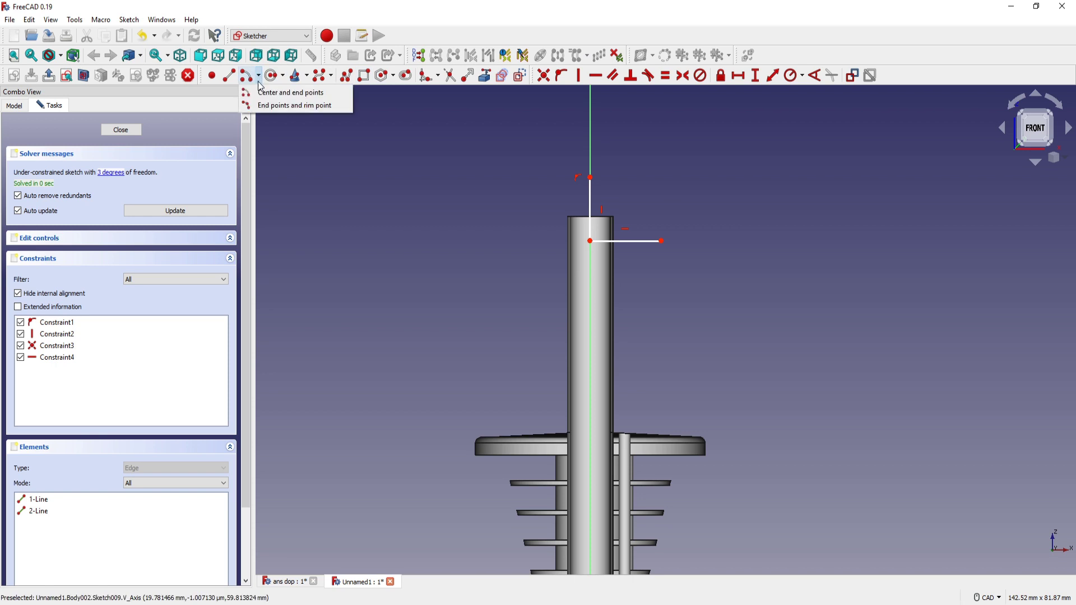
pyautogui.click(278, 105)
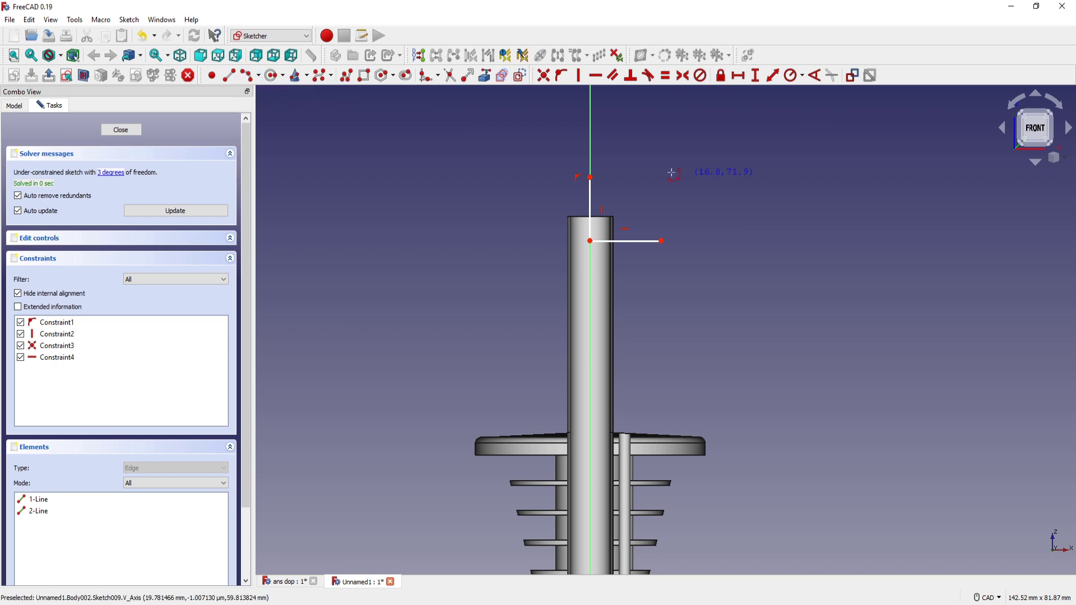
pyautogui.click(590, 177)
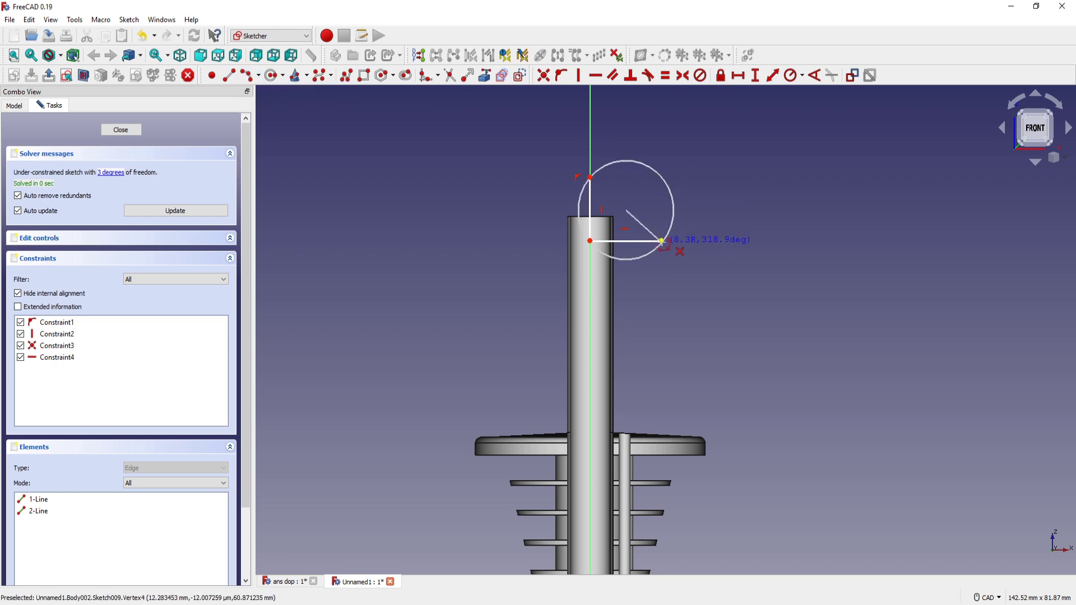
pyautogui.click(662, 241)
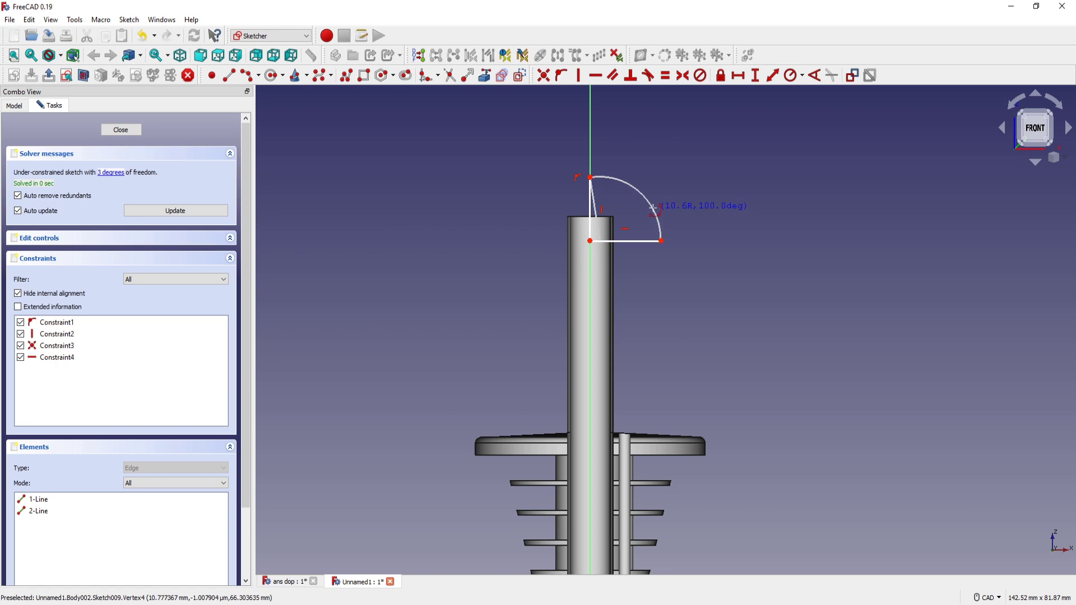
pyautogui.click(652, 214)
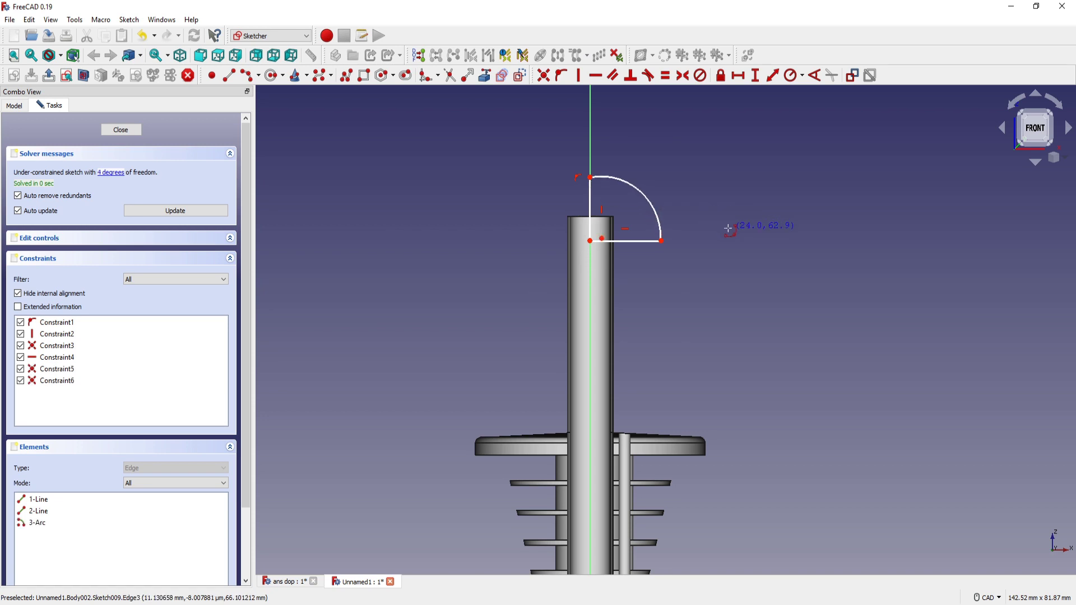
pyautogui.scroll(2, 726, 228)
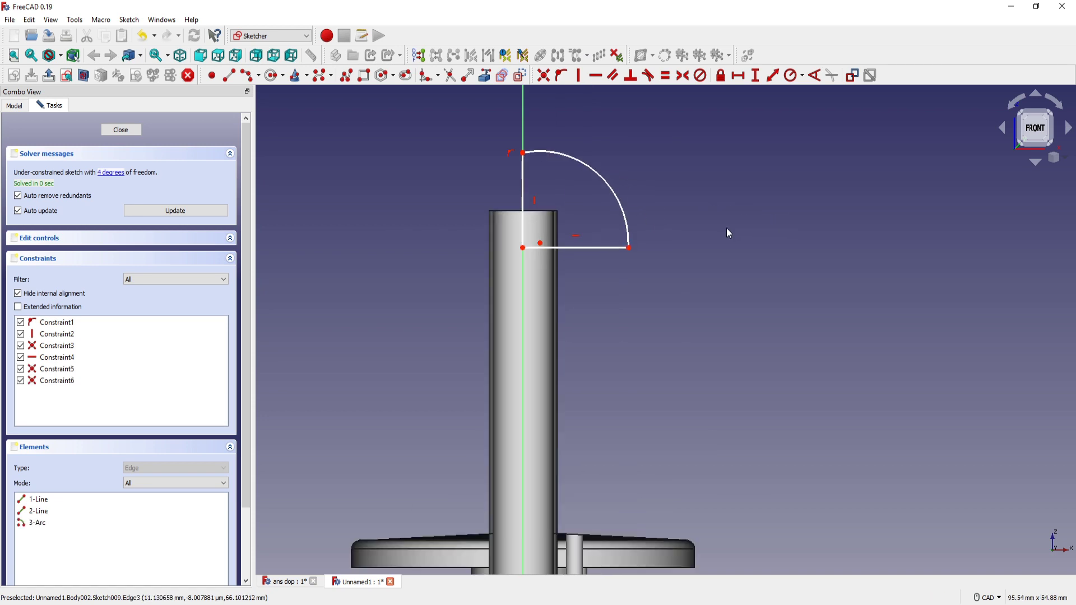
pyautogui.click(543, 245)
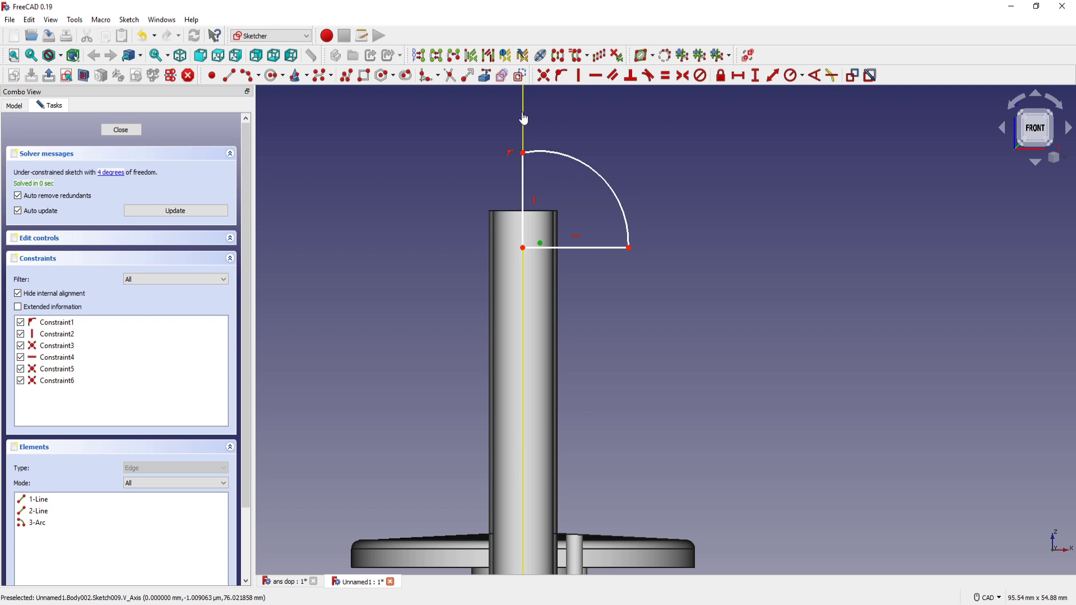
pyautogui.click(523, 116)
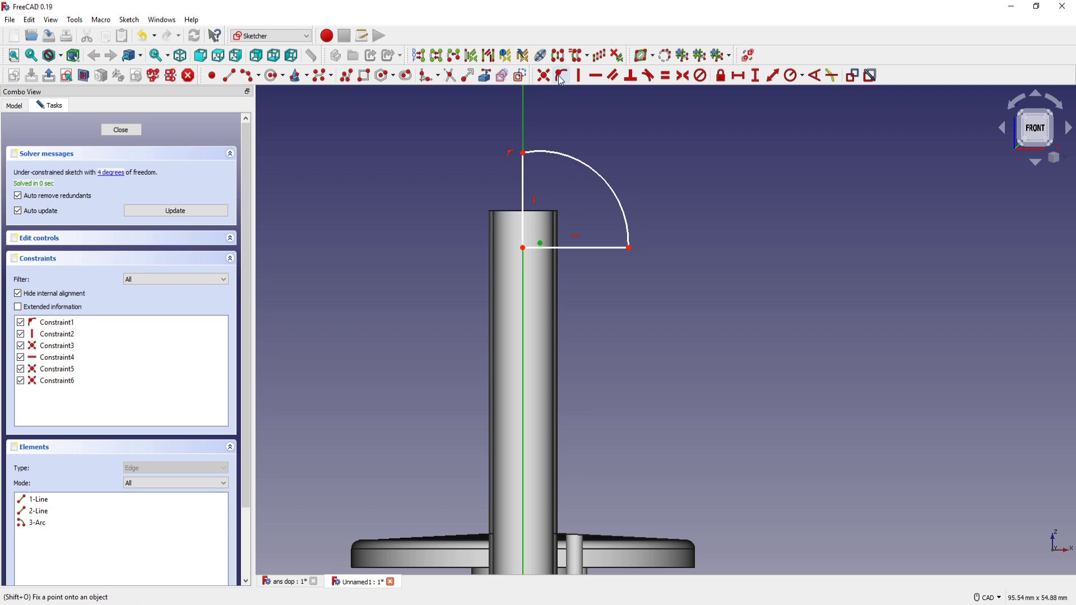
# Step: Pin the corner point onto the vertical axis and give the arc an 8 mm radius
pyautogui.click(562, 76)
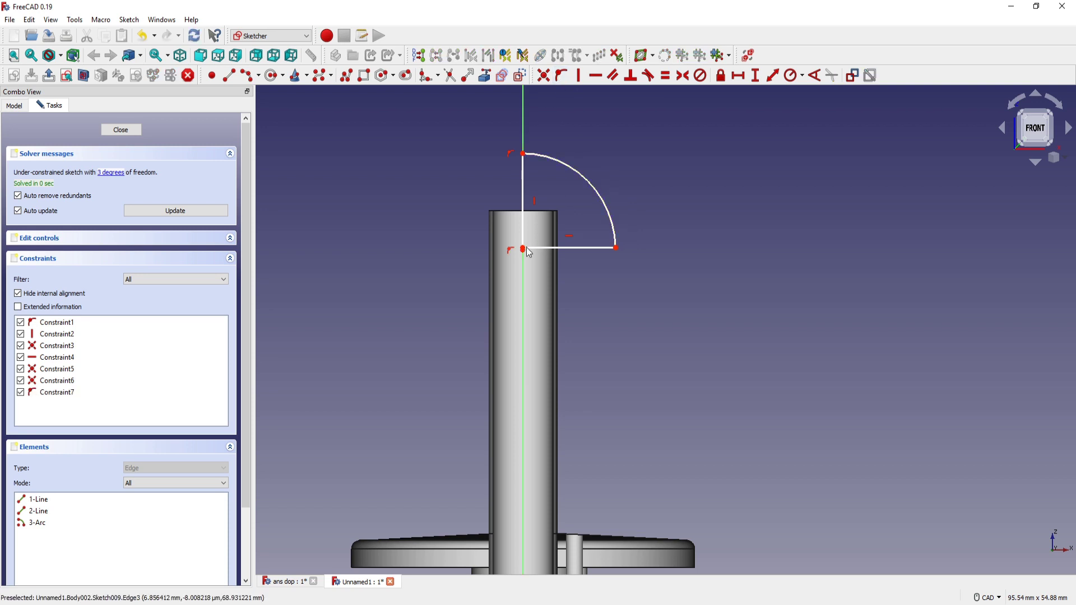
pyautogui.moveTo(525, 255); pyautogui.dragTo(529, 286)
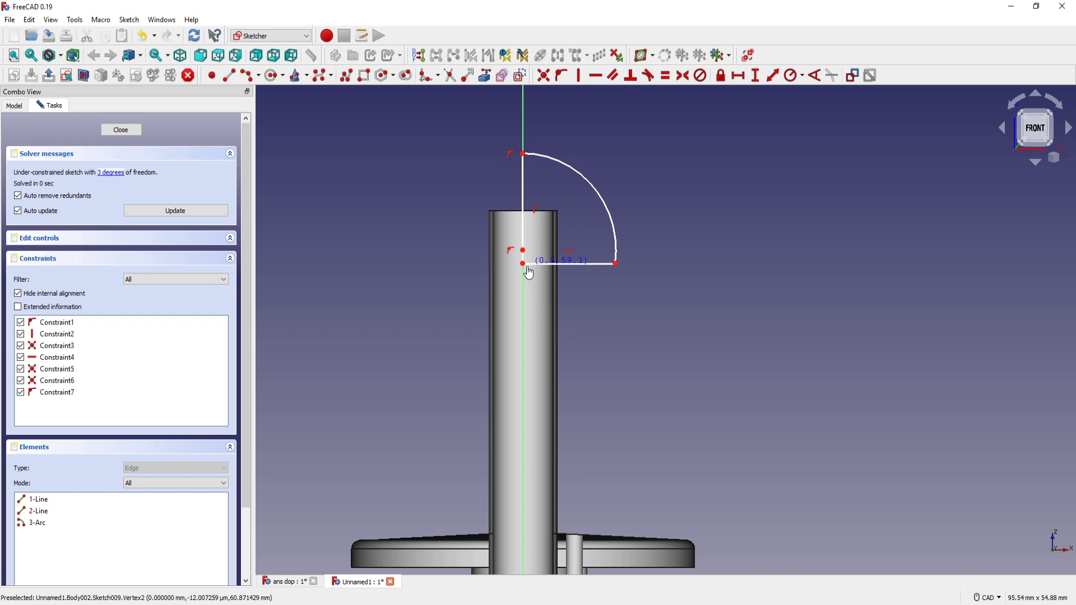
pyautogui.click(612, 204)
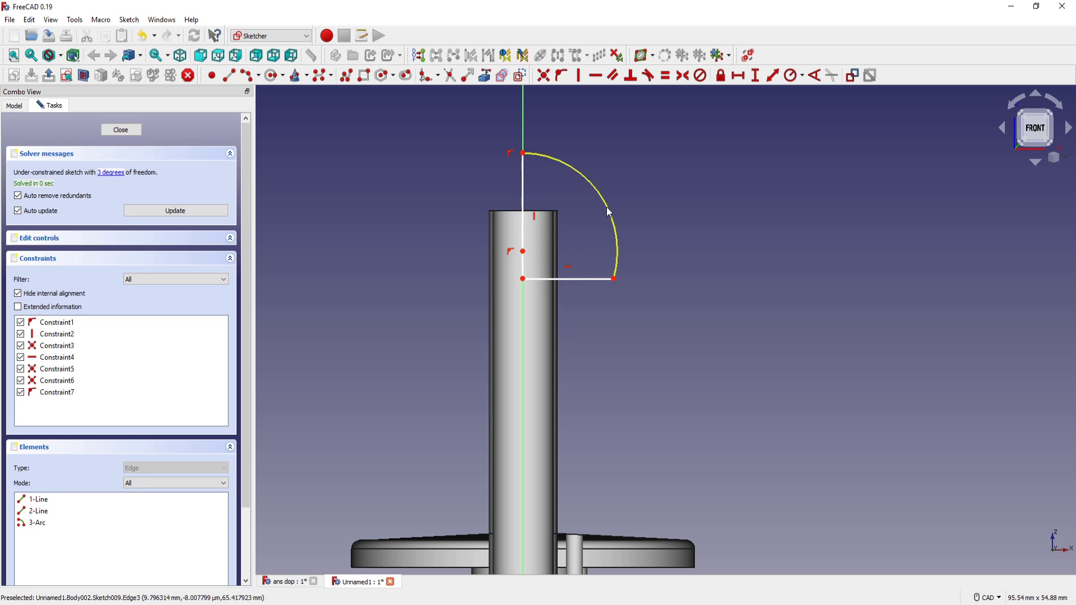
pyautogui.click(791, 75)
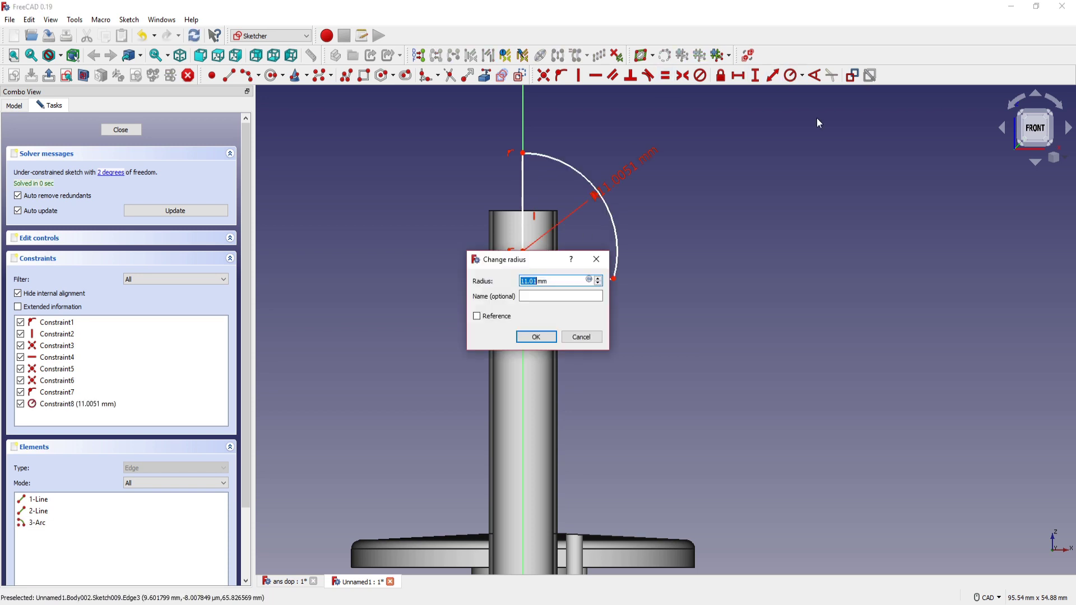
pyautogui.write('8')
pyautogui.press('Return')
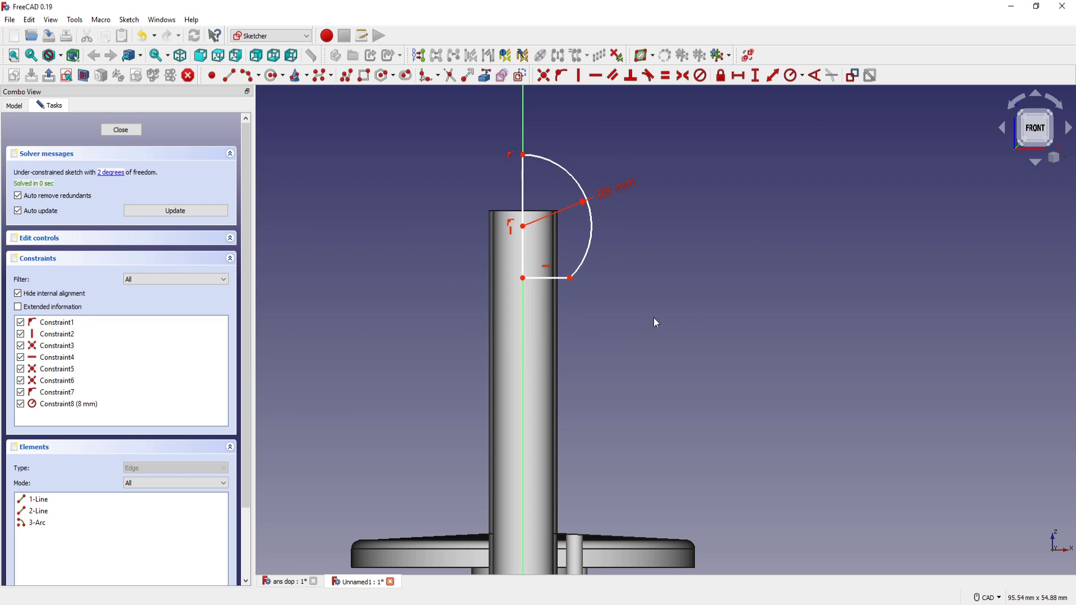
# Step: Add a 55 mm vertical distance from the stopper base up to the knob profile
pyautogui.scroll(1, 654, 318)
pyautogui.scroll(-6, 644, 314)
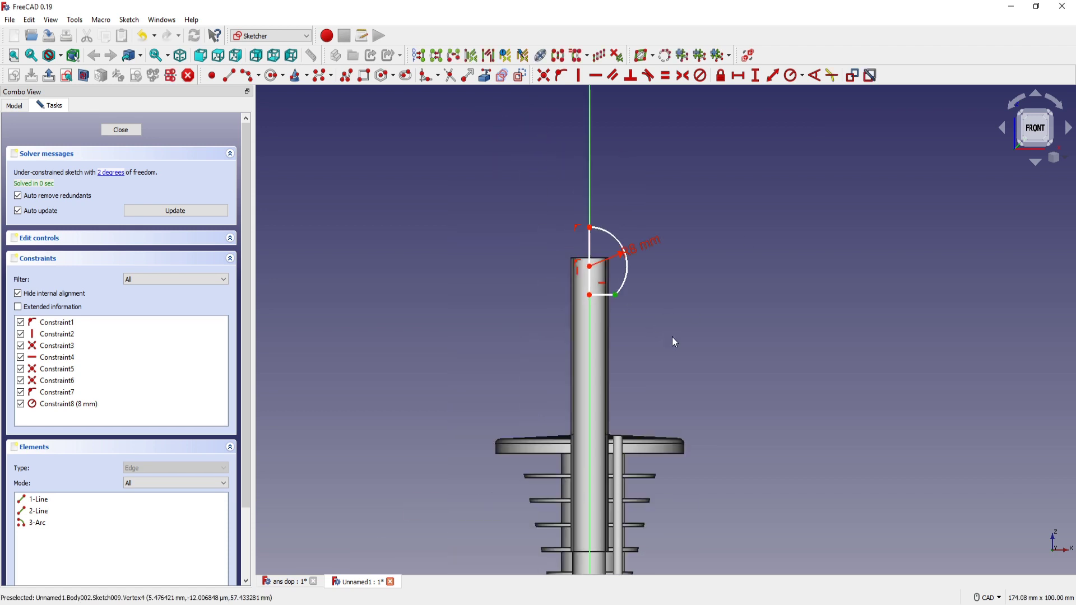
pyautogui.moveTo(673, 339)
pyautogui.mouseDown(button='middle')
pyautogui.moveTo(660, 207)
pyautogui.moveTo(709, 247)
pyautogui.mouseUp(button='middle')
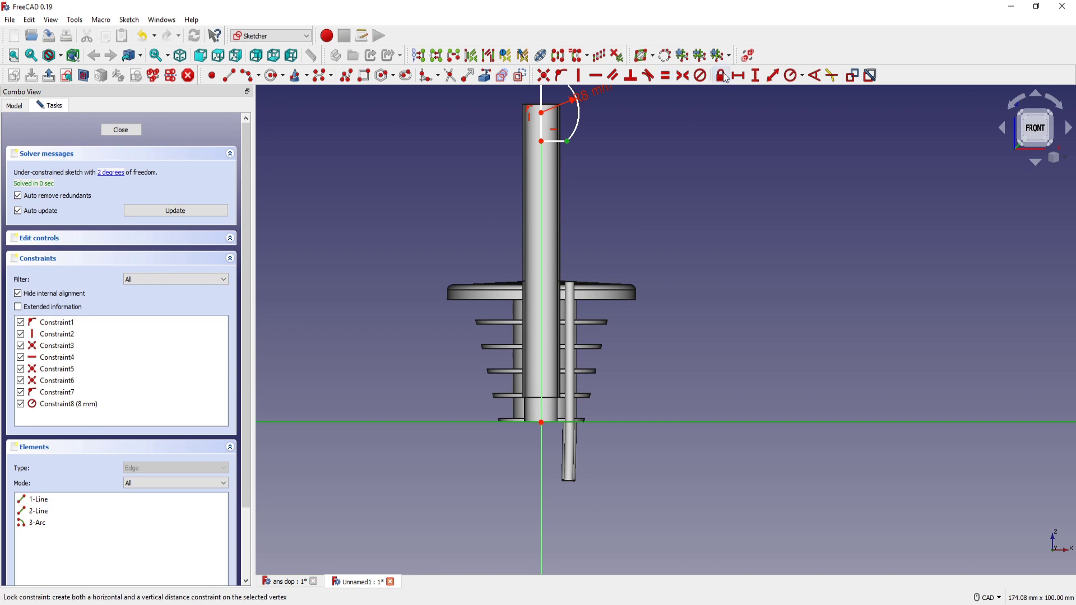
pyautogui.click(755, 75)
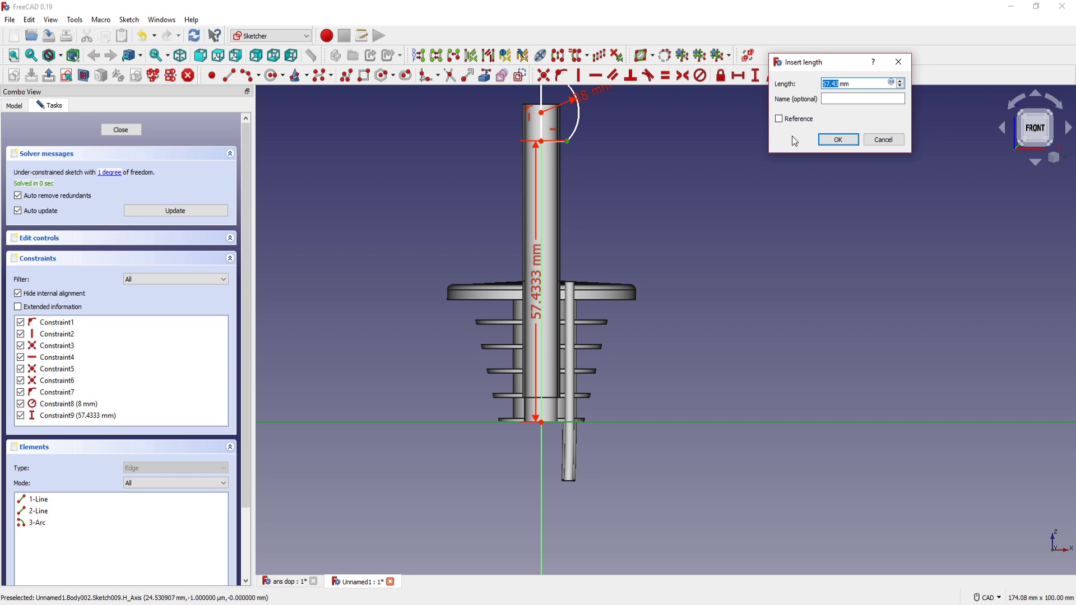
pyautogui.write('55')
pyautogui.press('Return')
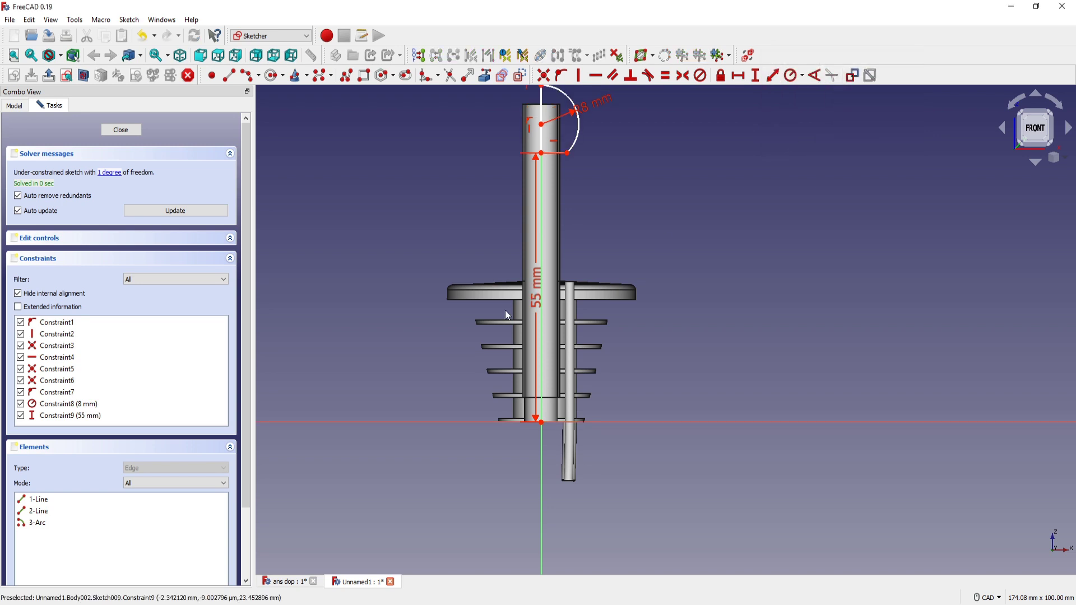
pyautogui.moveTo(536, 288); pyautogui.dragTo(711, 277)
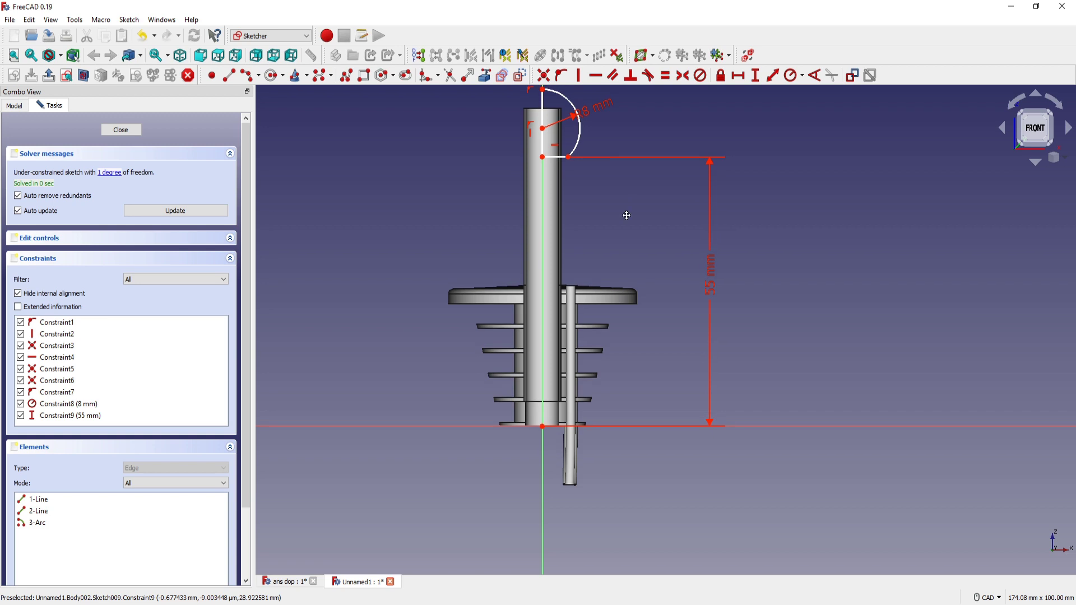
# Step: Dimension the short bottom line to fully constrain the profile, then close the sketch
pyautogui.moveTo(546, 129); pyautogui.dragTo(586, 217, button='middle')
pyautogui.click(582, 213)
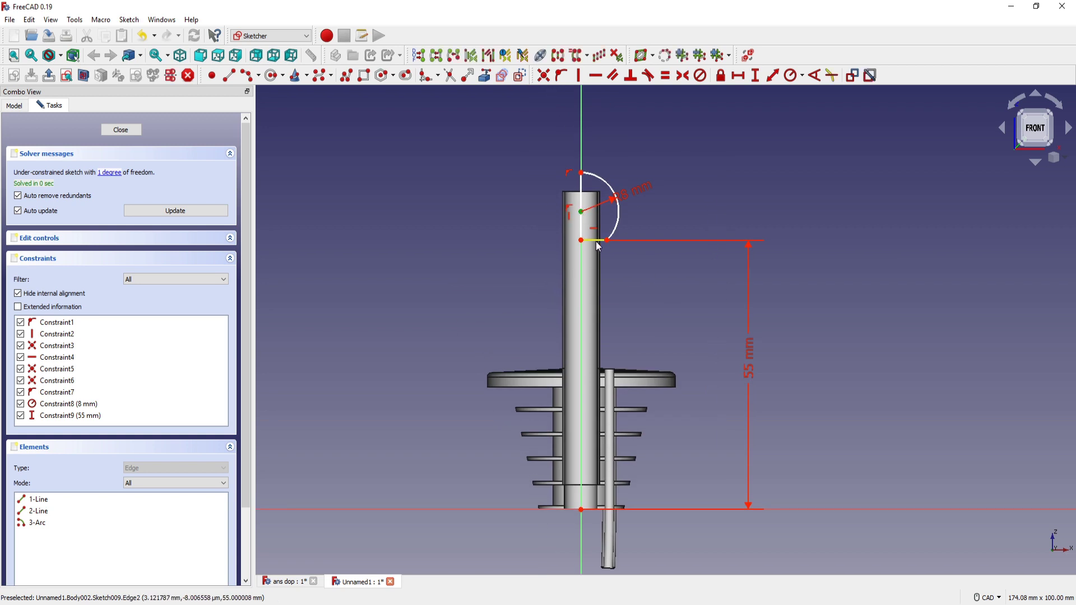
pyautogui.click(597, 245)
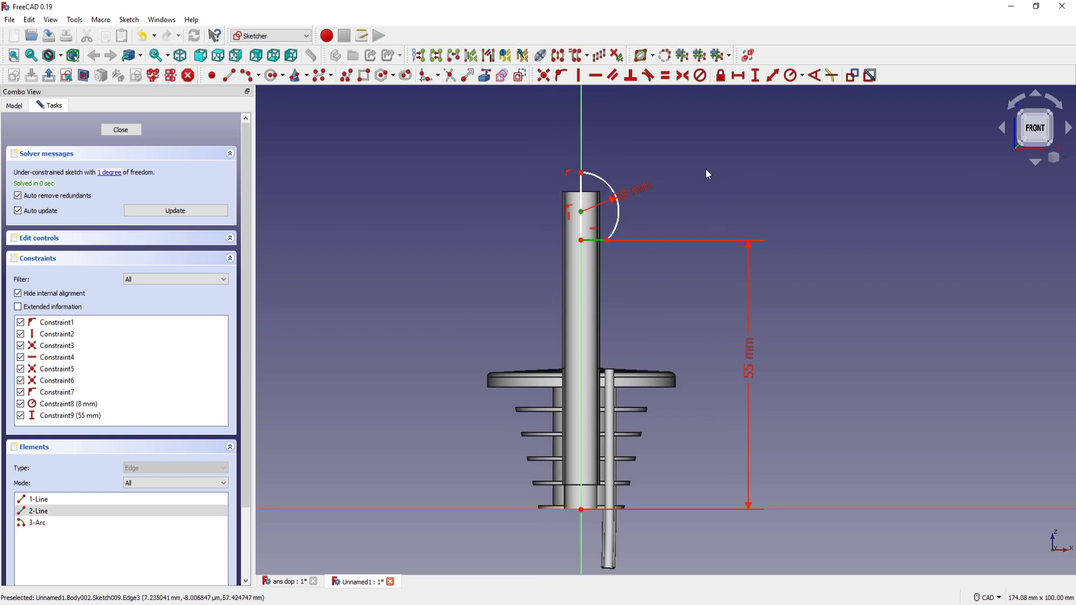
pyautogui.click(773, 76)
pyautogui.write('5')
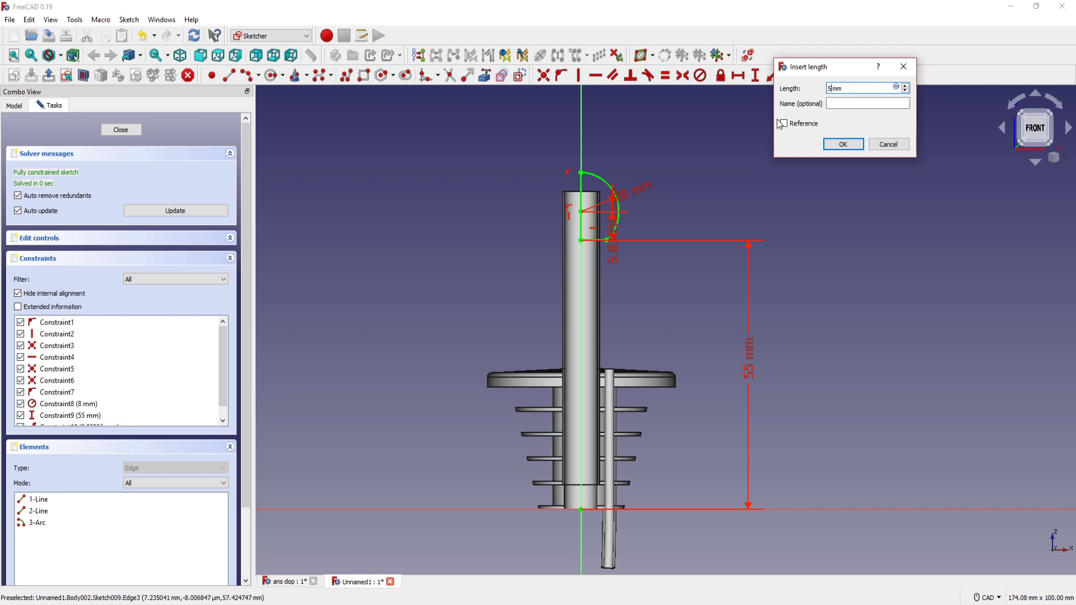
pyautogui.press('Return')
pyautogui.scroll(2, 624, 321)
pyautogui.scroll(-1, 644, 297)
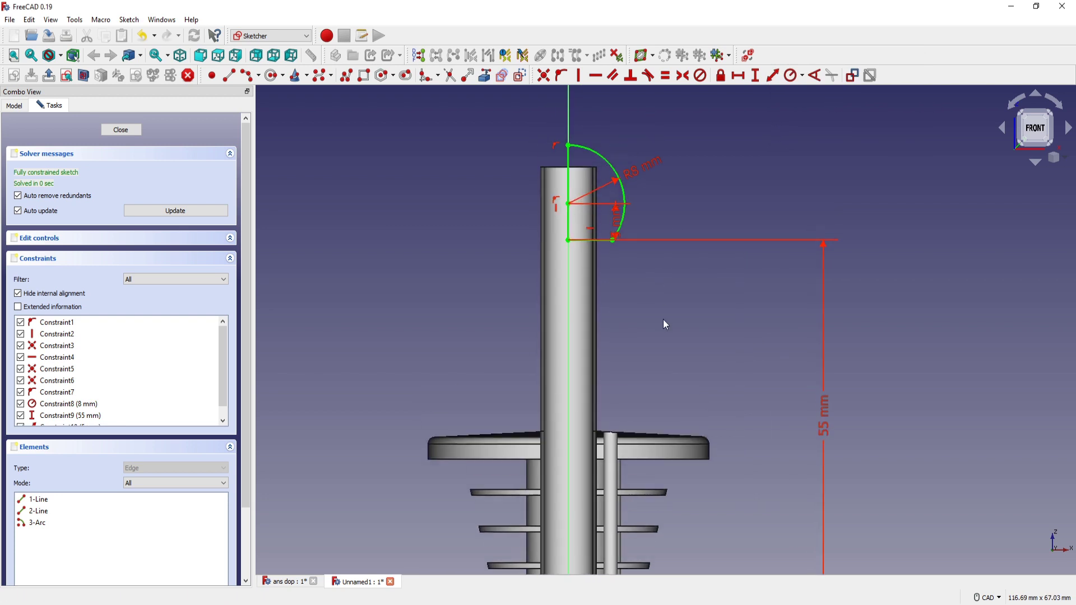
pyautogui.press('Escape')
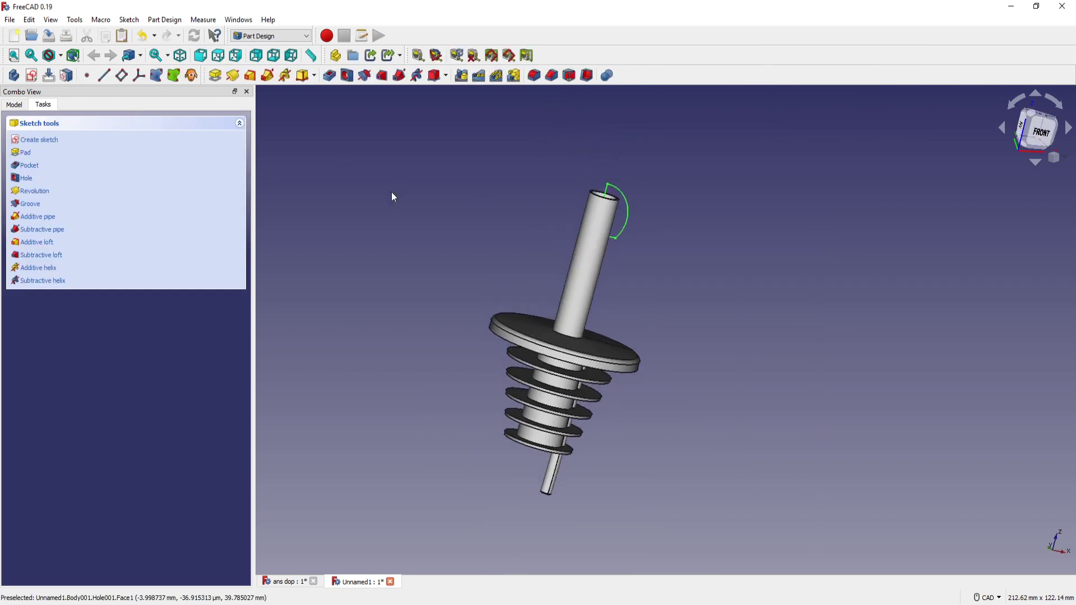
# Step: Revolve the quarter-arc profile 360° about the base Z axis into a ball knob
pyautogui.click(234, 80)
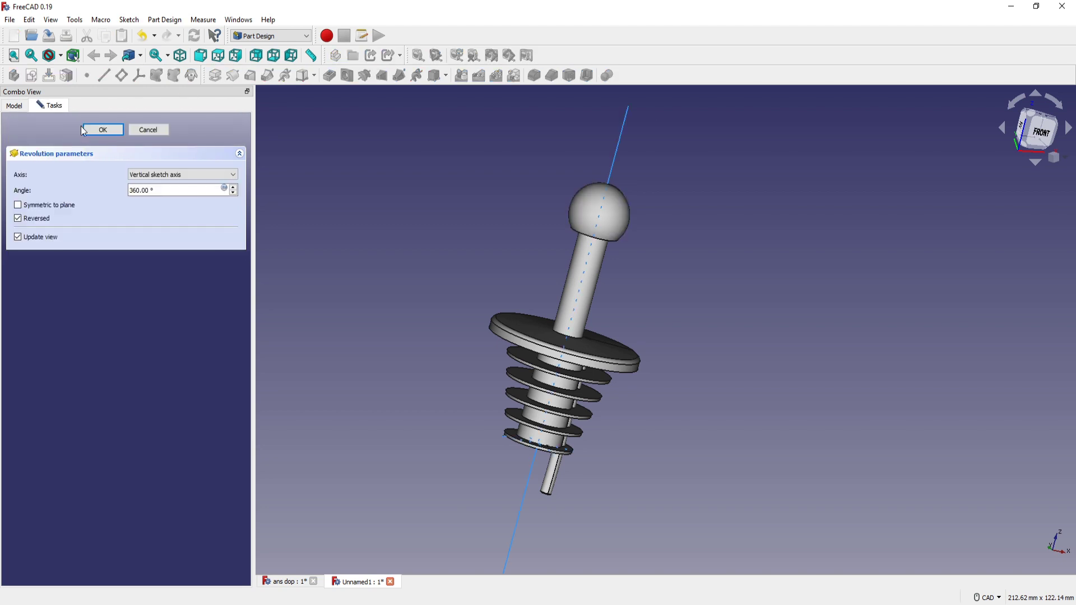
pyautogui.click(233, 176)
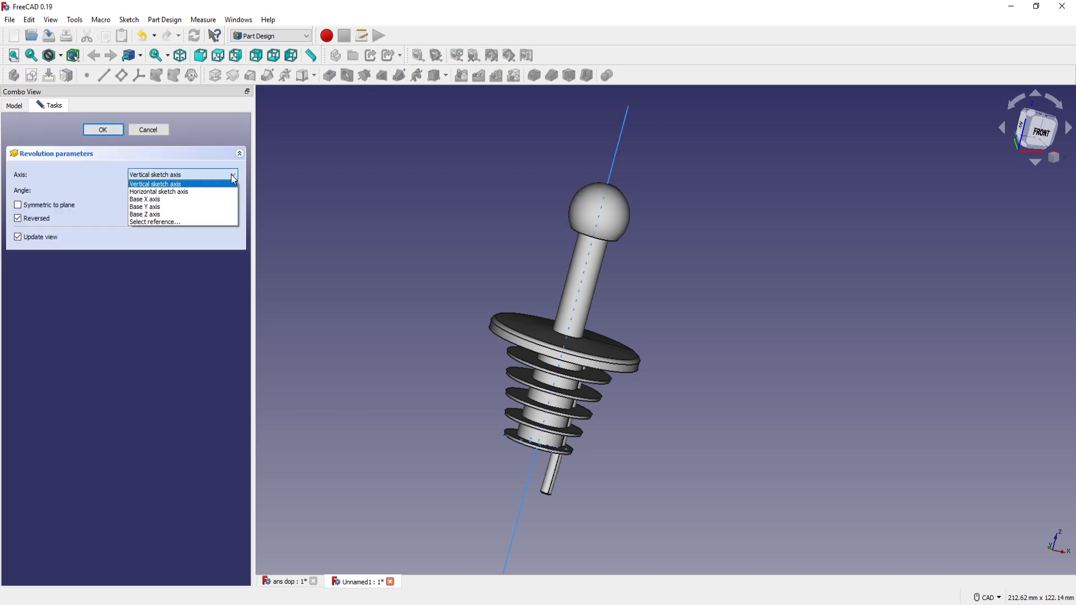
pyautogui.click(166, 220)
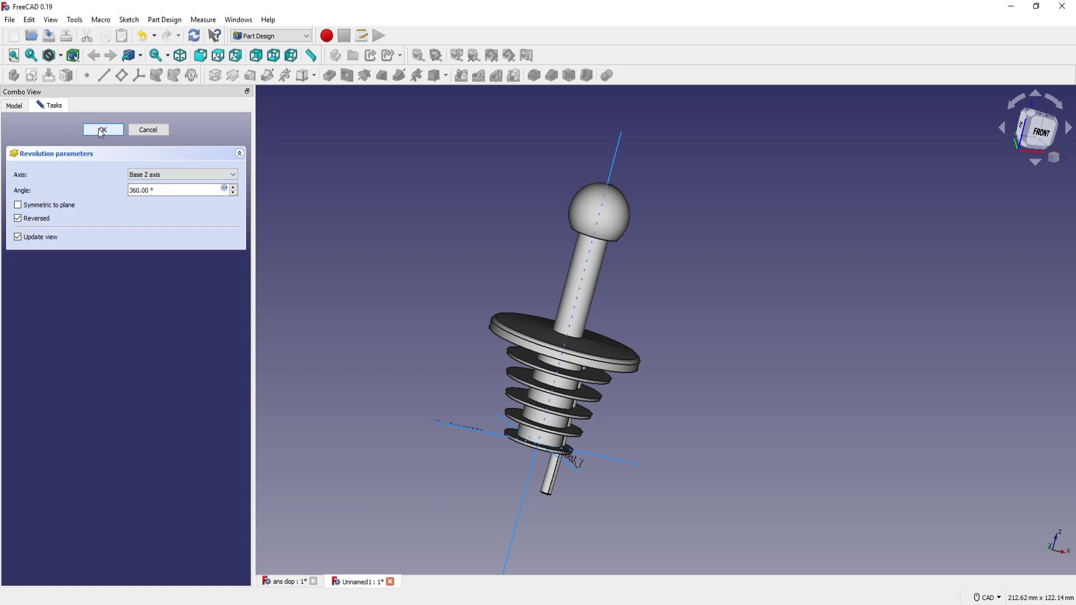
pyautogui.click(102, 133)
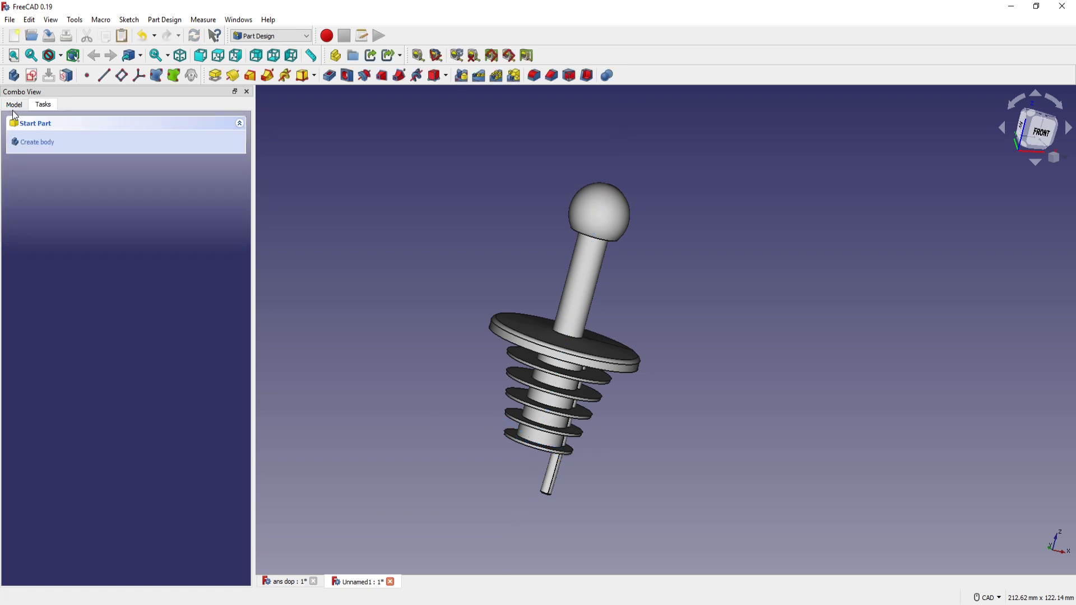
# Step: Orbit beneath the ball and select the flat ring face on its underside
pyautogui.click(14, 108)
pyautogui.moveTo(648, 312)
pyautogui.mouseDown(button='middle')
pyautogui.moveTo(676, 254)
pyautogui.moveTo(658, 281)
pyautogui.mouseUp(button='middle')
pyautogui.scroll(1, 657, 280)
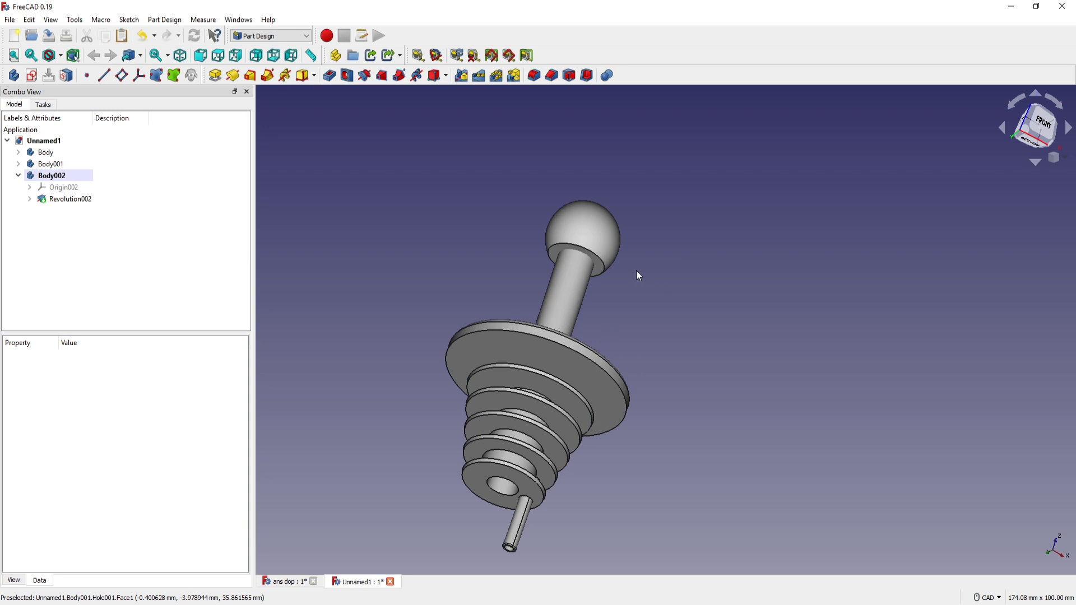
pyautogui.scroll(1, 636, 270)
pyautogui.scroll(2, 651, 301)
pyautogui.moveTo(640, 312)
pyautogui.mouseDown(button='middle')
pyautogui.moveTo(660, 355)
pyautogui.moveTo(596, 321)
pyautogui.mouseUp(button='middle')
pyautogui.scroll(1, 596, 320)
pyautogui.click(578, 338)
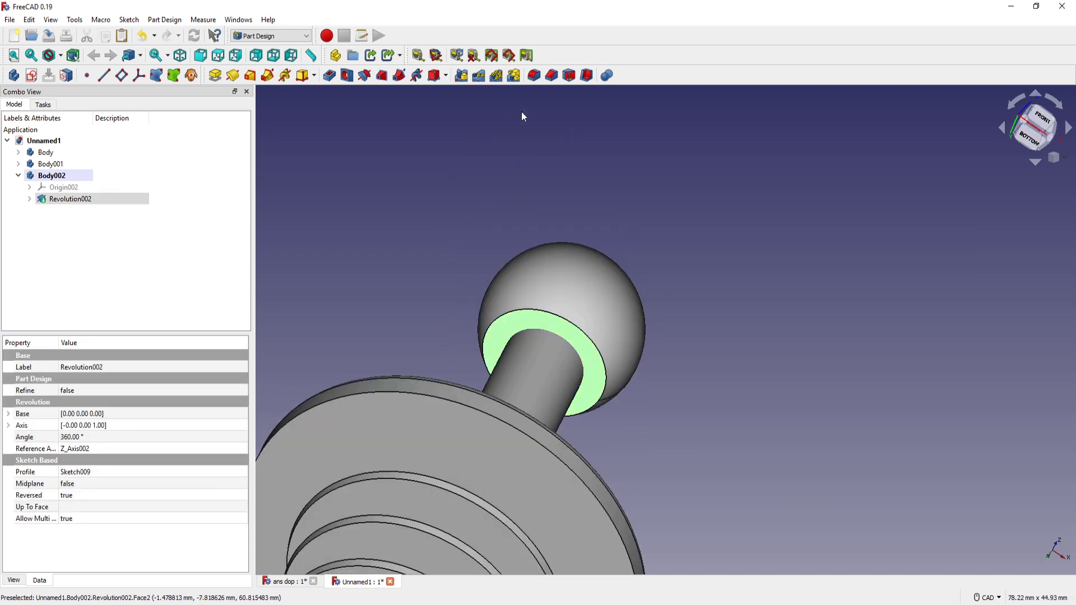
# Step: Start a counterbored hole with 8.1 mm diameter and 10 mm depth
pyautogui.click(347, 76)
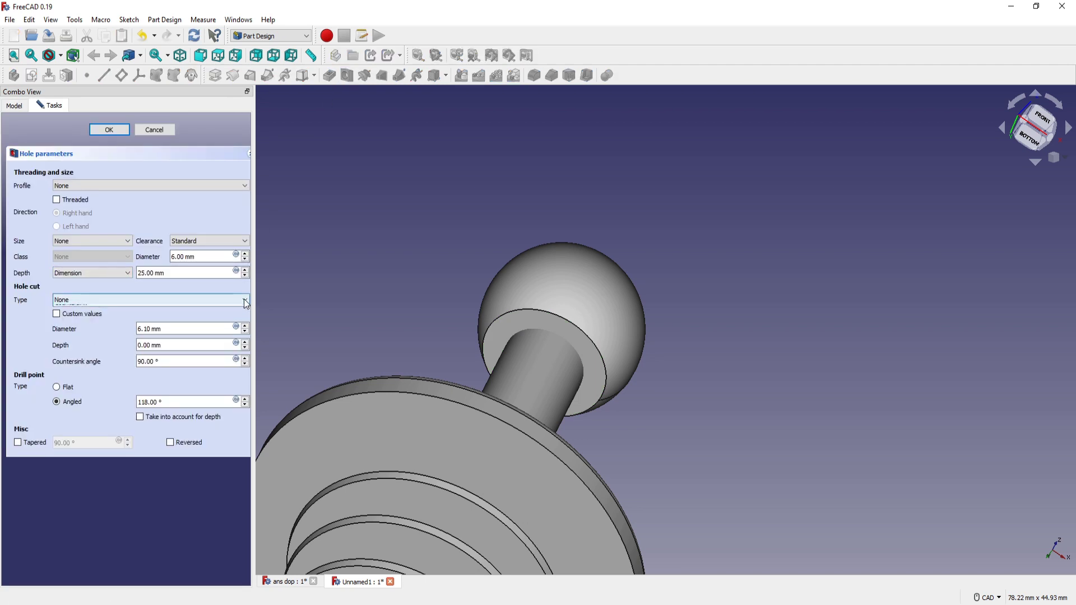
pyautogui.click(107, 300)
pyautogui.click(107, 316)
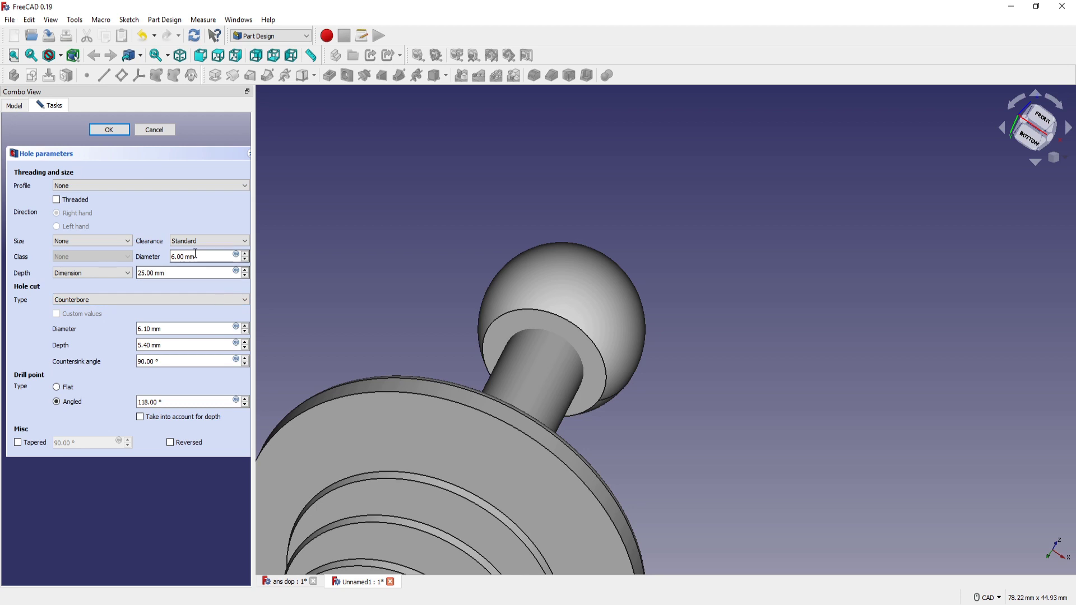
pyautogui.moveTo(196, 257); pyautogui.dragTo(172, 258)
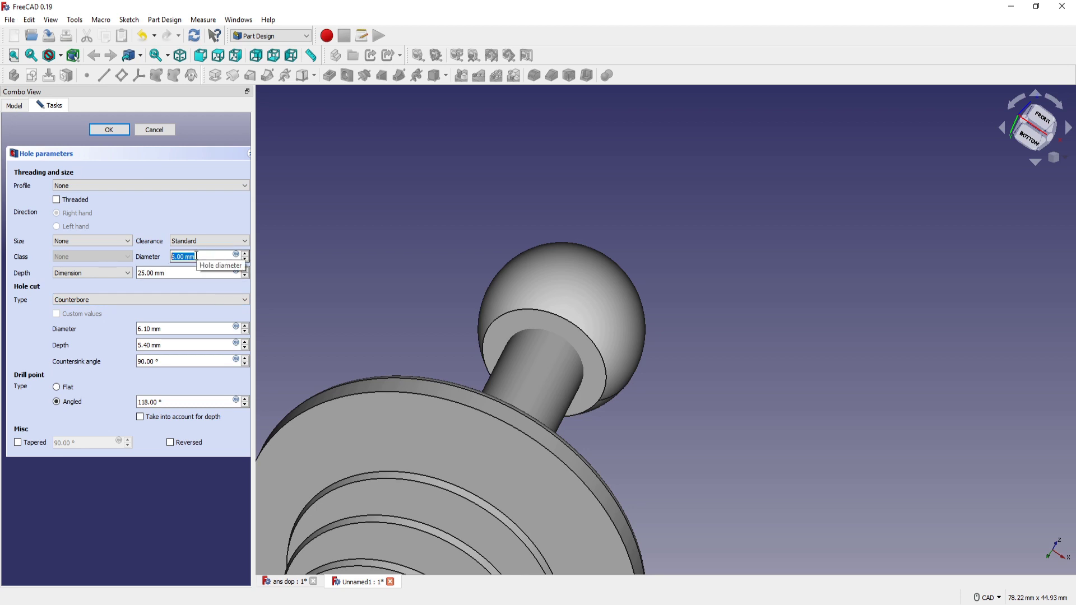
pyautogui.write('8.1')
pyautogui.click(175, 276)
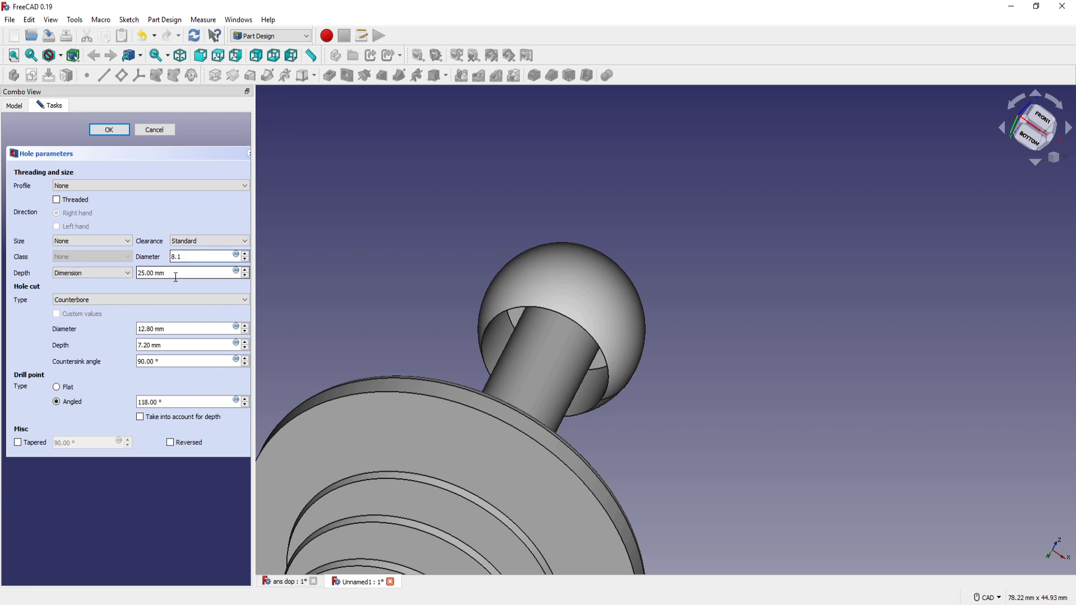
pyautogui.press('Tab')
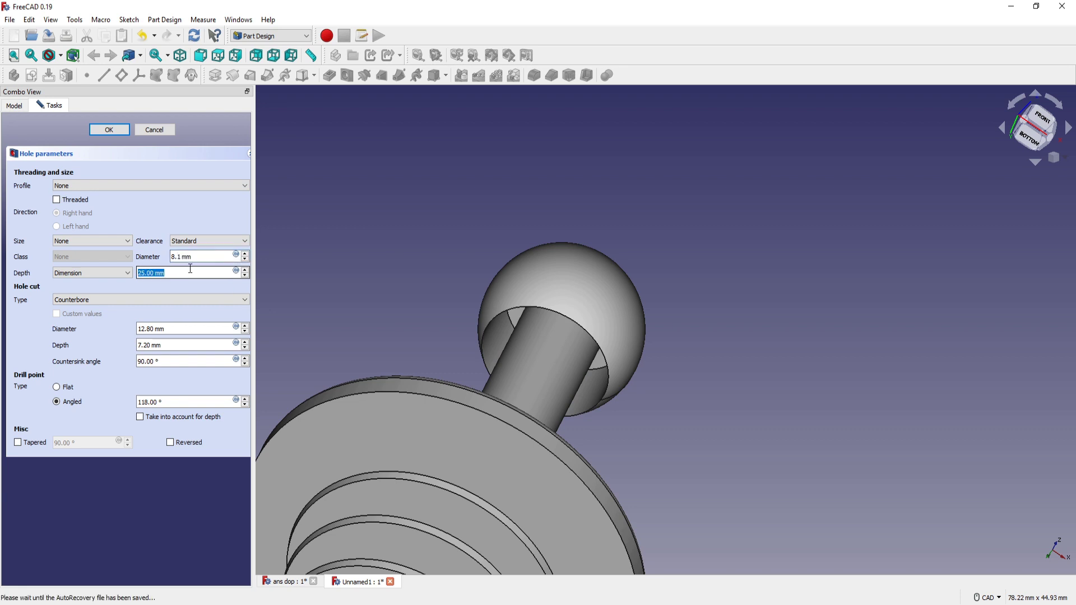
pyautogui.write('10')
# Step: Set the counterbore to 8.2 mm diameter, 0.5 mm depth, with a flat drill point
pyautogui.click(177, 329)
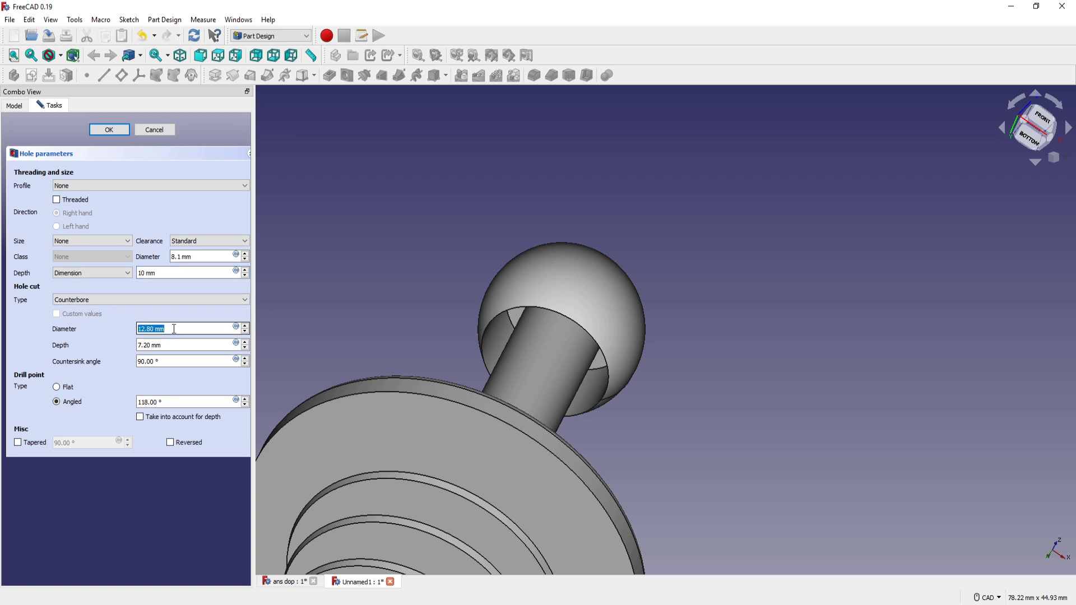
pyautogui.write('8.')
pyautogui.write('2')
pyautogui.press('Tab')
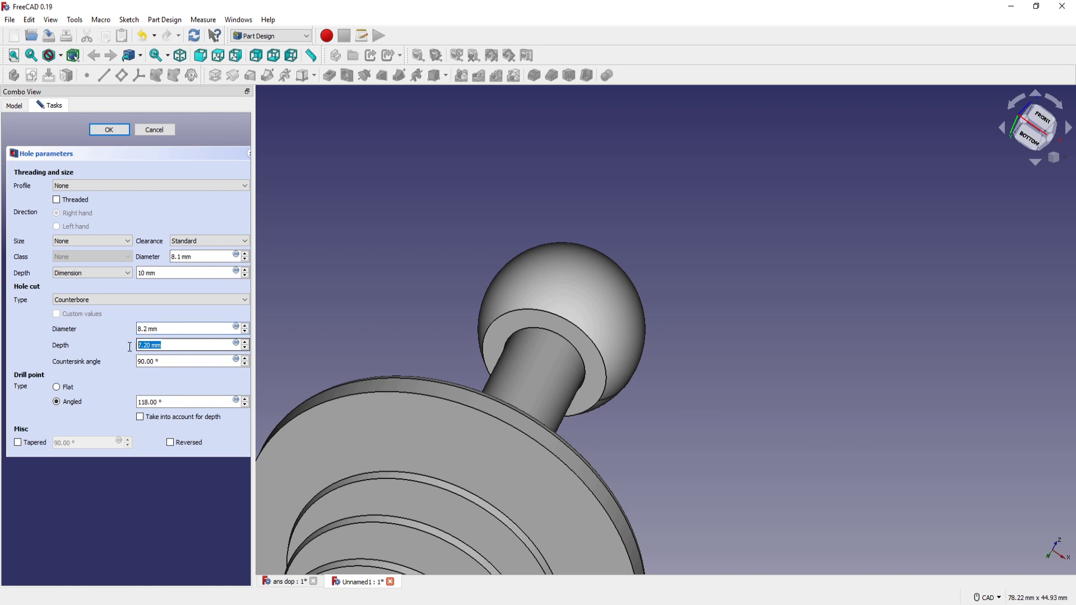
pyautogui.write('0.5')
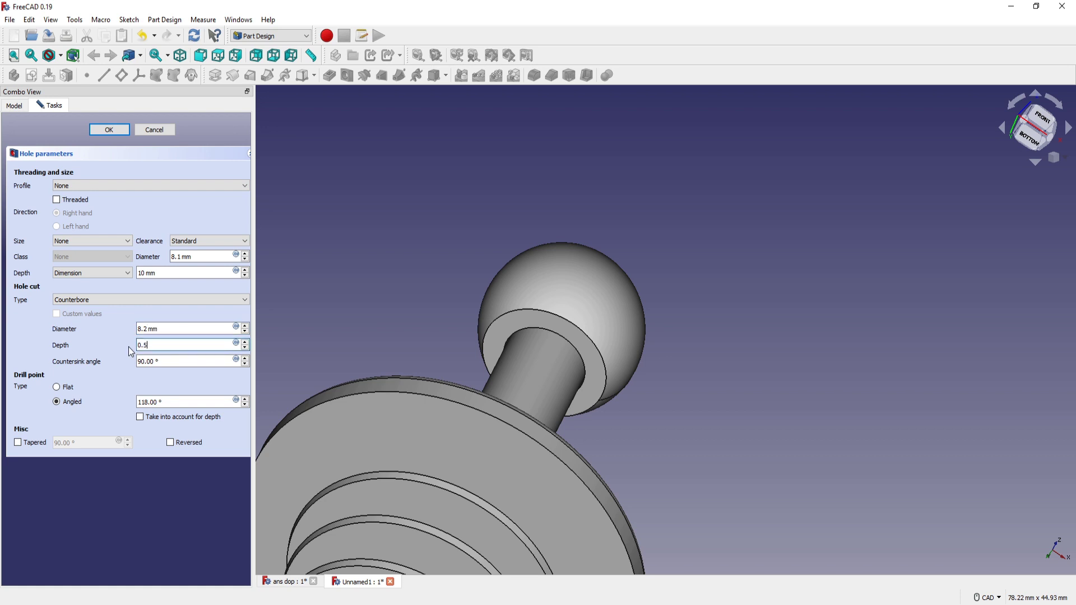
pyautogui.click(61, 386)
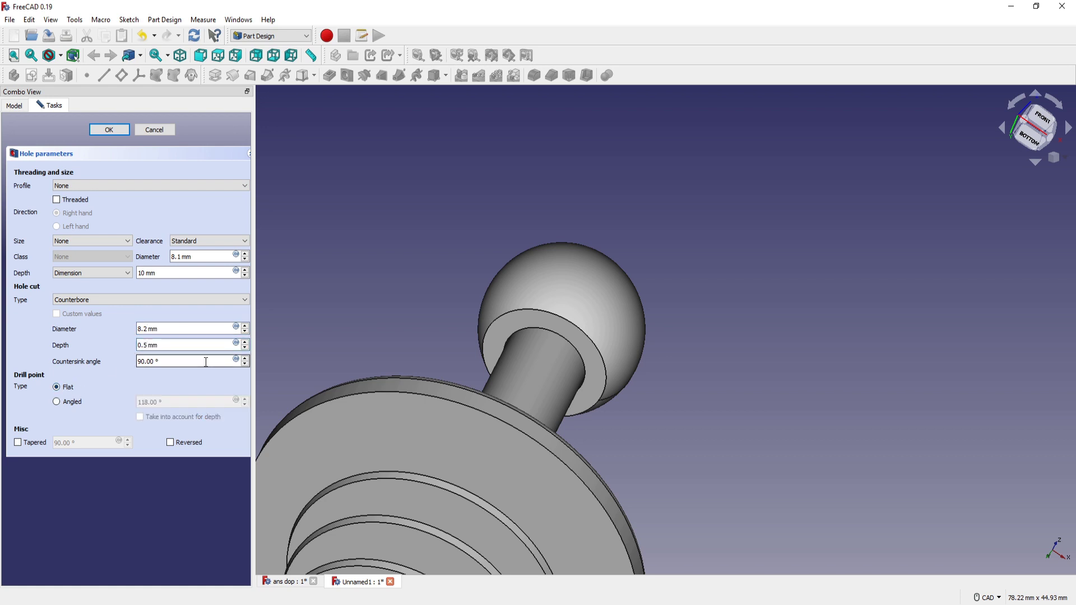
# Step: Orbit and zoom around the ball knob to inspect the counterbored hole preview
pyautogui.moveTo(647, 397); pyautogui.dragTo(659, 359, button='middle')
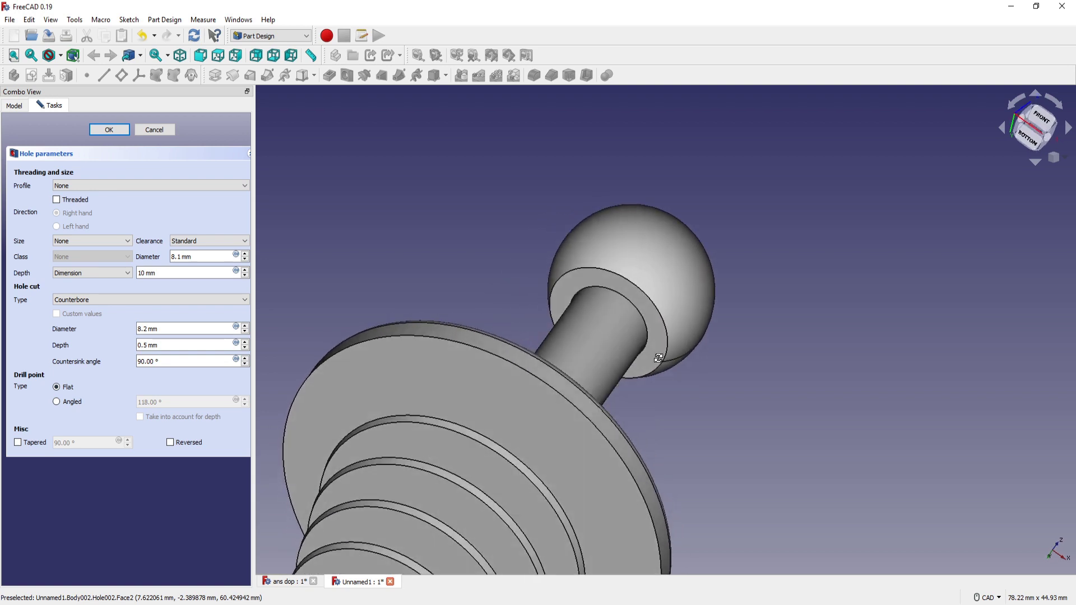
pyautogui.moveTo(540, 240); pyautogui.dragTo(541, 223, button='middle')
pyautogui.scroll(1, 644, 355)
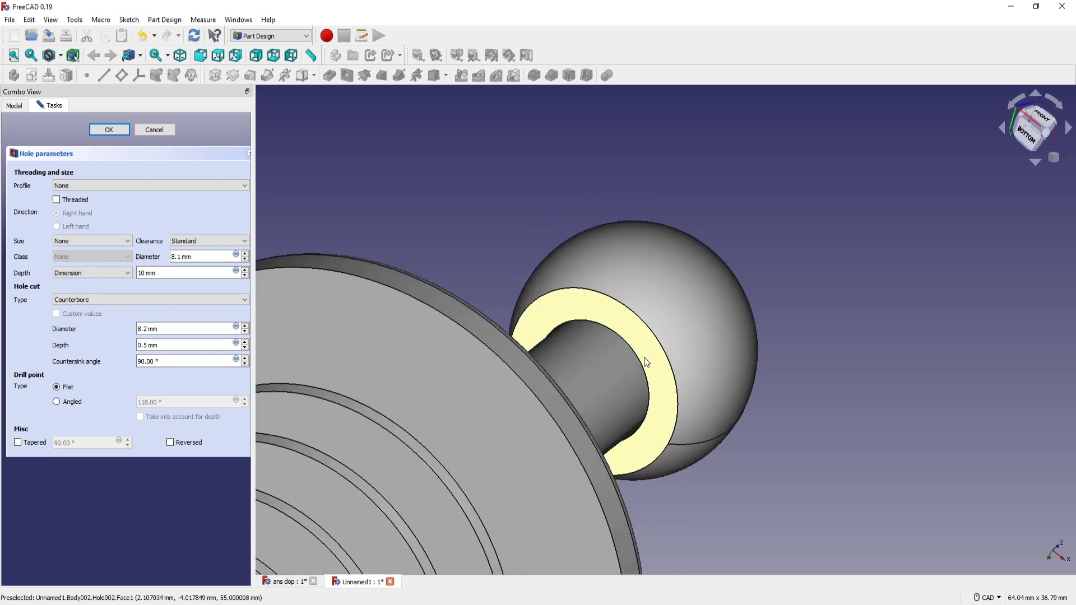
pyautogui.scroll(2, 644, 356)
pyautogui.scroll(3, 619, 401)
pyautogui.scroll(2, 624, 381)
pyautogui.moveTo(624, 381)
pyautogui.mouseDown(button='middle')
pyautogui.moveTo(588, 372)
pyautogui.moveTo(583, 355)
pyautogui.moveTo(590, 383)
pyautogui.mouseUp(button='middle')
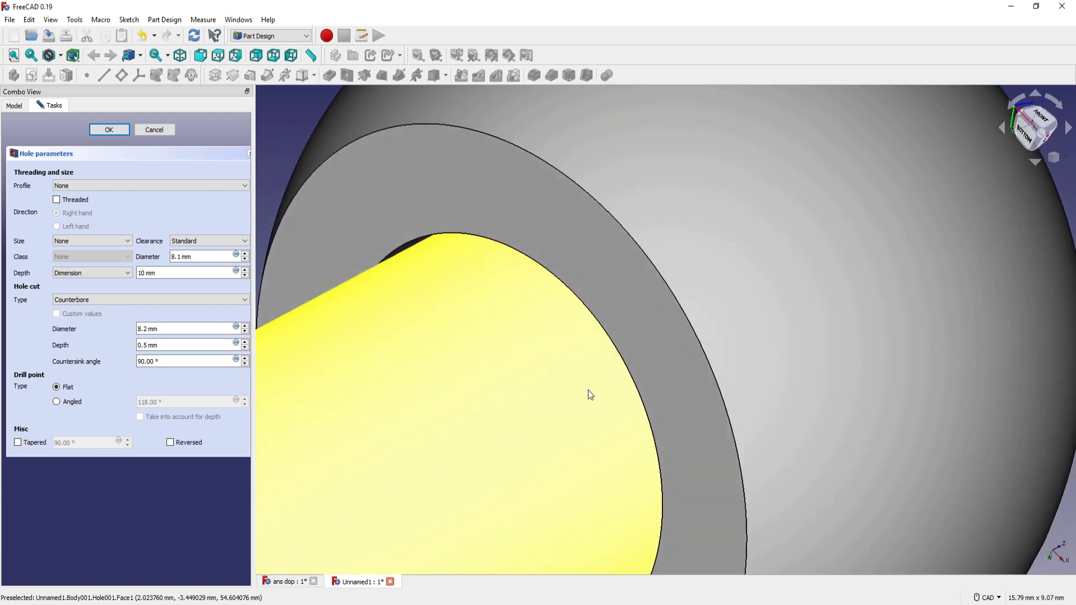
pyautogui.scroll(-5, 588, 392)
# Step: Confirm the hole and turn on Y clipping for a half-section view
pyautogui.click(104, 133)
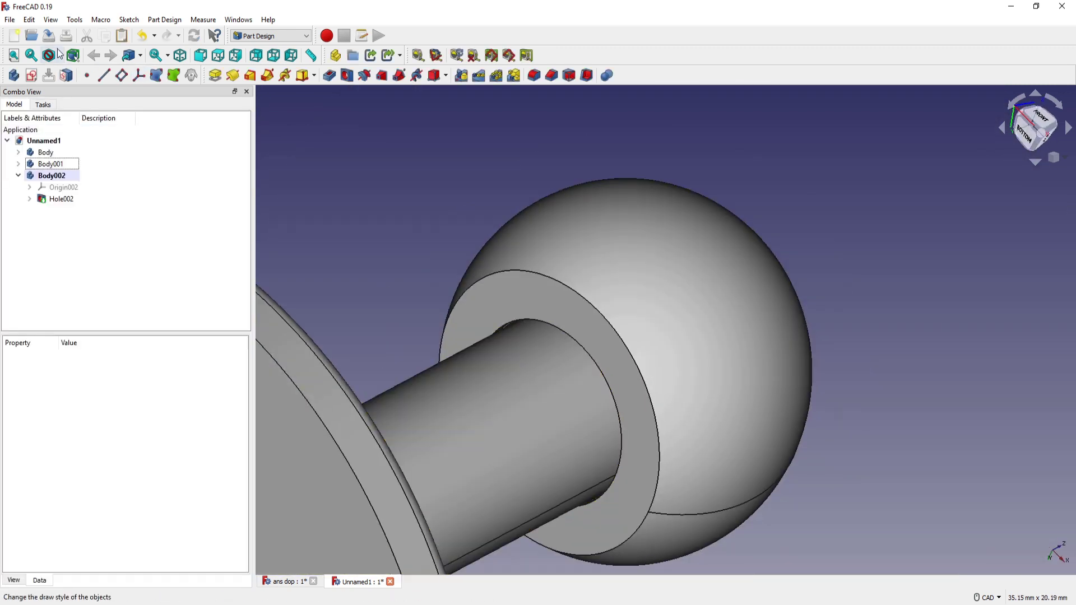
pyautogui.click(51, 20)
pyautogui.click(82, 204)
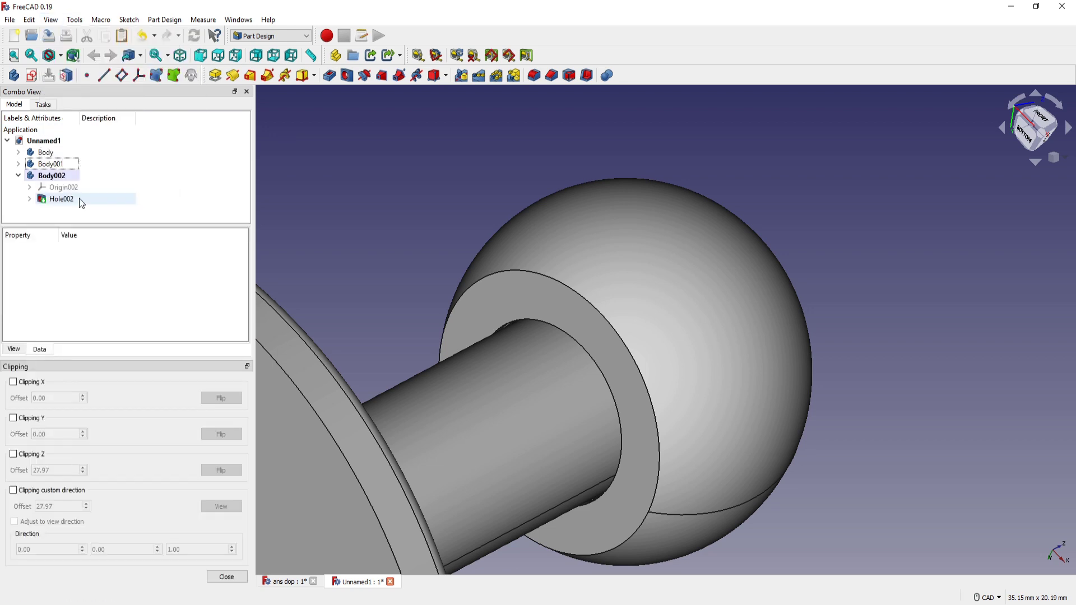
pyautogui.click(13, 419)
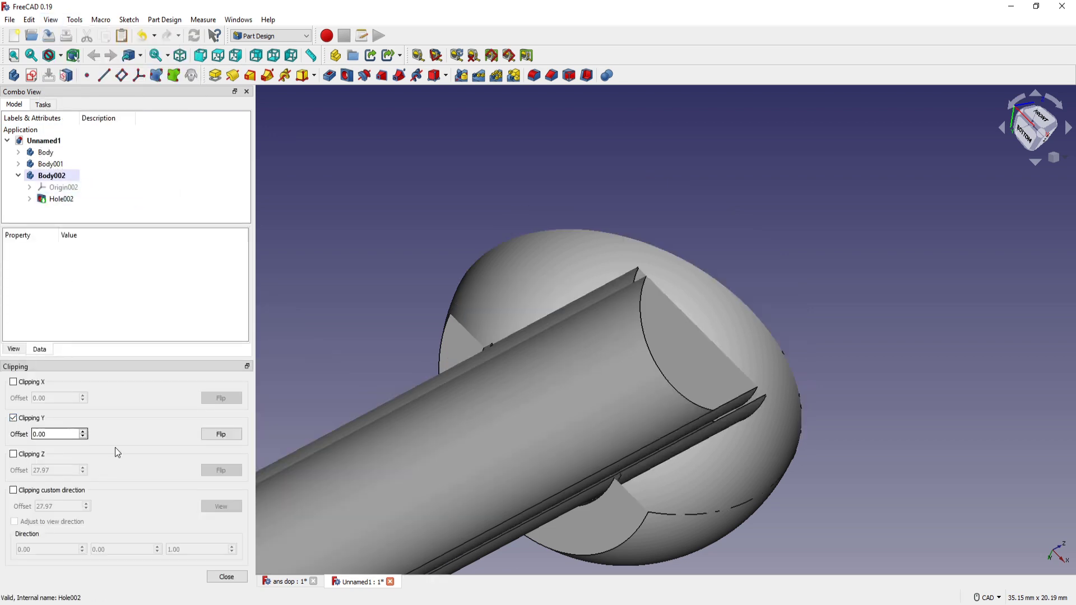
# Step: Inspect the section, selecting Body001 and Body002, to check the tube seats in the knob
pyautogui.moveTo(530, 352)
pyautogui.mouseDown(button='middle')
pyautogui.moveTo(495, 389)
pyautogui.moveTo(554, 434)
pyautogui.mouseUp(button='middle')
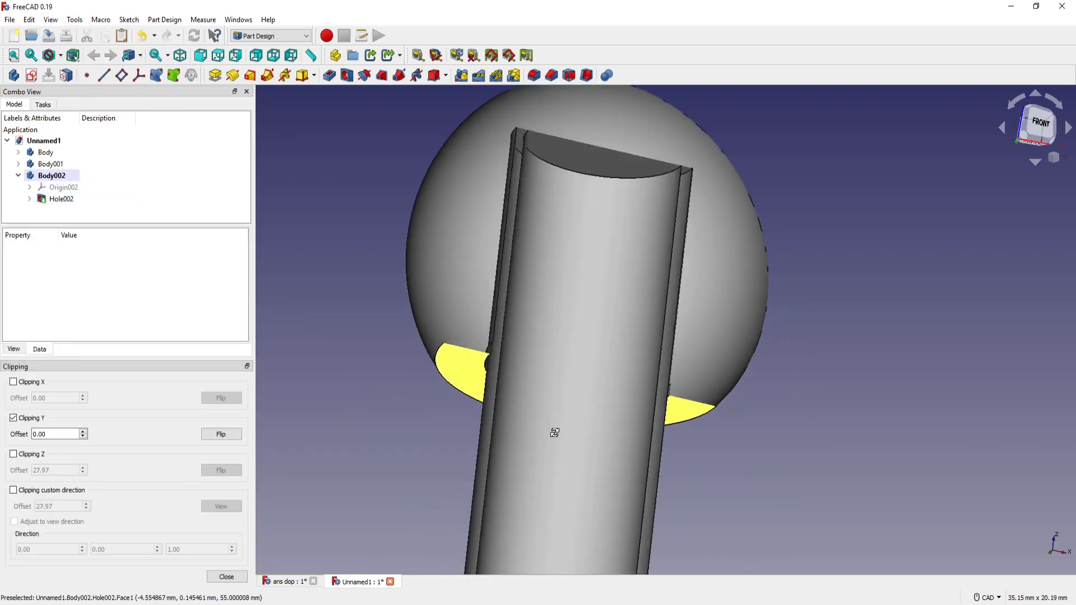
pyautogui.scroll(3, 600, 385)
pyautogui.scroll(3, 614, 330)
pyautogui.scroll(2, 573, 336)
pyautogui.moveTo(573, 335)
pyautogui.mouseDown(button='middle')
pyautogui.moveTo(461, 358)
pyautogui.moveTo(490, 369)
pyautogui.moveTo(535, 364)
pyautogui.mouseUp(button='middle')
pyautogui.scroll(-2, 459, 375)
pyautogui.moveTo(422, 365)
pyautogui.mouseDown(button='middle')
pyautogui.moveTo(452, 348)
pyautogui.moveTo(437, 361)
pyautogui.mouseUp(button='middle')
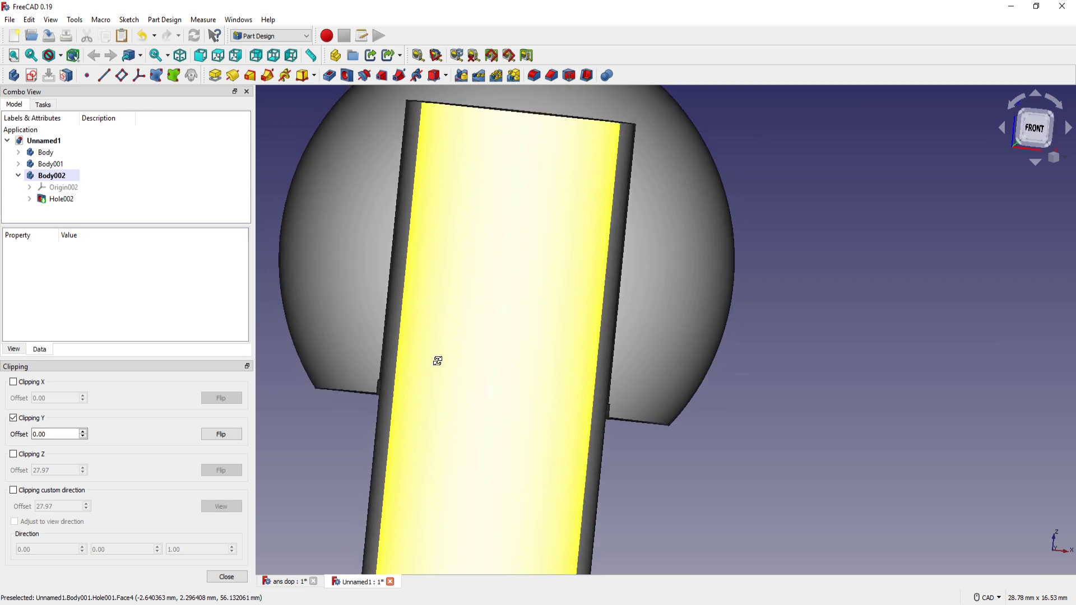
pyautogui.click(50, 165)
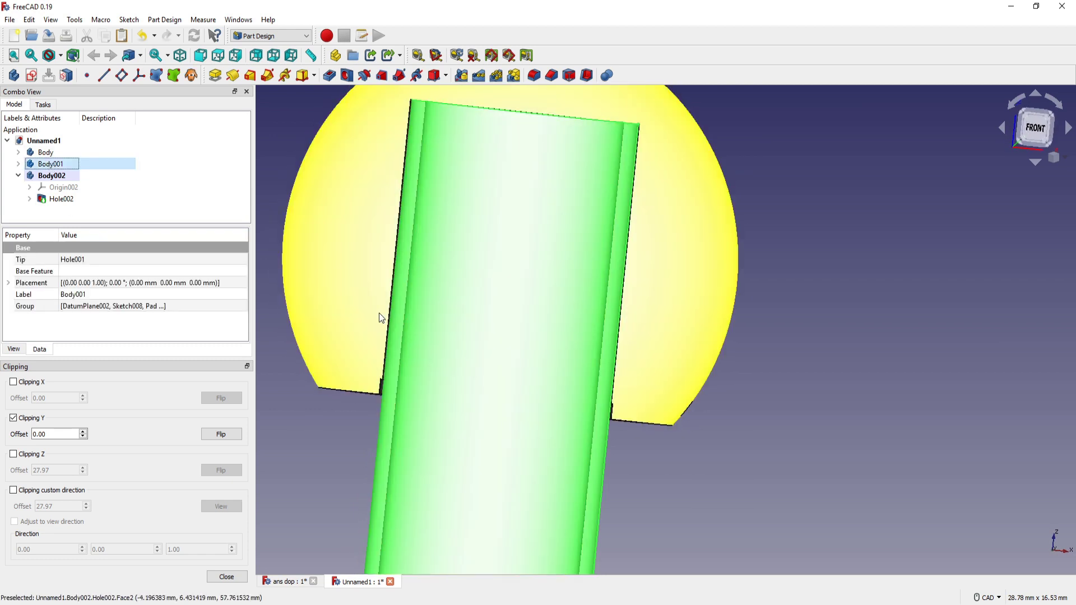
pyautogui.click(55, 176)
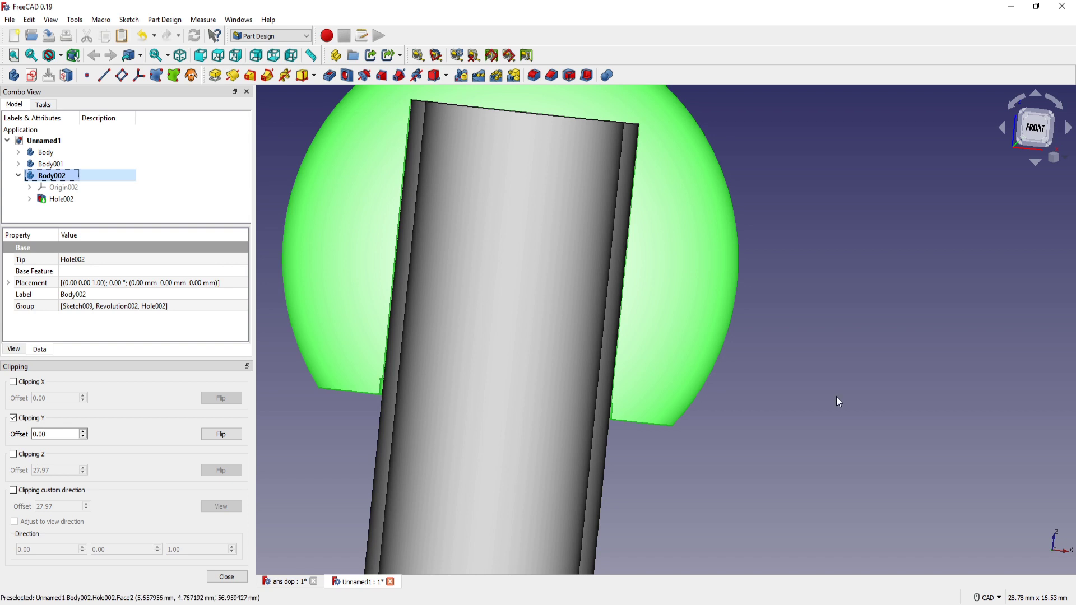
pyautogui.moveTo(711, 463)
pyautogui.mouseDown(button='middle')
pyautogui.moveTo(780, 432)
pyautogui.moveTo(768, 432)
pyautogui.moveTo(778, 406)
pyautogui.moveTo(794, 426)
pyautogui.moveTo(780, 442)
pyautogui.moveTo(828, 375)
pyautogui.moveTo(828, 385)
pyautogui.mouseUp(button='middle')
pyautogui.scroll(-2, 794, 409)
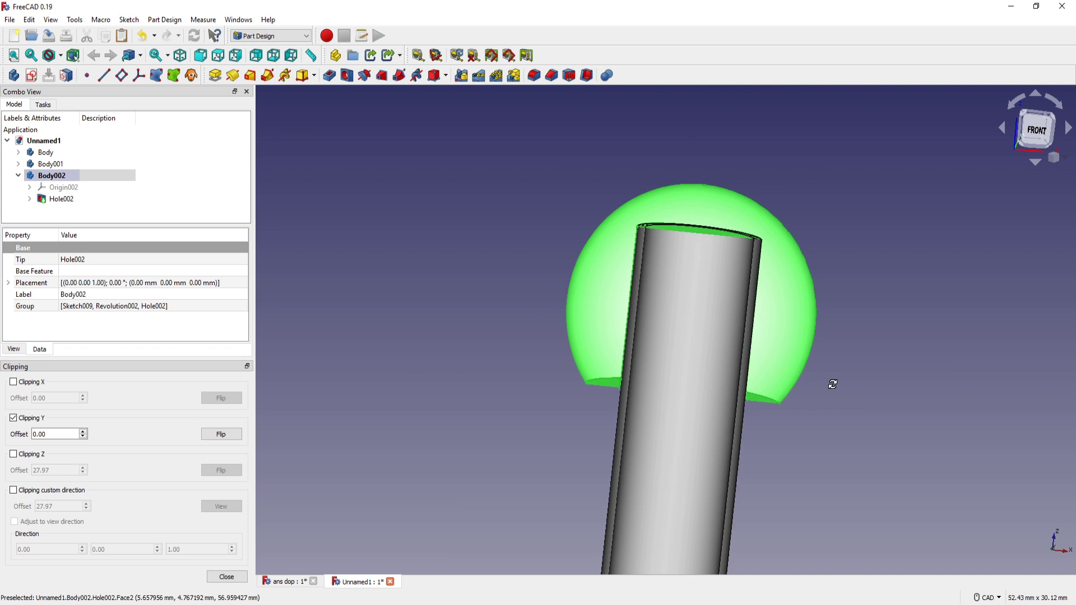
# Step: Turn off the Y clipping plane, close its settings and clear the selection
pyautogui.click(13, 418)
pyautogui.click(227, 577)
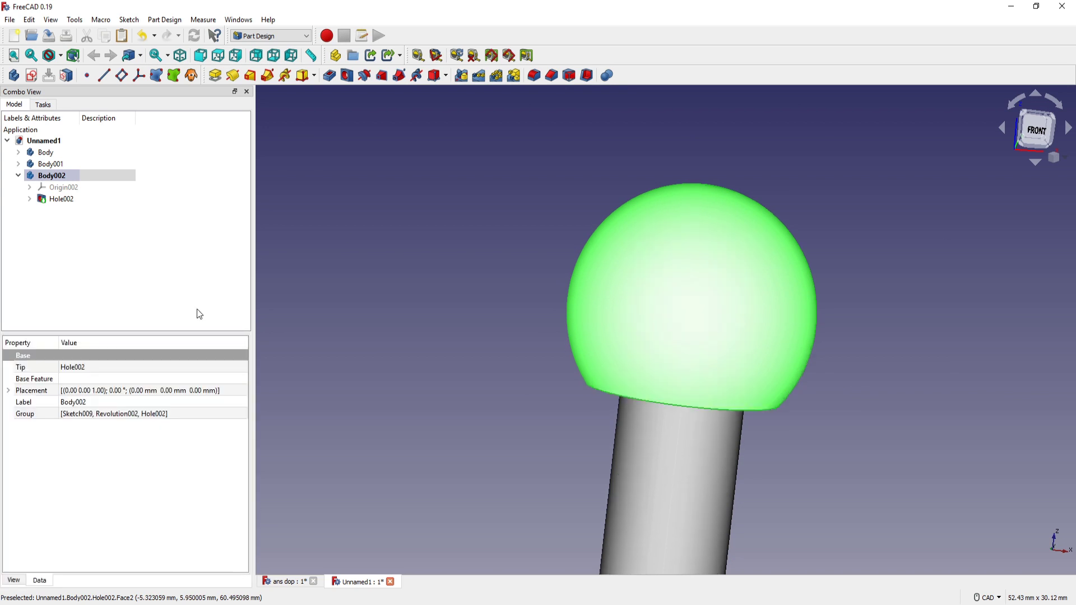
pyautogui.scroll(-1, 493, 292)
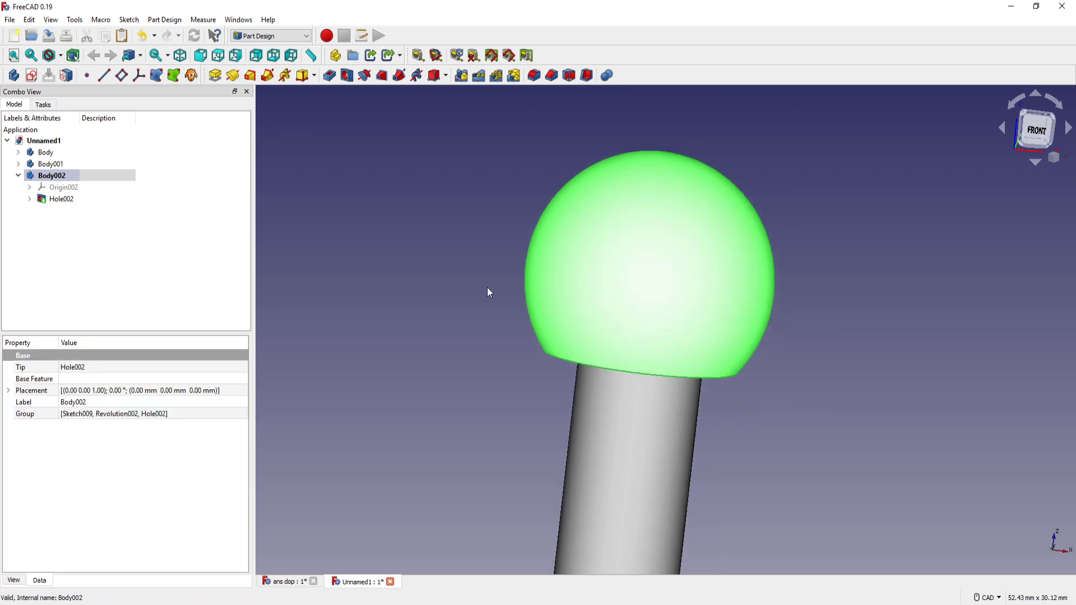
pyautogui.click(422, 288)
pyautogui.scroll(-2, 424, 291)
# Step: Collapse Body002, save the document as 'stopper', and create a new empty document
pyautogui.scroll(-3, 432, 347)
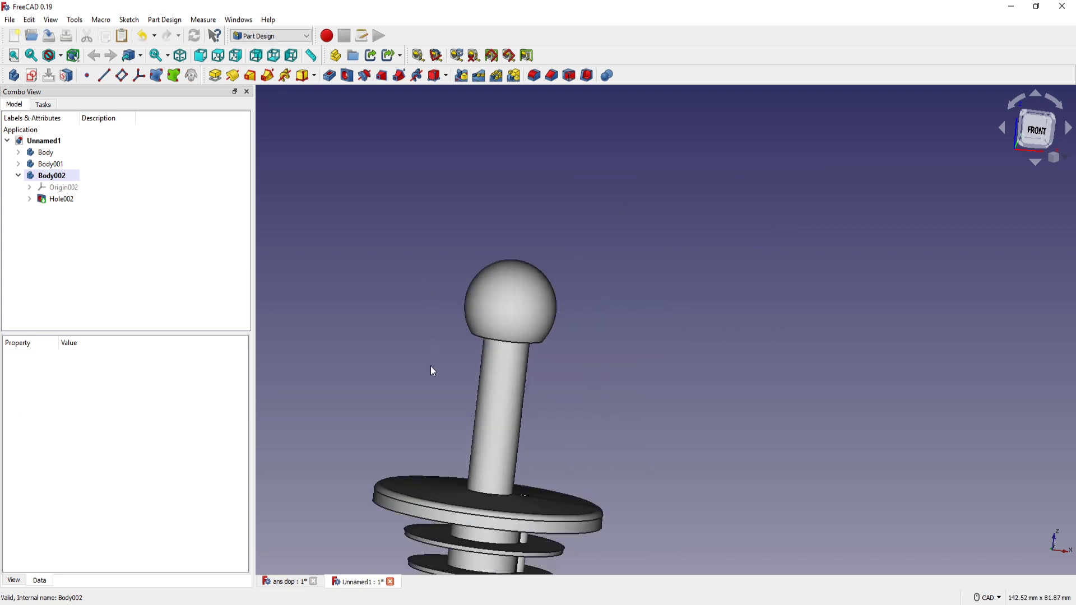
pyautogui.moveTo(432, 369); pyautogui.dragTo(493, 284, button='middle')
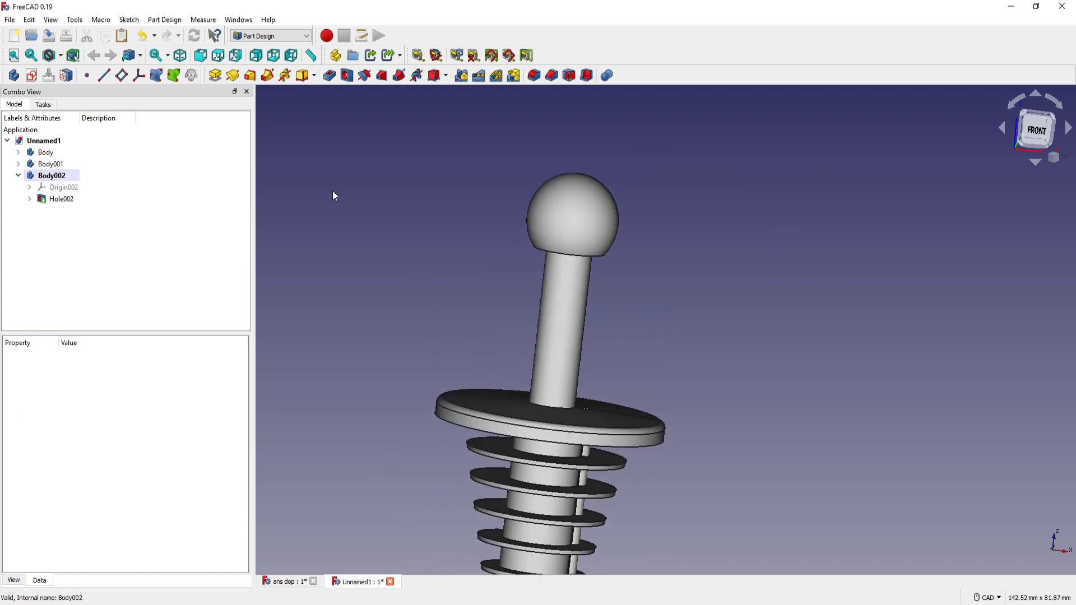
pyautogui.click(18, 176)
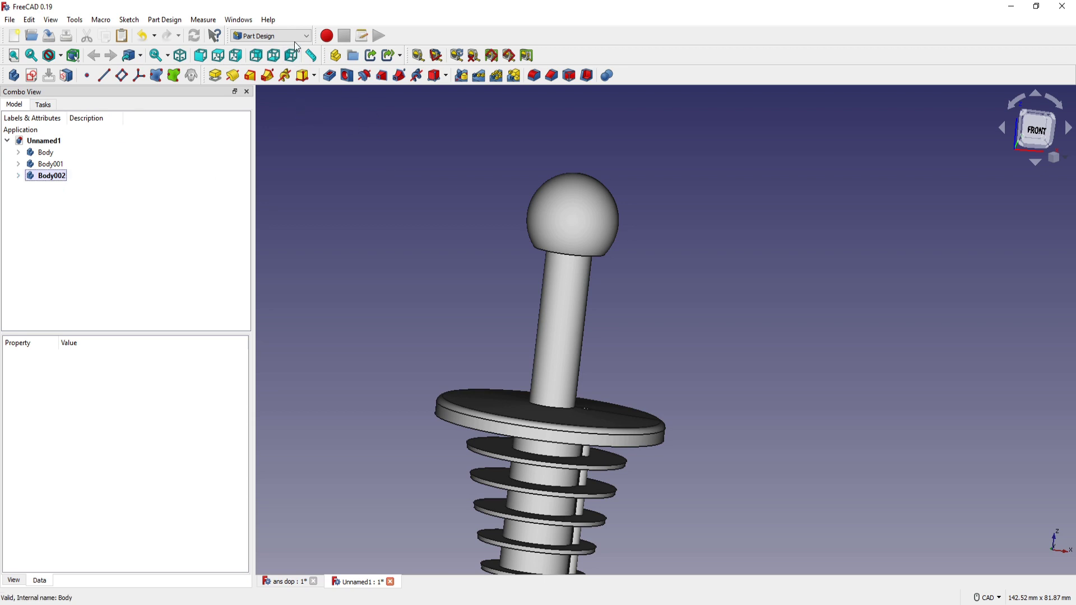
pyautogui.click(9, 21)
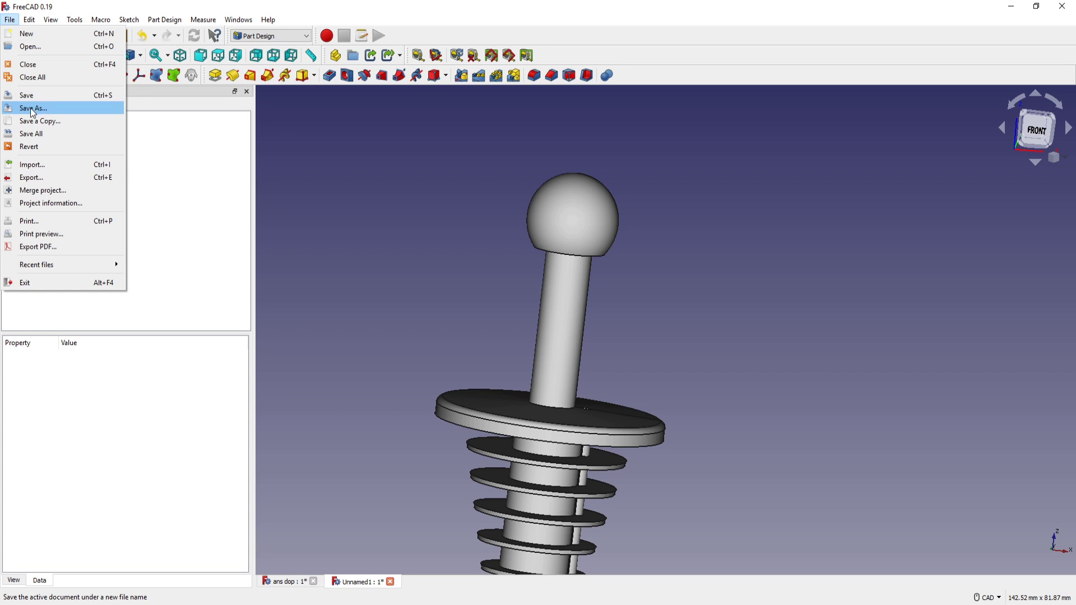
pyautogui.click(32, 112)
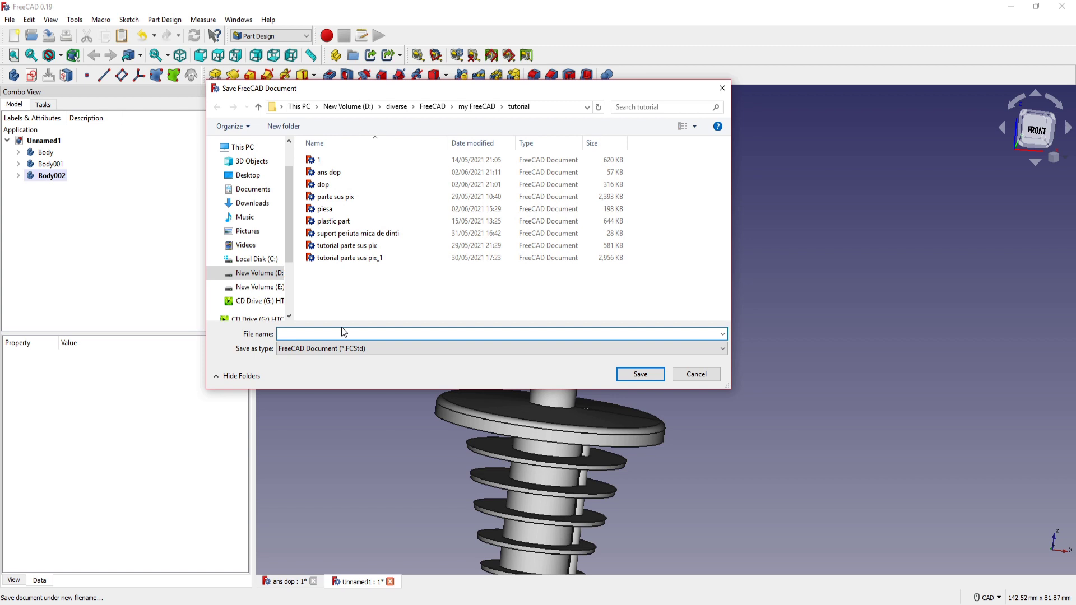
pyautogui.write('s')
pyautogui.write('topper')
pyautogui.press('Return')
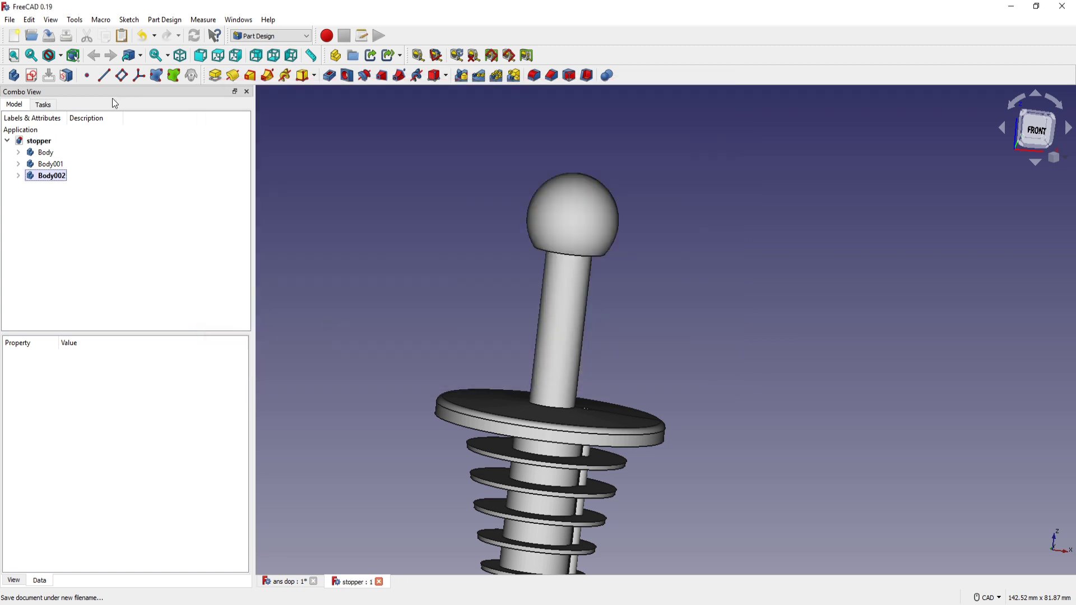
pyautogui.click(10, 20)
# Step: Save the new empty document as 'ans stopper' in the tutorial folder
pyautogui.click(27, 32)
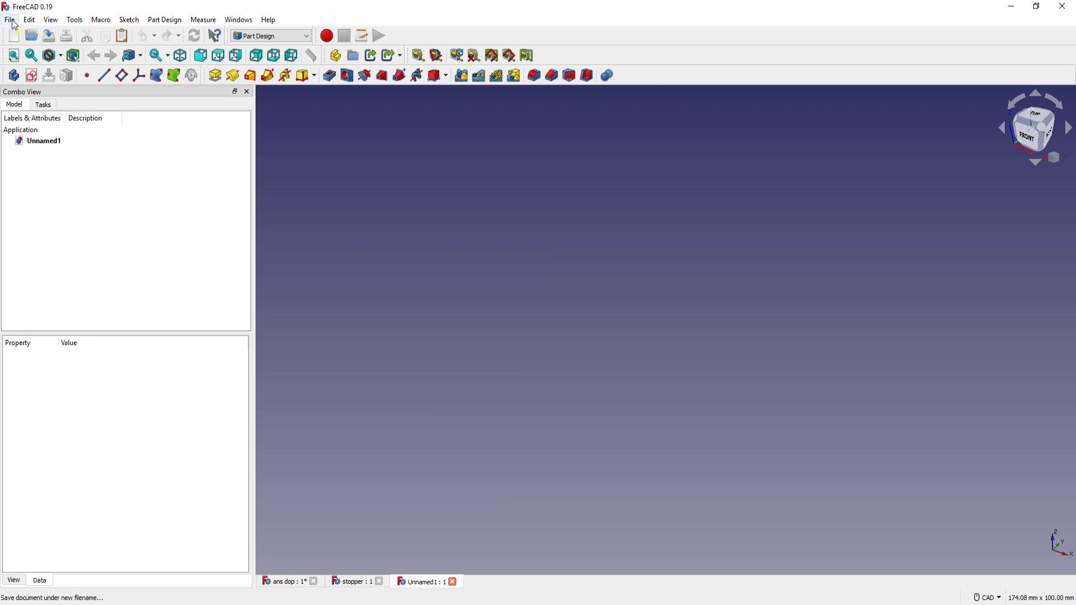
pyautogui.click(14, 23)
pyautogui.click(46, 106)
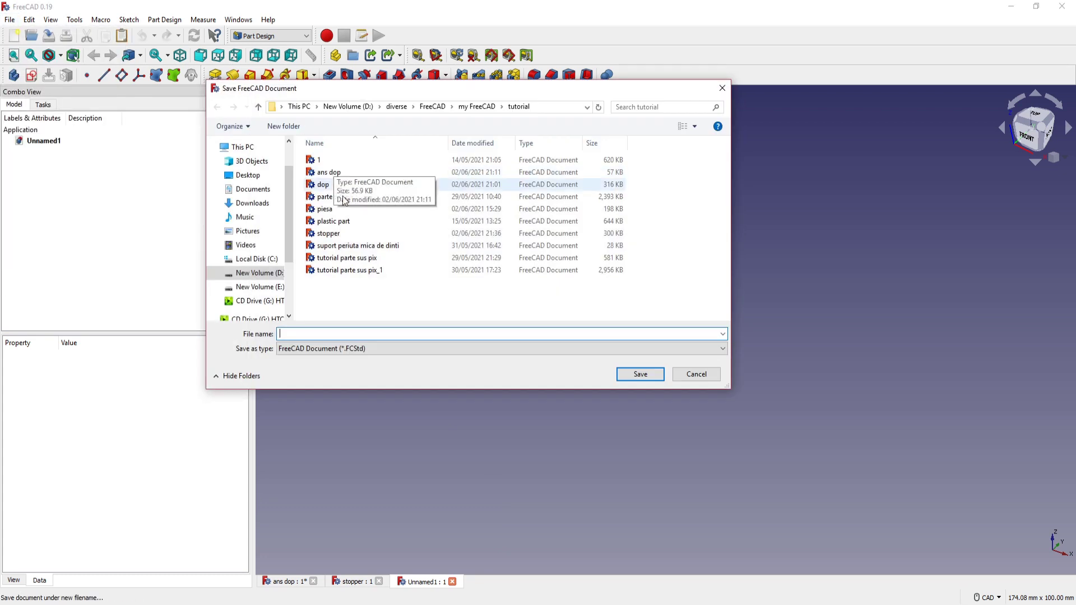
pyautogui.click(329, 234)
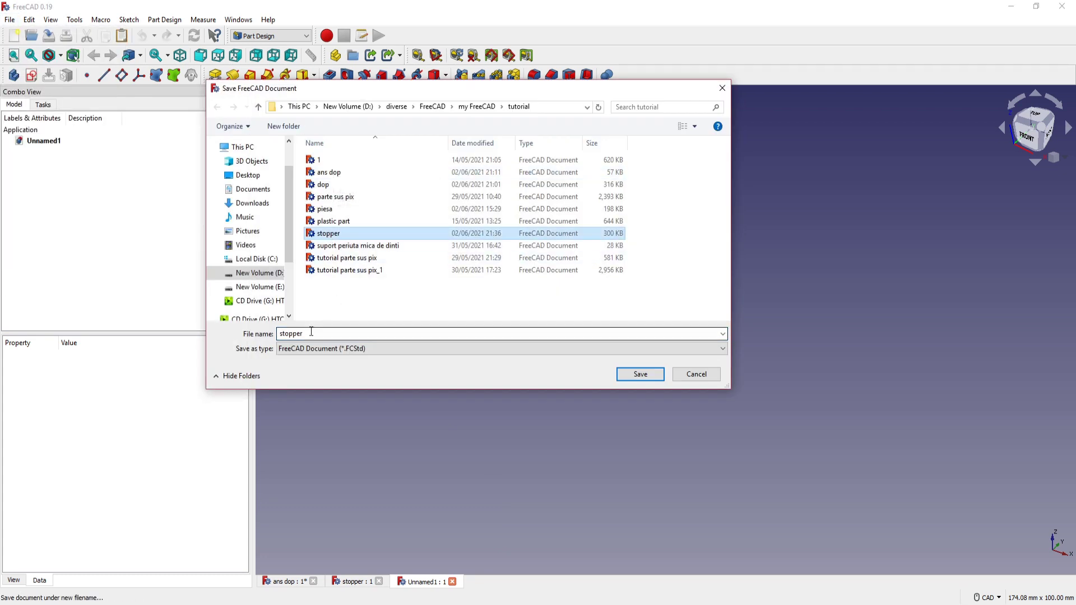
pyautogui.moveTo(280, 335); pyautogui.dragTo(304, 333)
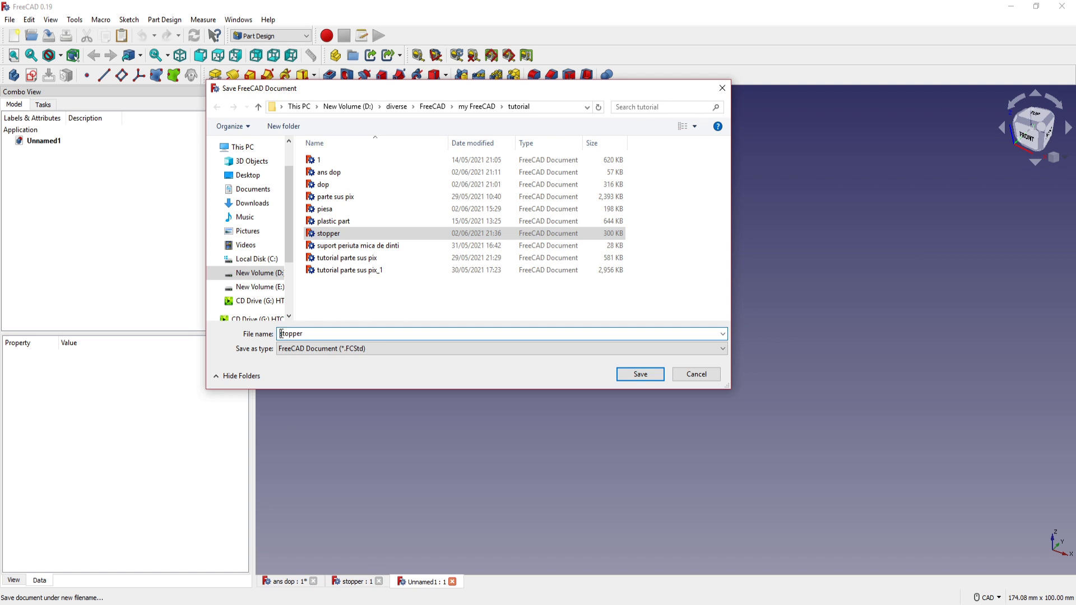
pyautogui.press('Home')
pyautogui.write('a')
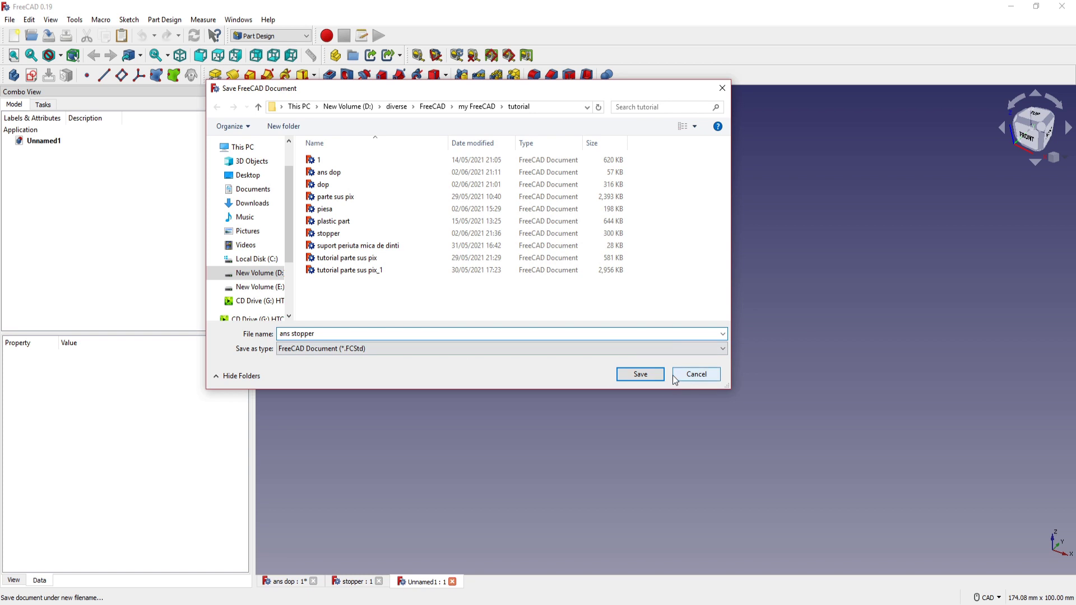
pyautogui.click(639, 374)
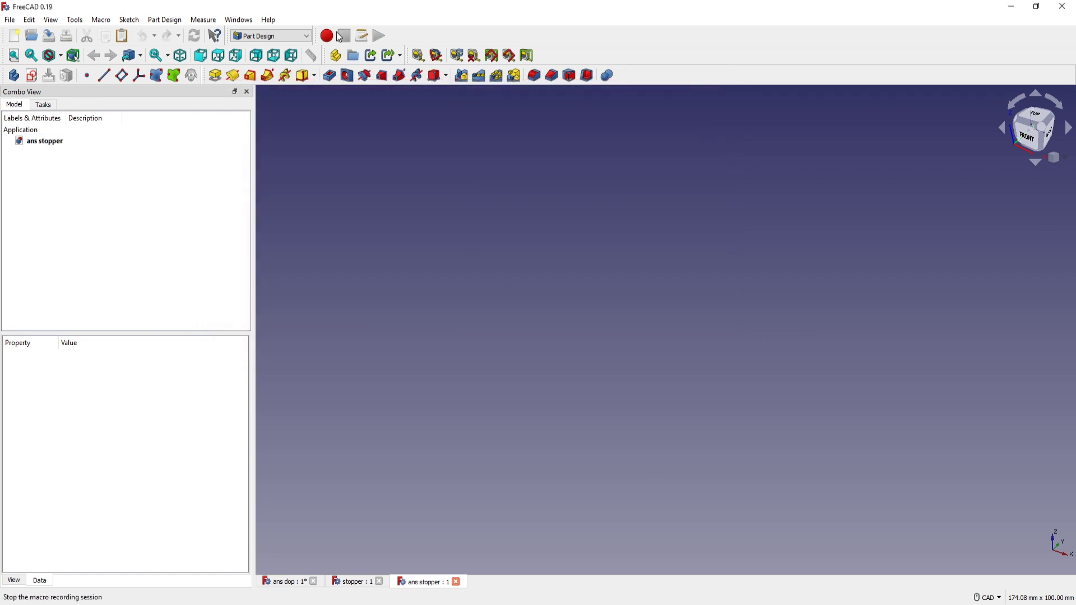
# Step: Switch to A2plus and import Body from stopper.FCStd as stopper_Body_001
pyautogui.click(307, 37)
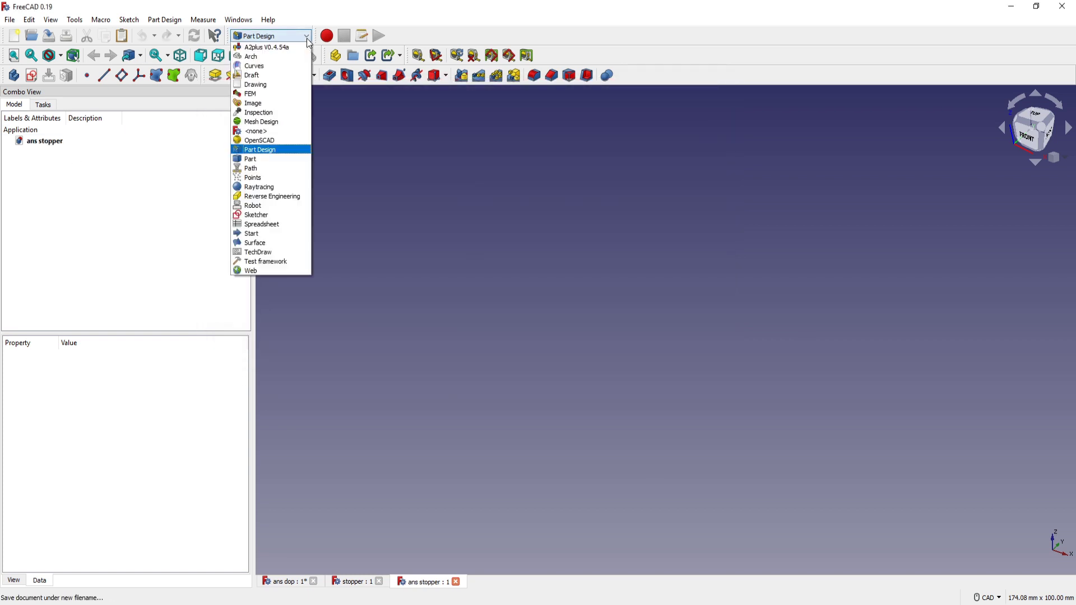
pyautogui.click(264, 49)
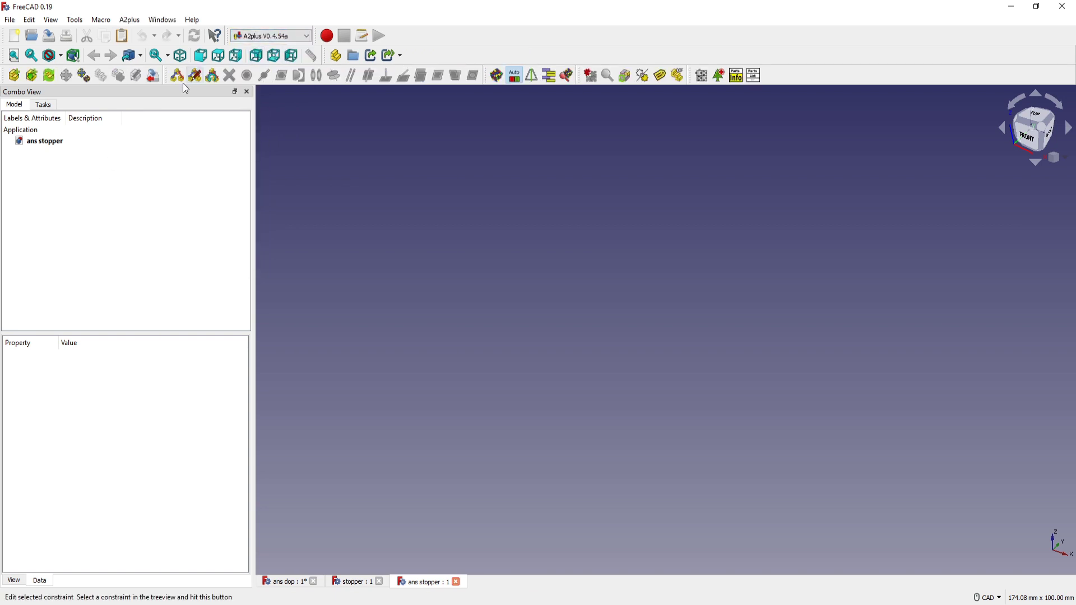
pyautogui.click(33, 77)
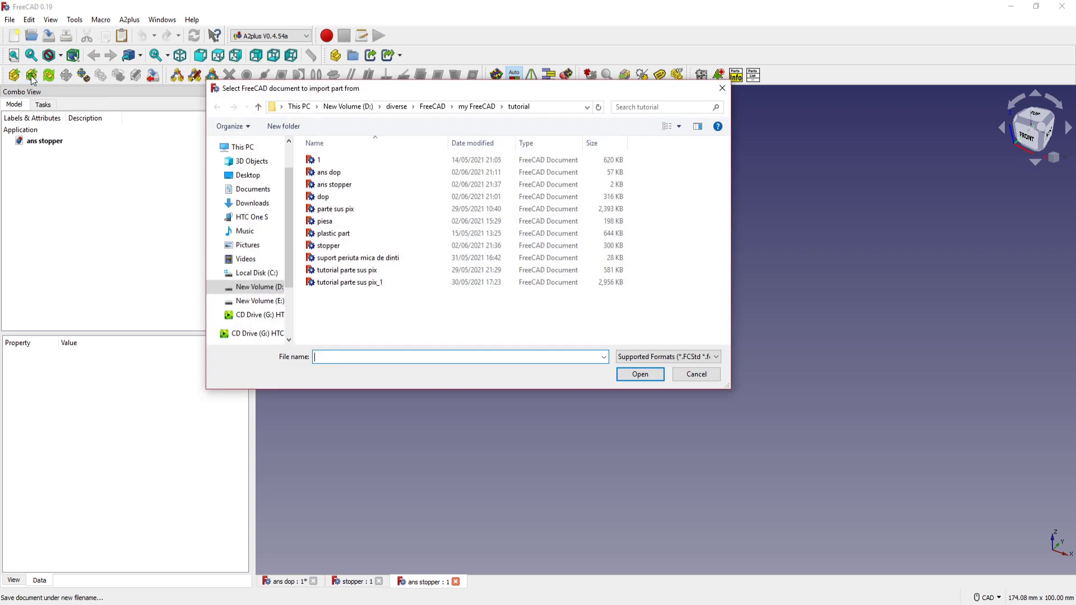
pyautogui.click(334, 247)
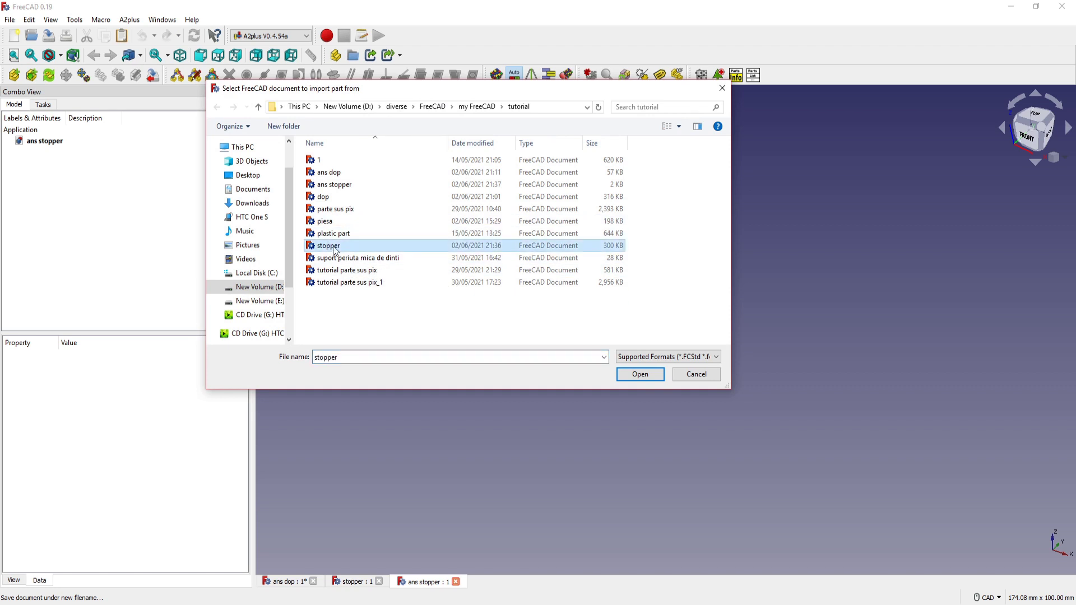
pyautogui.click(640, 375)
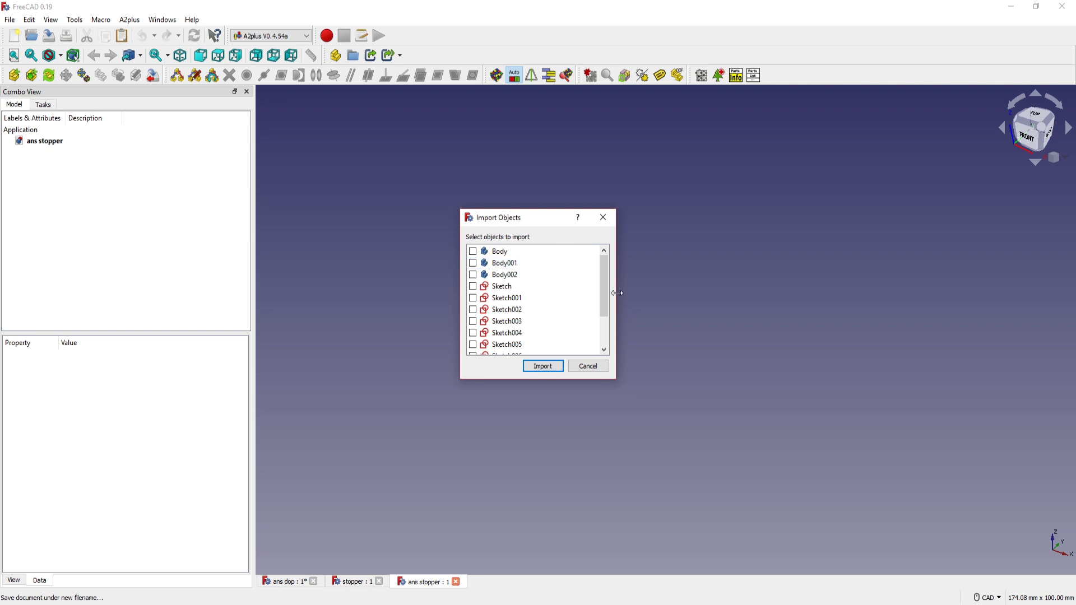
pyautogui.moveTo(608, 305)
pyautogui.mouseDown()
pyautogui.moveTo(607, 340)
pyautogui.moveTo(612, 274)
pyautogui.mouseUp()
pyautogui.click(473, 251)
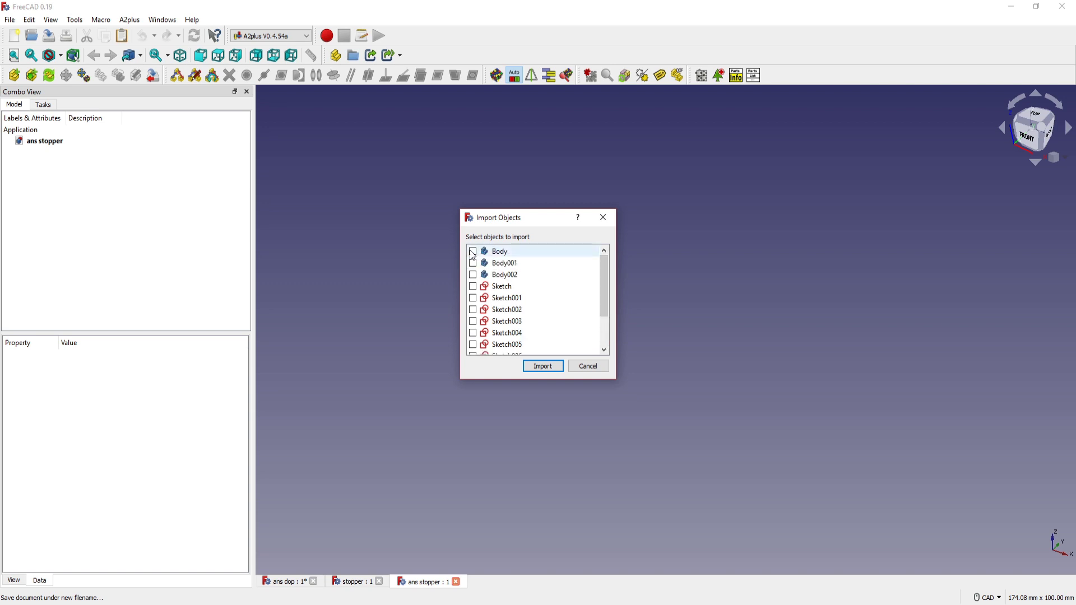
pyautogui.click(543, 368)
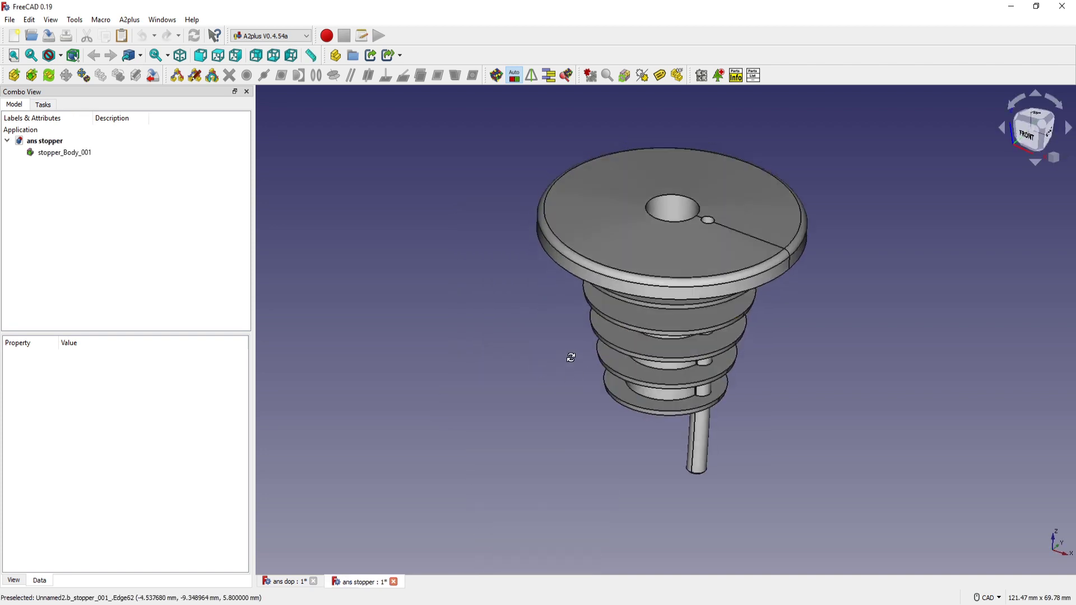
pyautogui.moveTo(570, 357); pyautogui.dragTo(527, 284, button='middle')
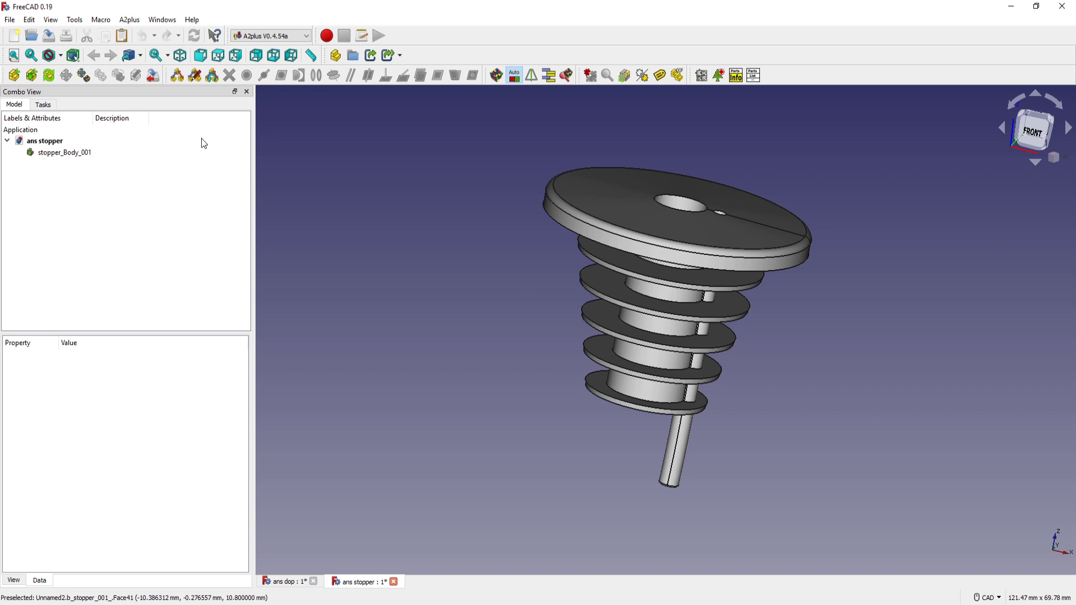
# Step: Import the Body001 pour tube from stopper.FCStd and place it on the base's top
pyautogui.click(31, 76)
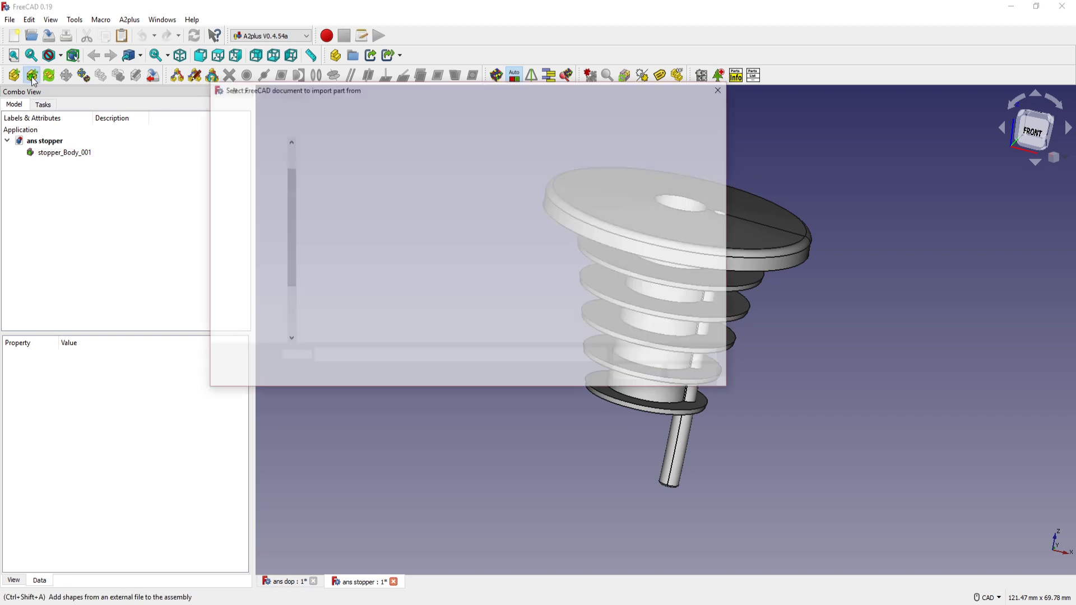
pyautogui.click(330, 245)
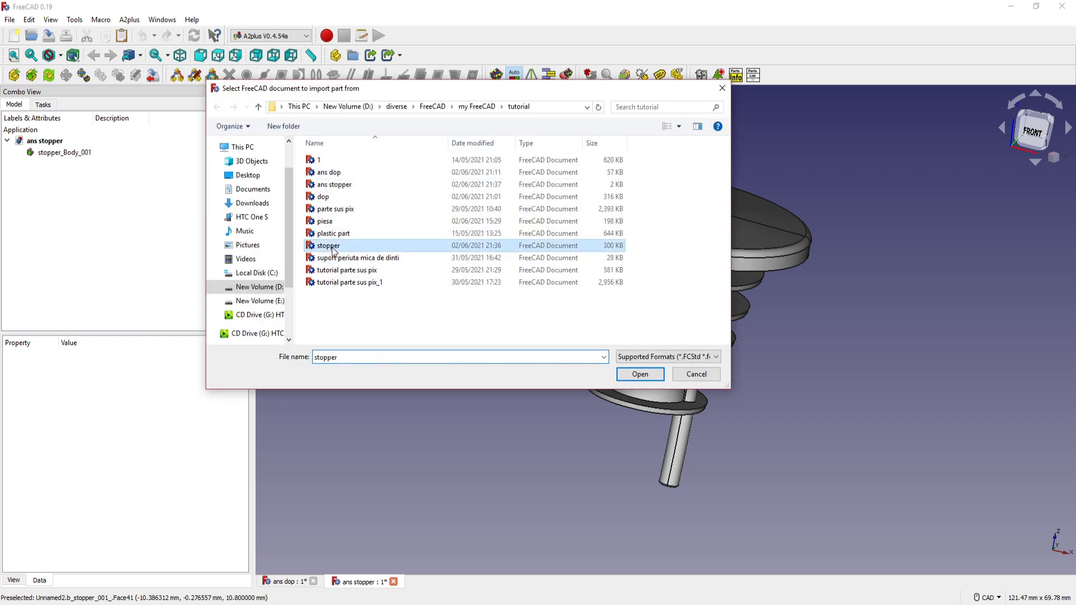
pyautogui.click(633, 374)
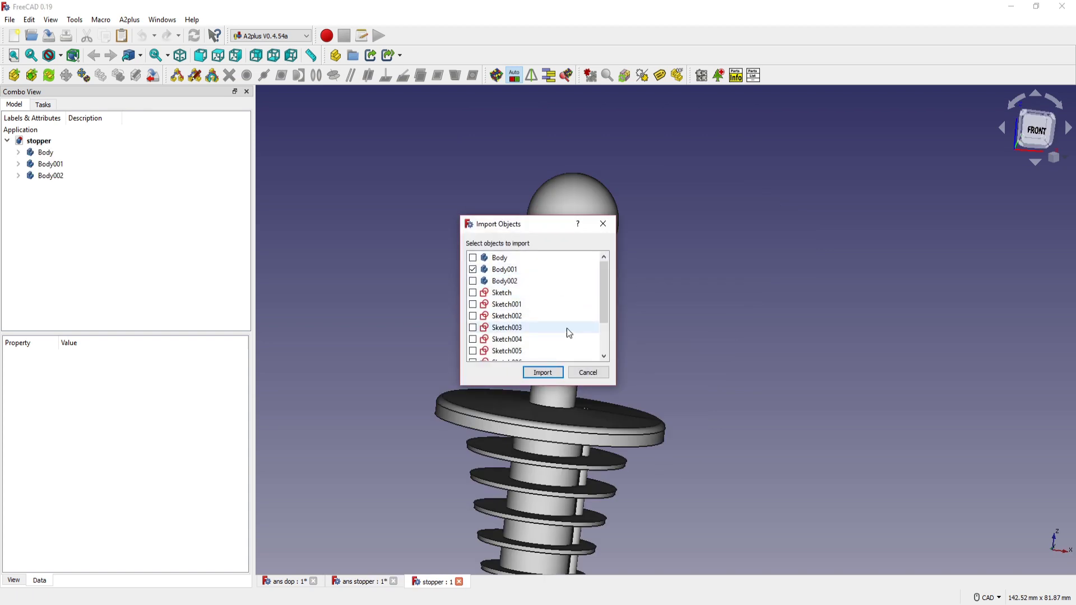
pyautogui.click(543, 374)
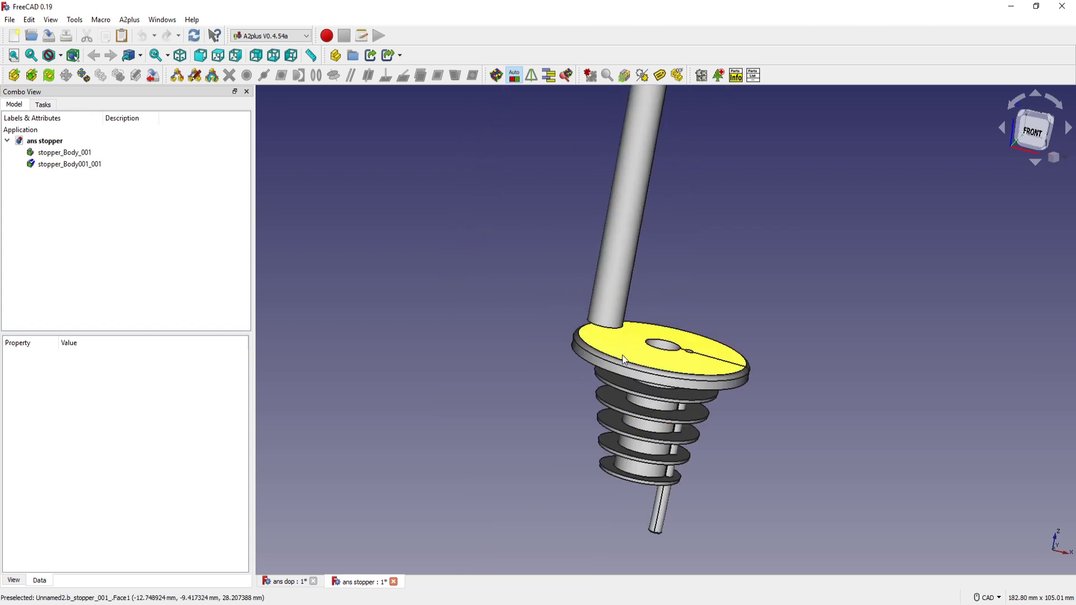
pyautogui.click(638, 351)
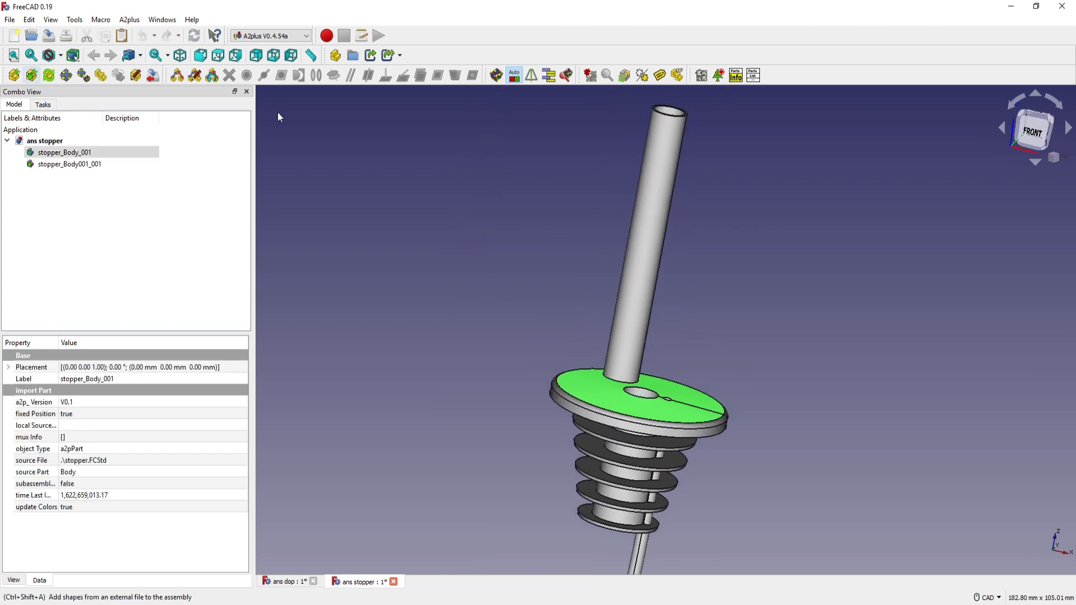
# Step: Import the Body002 ball knob from stopper.FCStd into the assembly
pyautogui.click(32, 76)
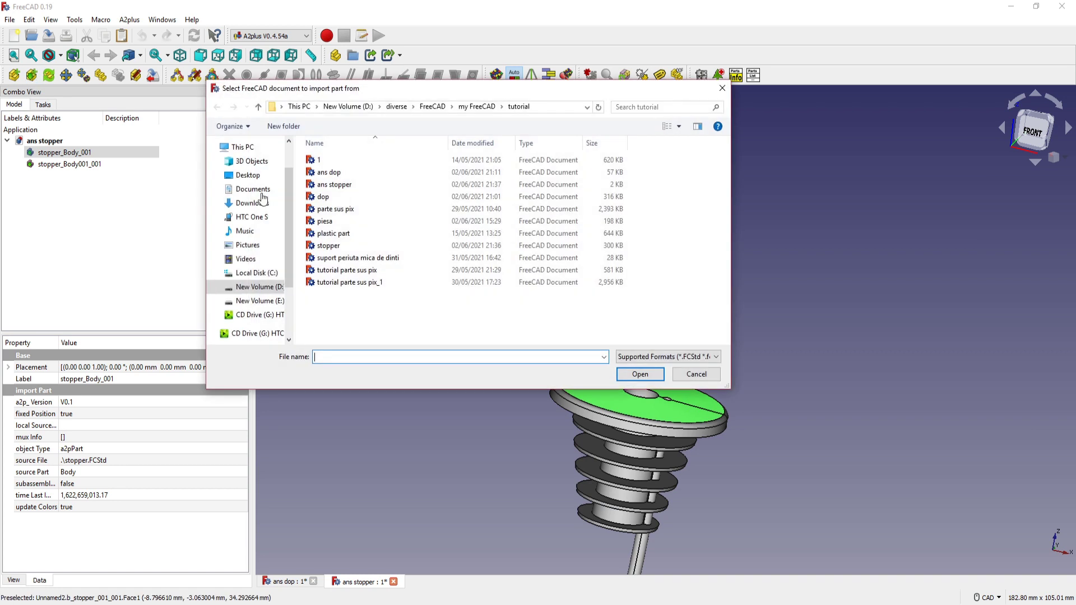
pyautogui.click(332, 248)
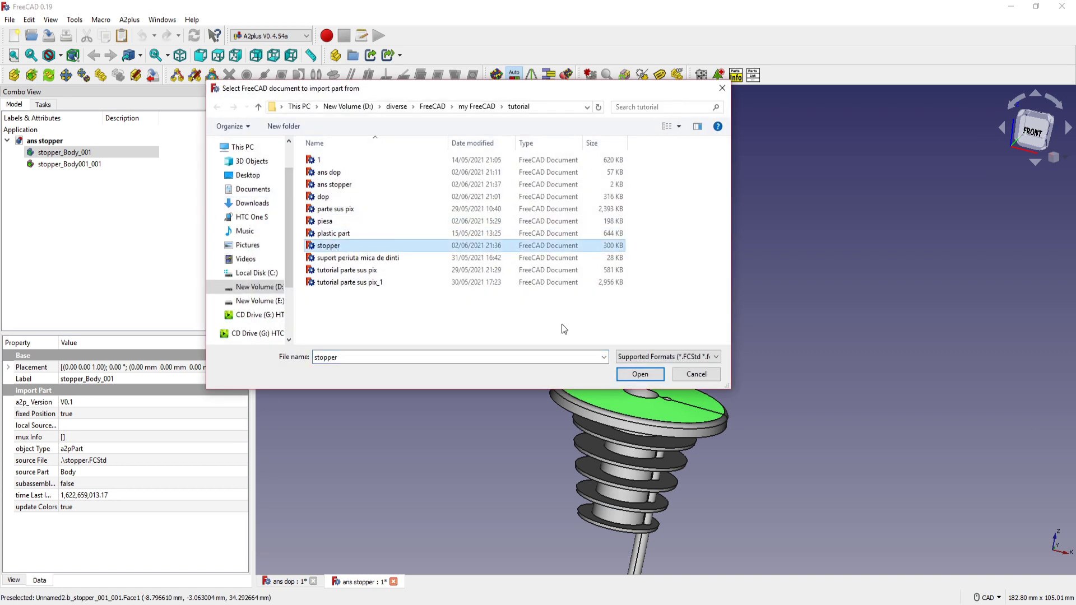
pyautogui.click(640, 373)
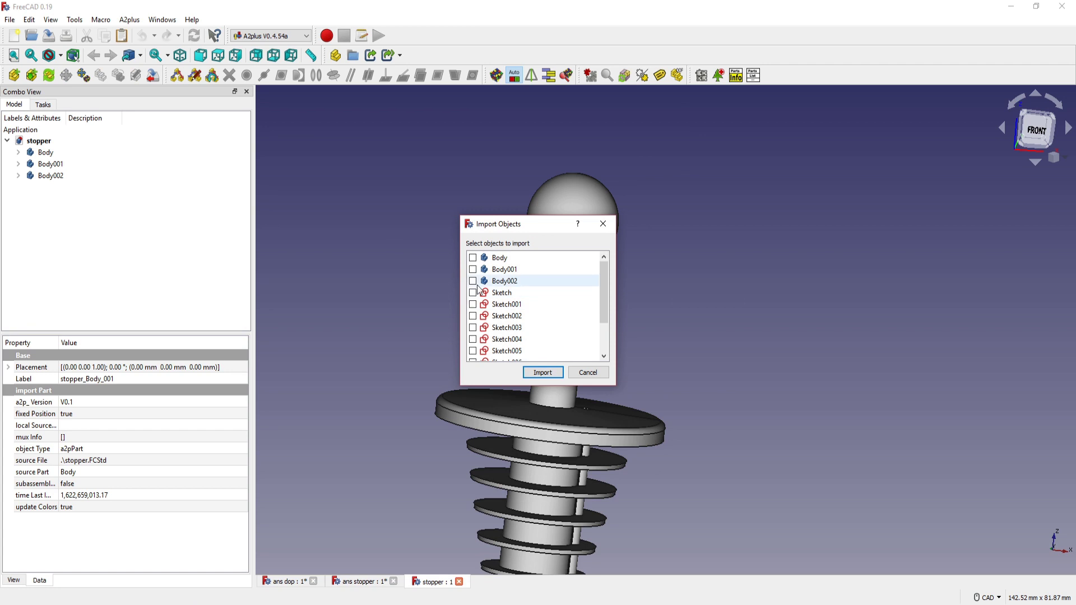
pyautogui.click(472, 281)
pyautogui.click(542, 372)
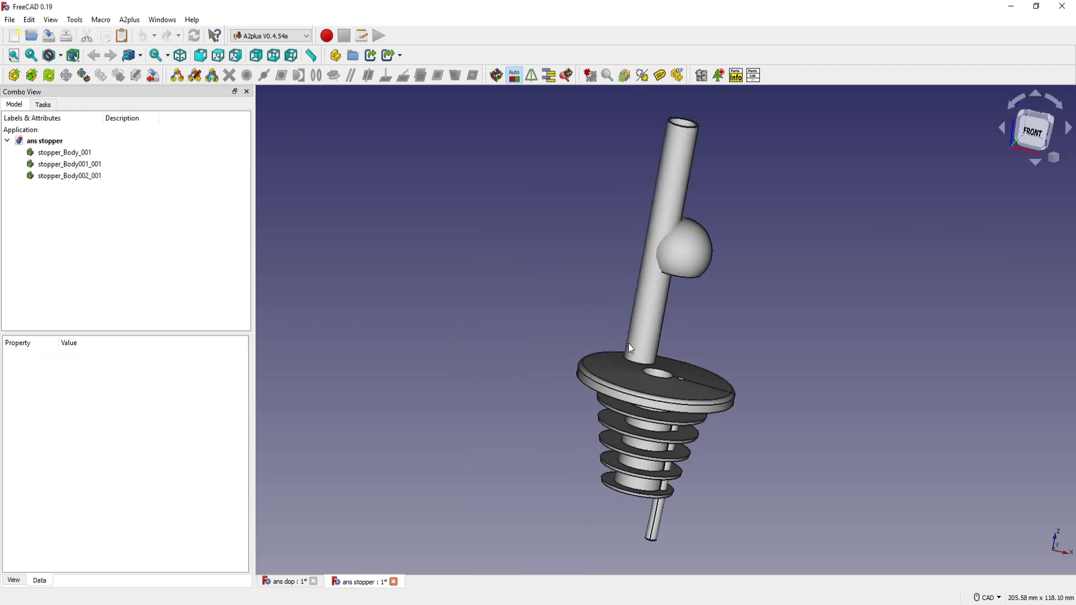
# Step: Frame the whole assembly in view and clear the pour tube selection
pyautogui.click(640, 353)
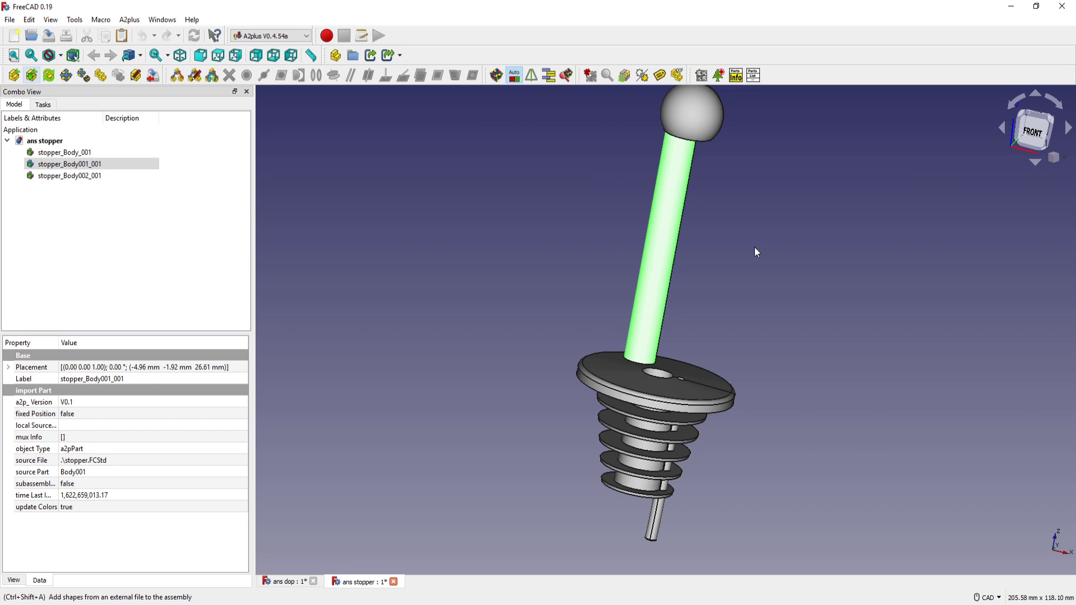
pyautogui.moveTo(754, 247)
pyautogui.mouseDown(button='middle')
pyautogui.moveTo(648, 312)
pyautogui.moveTo(651, 382)
pyautogui.moveTo(657, 330)
pyautogui.mouseUp(button='middle')
pyautogui.scroll(-2, 593, 288)
pyautogui.click(496, 269)
pyautogui.scroll(1, 657, 344)
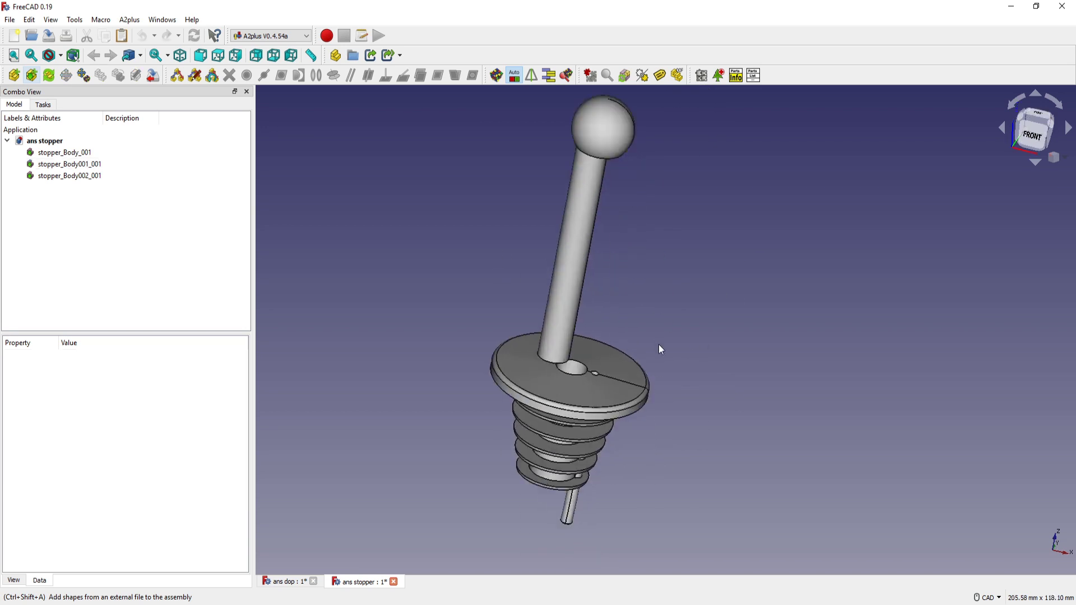
pyautogui.scroll(3, 658, 344)
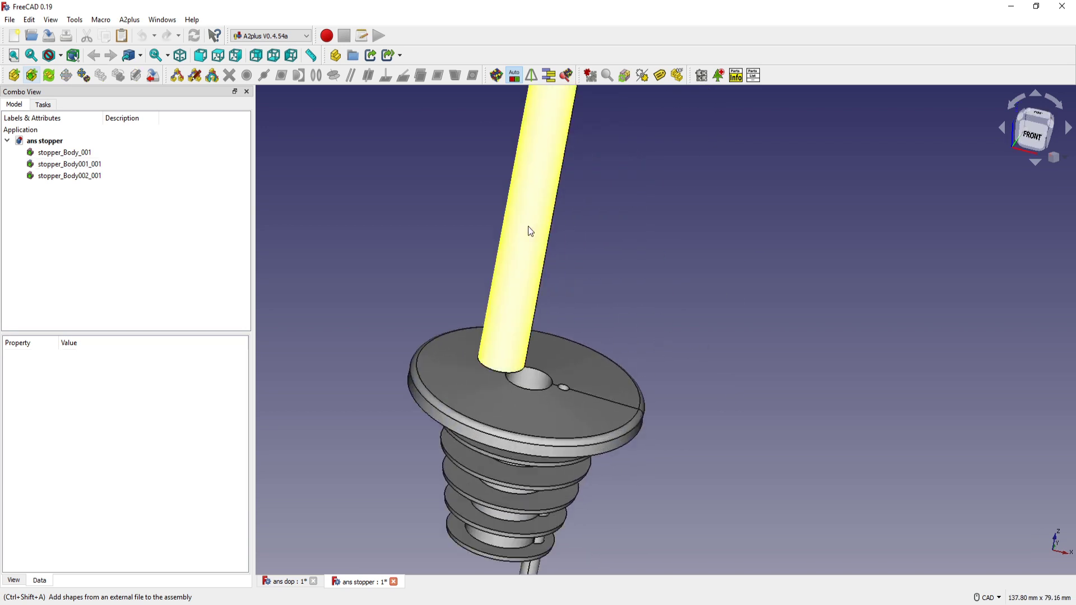
# Step: Enable Y clipping and orbit to inspect the pour tube running through the base
pyautogui.click(52, 19)
pyautogui.click(92, 197)
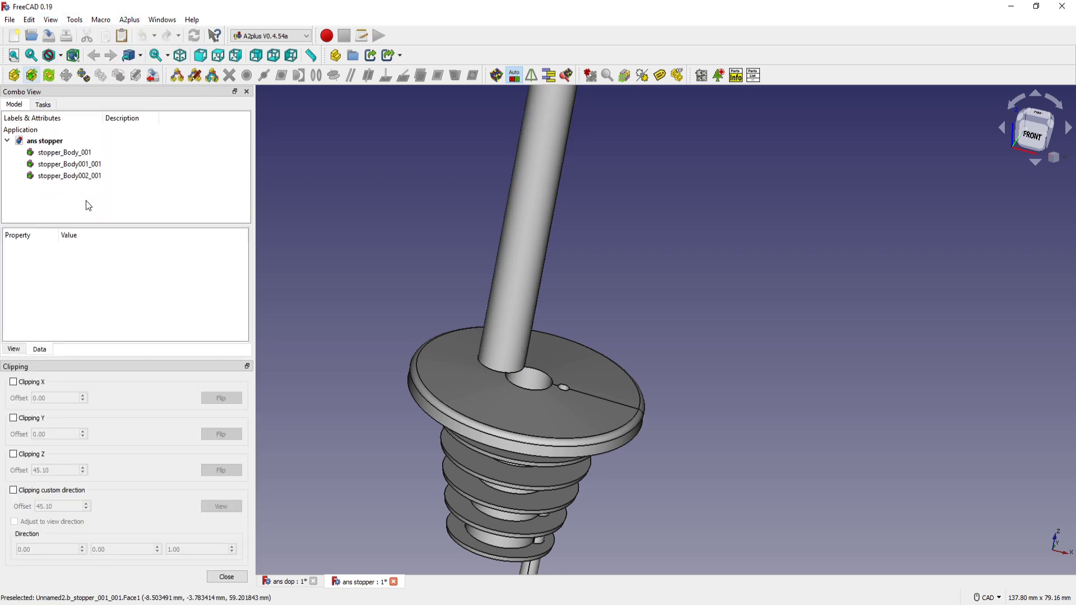
pyautogui.click(14, 418)
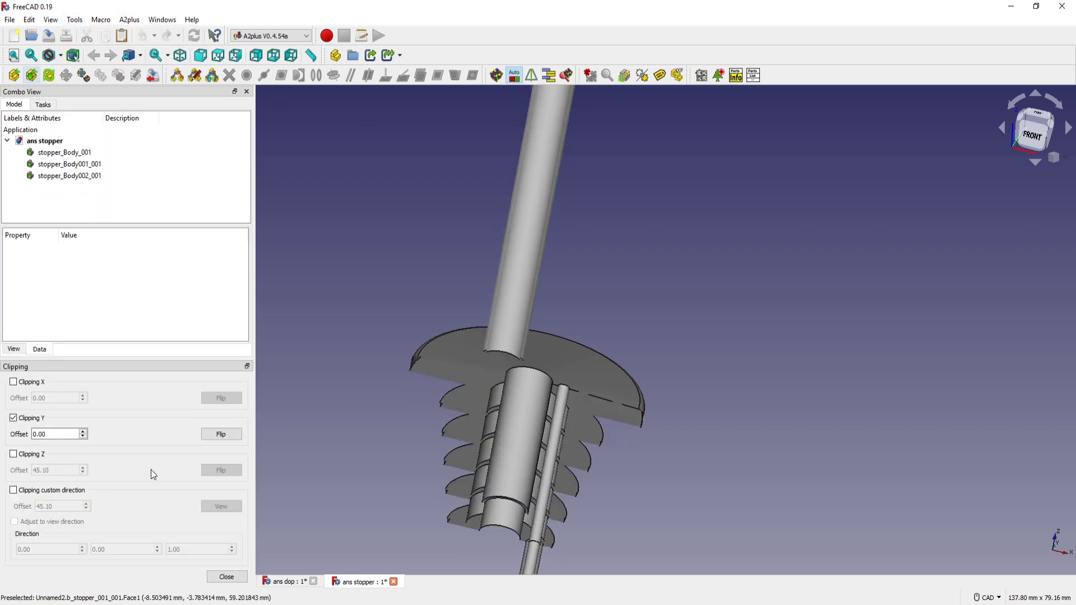
pyautogui.moveTo(597, 290)
pyautogui.mouseDown(button='middle')
pyautogui.moveTo(619, 304)
pyautogui.moveTo(528, 276)
pyautogui.moveTo(468, 305)
pyautogui.moveTo(468, 344)
pyautogui.moveTo(641, 288)
pyautogui.moveTo(516, 312)
pyautogui.moveTo(639, 389)
pyautogui.moveTo(684, 431)
pyautogui.moveTo(682, 452)
pyautogui.moveTo(651, 427)
pyautogui.mouseUp(button='middle')
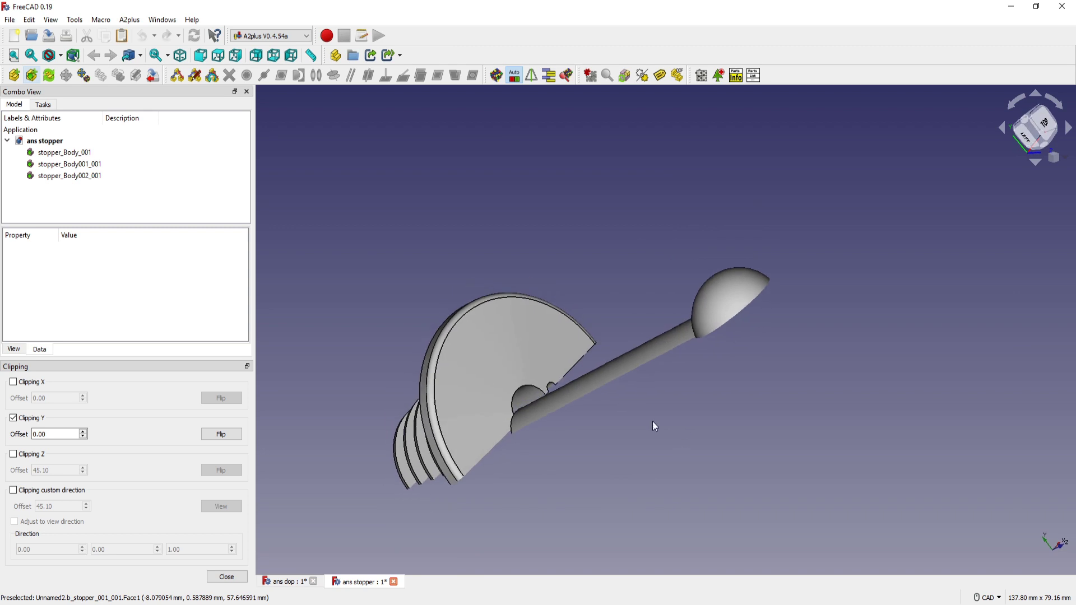
pyautogui.click(612, 369)
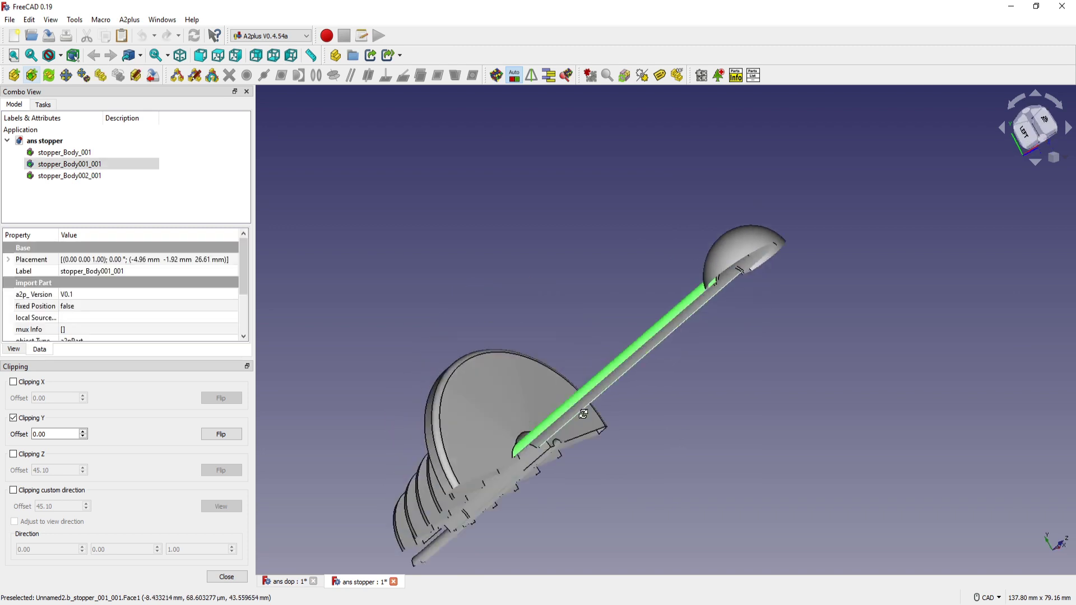
pyautogui.moveTo(590, 449); pyautogui.dragTo(509, 395, button='middle')
pyautogui.scroll(1, 509, 394)
pyautogui.scroll(3, 590, 384)
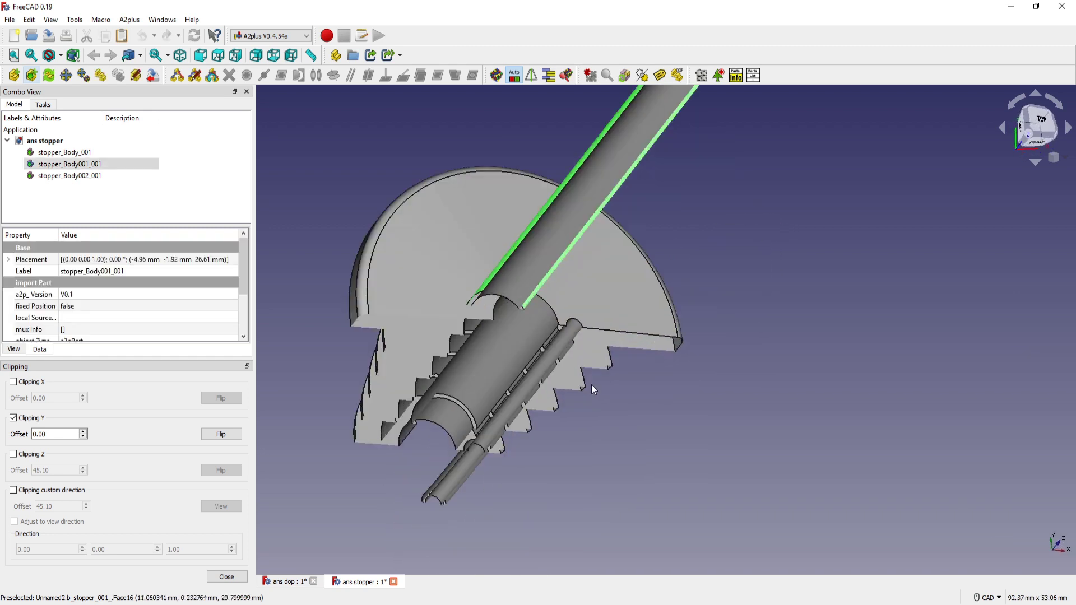
# Step: Make the pour tube coaxial with the stopper base bore using an A2plus axisCoincident constraint
pyautogui.click(523, 338)
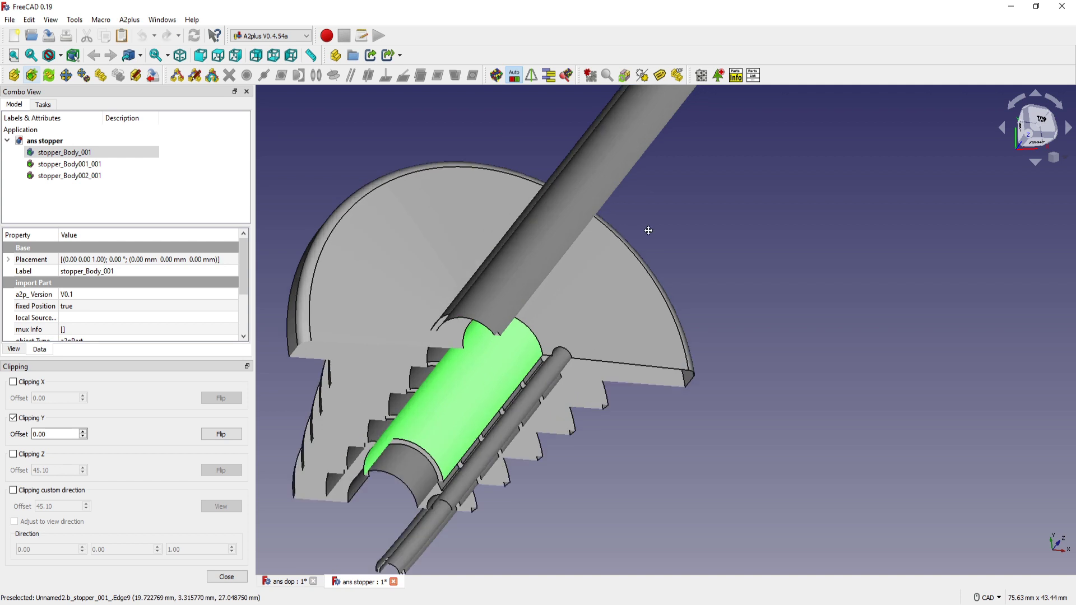
pyautogui.moveTo(579, 331); pyautogui.dragTo(687, 305, button='middle')
pyautogui.scroll(3, 687, 304)
pyautogui.click(688, 304)
pyautogui.click(631, 199)
pyautogui.moveTo(548, 240); pyautogui.dragTo(607, 294, button='middle')
pyautogui.moveTo(511, 263); pyautogui.dragTo(521, 297, button='middle')
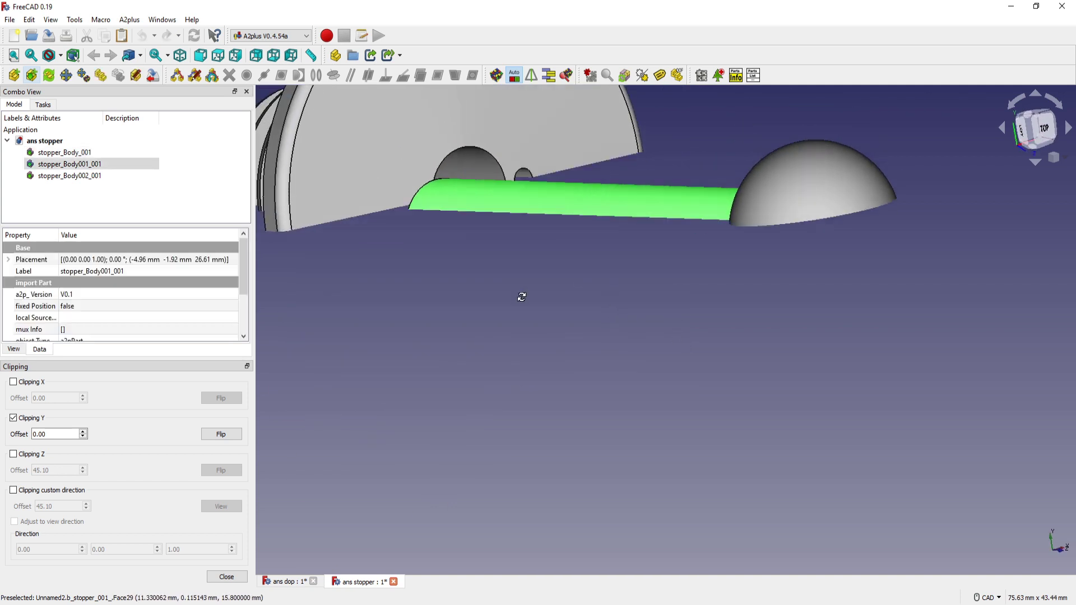
pyautogui.keyDown('ctrl'); pyautogui.click(470, 162); pyautogui.keyUp('ctrl')
pyautogui.click(333, 75)
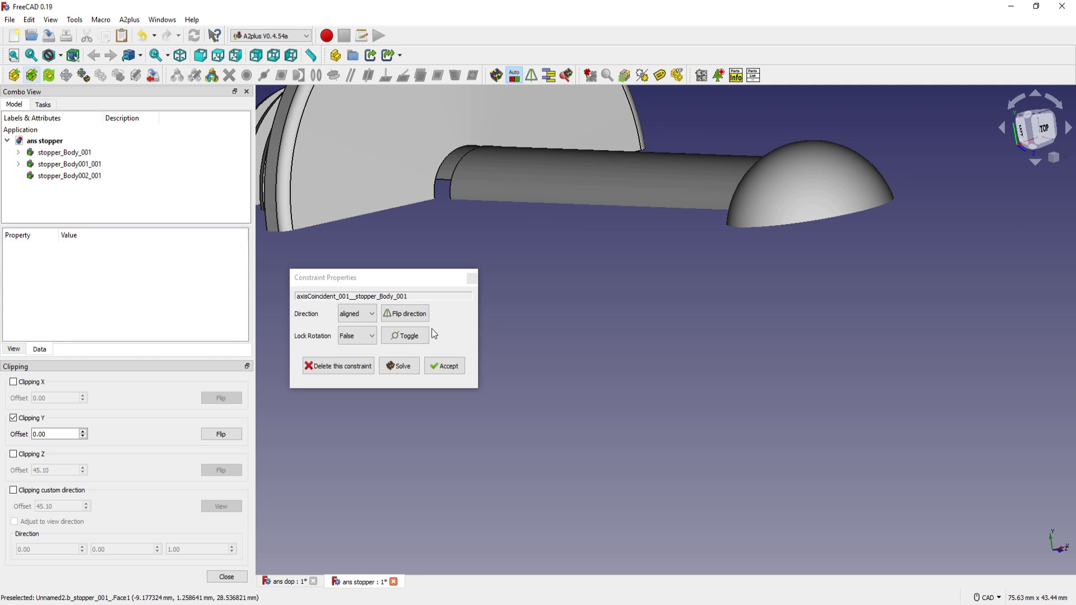
pyautogui.click(448, 367)
pyautogui.scroll(-3, 587, 343)
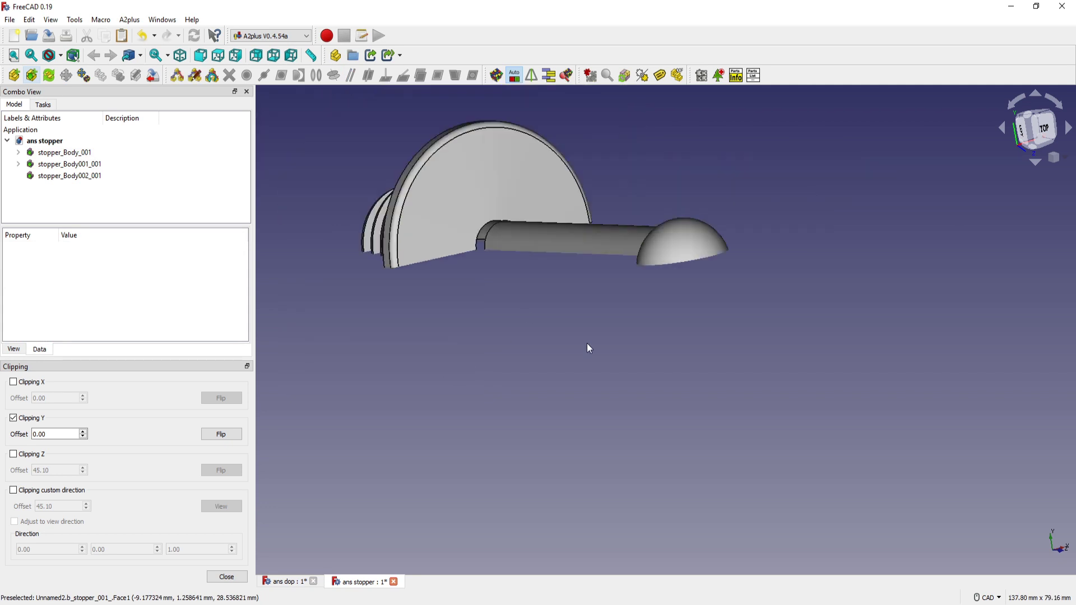
pyautogui.moveTo(586, 343)
pyautogui.mouseDown(button='middle')
pyautogui.moveTo(680, 192)
pyautogui.moveTo(570, 366)
pyautogui.moveTo(650, 291)
pyautogui.moveTo(680, 281)
pyautogui.moveTo(710, 296)
pyautogui.mouseUp(button='middle')
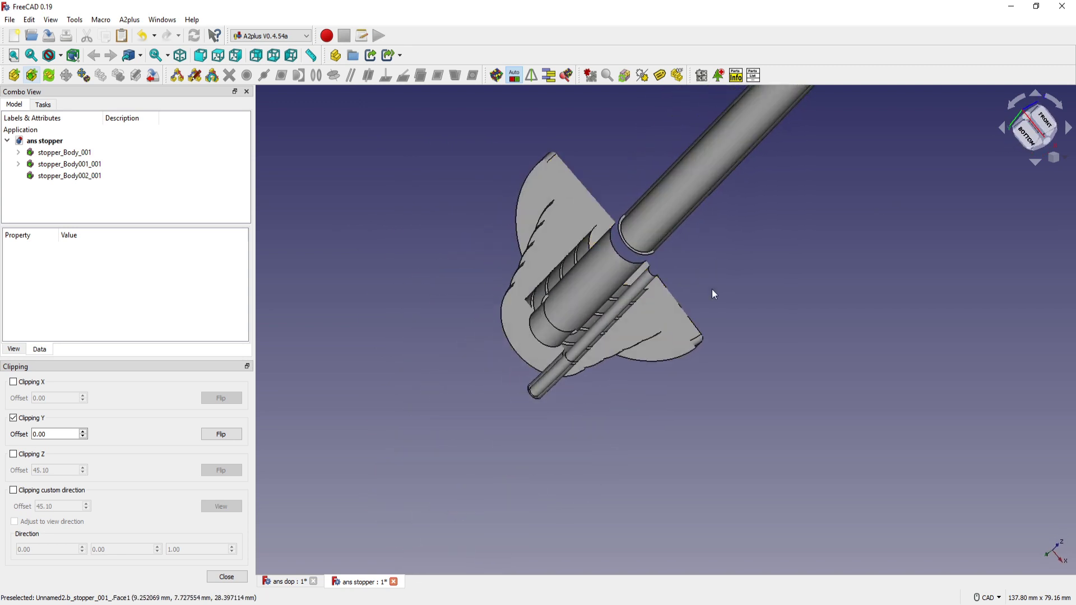
# Step: Constrain the pour tube's end rim flush with the base's inner rim using planeCoincident
pyautogui.scroll(3, 667, 240)
pyautogui.scroll(3, 701, 334)
pyautogui.scroll(3, 702, 335)
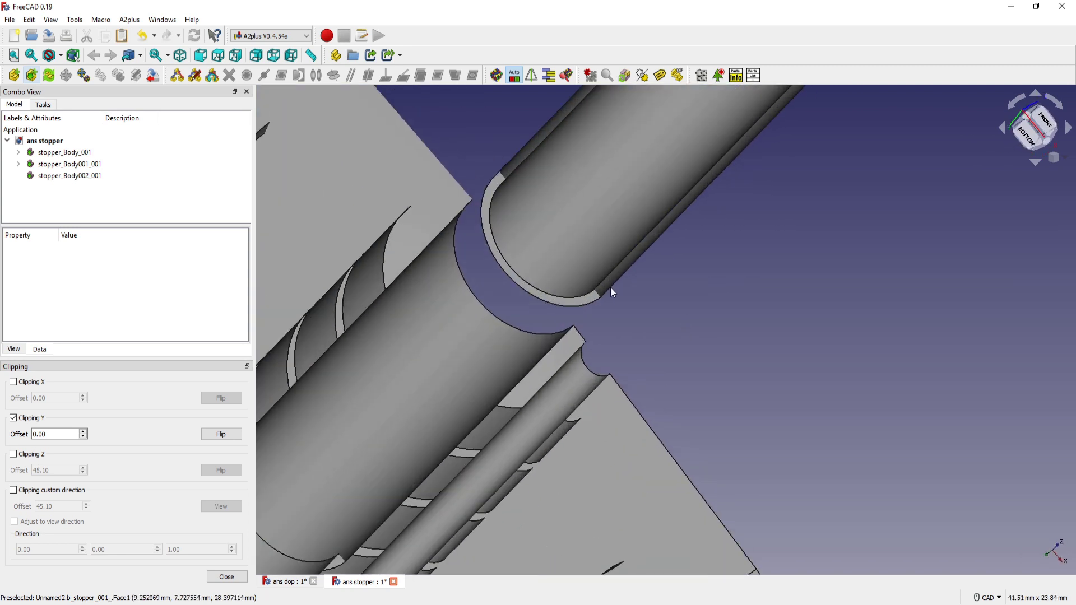
pyautogui.click(559, 300)
pyautogui.moveTo(489, 328)
pyautogui.mouseDown(button='middle')
pyautogui.moveTo(466, 341)
pyautogui.moveTo(456, 314)
pyautogui.moveTo(433, 441)
pyautogui.moveTo(540, 484)
pyautogui.mouseUp(button='middle')
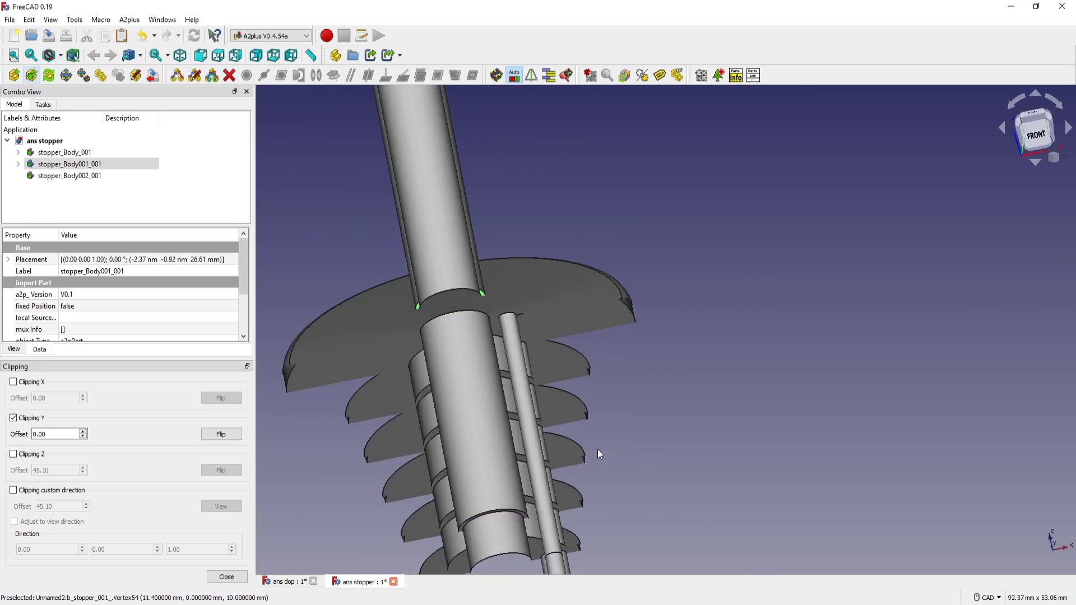
pyautogui.moveTo(597, 449)
pyautogui.mouseDown(button='middle')
pyautogui.moveTo(597, 416)
pyautogui.moveTo(603, 456)
pyautogui.moveTo(616, 437)
pyautogui.mouseUp(button='middle')
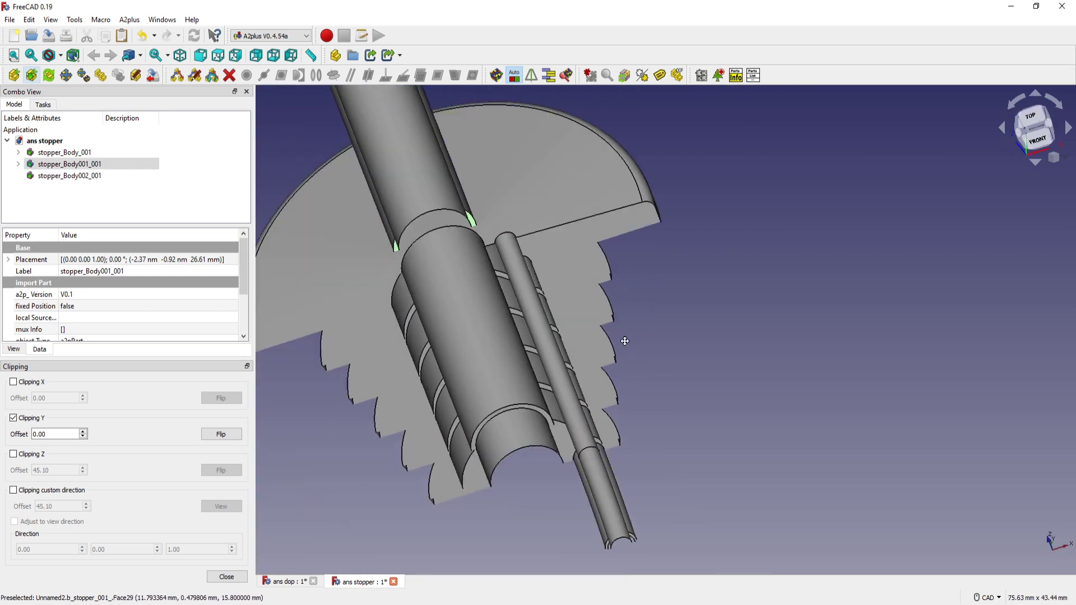
pyautogui.scroll(2, 622, 425)
pyautogui.scroll(2, 627, 415)
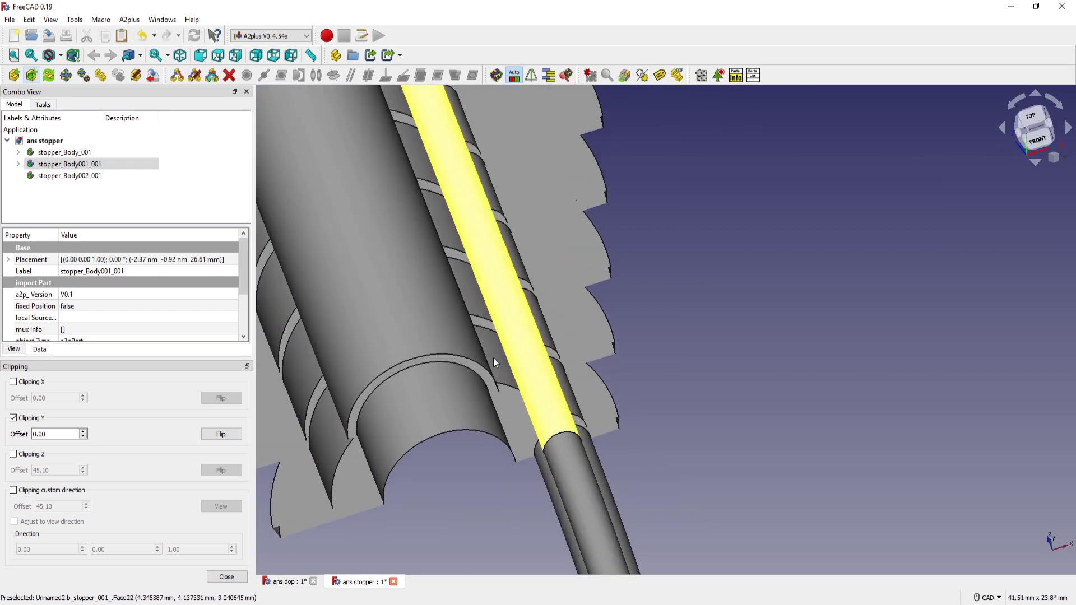
pyautogui.keyDown('ctrl'); pyautogui.click(446, 355); pyautogui.keyUp('ctrl')
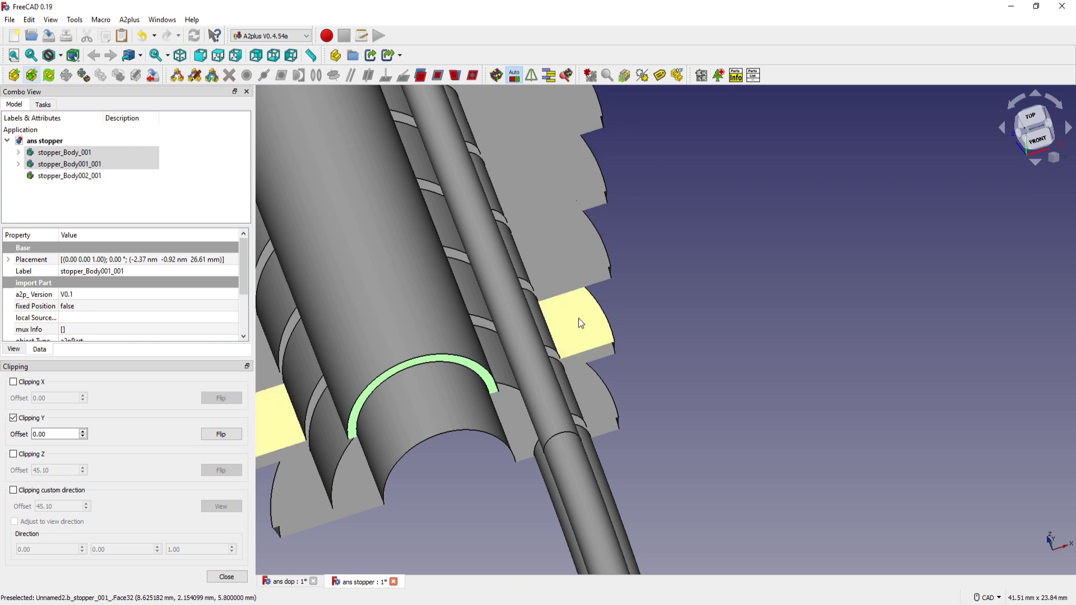
pyautogui.click(438, 78)
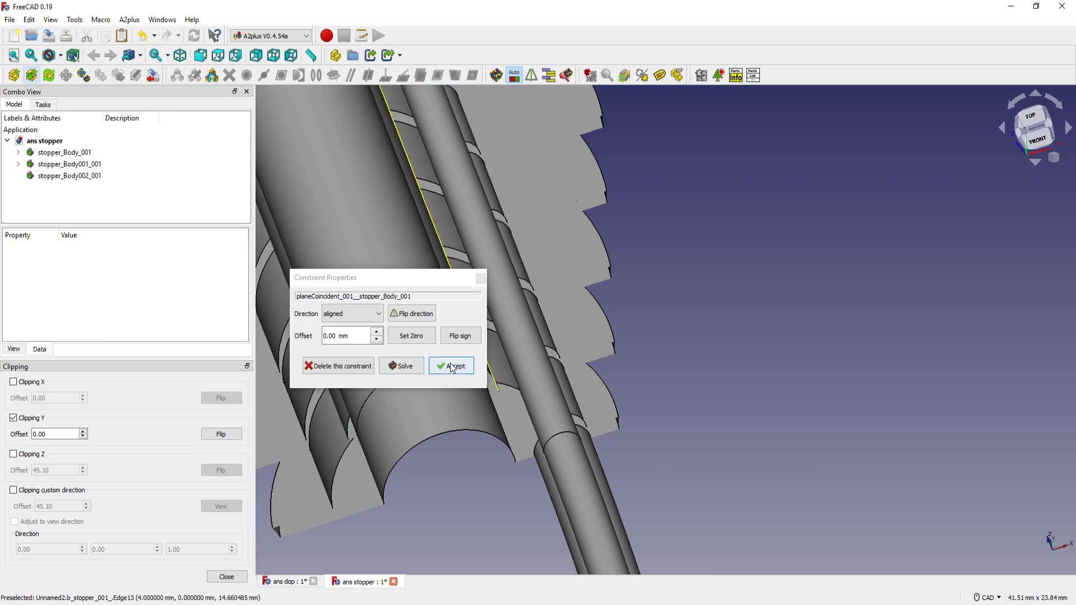
pyautogui.moveTo(390, 286)
pyautogui.mouseDown()
pyautogui.moveTo(713, 235)
pyautogui.moveTo(717, 246)
pyautogui.mouseUp()
pyautogui.click(776, 326)
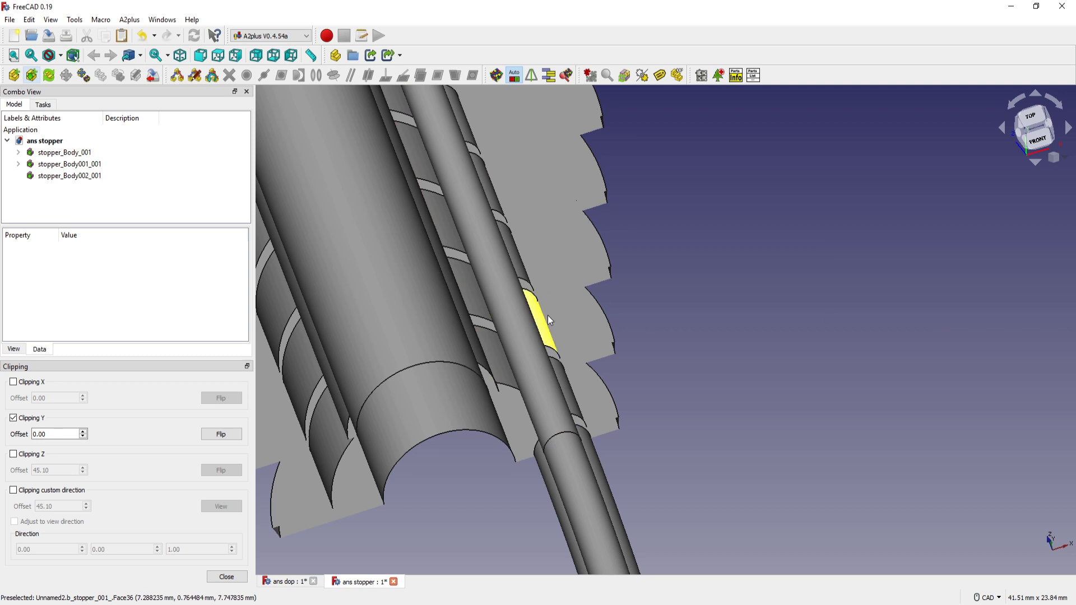
# Step: Apply axisCoincident between the ball knob's bore face and the pour tube's outer face
pyautogui.scroll(-3, 547, 315)
pyautogui.scroll(-2, 541, 267)
pyautogui.moveTo(542, 273)
pyautogui.mouseDown(button='middle')
pyautogui.moveTo(614, 262)
pyautogui.moveTo(608, 281)
pyautogui.mouseUp(button='middle')
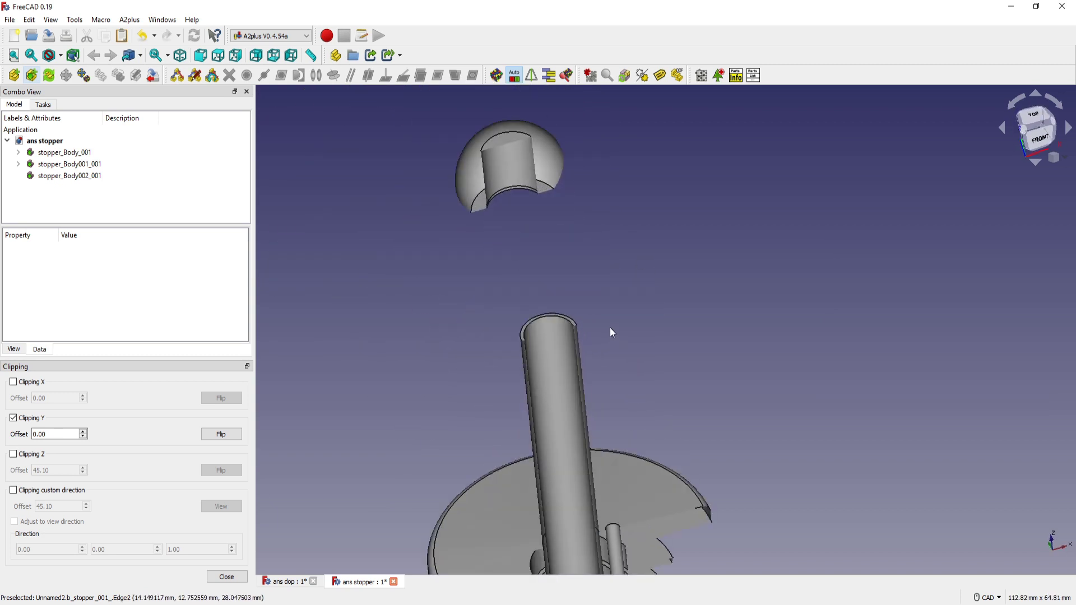
pyautogui.scroll(3, 648, 294)
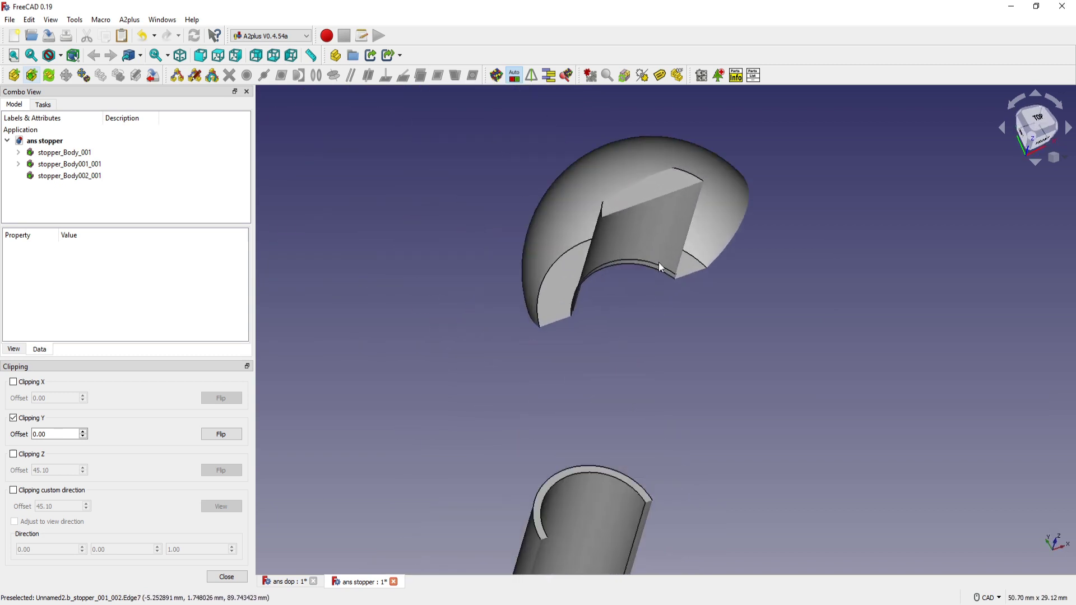
pyautogui.click(662, 234)
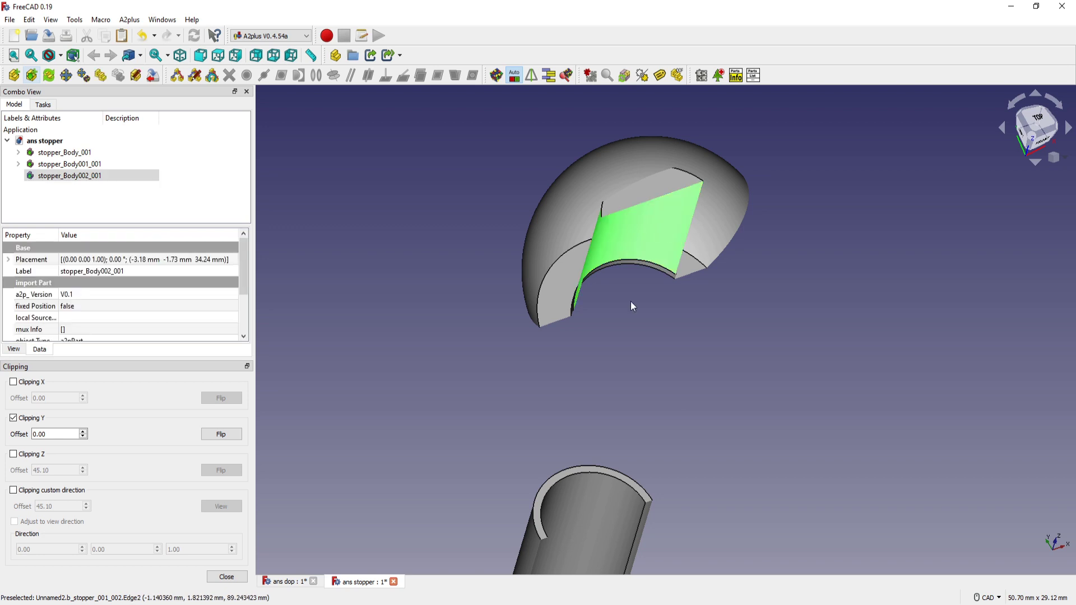
pyautogui.moveTo(583, 355); pyautogui.dragTo(606, 346, button='middle')
pyautogui.moveTo(465, 312); pyautogui.dragTo(581, 338, button='middle')
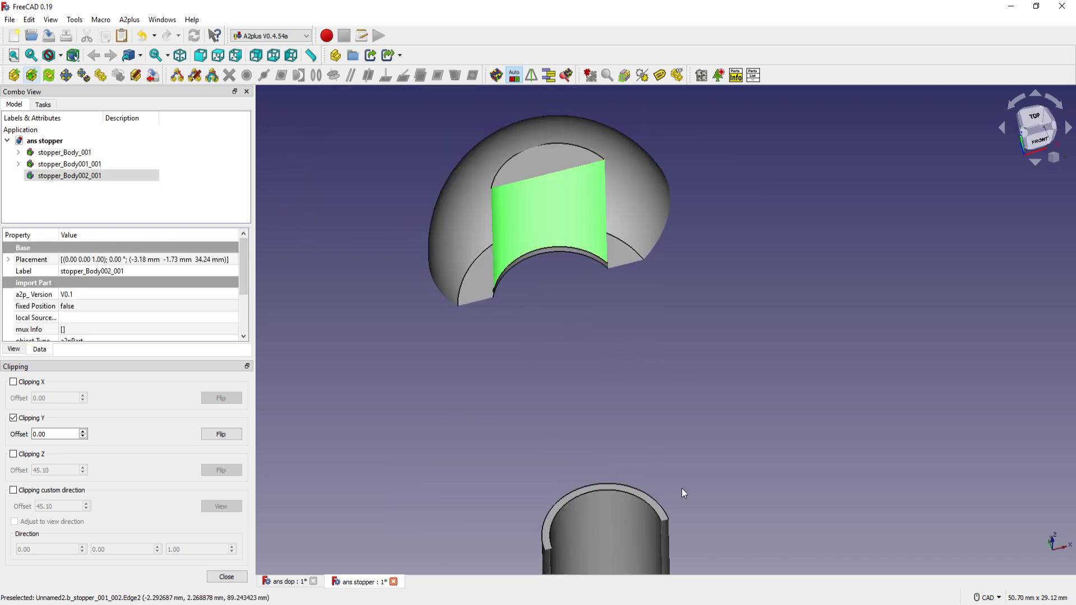
pyautogui.moveTo(682, 489)
pyautogui.mouseDown(button='middle')
pyautogui.moveTo(460, 385)
pyautogui.moveTo(701, 399)
pyautogui.mouseUp(button='middle')
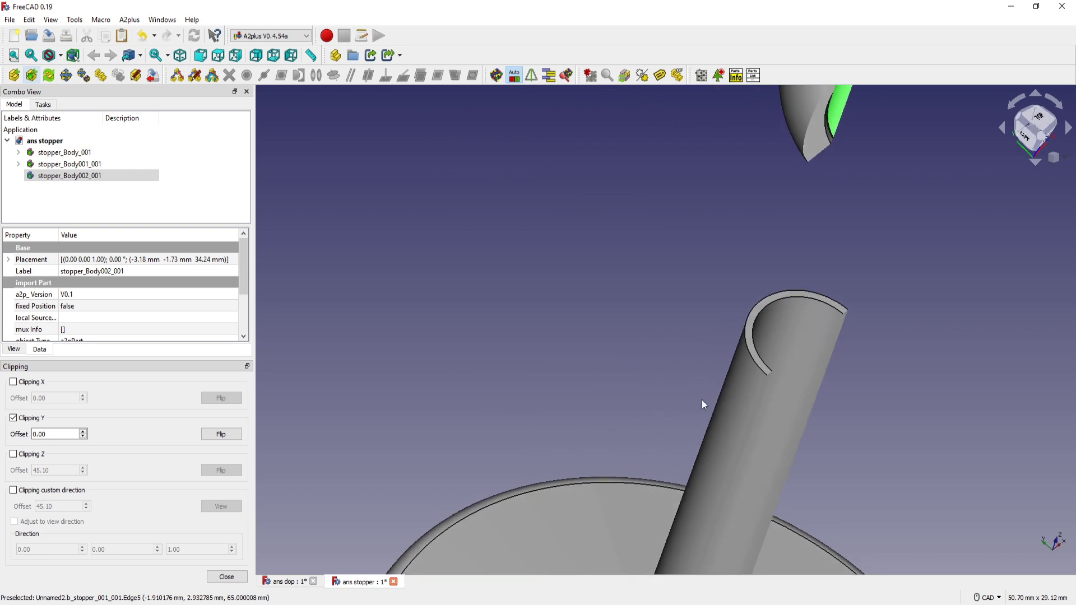
pyautogui.keyDown('ctrl'); pyautogui.click(727, 402); pyautogui.keyUp('ctrl')
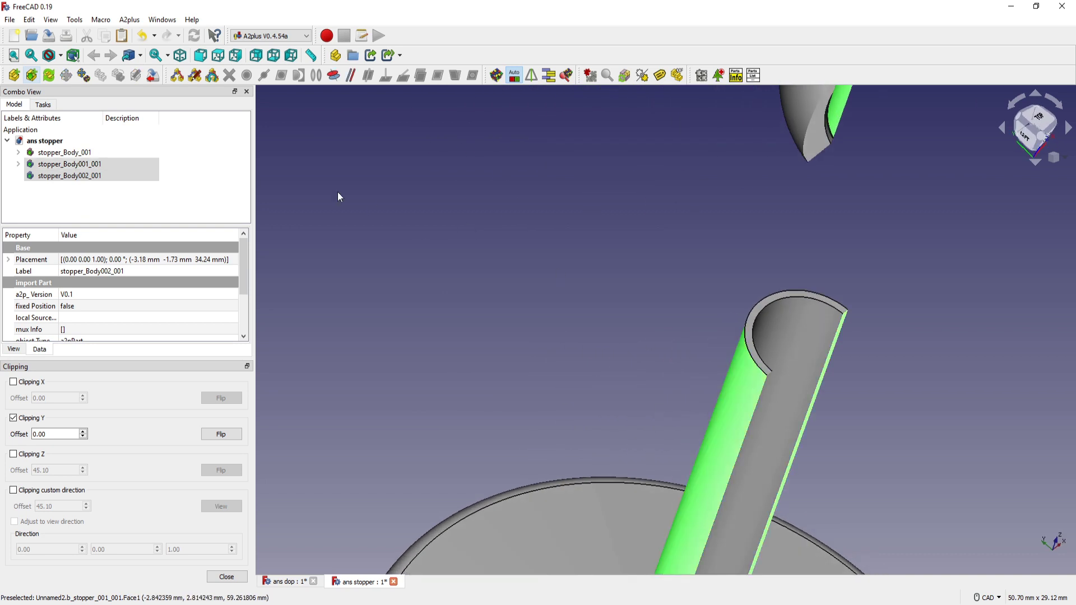
pyautogui.click(351, 74)
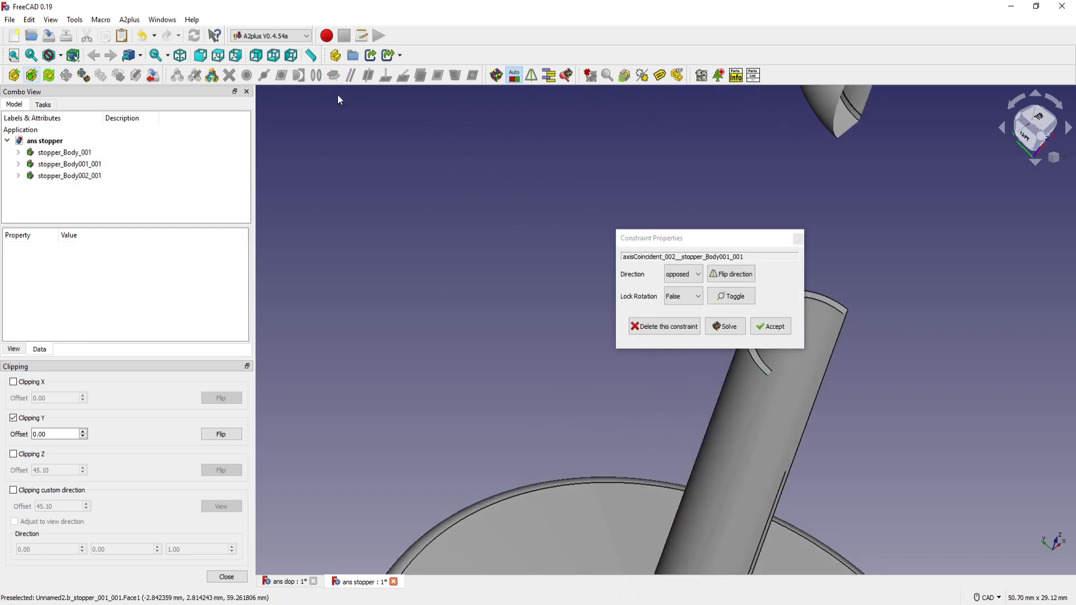
# Step: Accept the knob-to-tube axis constraint and orbit the view toward the front
pyautogui.click(768, 328)
pyautogui.scroll(-2, 593, 340)
pyautogui.scroll(-1, 593, 340)
pyautogui.moveTo(757, 304)
pyautogui.mouseDown(button='middle')
pyautogui.moveTo(622, 280)
pyautogui.moveTo(629, 413)
pyautogui.mouseUp(button='middle')
pyautogui.scroll(2, 627, 432)
pyautogui.scroll(2, 627, 431)
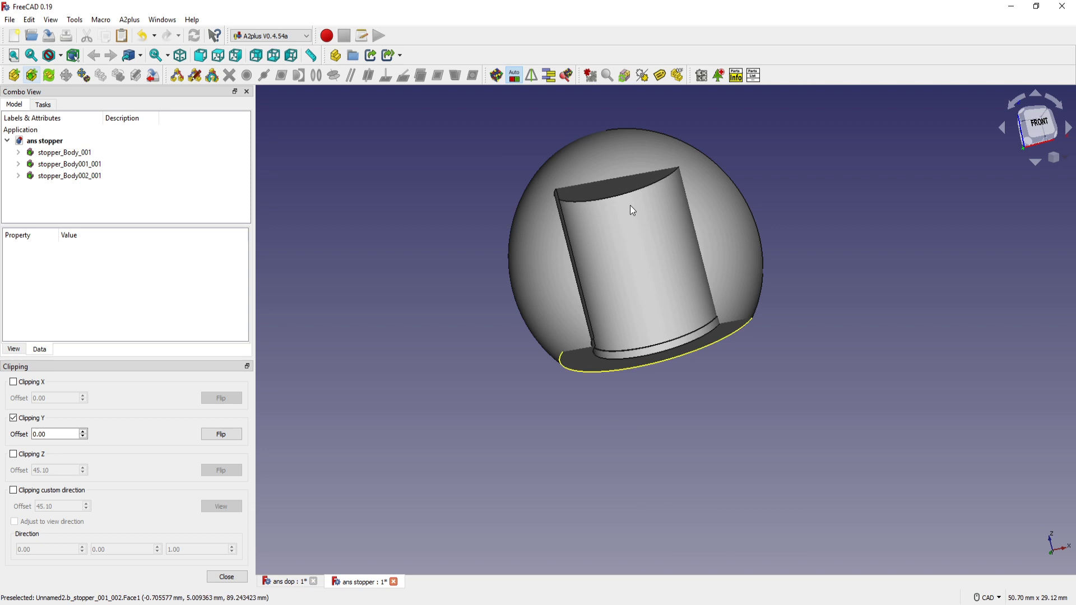
# Step: Seat the knob's inner top face on the pour tube's top rim with planeCoincident
pyautogui.click(603, 187)
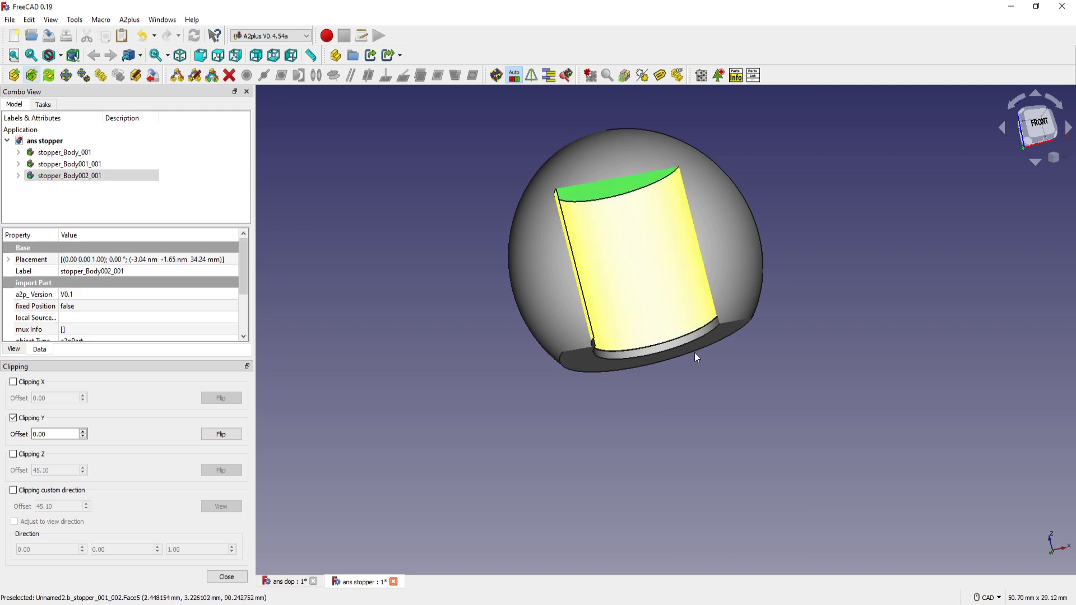
pyautogui.scroll(-3, 695, 416)
pyautogui.moveTo(681, 435)
pyautogui.mouseDown(button='middle')
pyautogui.moveTo(678, 408)
pyautogui.moveTo(684, 461)
pyautogui.moveTo(684, 343)
pyautogui.moveTo(605, 283)
pyautogui.moveTo(644, 350)
pyautogui.mouseUp(button='middle')
pyautogui.scroll(3, 645, 353)
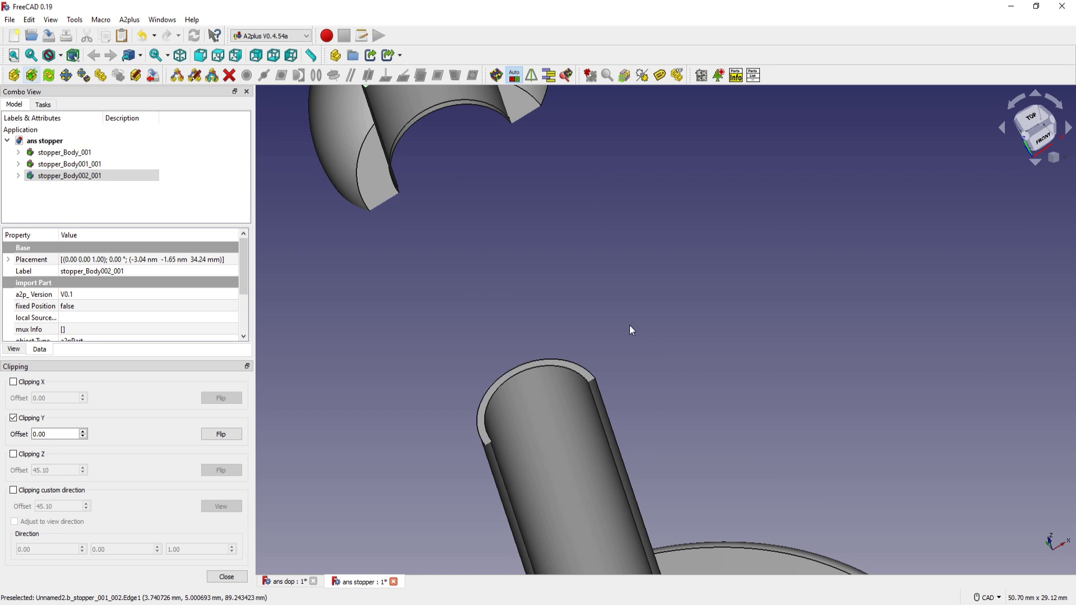
pyautogui.keyDown('ctrl'); pyautogui.click(571, 368); pyautogui.keyUp('ctrl')
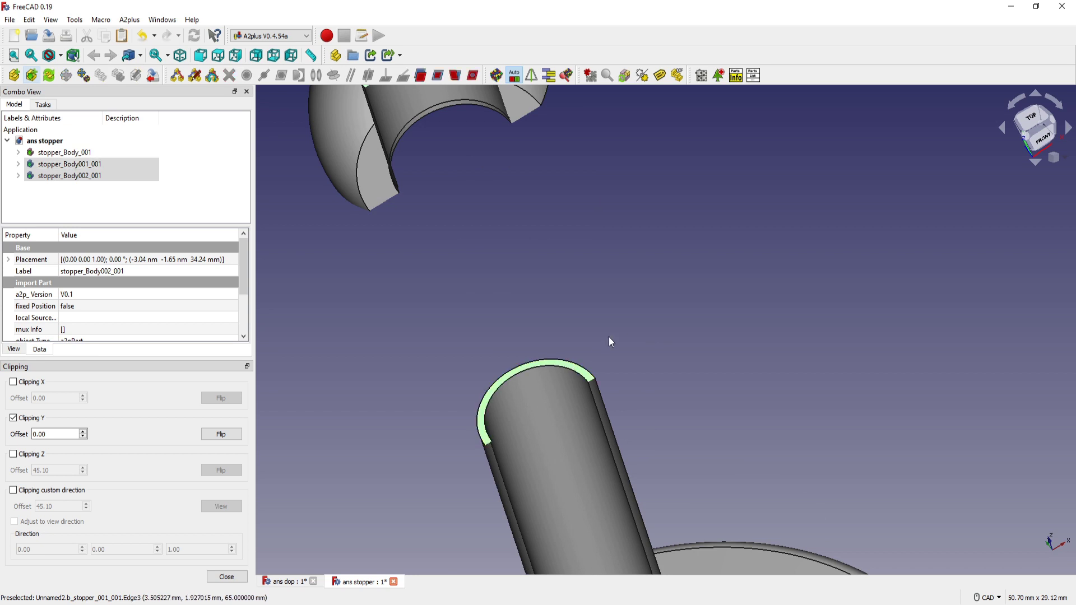
pyautogui.click(439, 77)
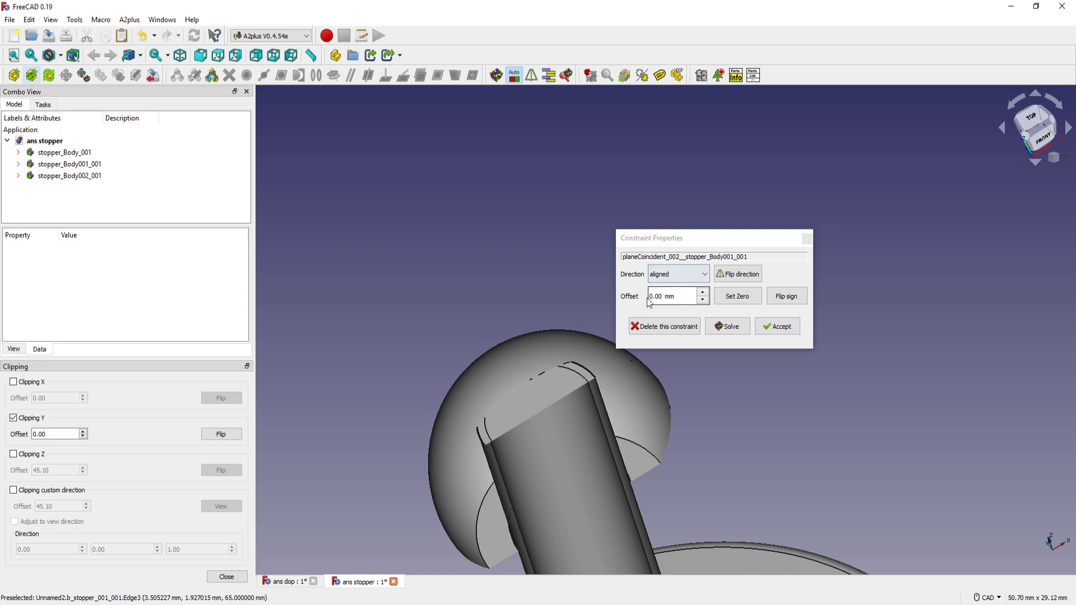
pyautogui.click(779, 327)
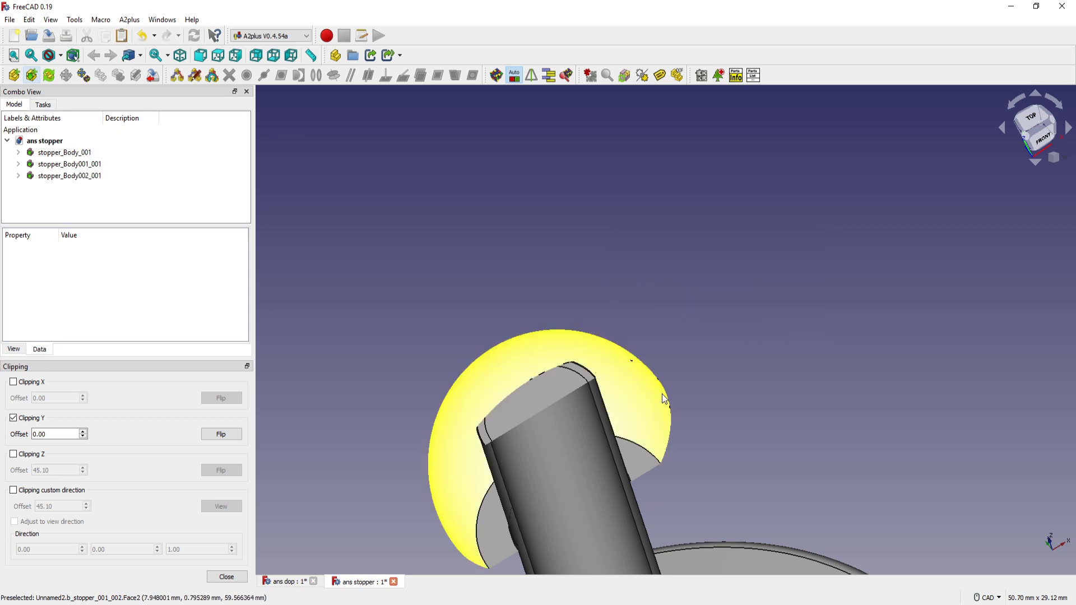
pyautogui.scroll(-3, 662, 398)
pyautogui.moveTo(648, 435)
pyautogui.mouseDown(button='middle')
pyautogui.moveTo(568, 261)
pyautogui.moveTo(542, 237)
pyautogui.mouseUp(button='middle')
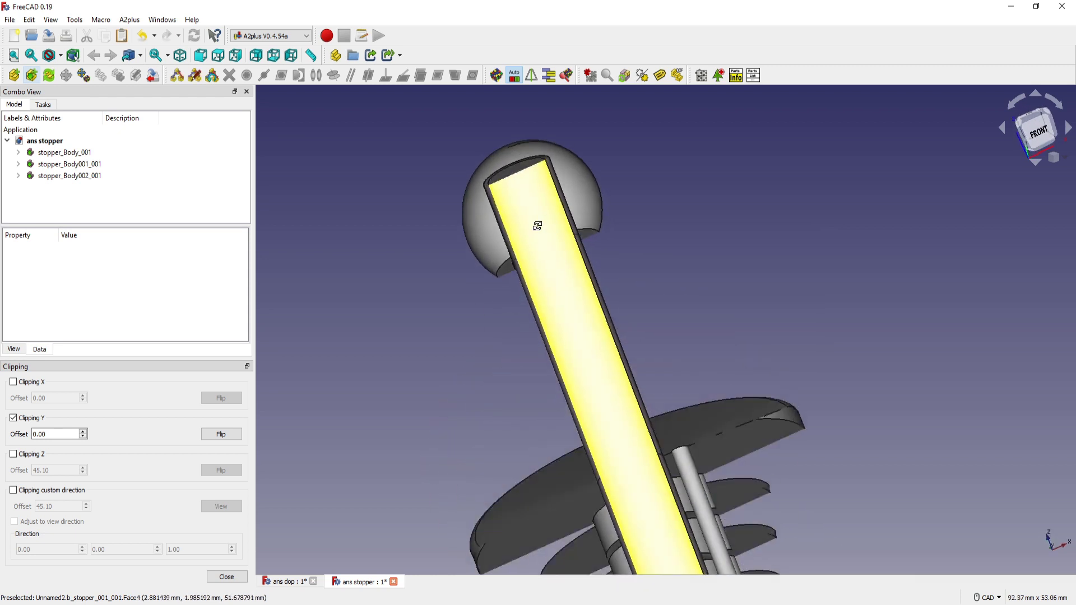
# Step: Turn off the Clipping Y cut-away to show the whole knob, tube and threaded base
pyautogui.scroll(-2, 542, 236)
pyautogui.moveTo(610, 387); pyautogui.dragTo(583, 381, button='middle')
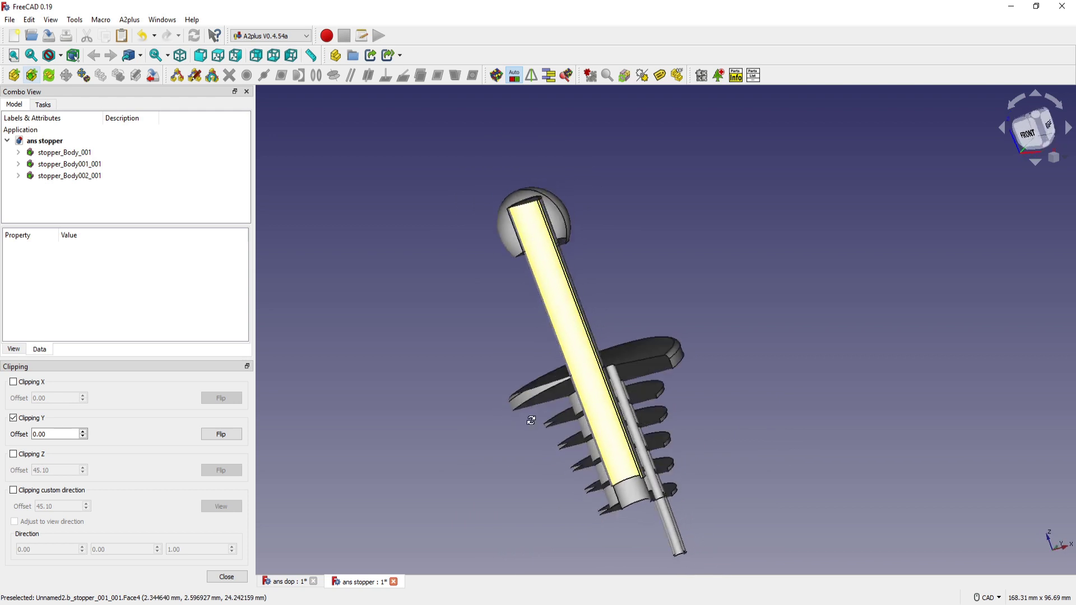
pyautogui.click(51, 20)
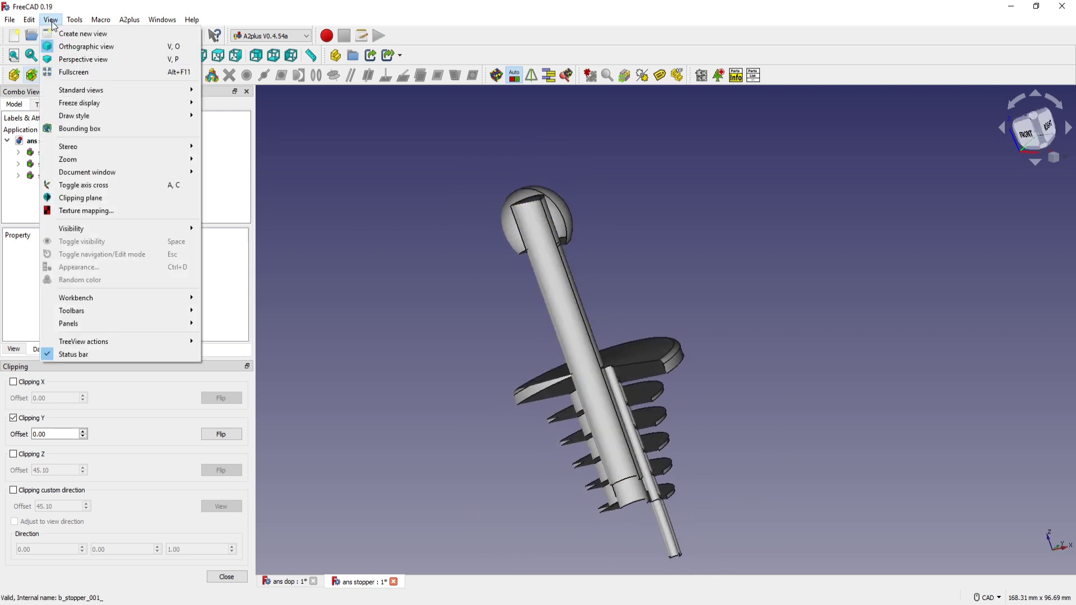
pyautogui.click(13, 423)
pyautogui.click(13, 418)
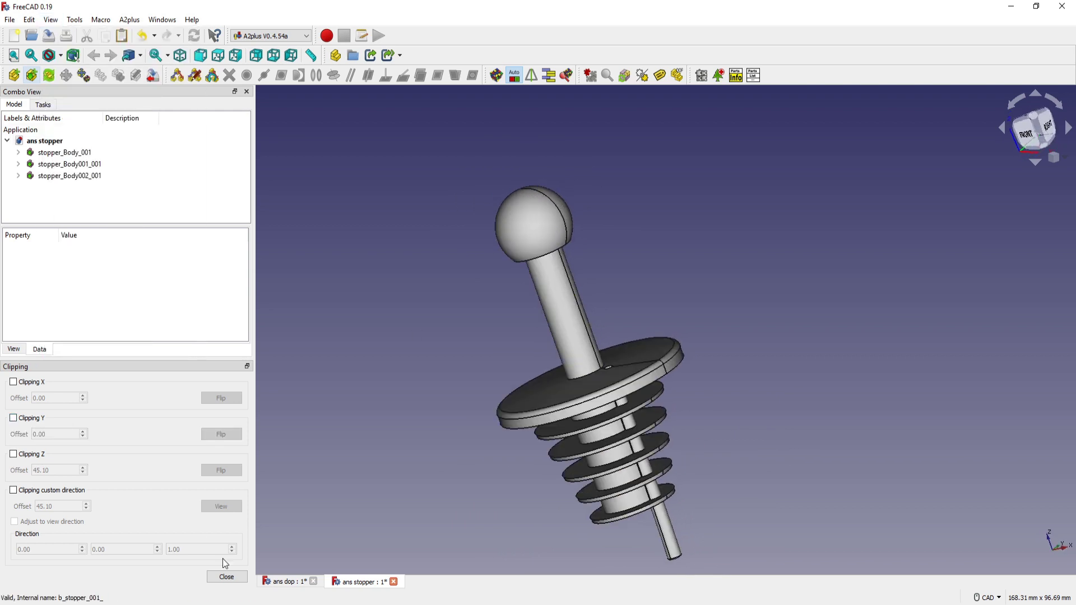
pyautogui.click(225, 577)
pyautogui.scroll(-3, 526, 262)
pyautogui.moveTo(526, 262)
pyautogui.mouseDown(button='middle')
pyautogui.moveTo(636, 201)
pyautogui.moveTo(693, 277)
pyautogui.moveTo(630, 174)
pyautogui.moveTo(615, 217)
pyautogui.mouseUp(button='middle')
pyautogui.scroll(3, 693, 278)
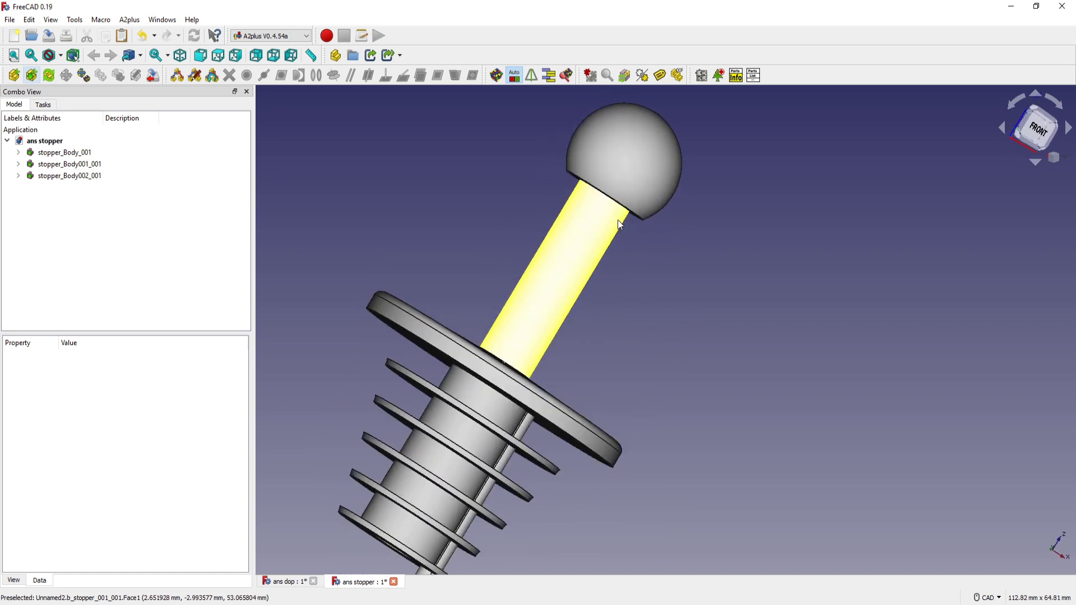